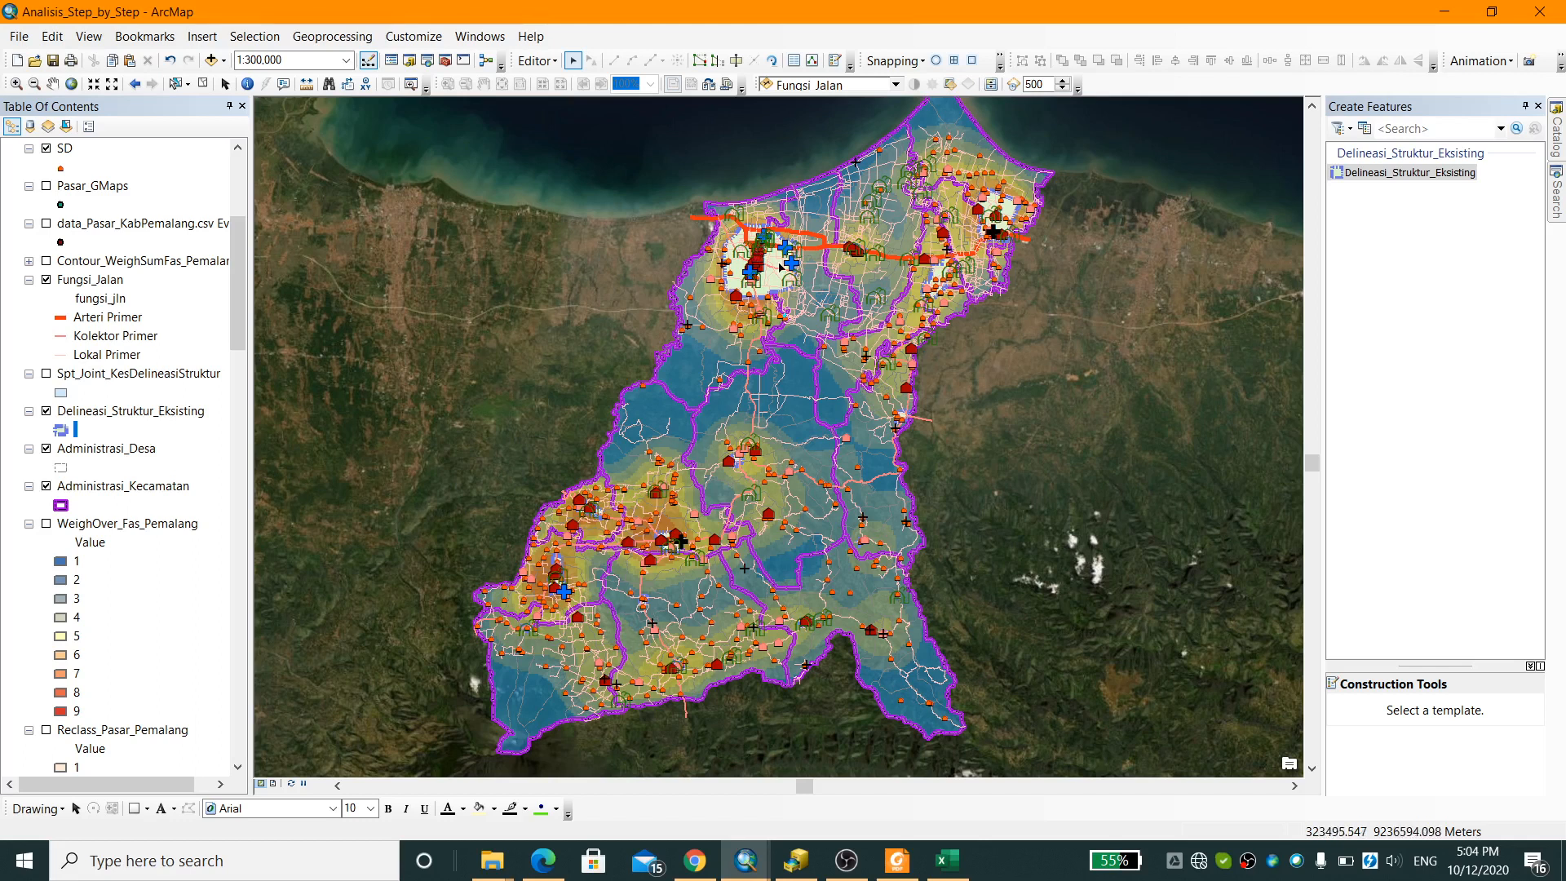
Examine the delineated centres against the facility points, road network and weighted facility raster across the northern and central districts
drag(777, 283, 708, 446)
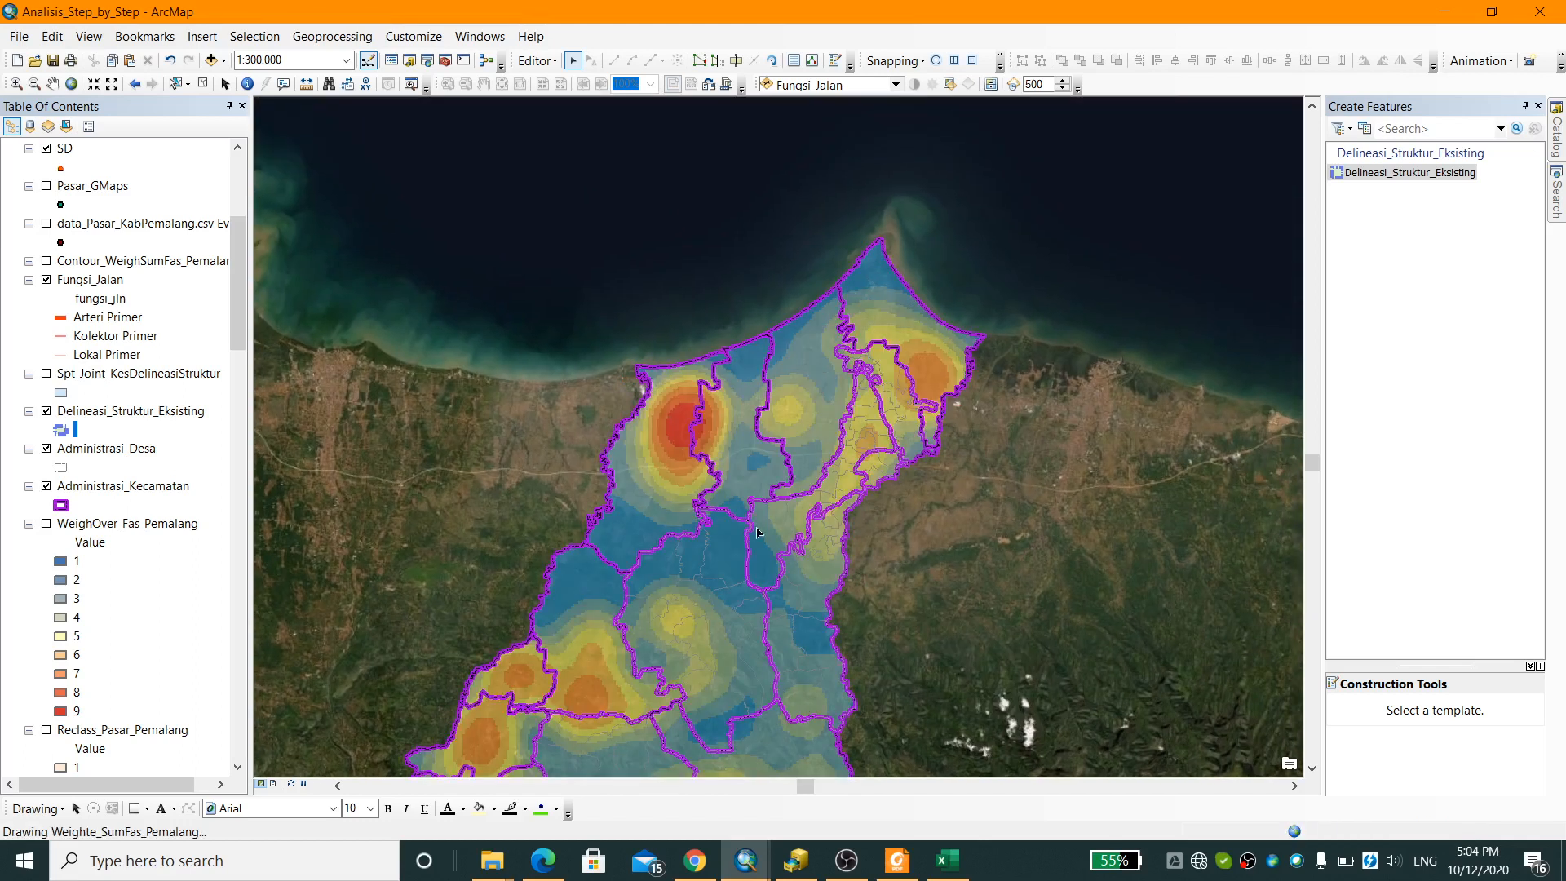
drag(759, 497, 762, 435)
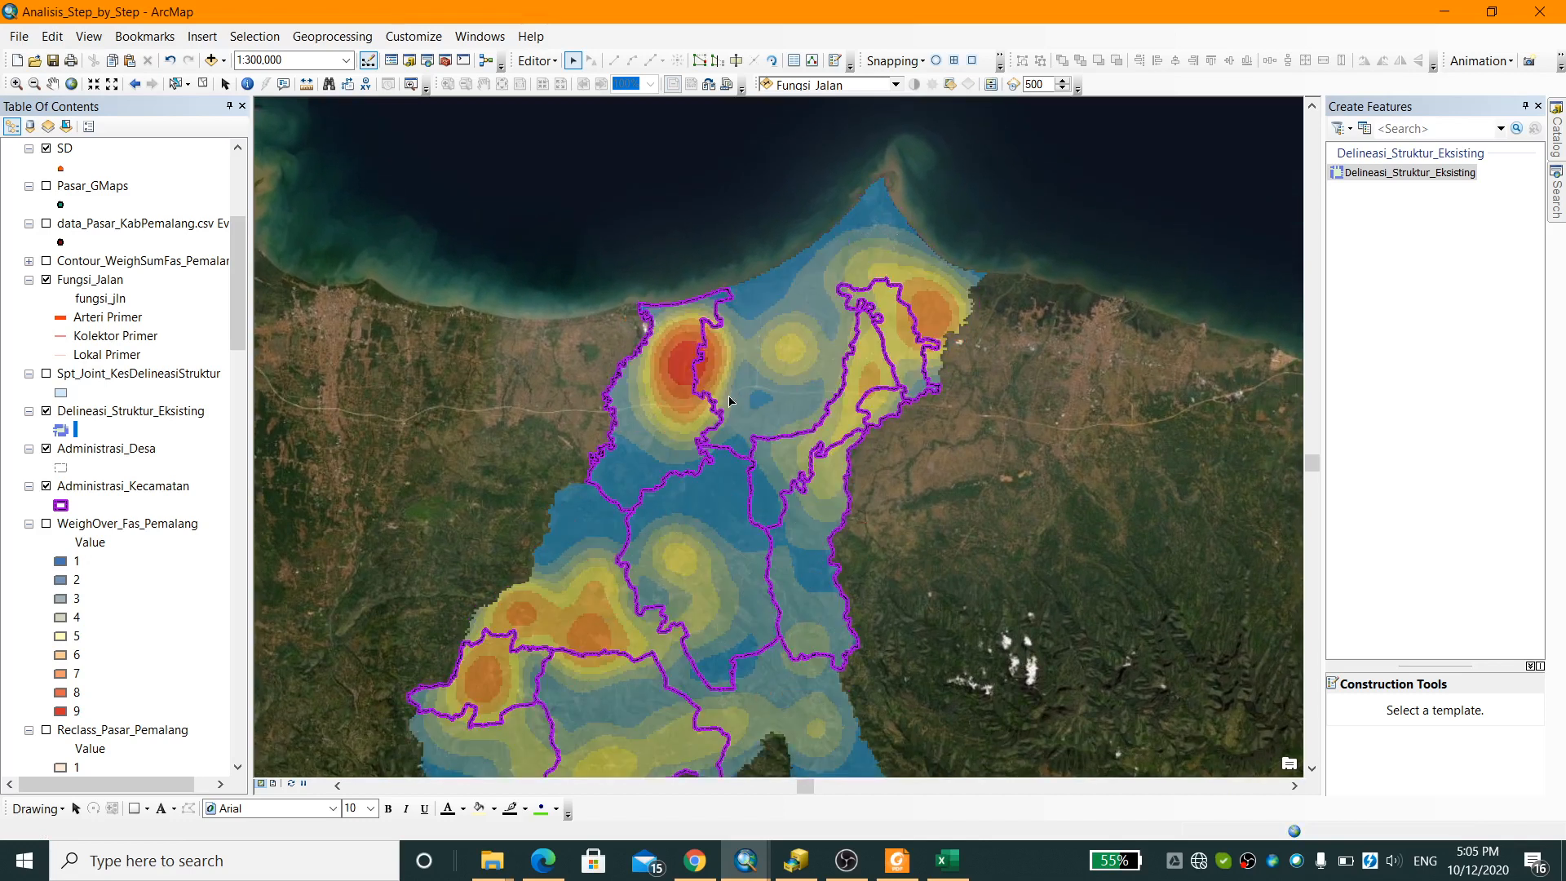
scroll(727, 417, up, 3)
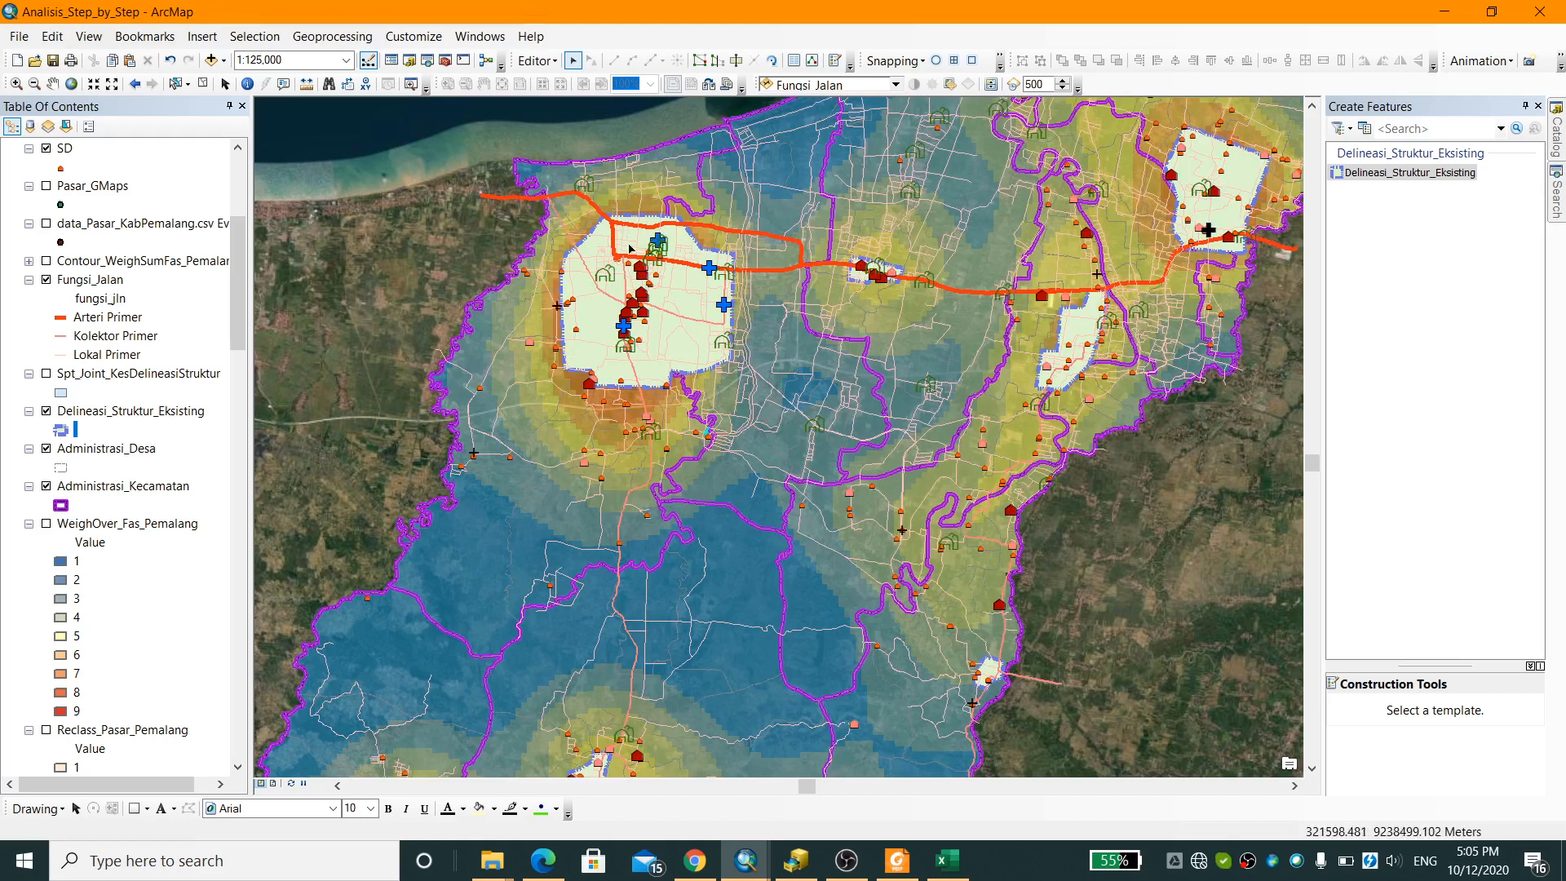
drag(894, 284, 723, 287)
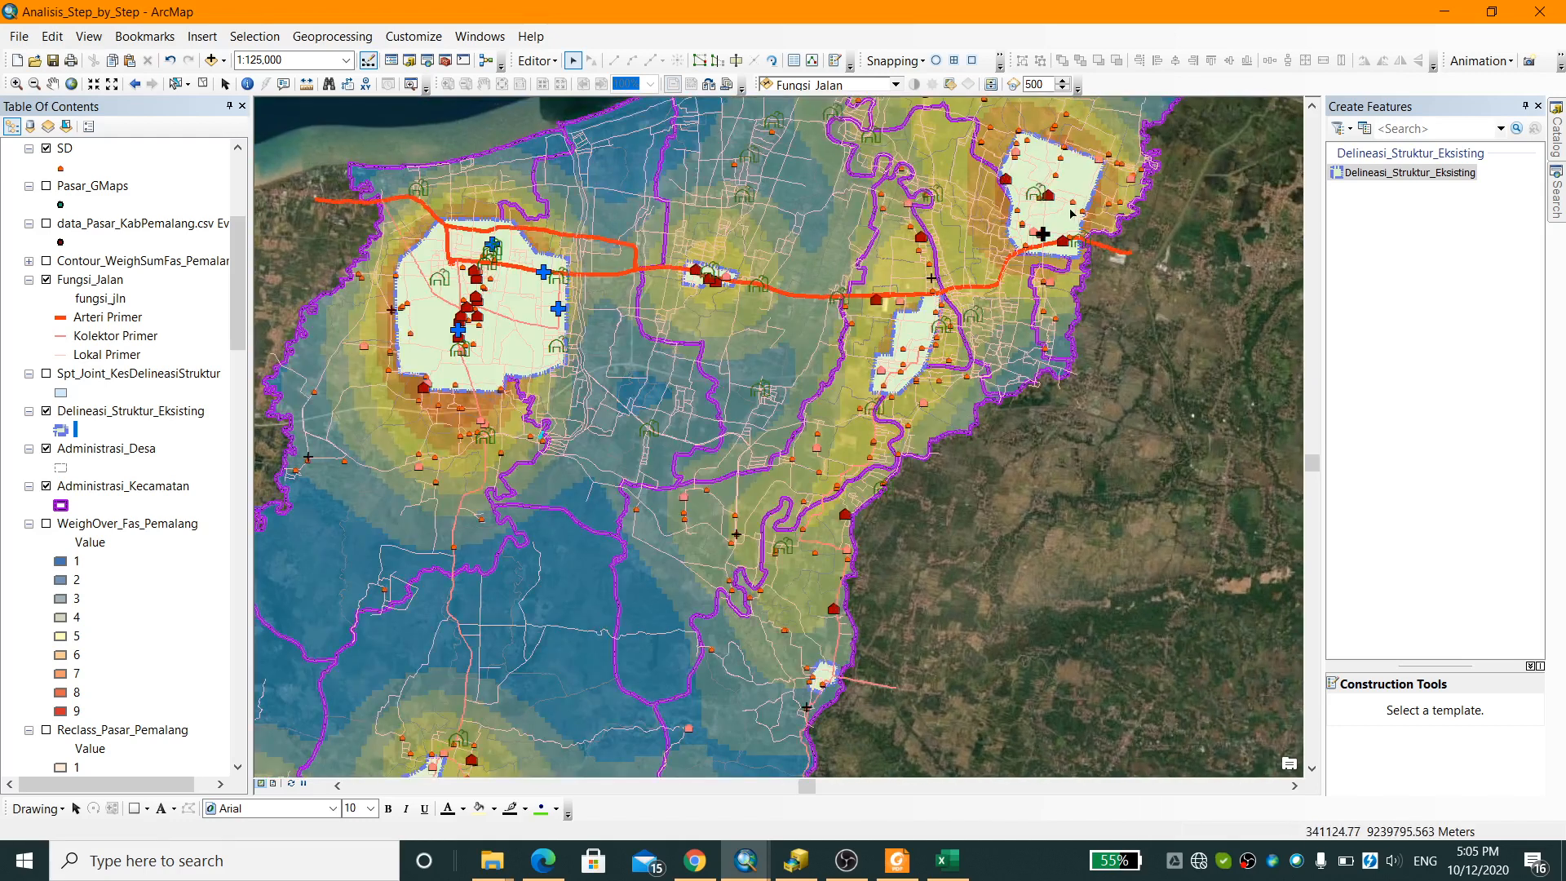
drag(868, 440, 871, 413)
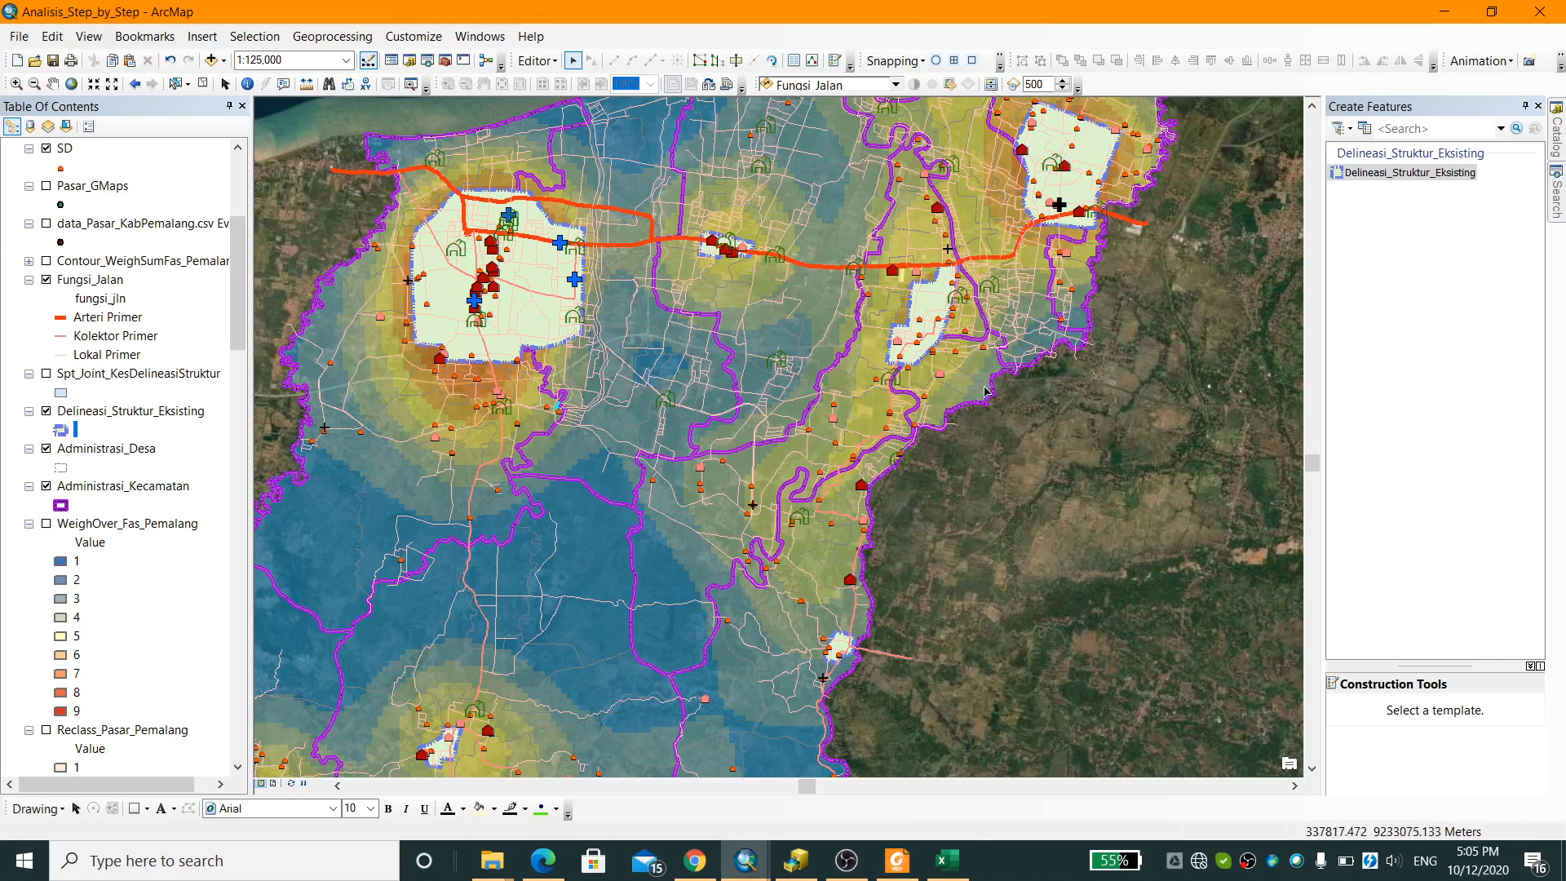
scroll(978, 412, down, 1)
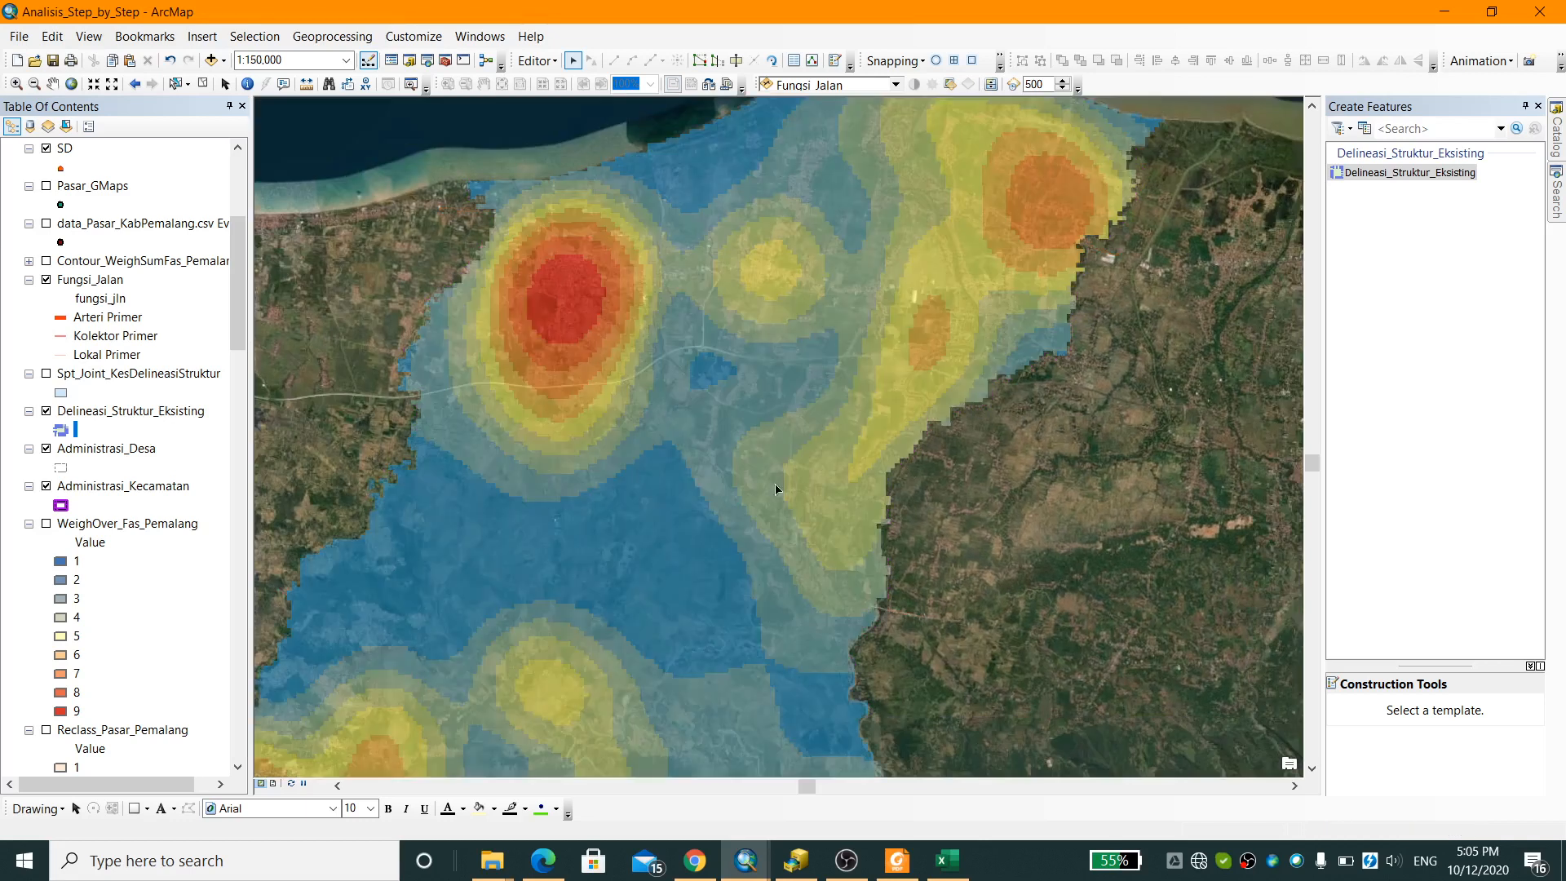
drag(714, 502, 955, 249)
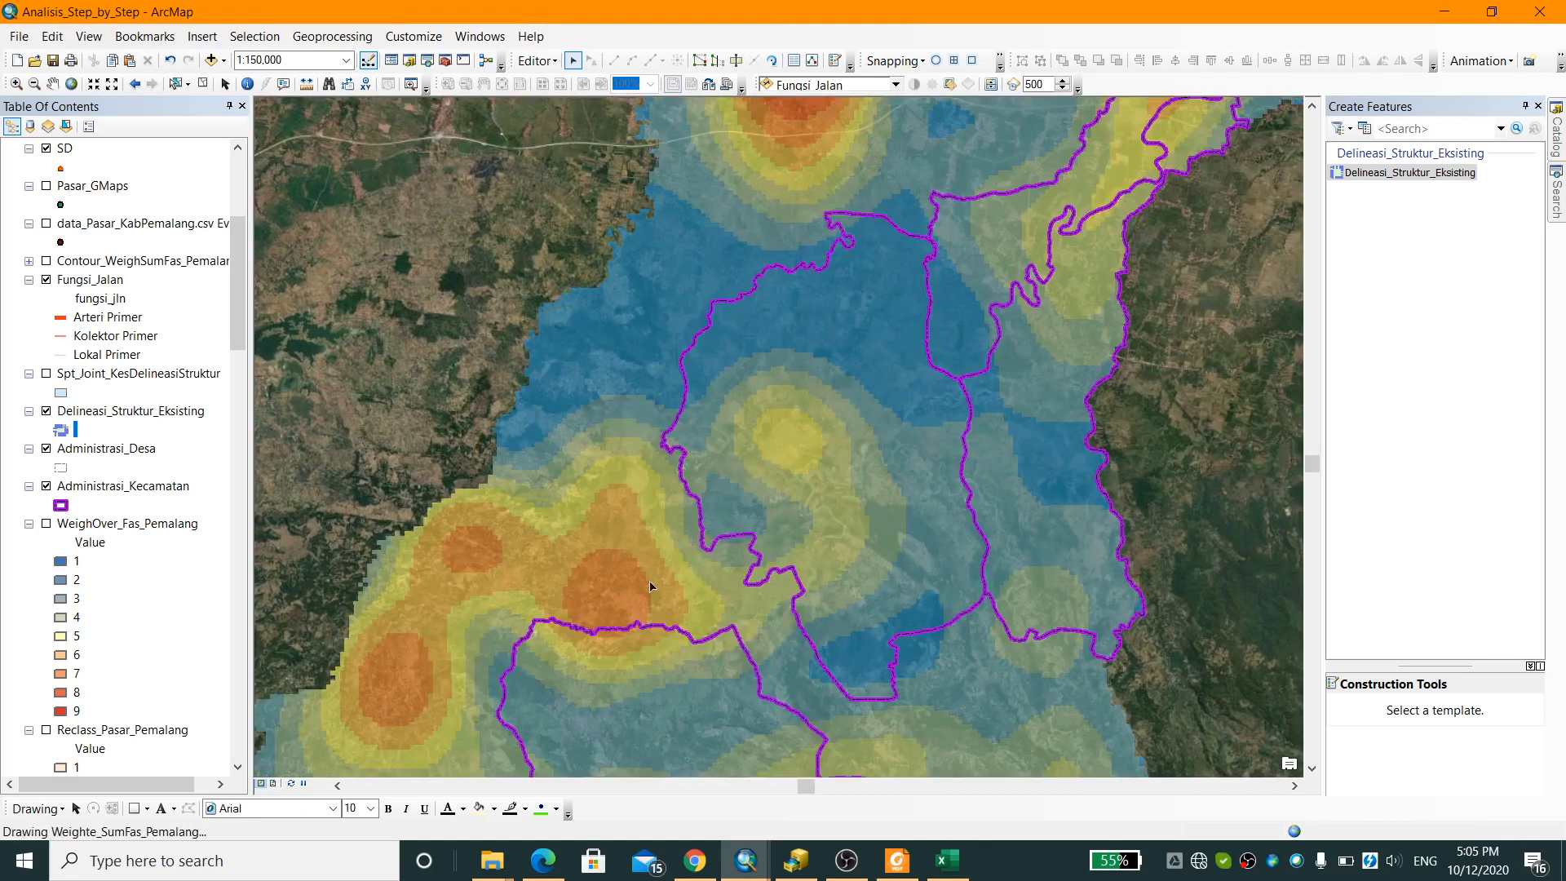
drag(680, 617, 691, 556)
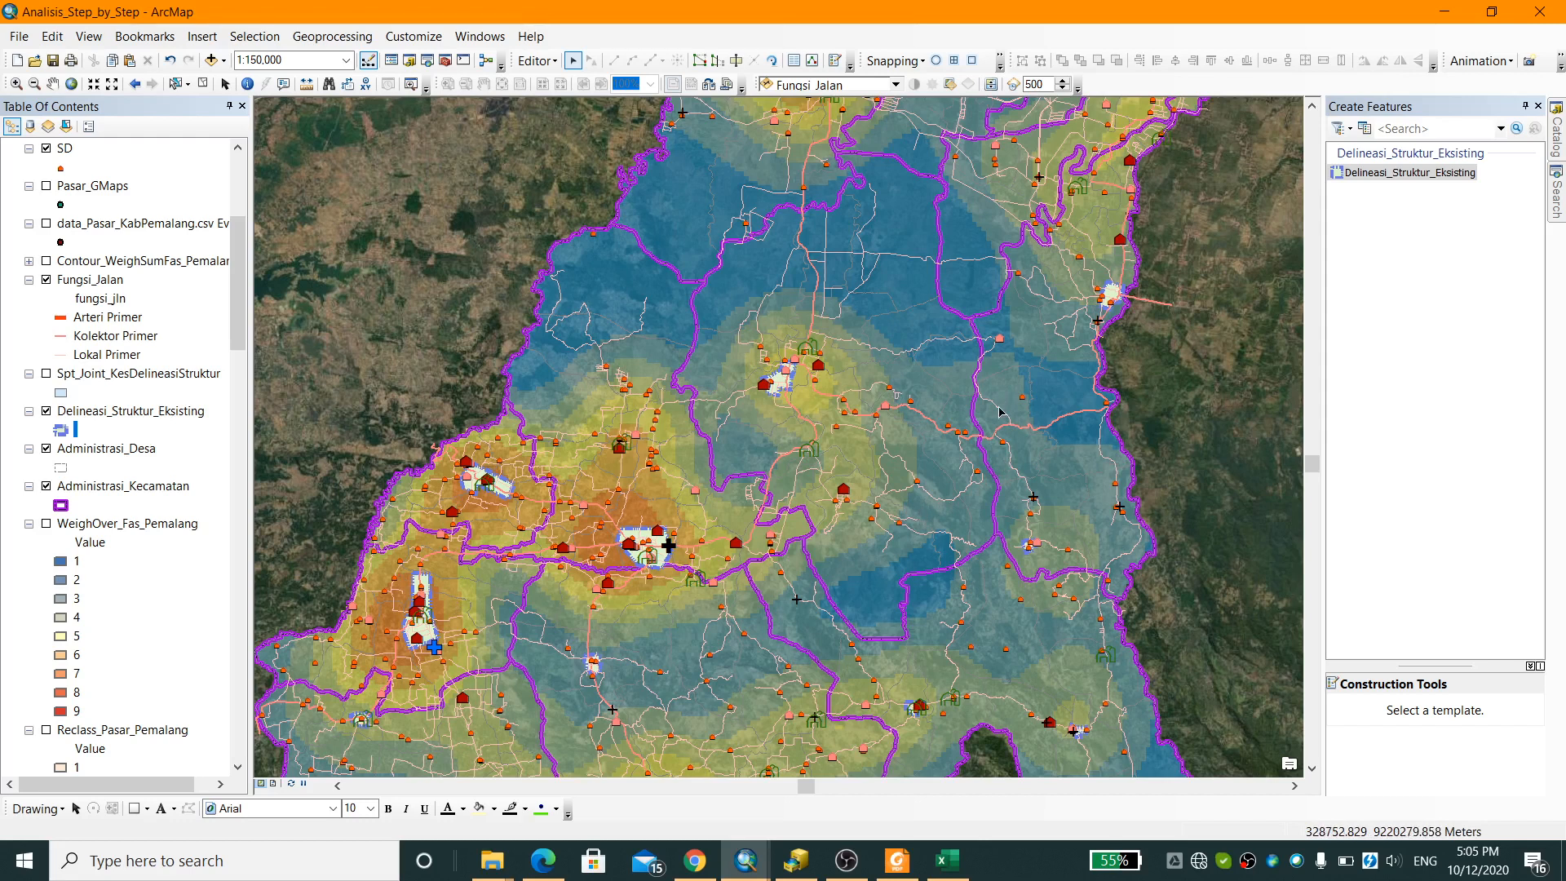
drag(979, 303, 910, 412)
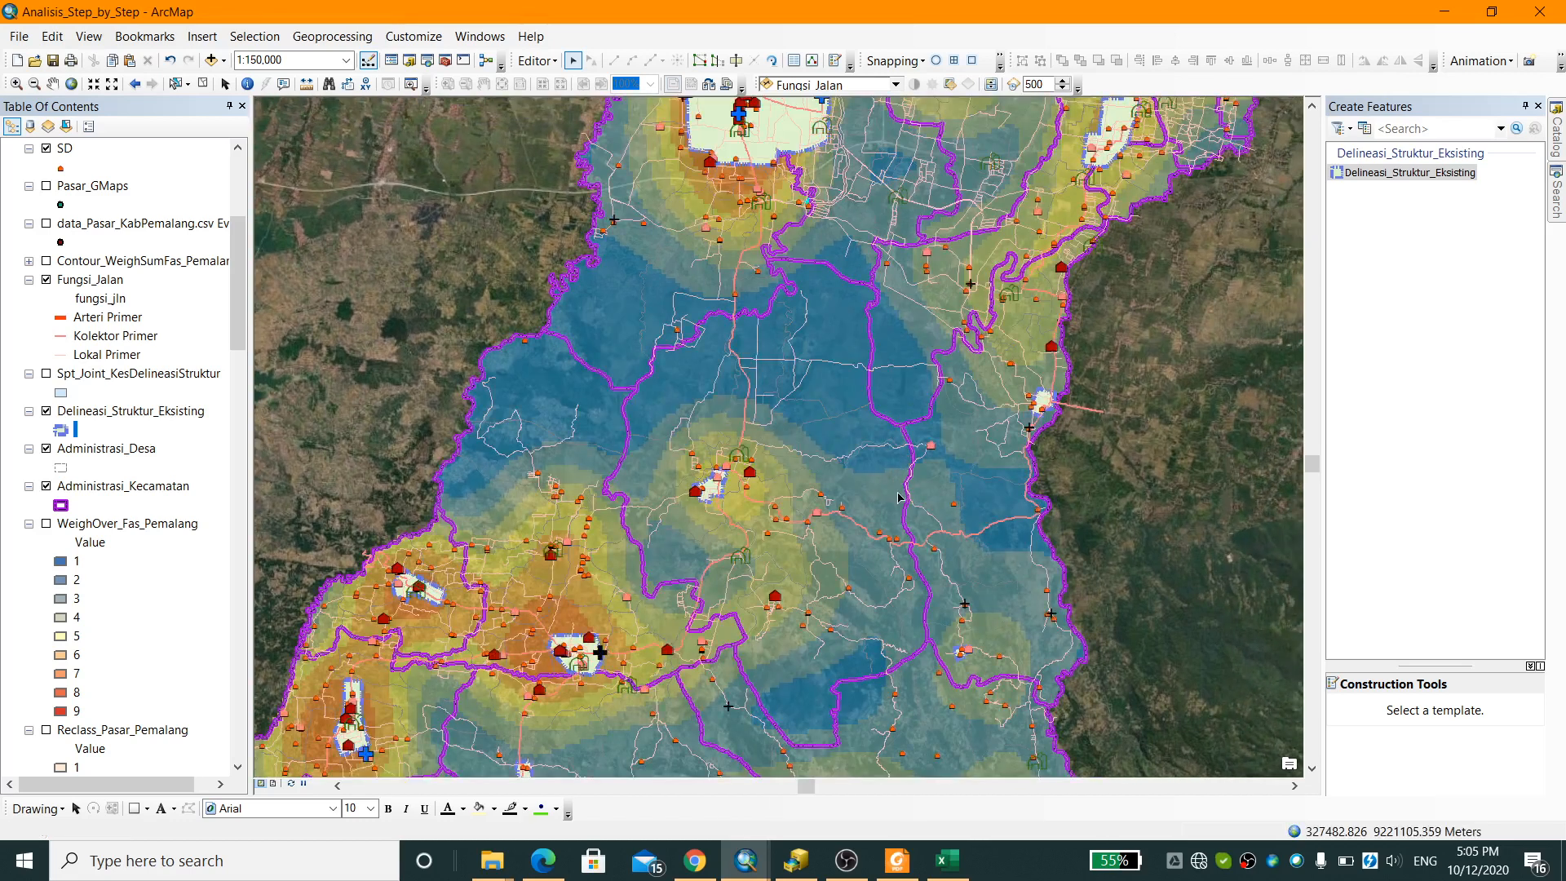
drag(900, 293, 892, 438)
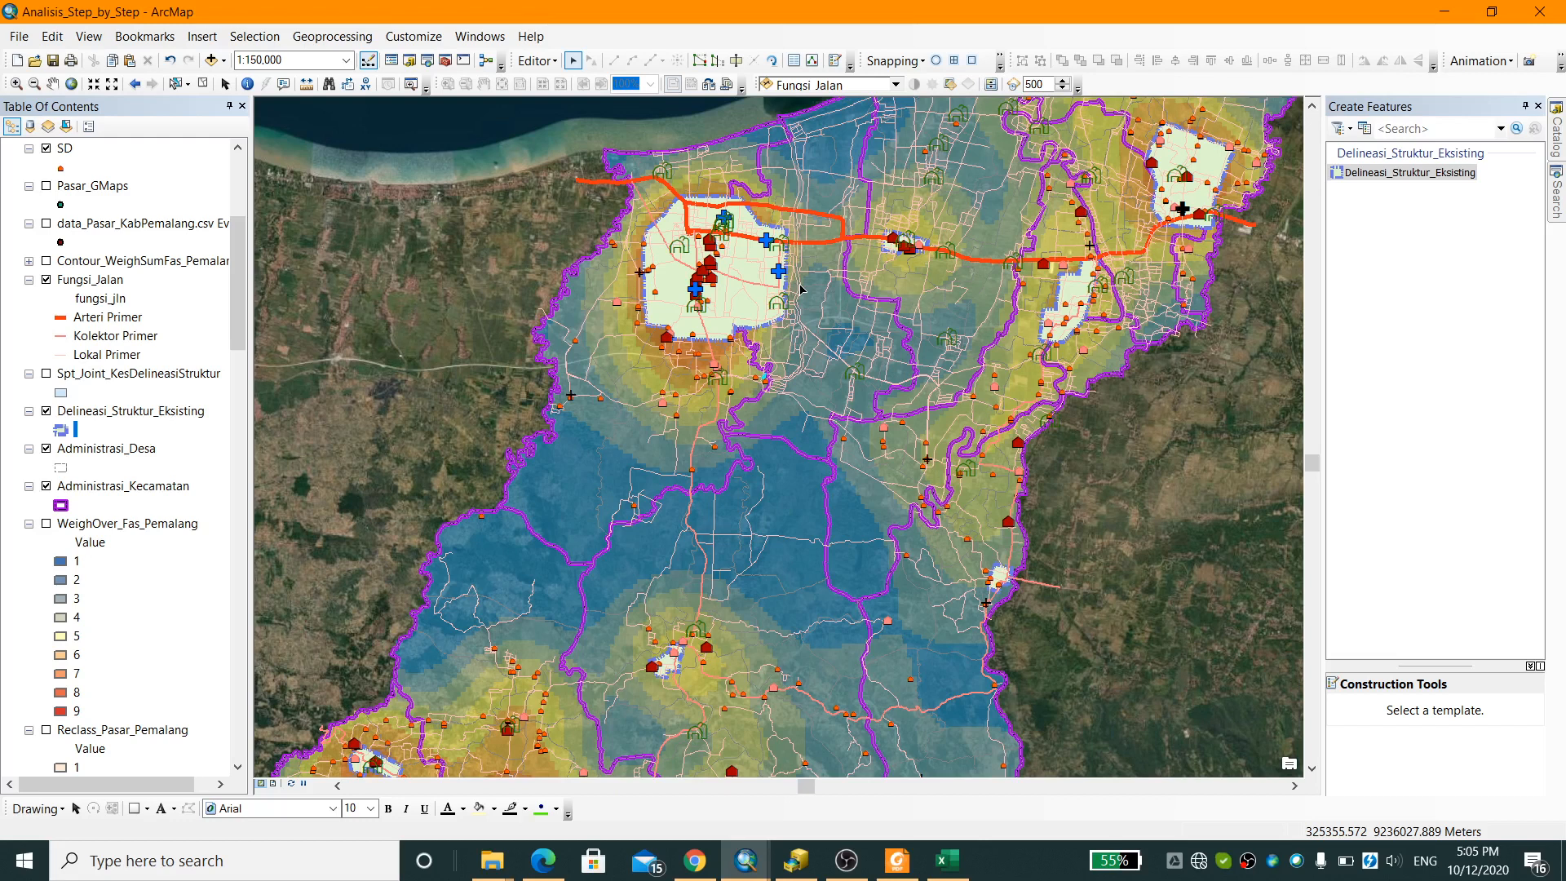
drag(243, 235, 245, 152)
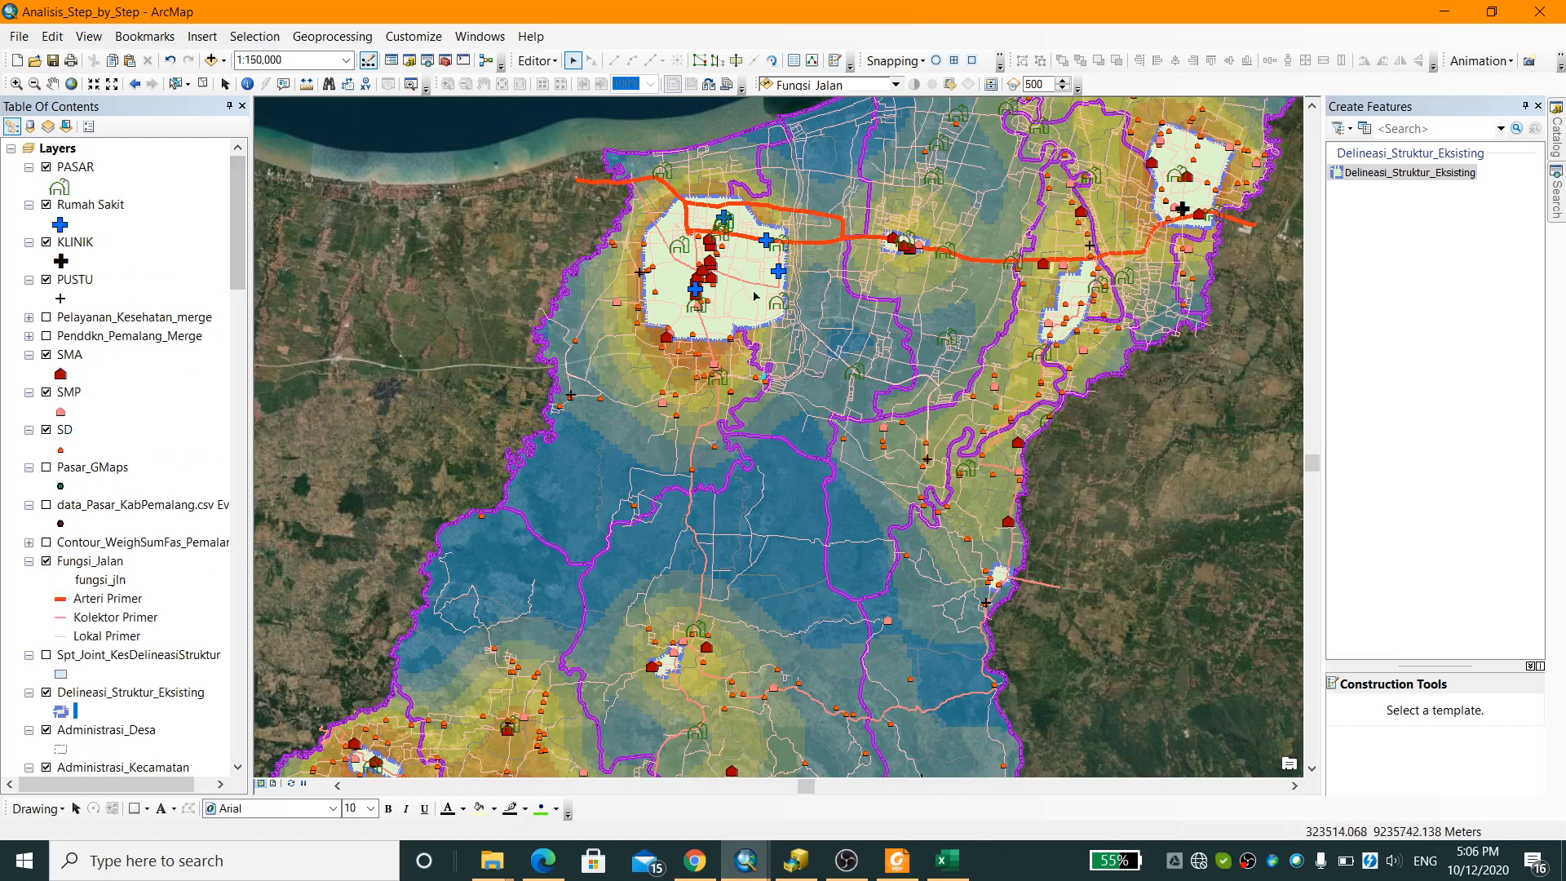
scroll(756, 296, down, 4)
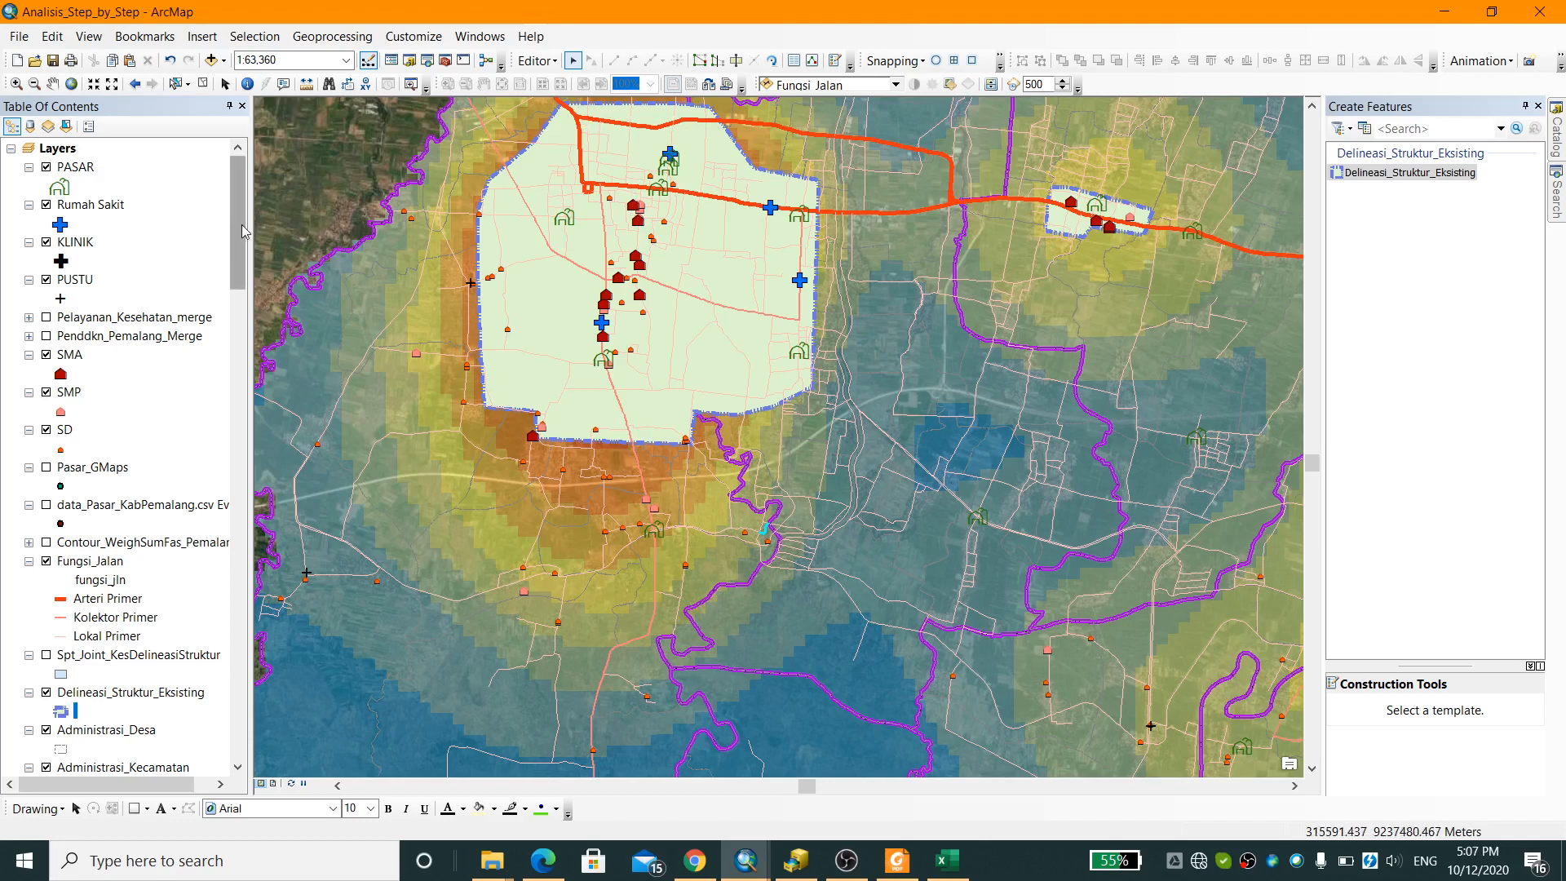
Open the attribute table of the Delineasi_Struktur_Eksisting layer and position it below the visible map area
drag(241, 224, 247, 282)
right_click(190, 448)
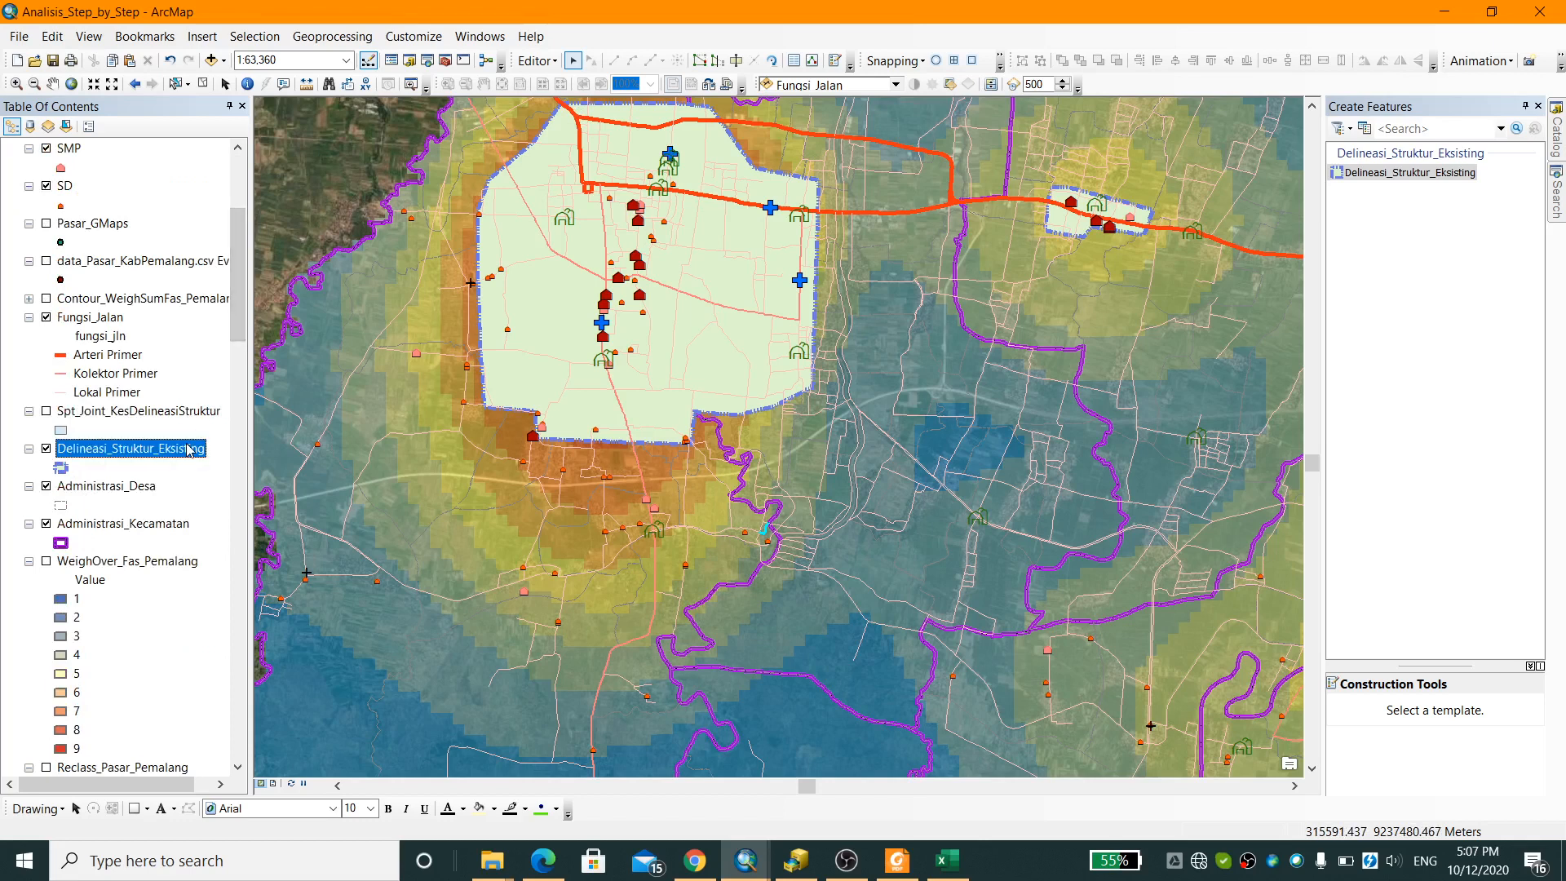
click(310, 91)
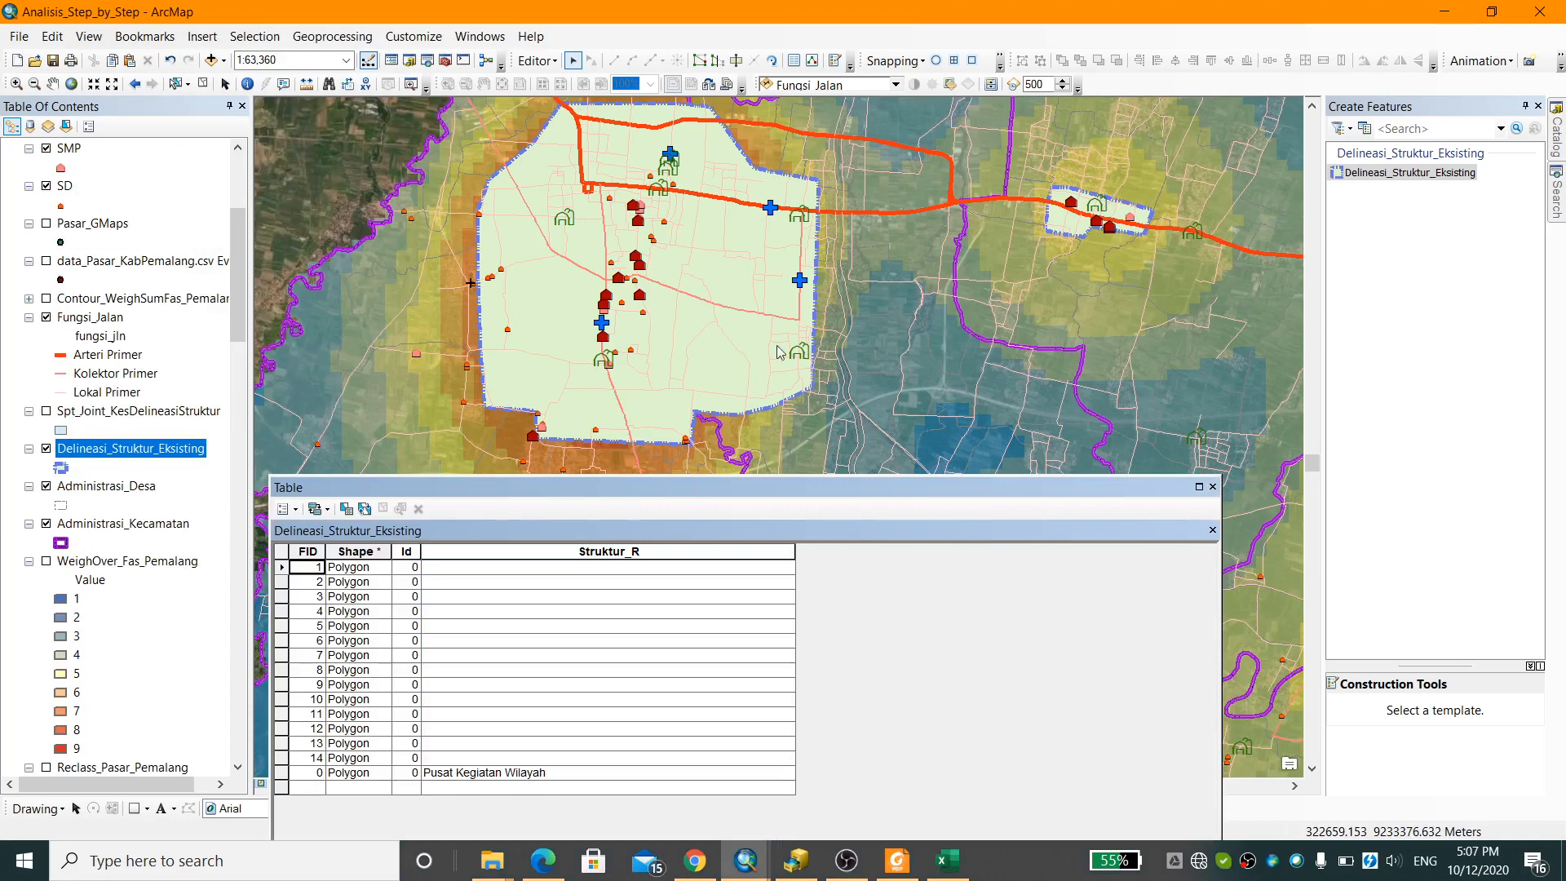
double_click(686, 487)
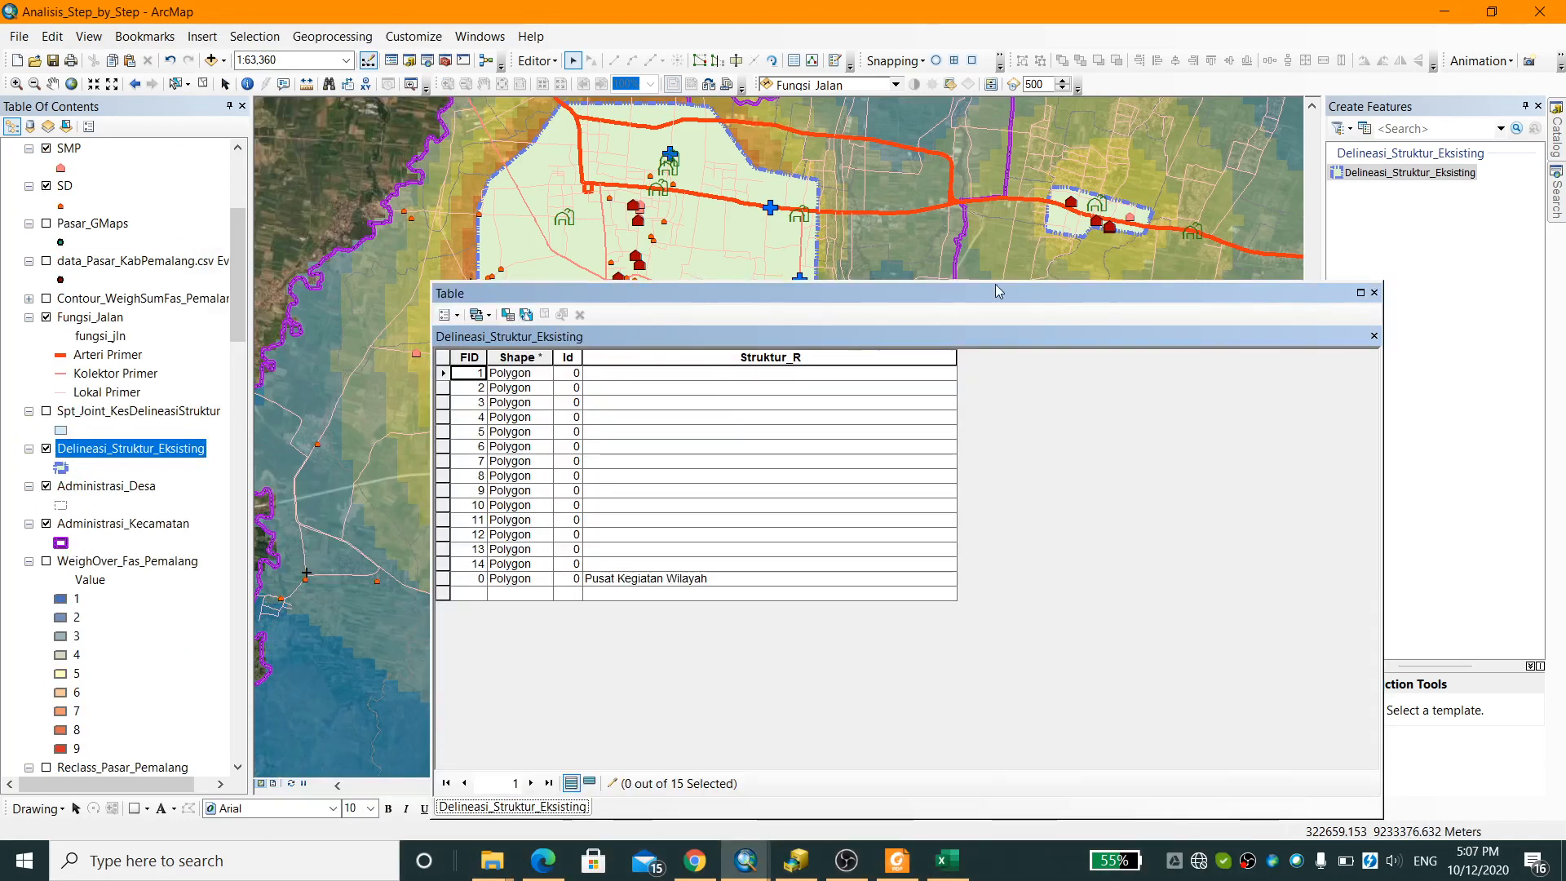
drag(1000, 288, 1036, 370)
Select the small delineation polygon on the arterial road east of the largest centre and set its Struktur_R to "Pusat Pelayanan Lingkungan"
drag(1085, 263, 771, 220)
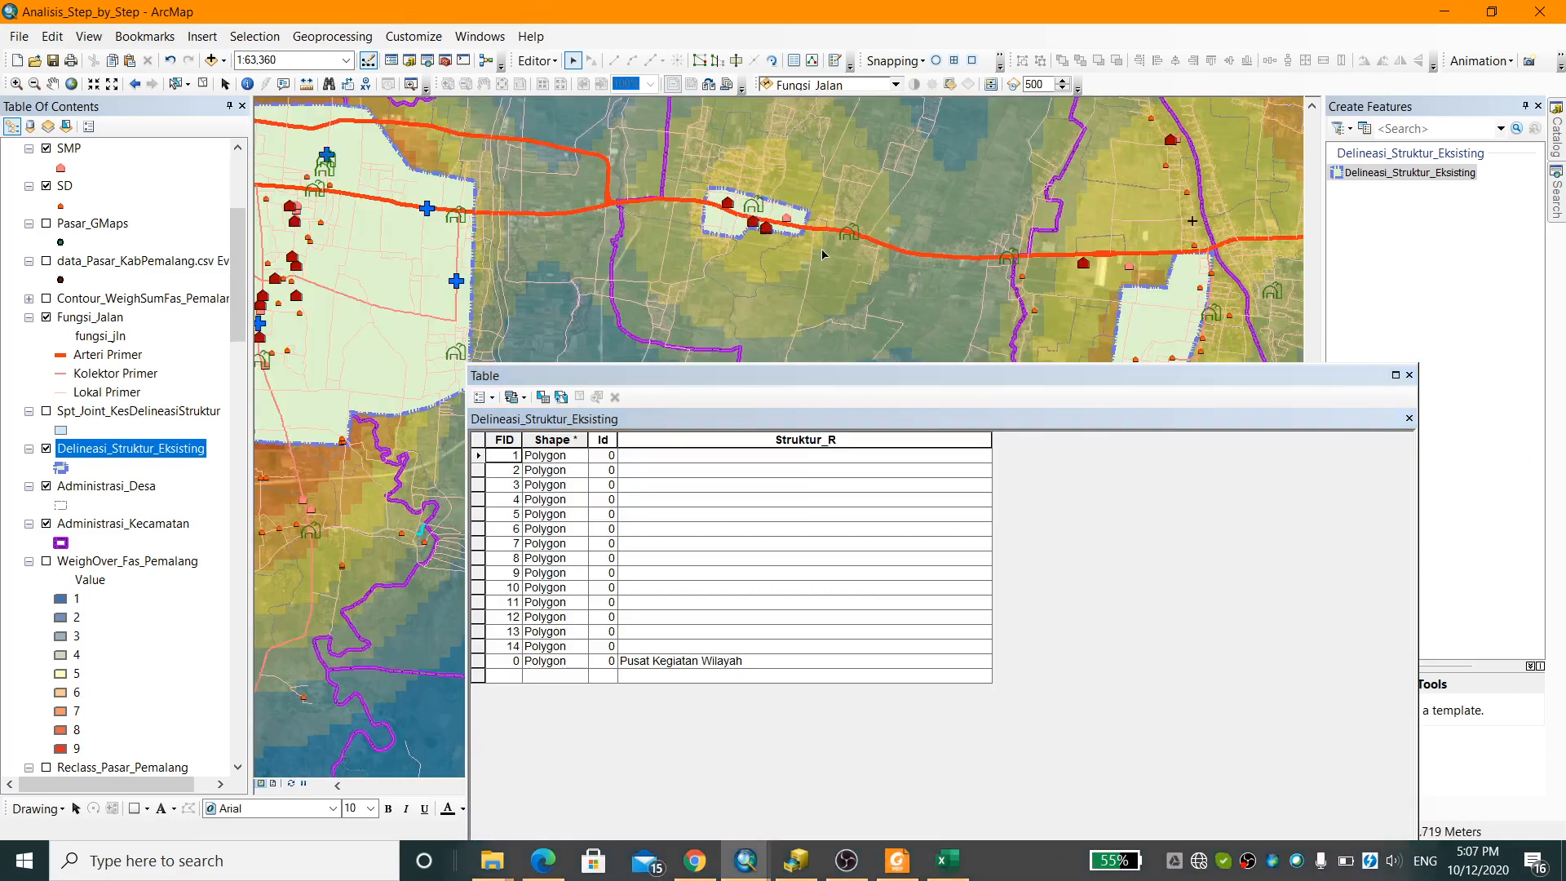
drag(801, 150, 759, 190)
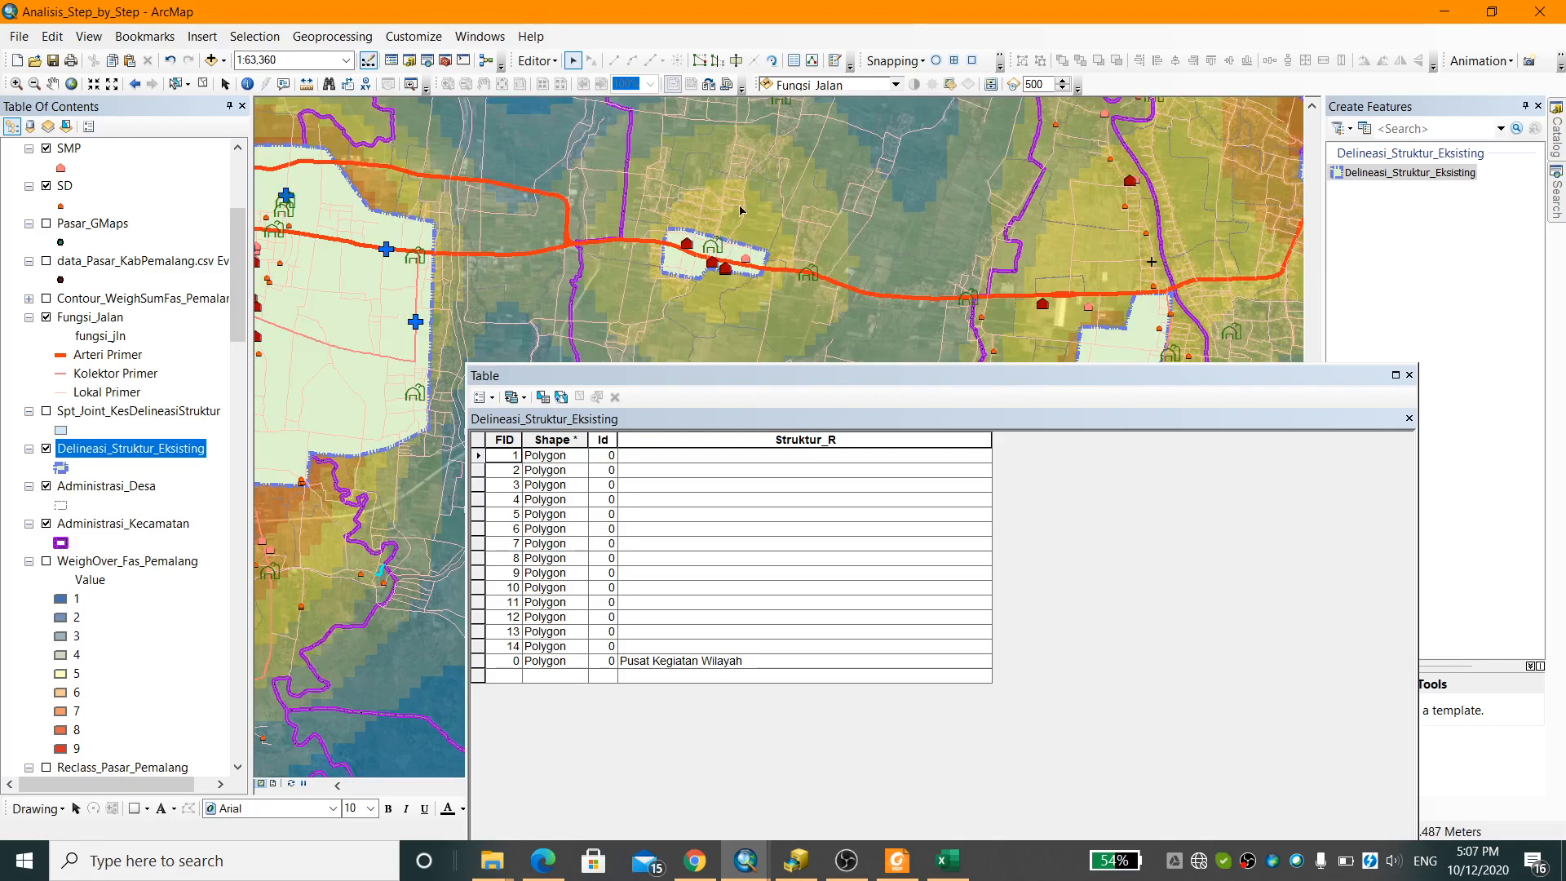
scroll(722, 204, up, 1)
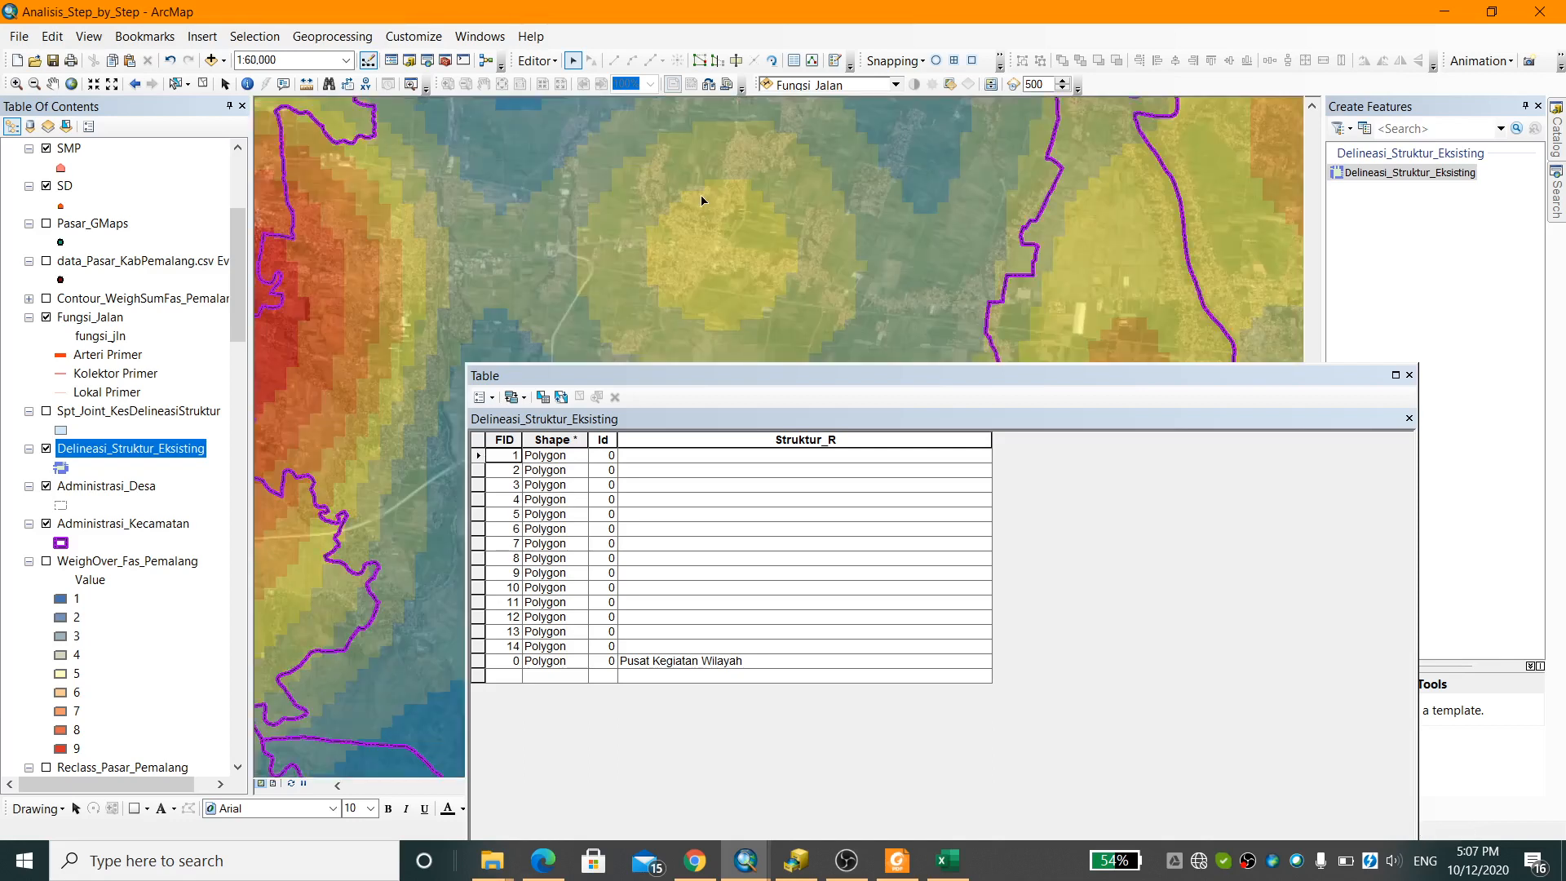
drag(706, 231, 620, 248)
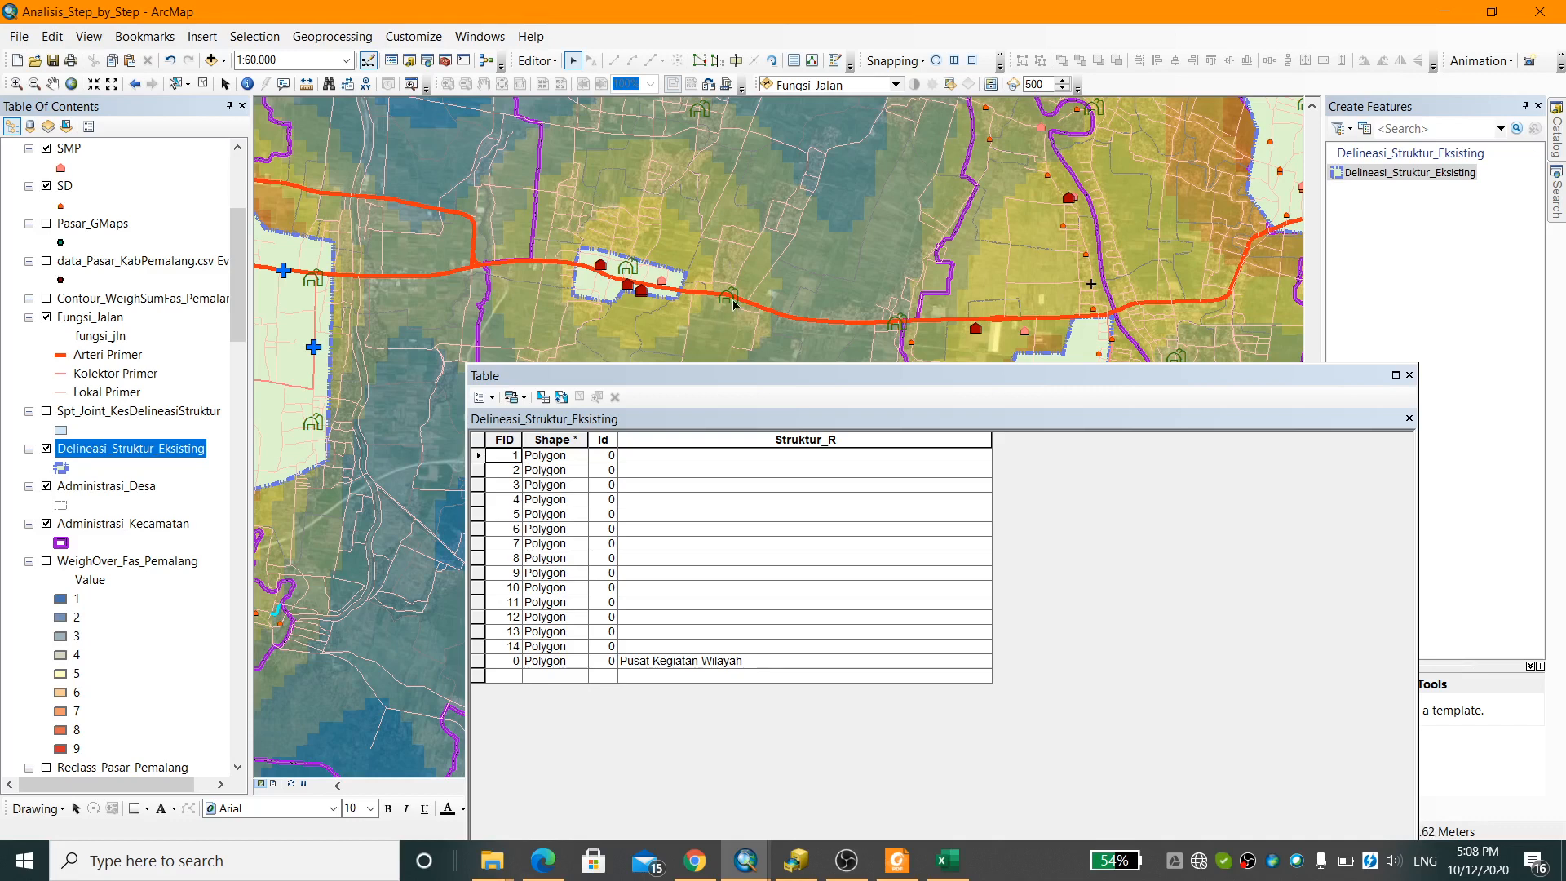
click(610, 293)
click(611, 302)
click(682, 298)
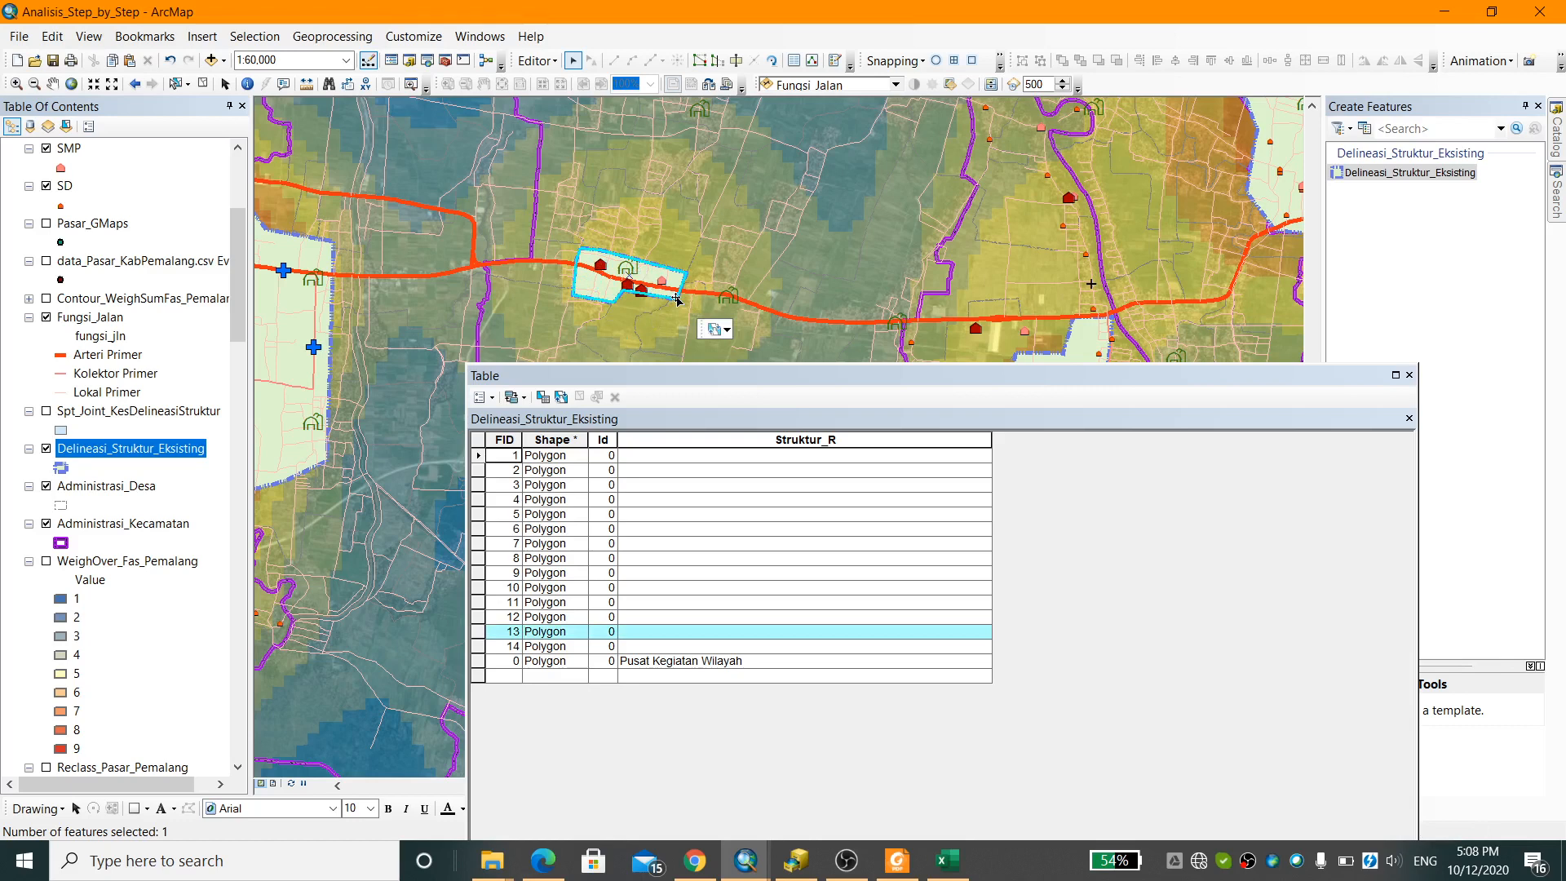
click(538, 60)
click(706, 23)
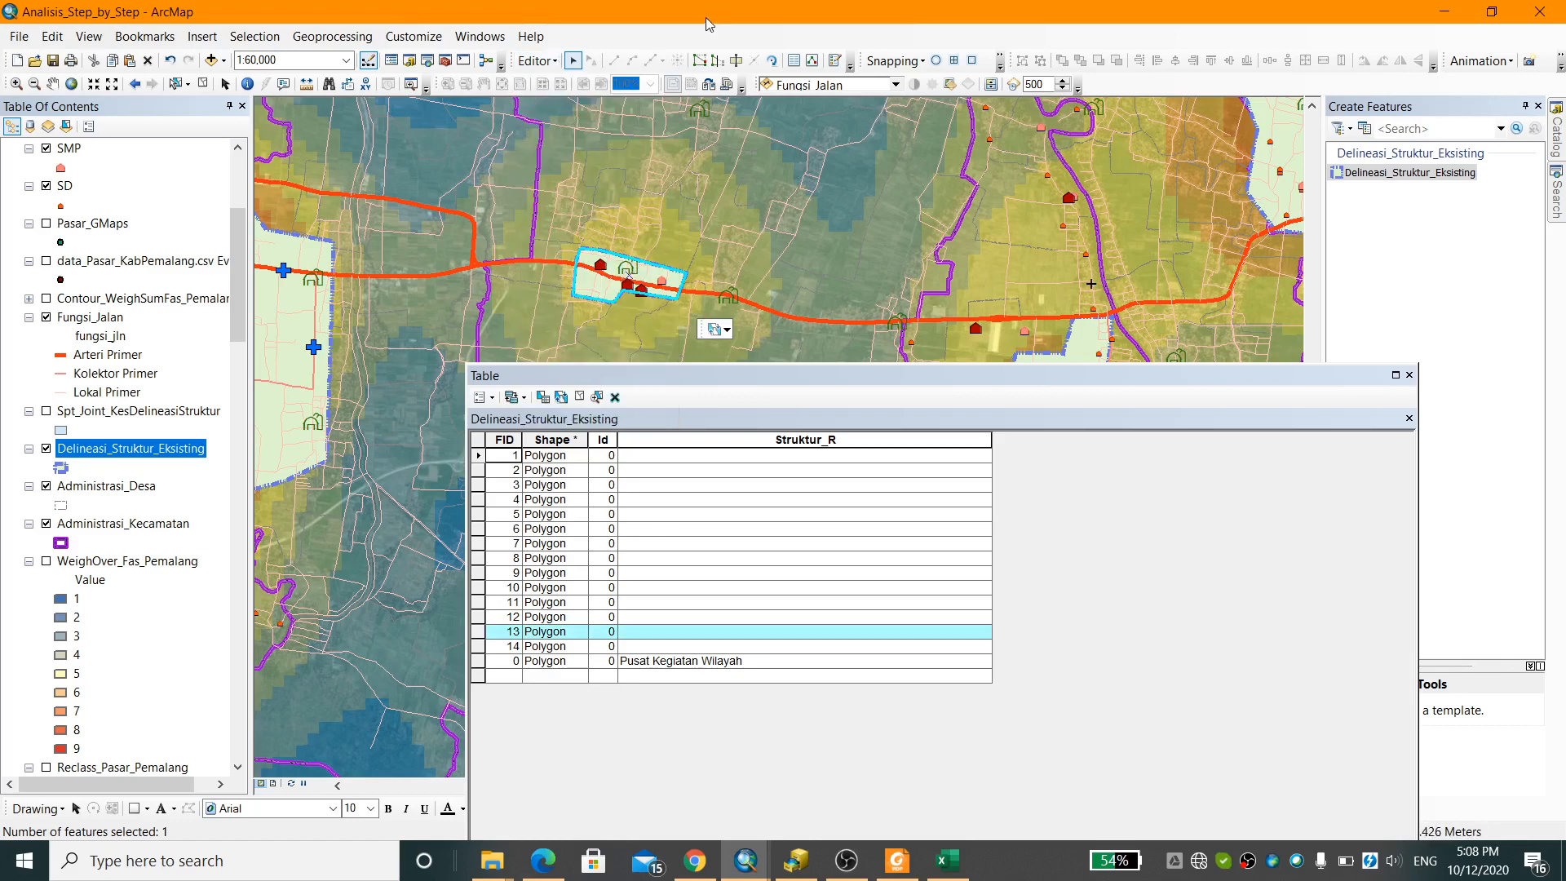
click(664, 631)
text(Pusat Pelayanan Lingkungan)
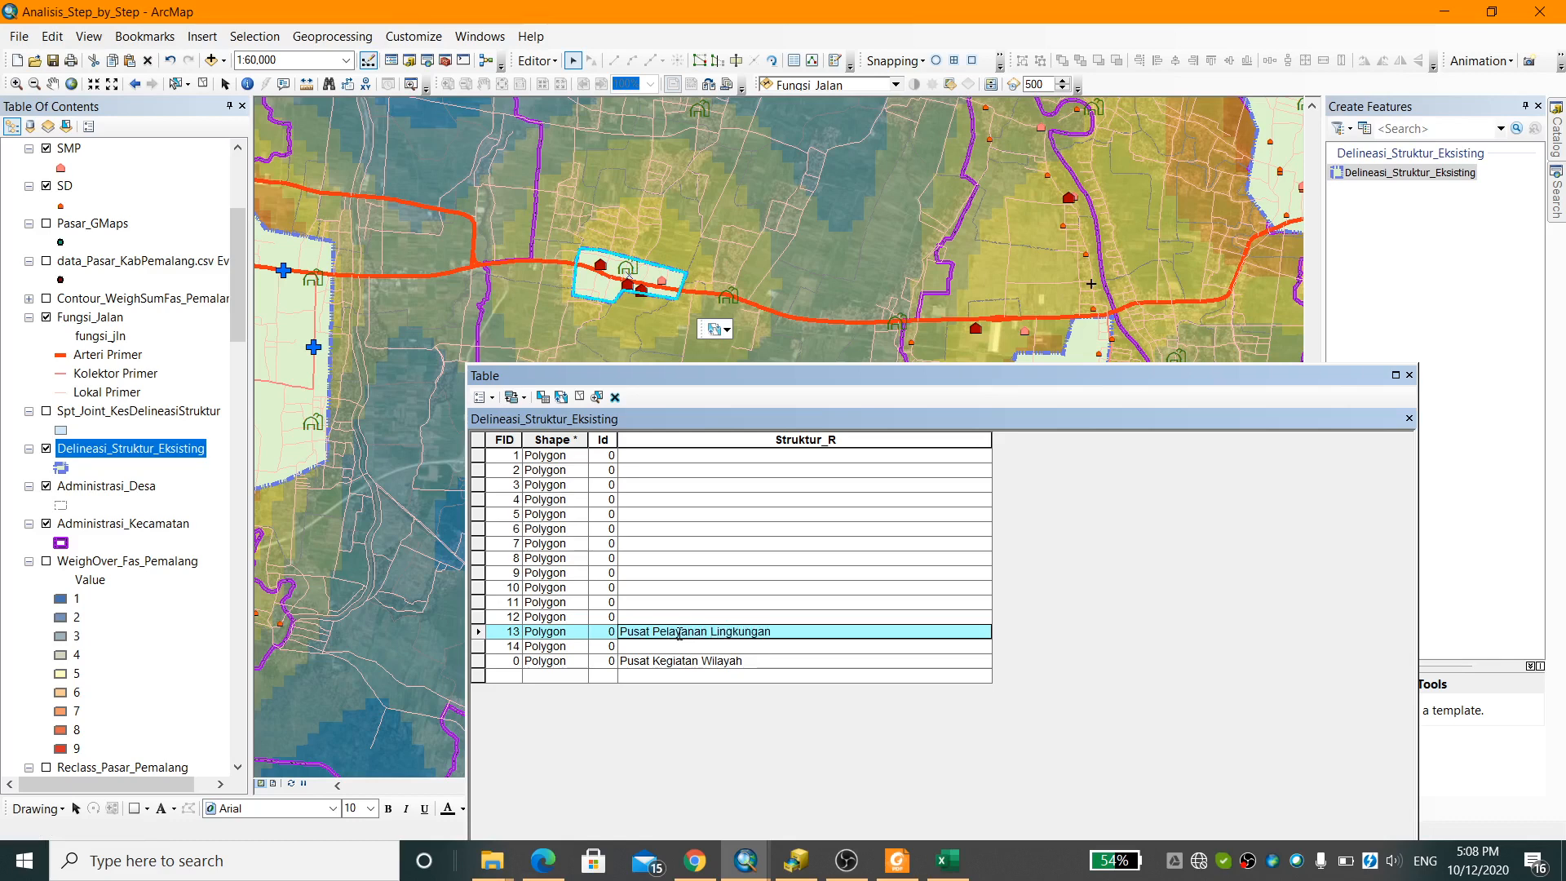
Set the Delineasi_Struktur_Eksisting layer's transparency to 50%
drag(889, 251, 487, 84)
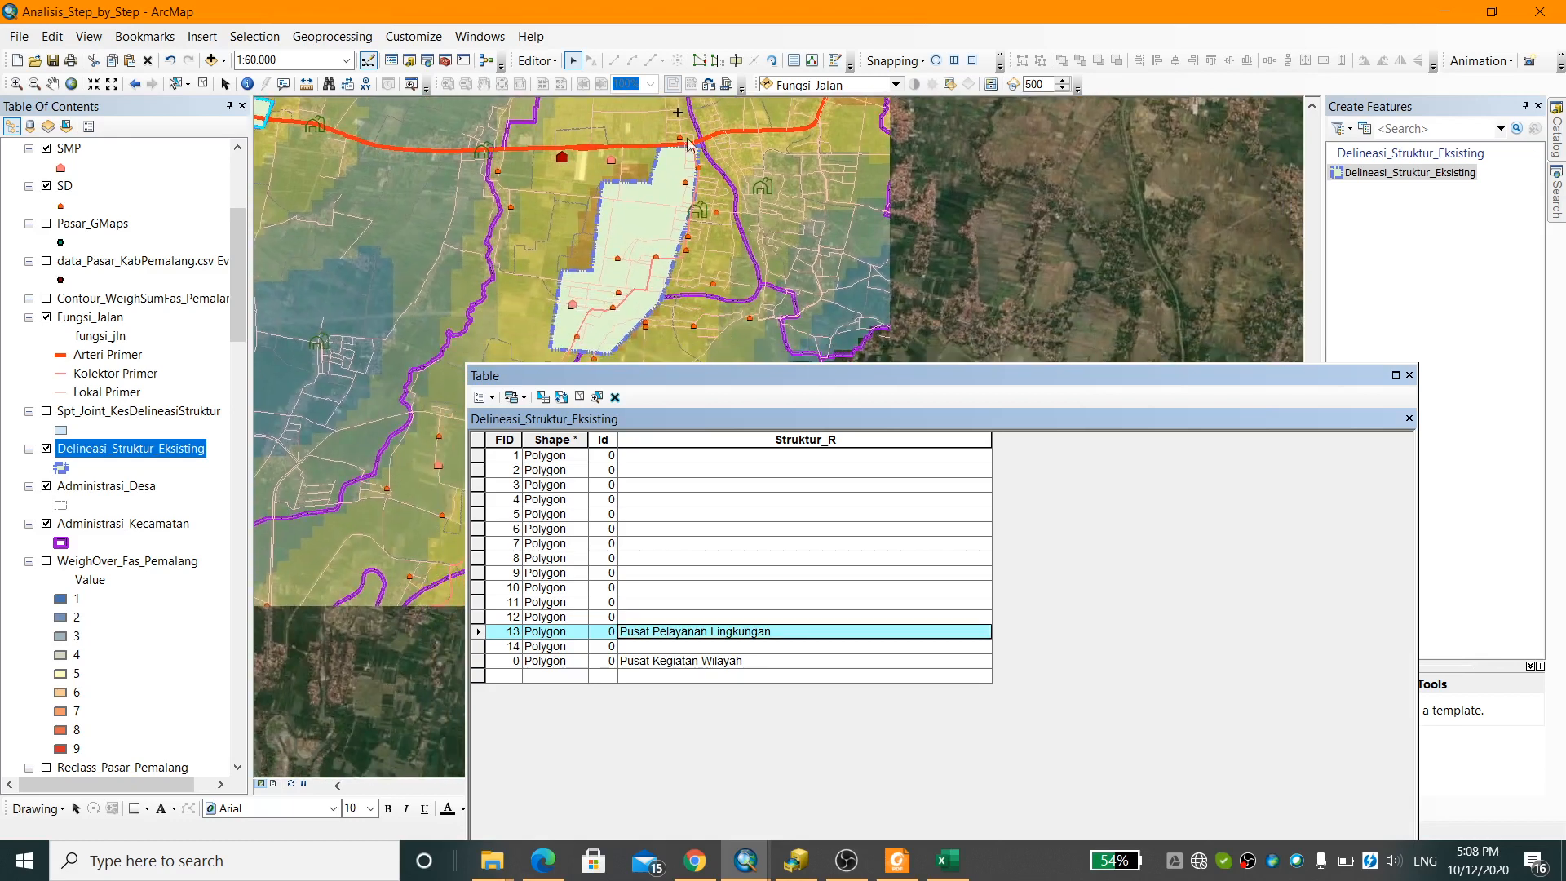
drag(799, 172, 829, 314)
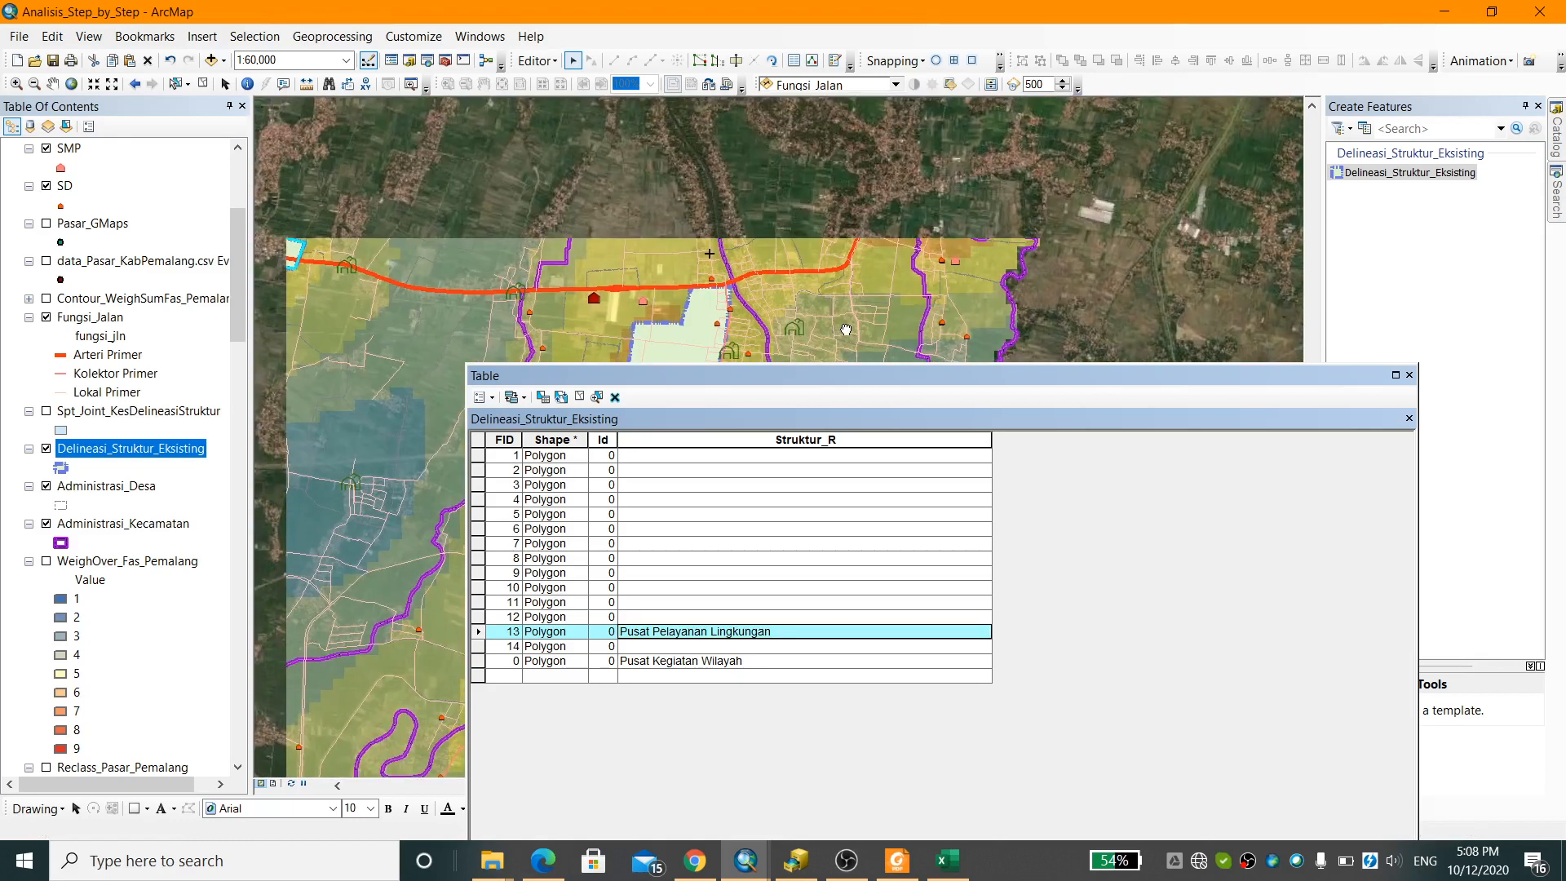
drag(991, 193, 828, 333)
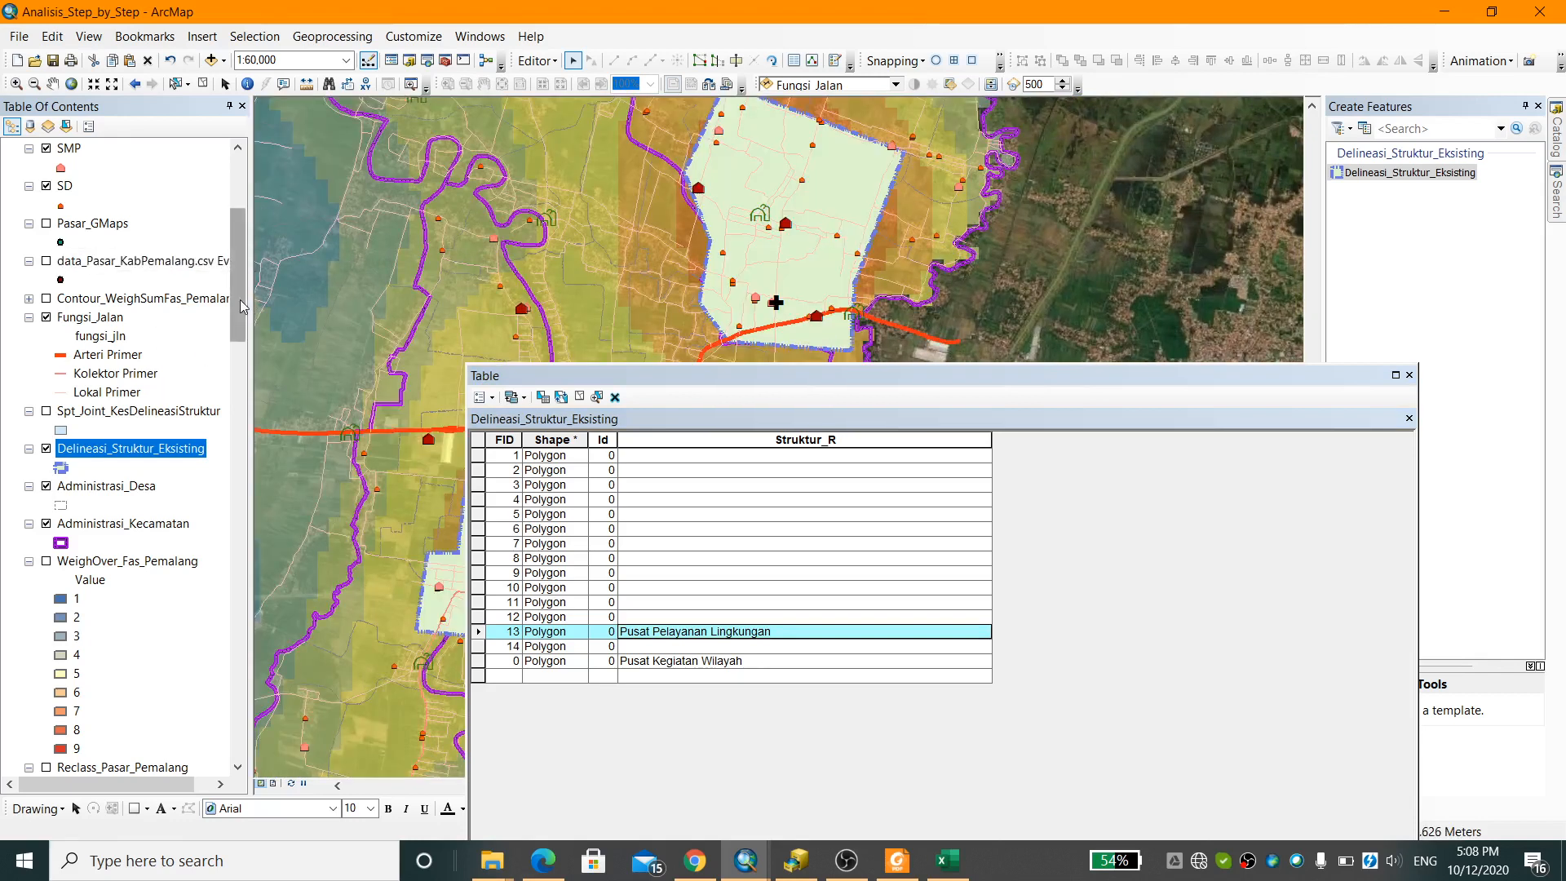
drag(240, 300, 243, 237)
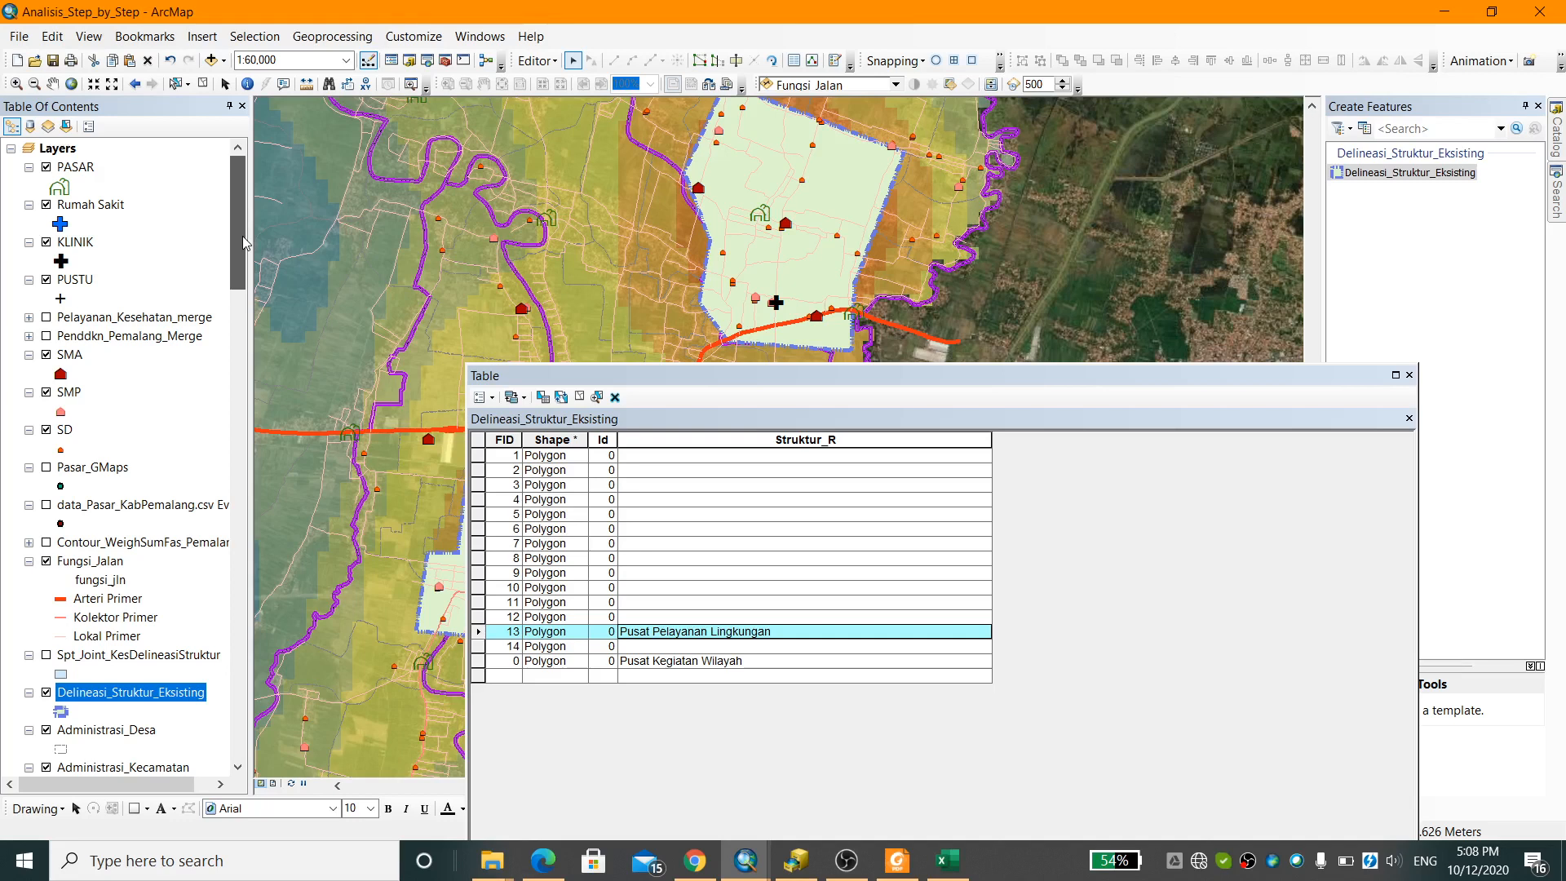
click(96, 692)
double_click(96, 692)
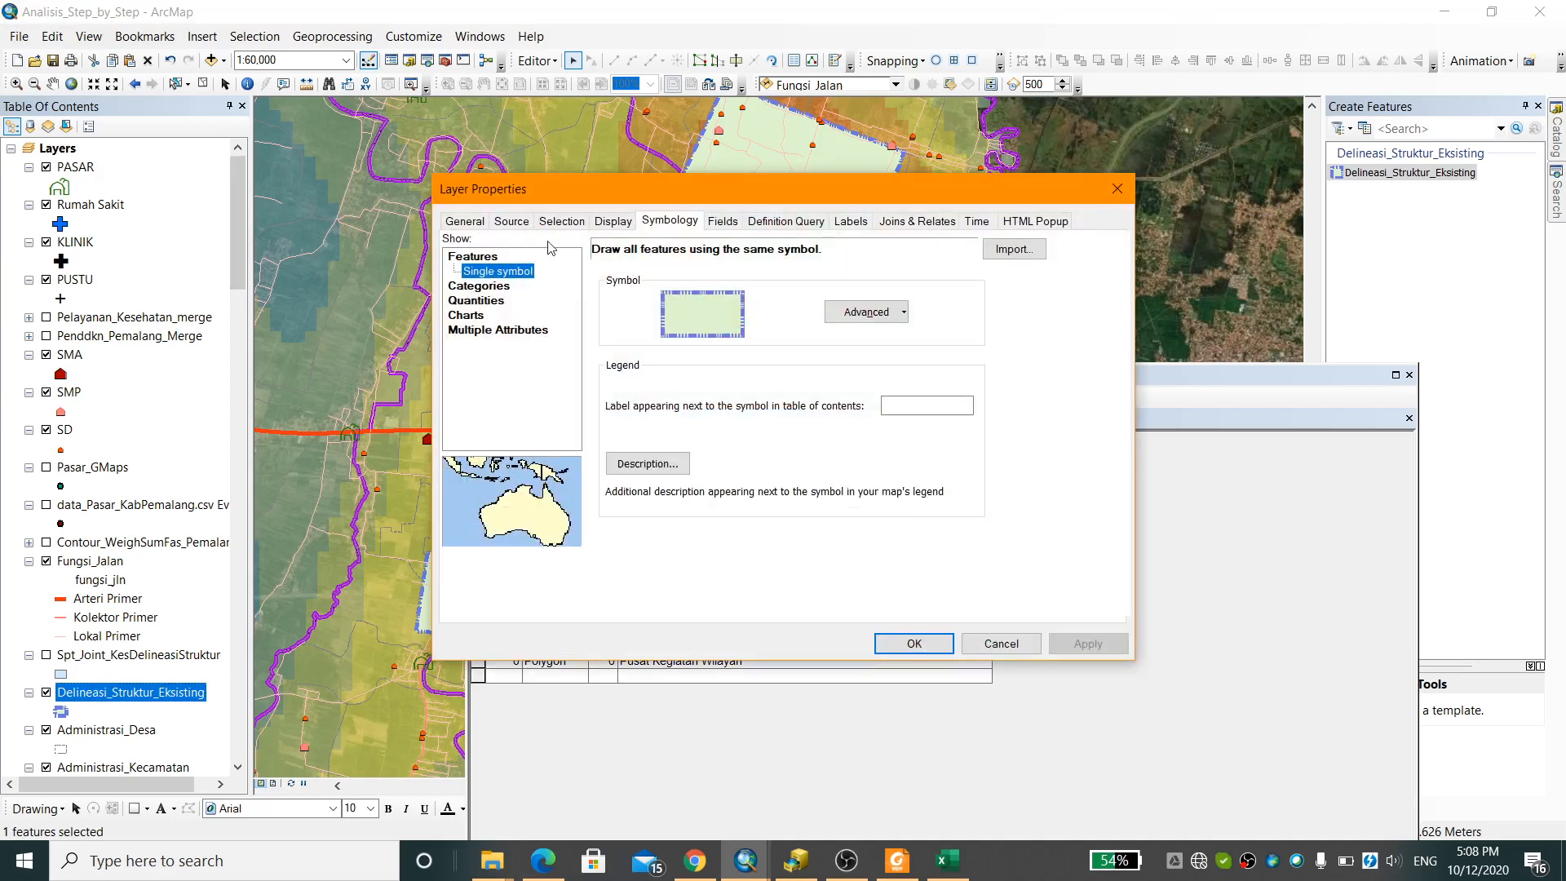
click(613, 221)
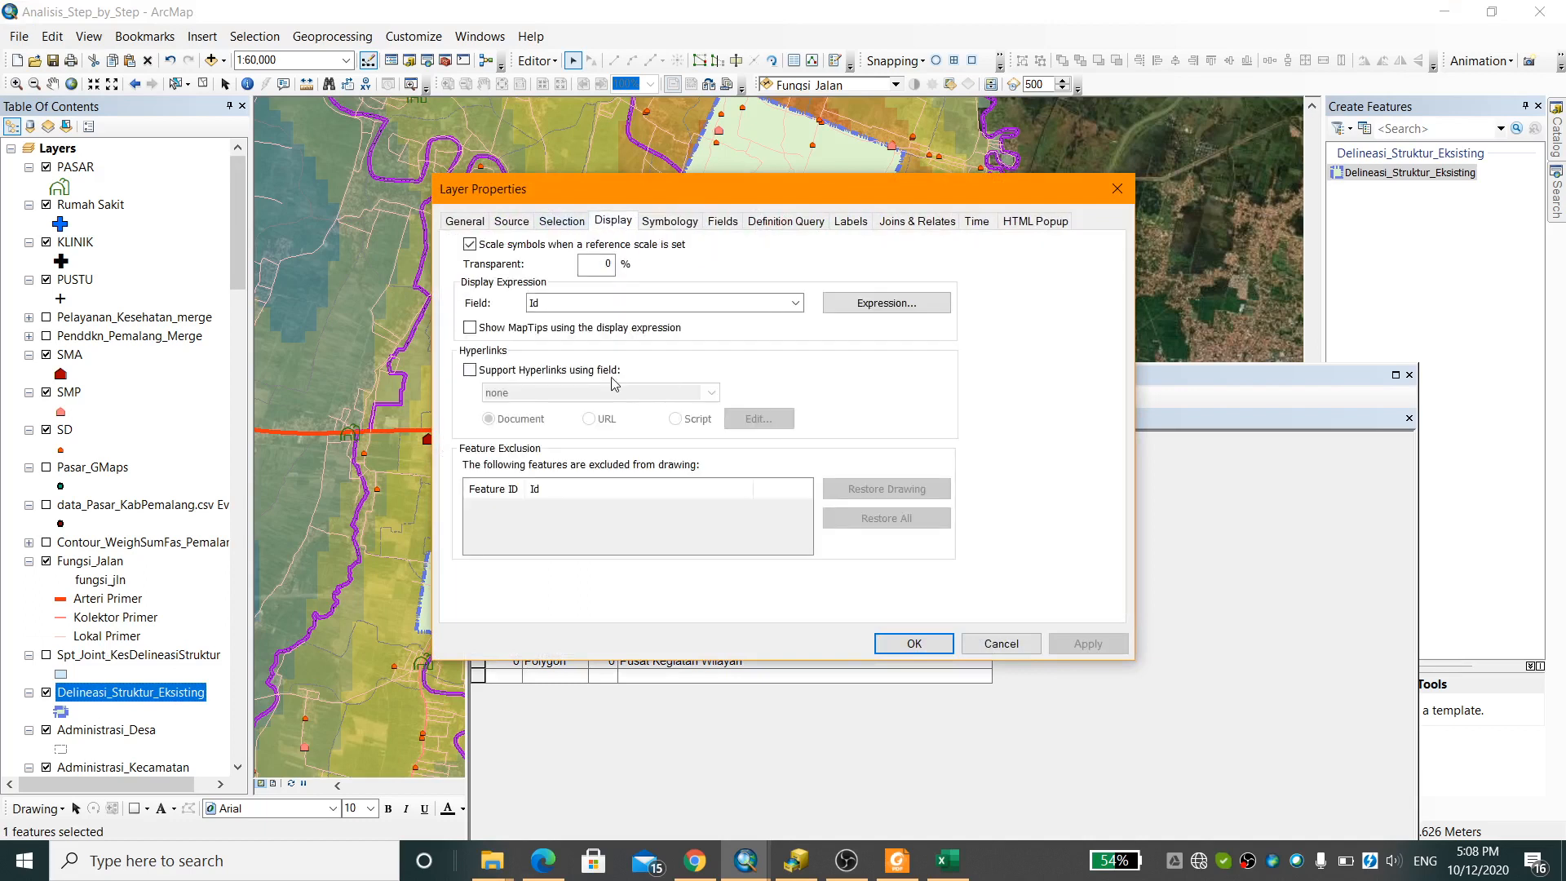
drag(599, 265, 651, 267)
text(5)
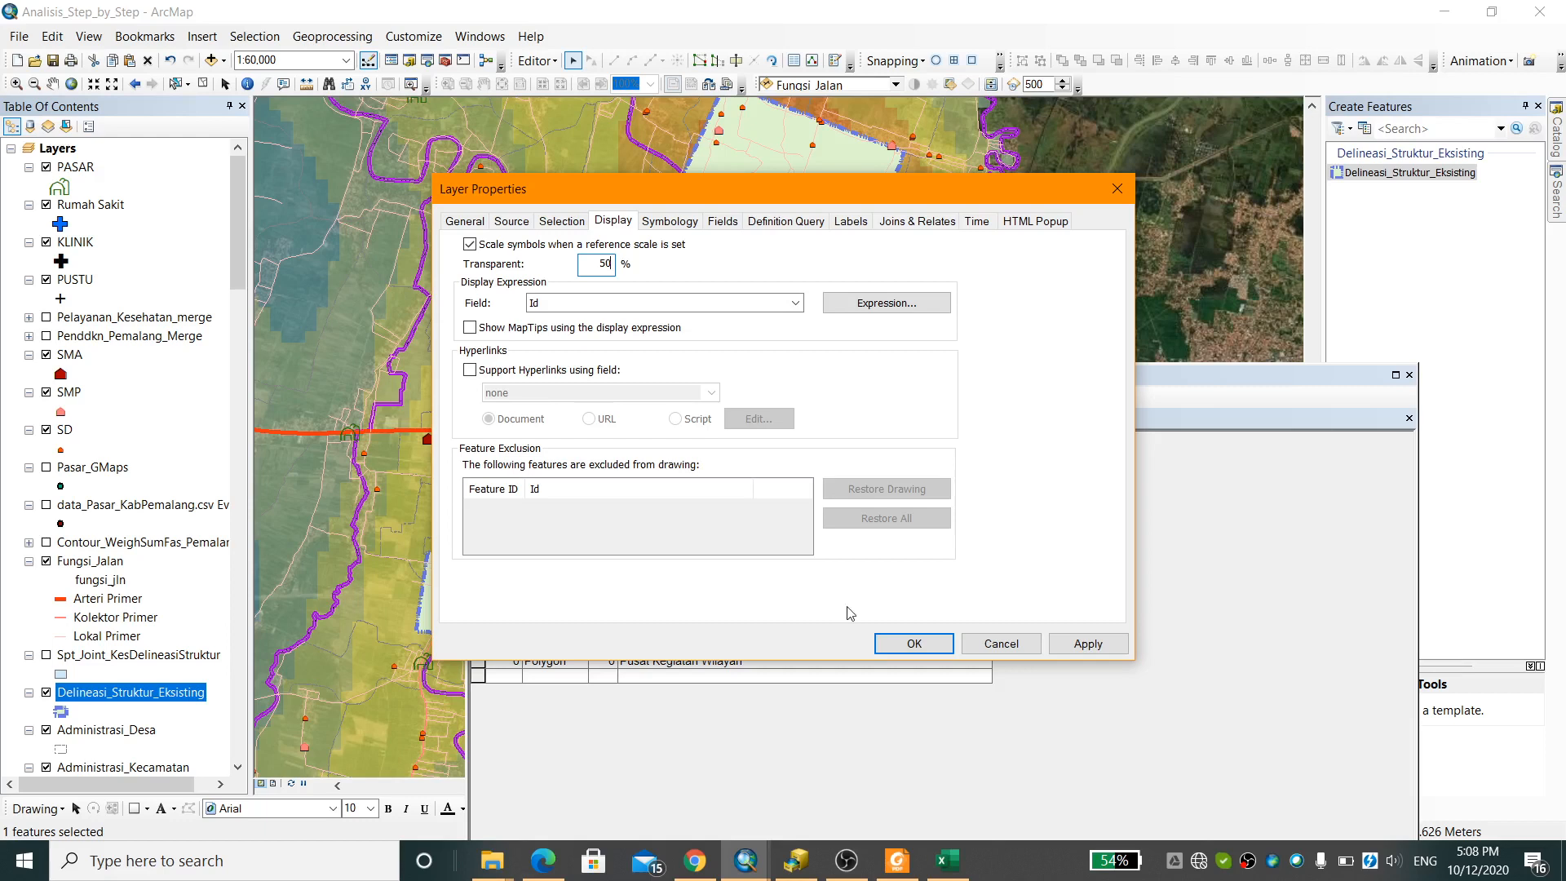
click(914, 644)
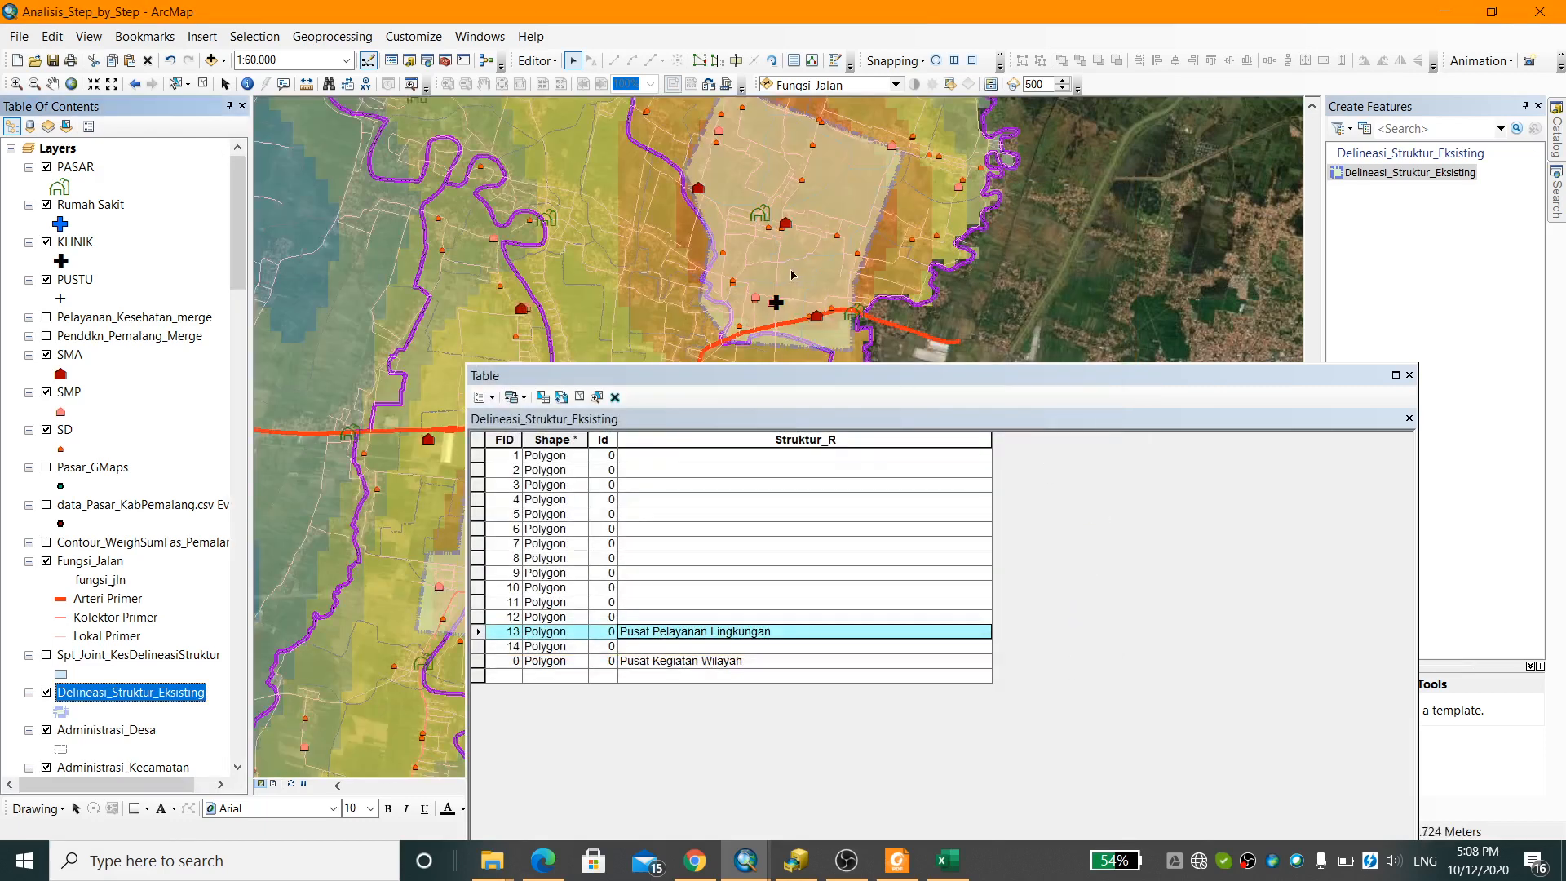
Hide the Weighte_SumFas_Pemalang raster layer so the satellite imagery shows beneath the delineations
drag(237, 262, 291, 221)
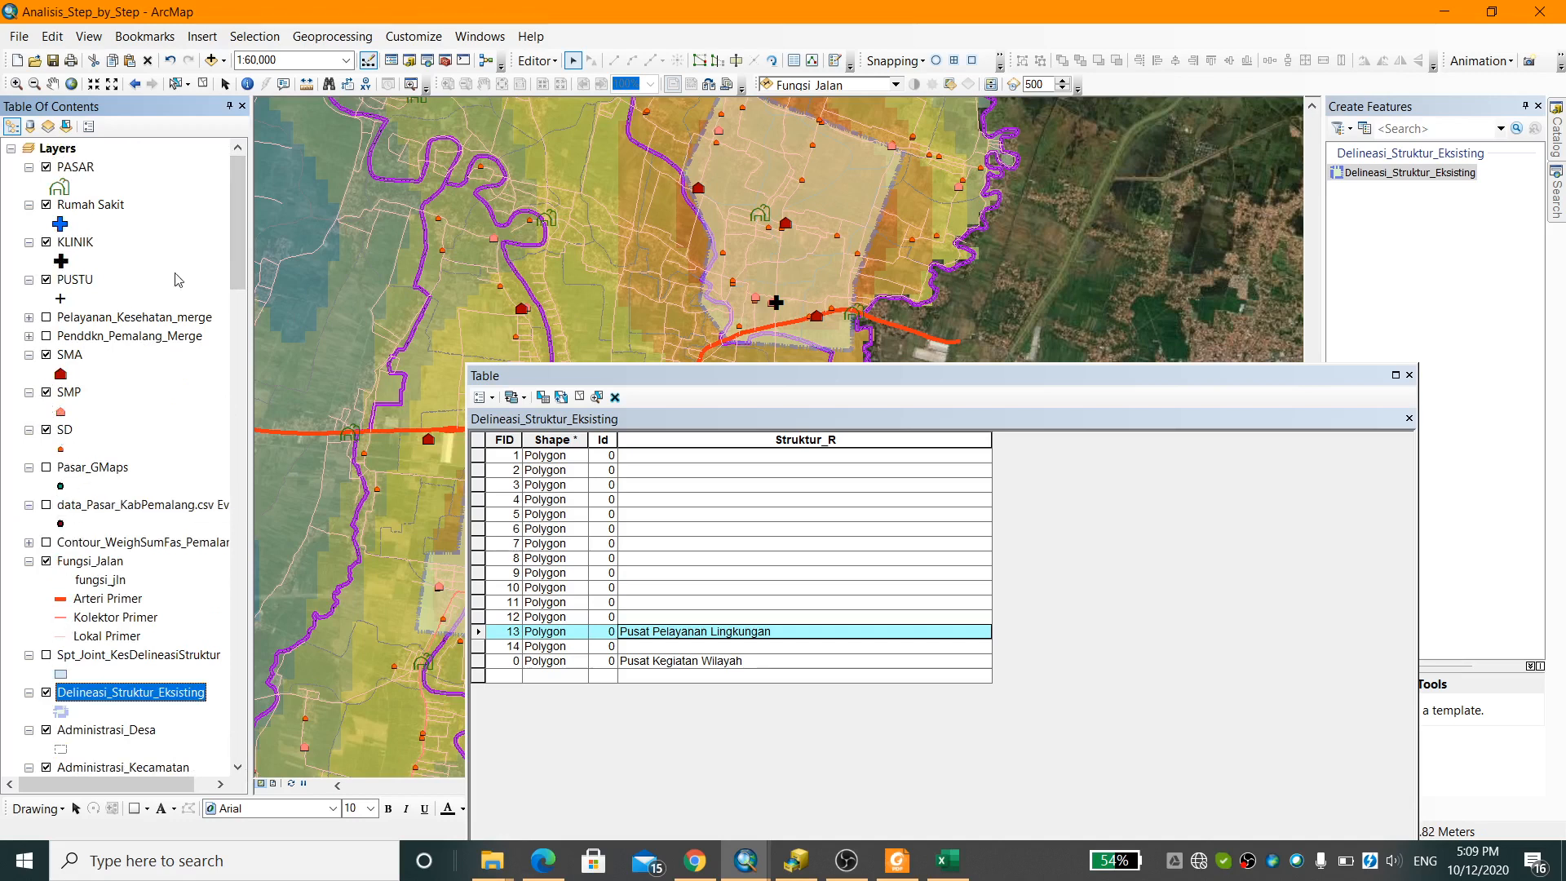
scroll(240, 277, down, 1)
drag(239, 280, 240, 297)
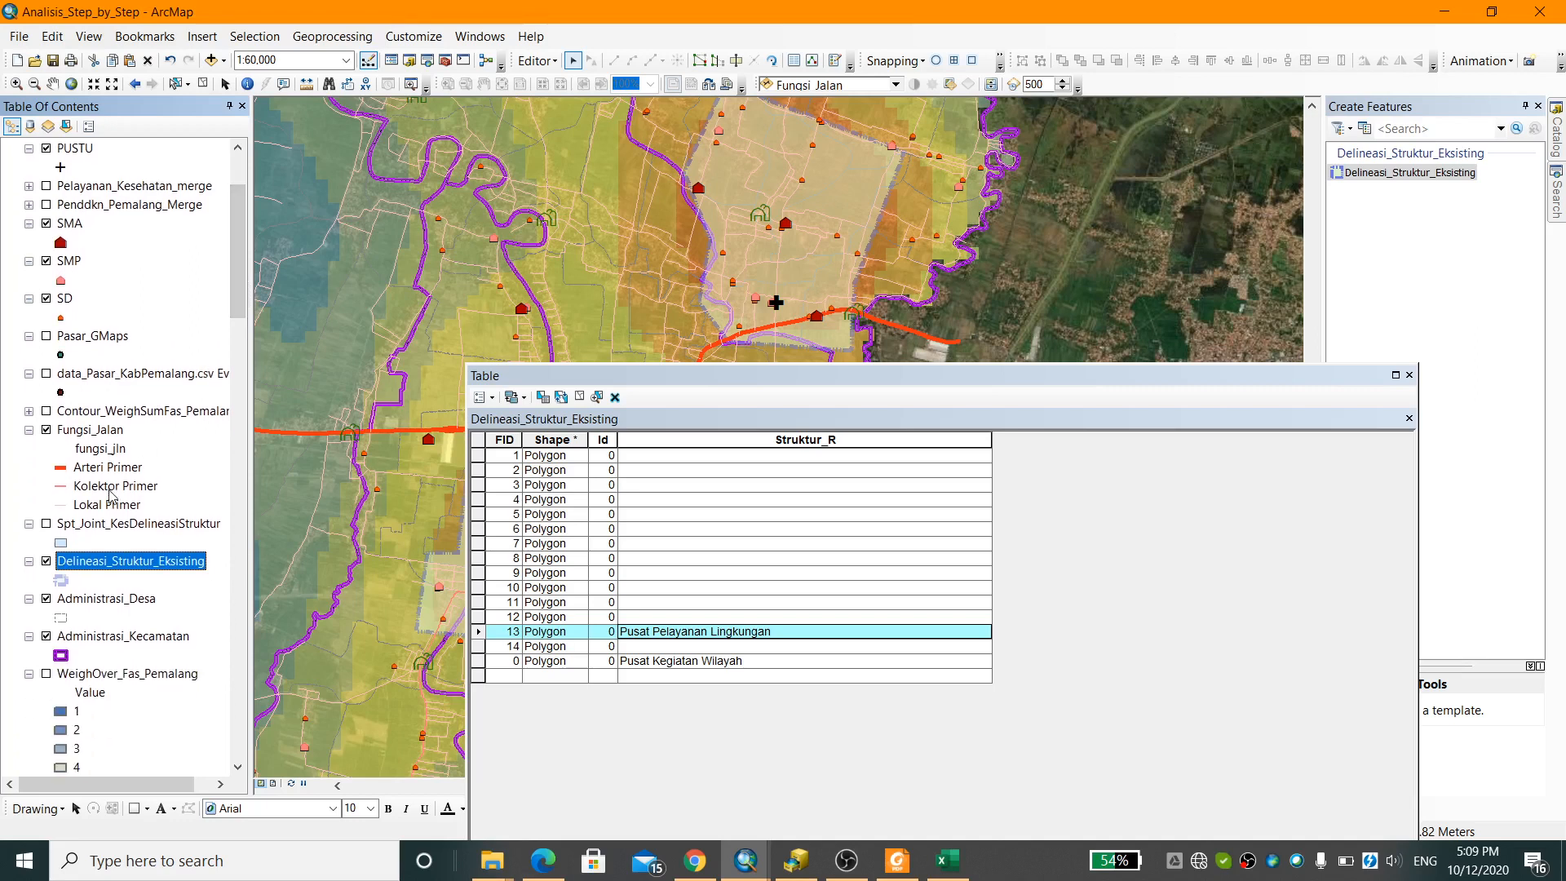
drag(246, 273, 241, 491)
click(46, 486)
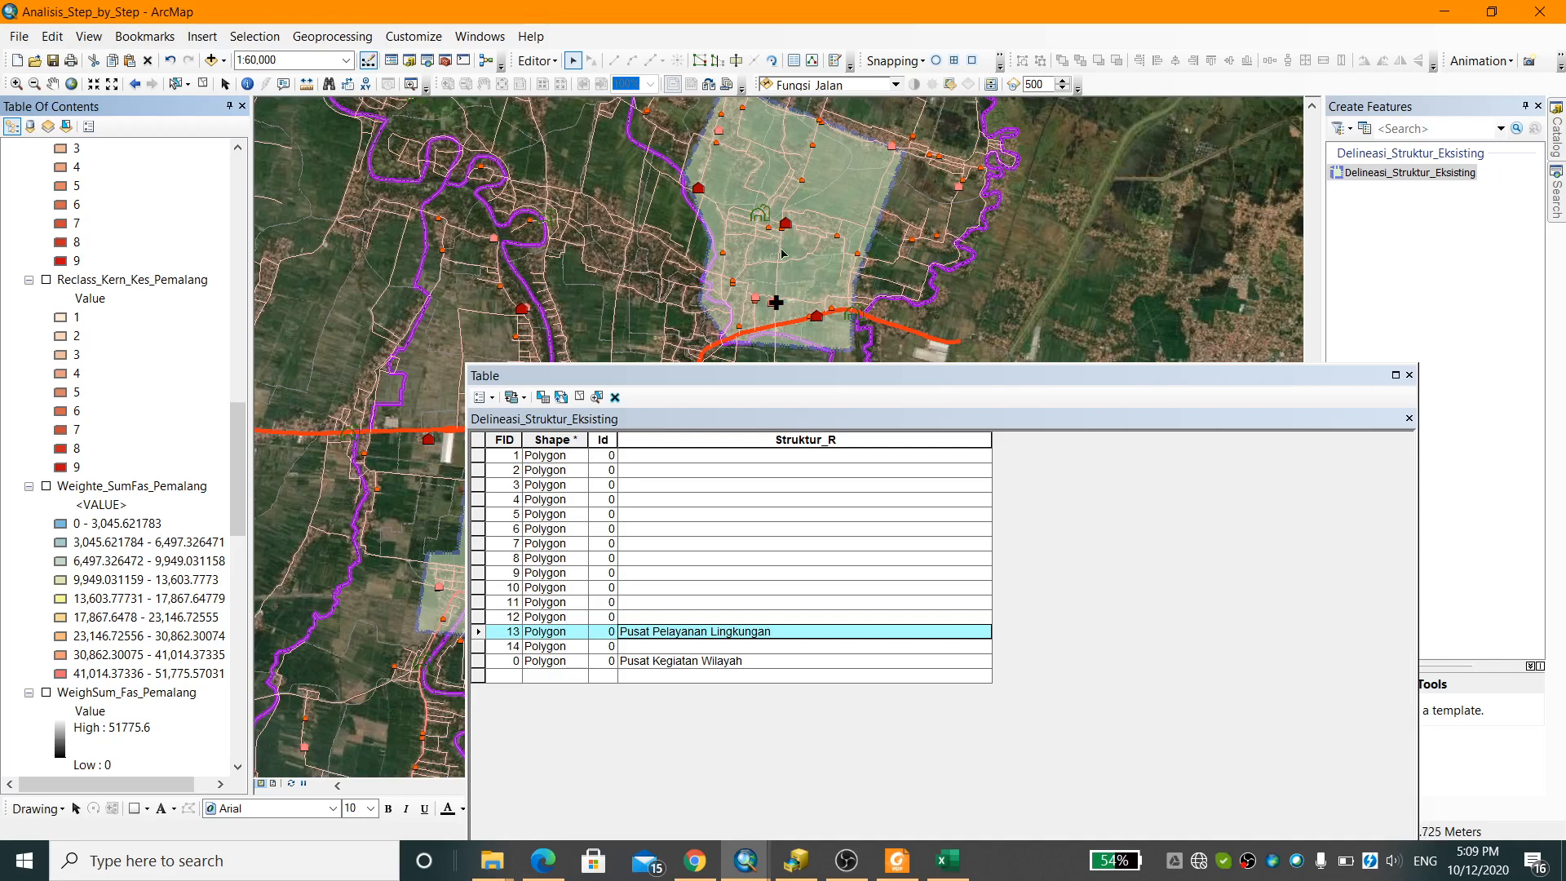
Select the large delineation polygon at the arterial road's eastern end (FID 5) and set its Struktur_R to "Pusat Kegiatan Lokal"
drag(754, 374, 629, 408)
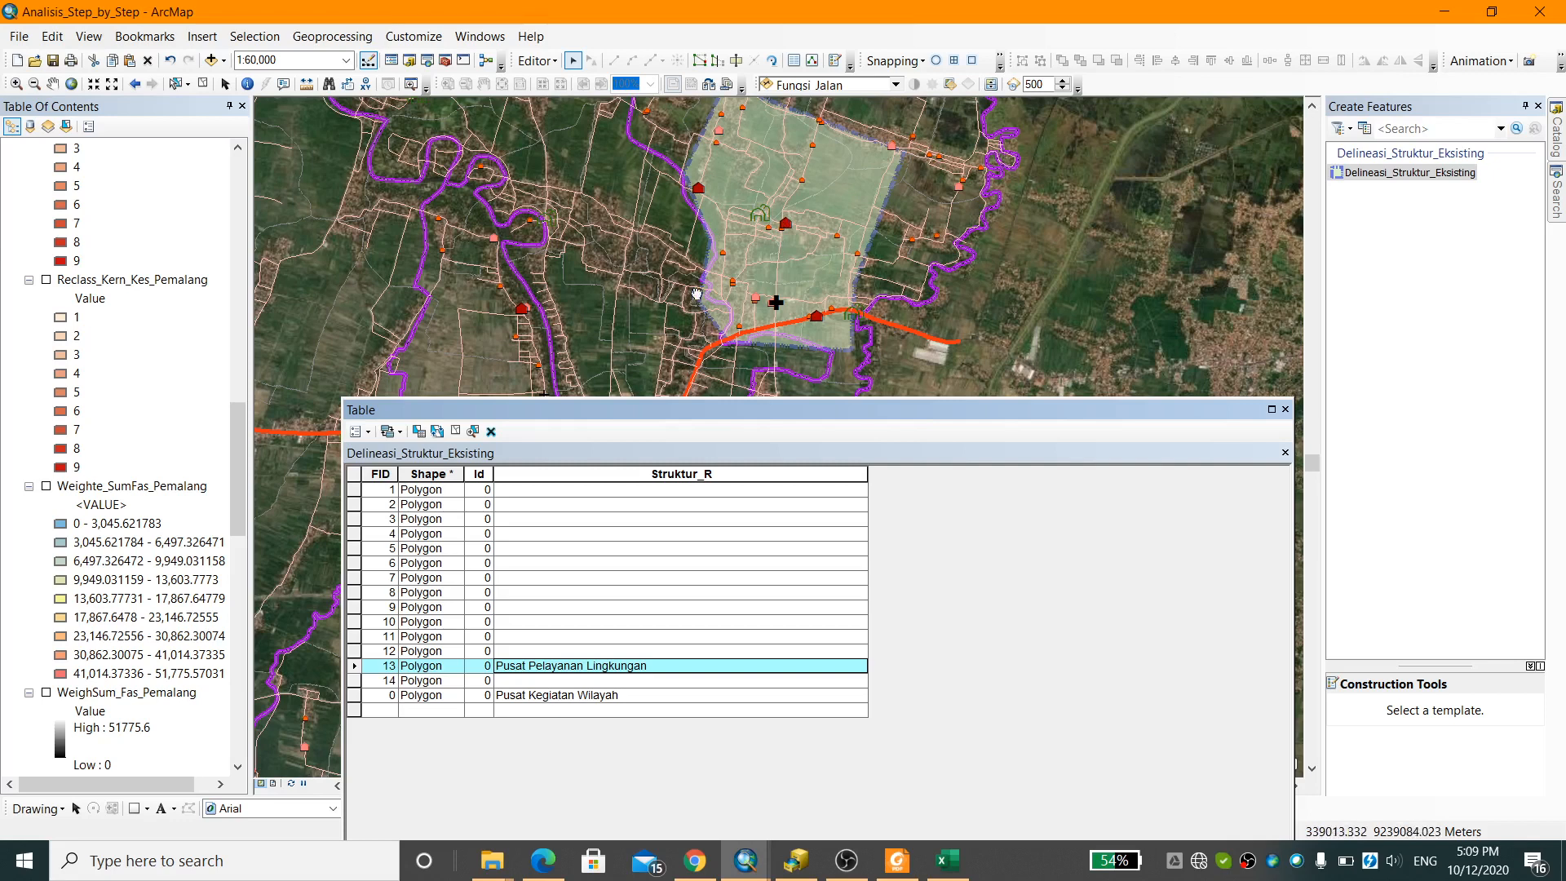
drag(695, 300, 780, 155)
drag(690, 304, 789, 118)
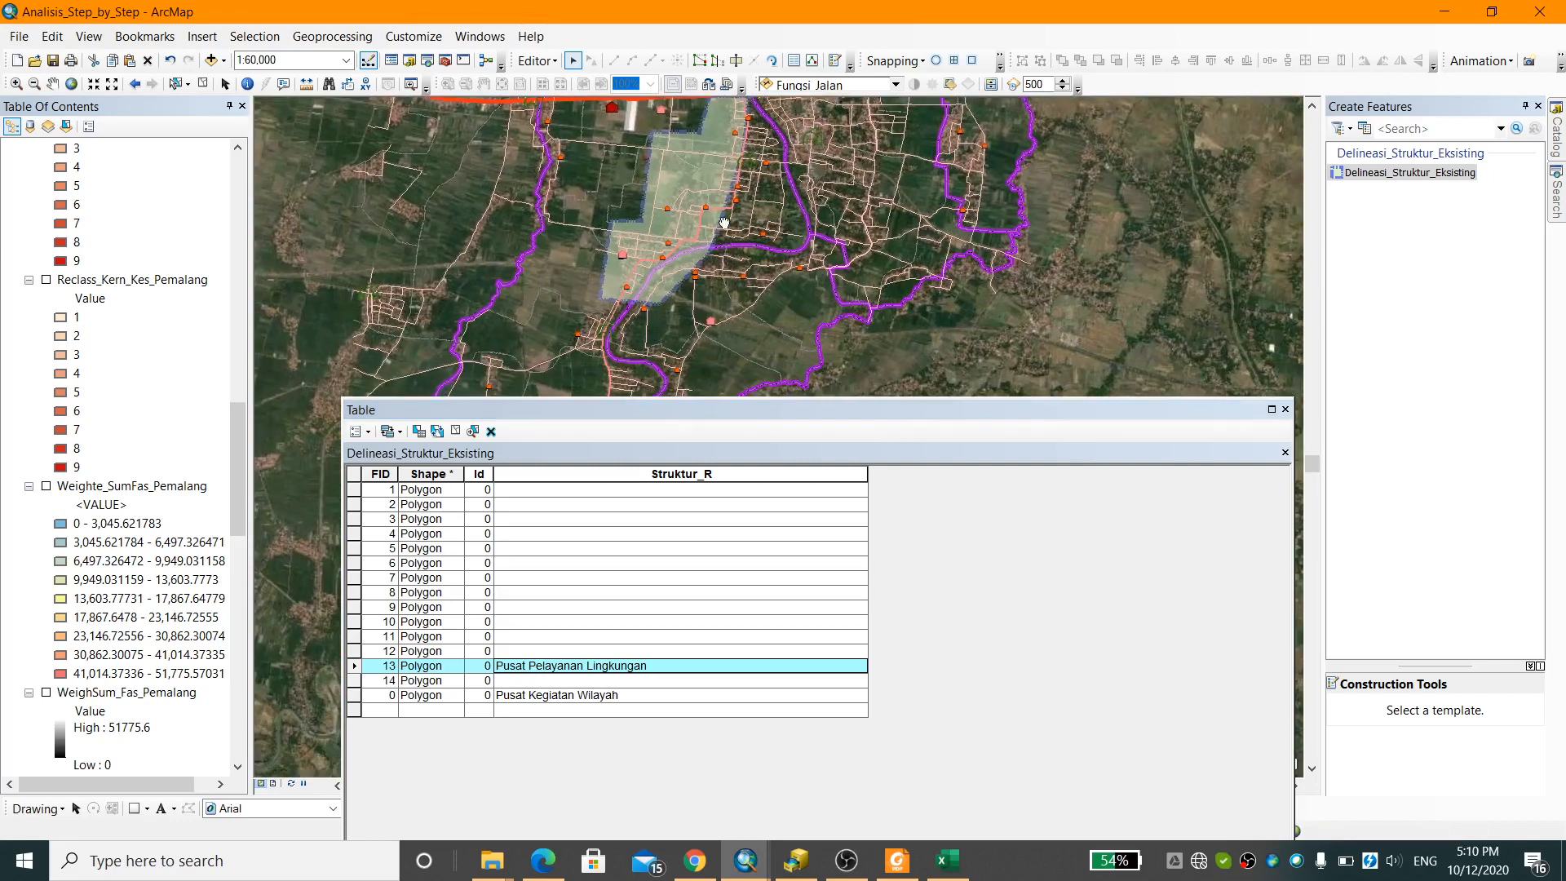
drag(795, 190, 721, 354)
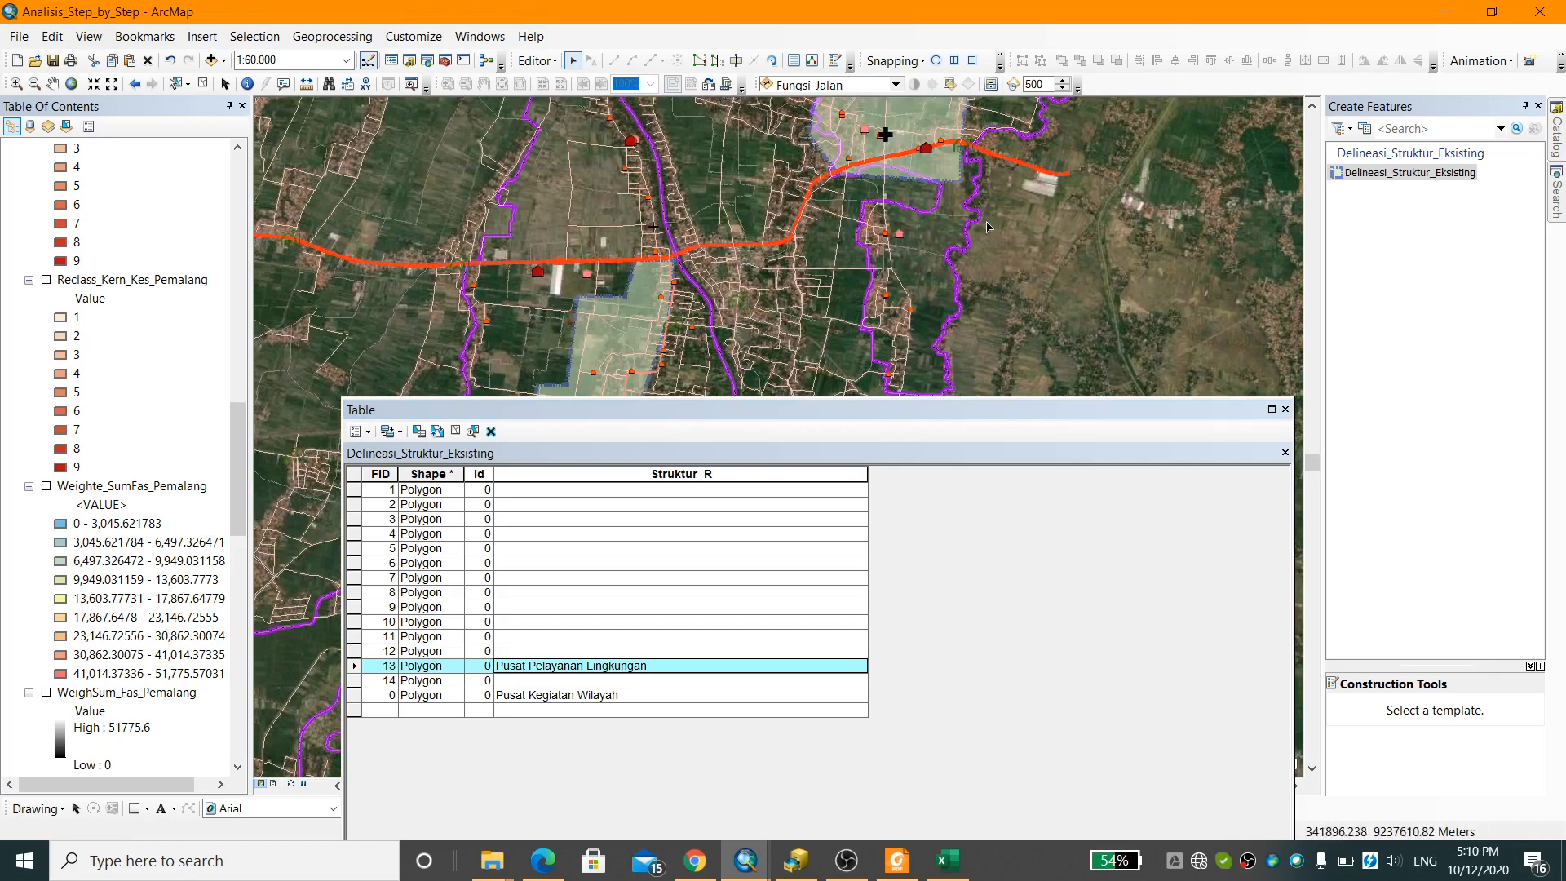
drag(733, 235, 695, 323)
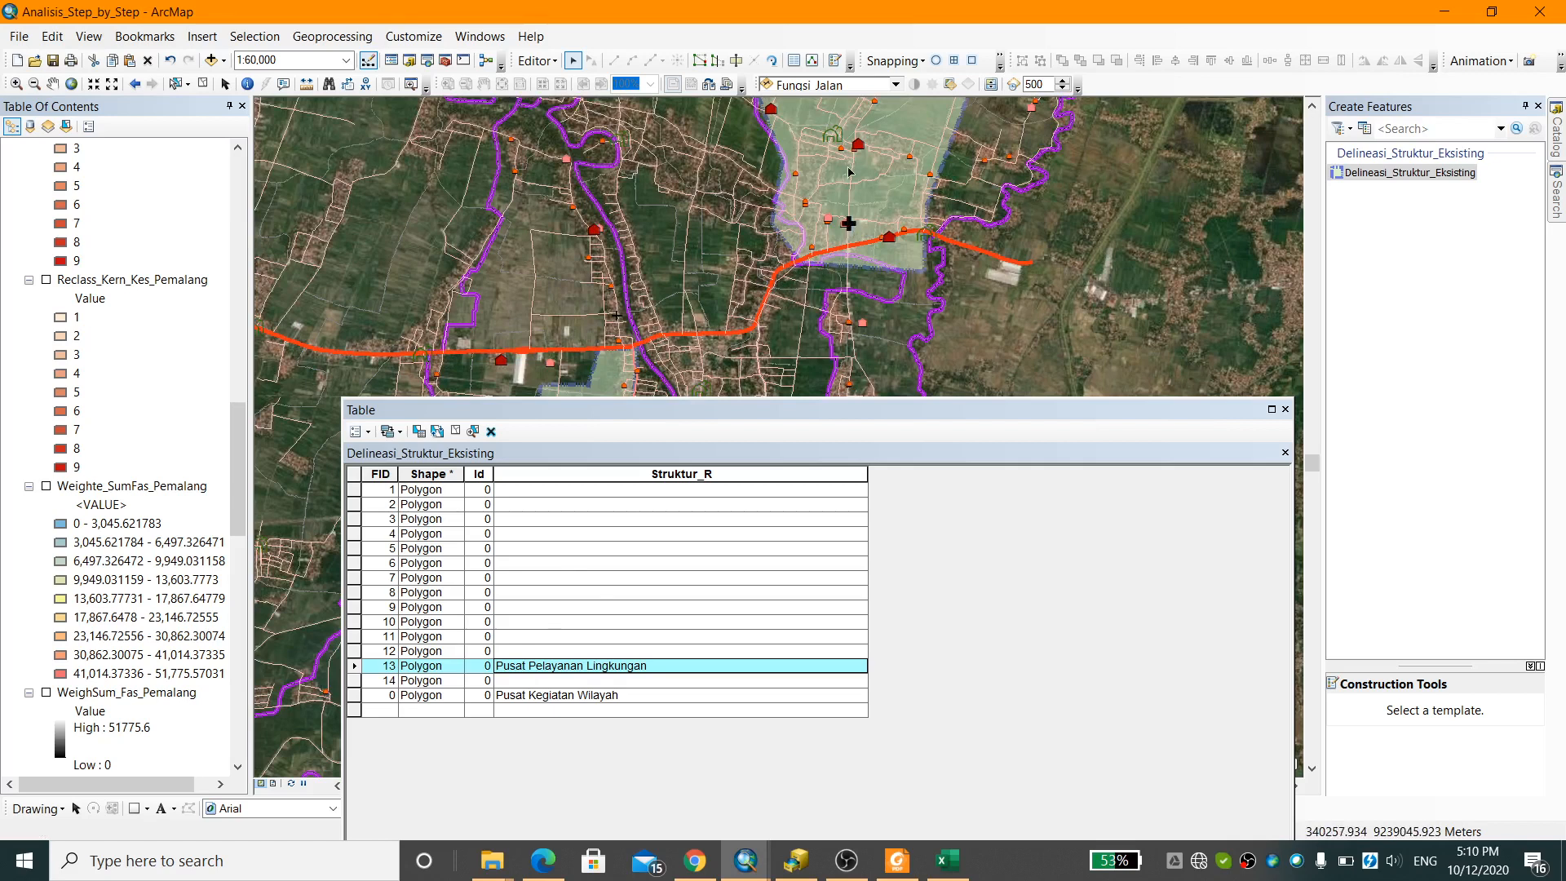
click(952, 124)
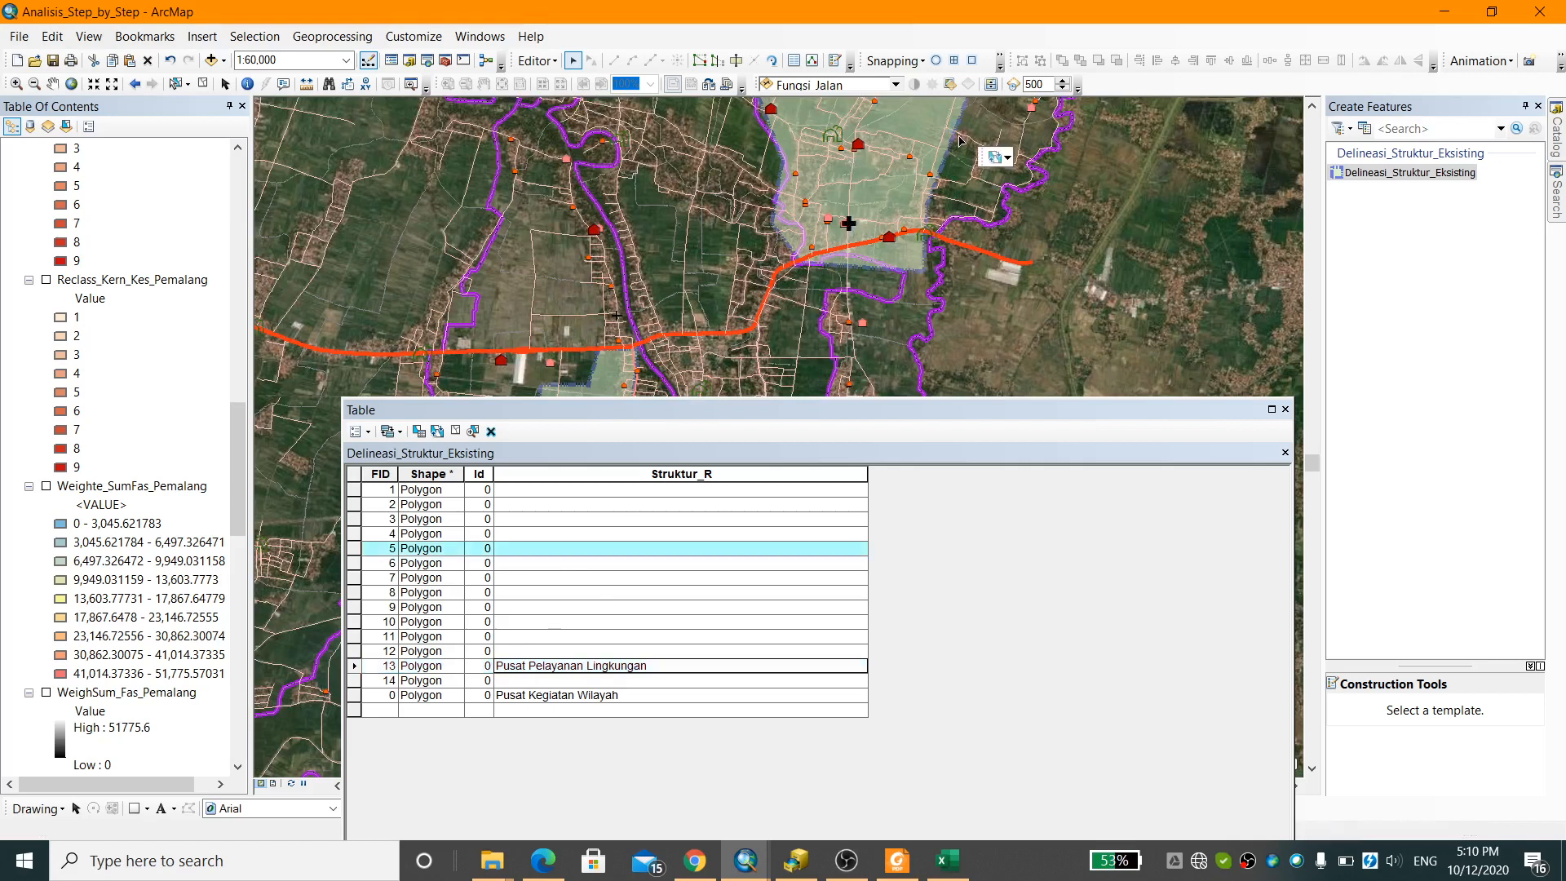
click(617, 548)
text(Pusat Kegiatan Lokal)
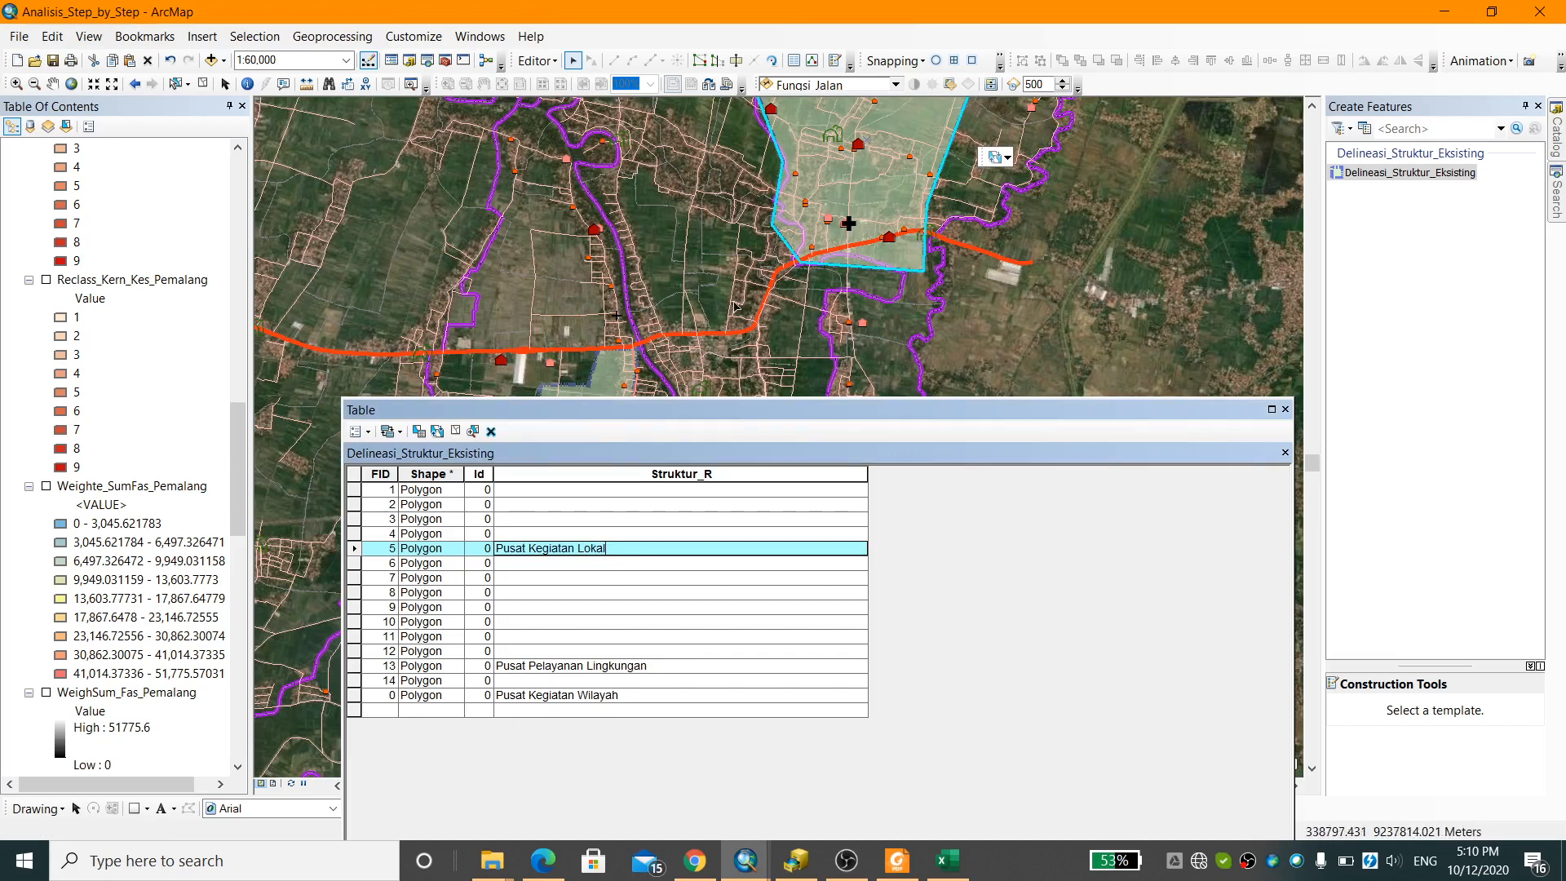
Select the delineation polygon directly south of the arterial road (FID 1) and set its Struktur_R to "Pusat Pelayanan Lingkungan"
drag(644, 375, 720, 235)
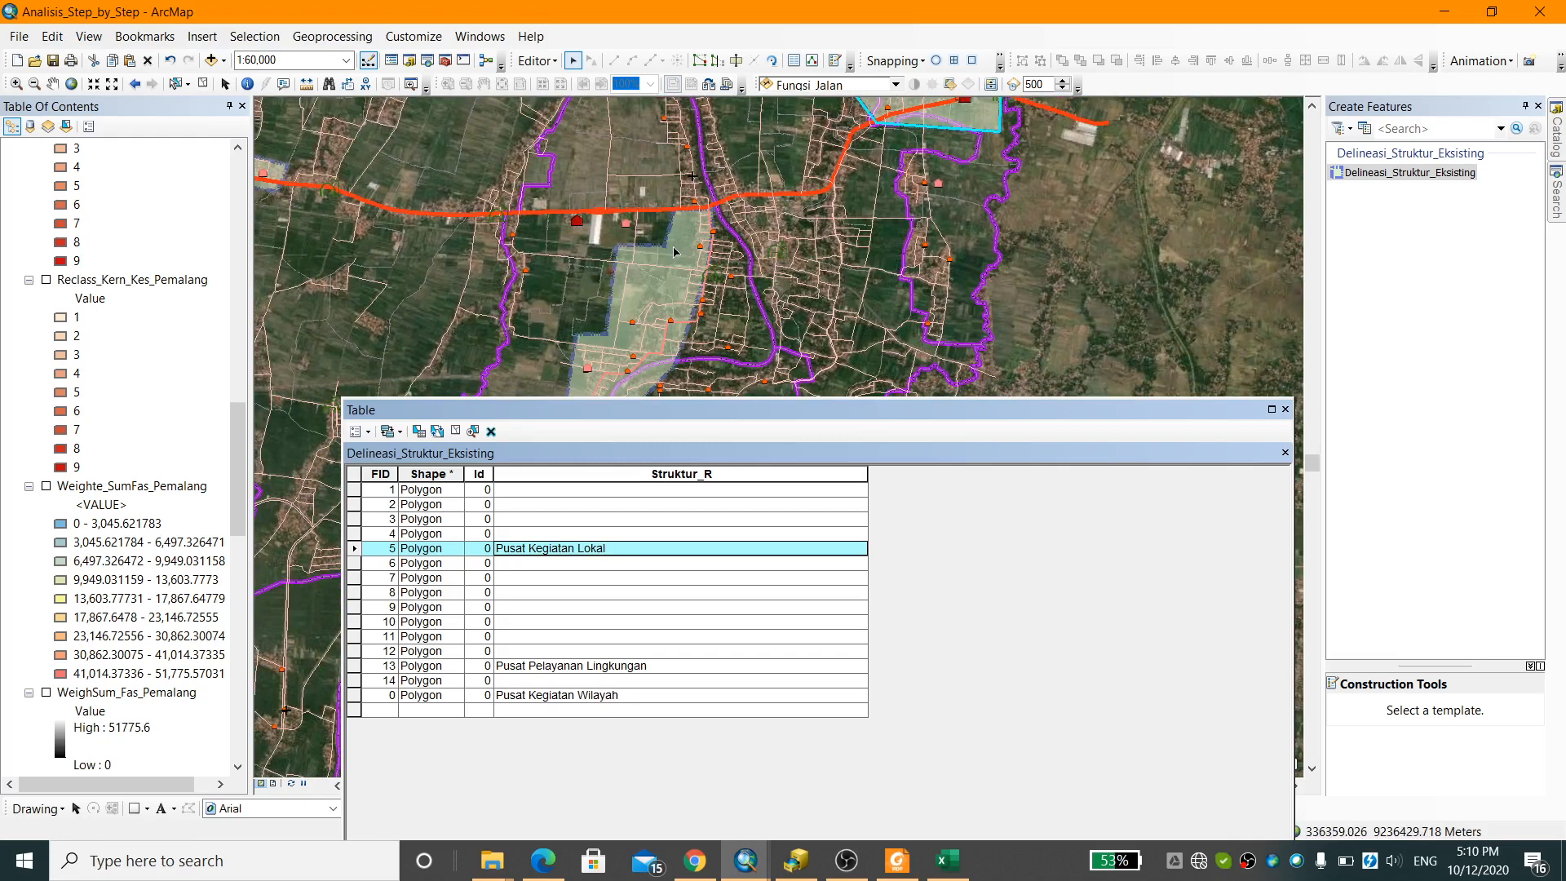
click(690, 274)
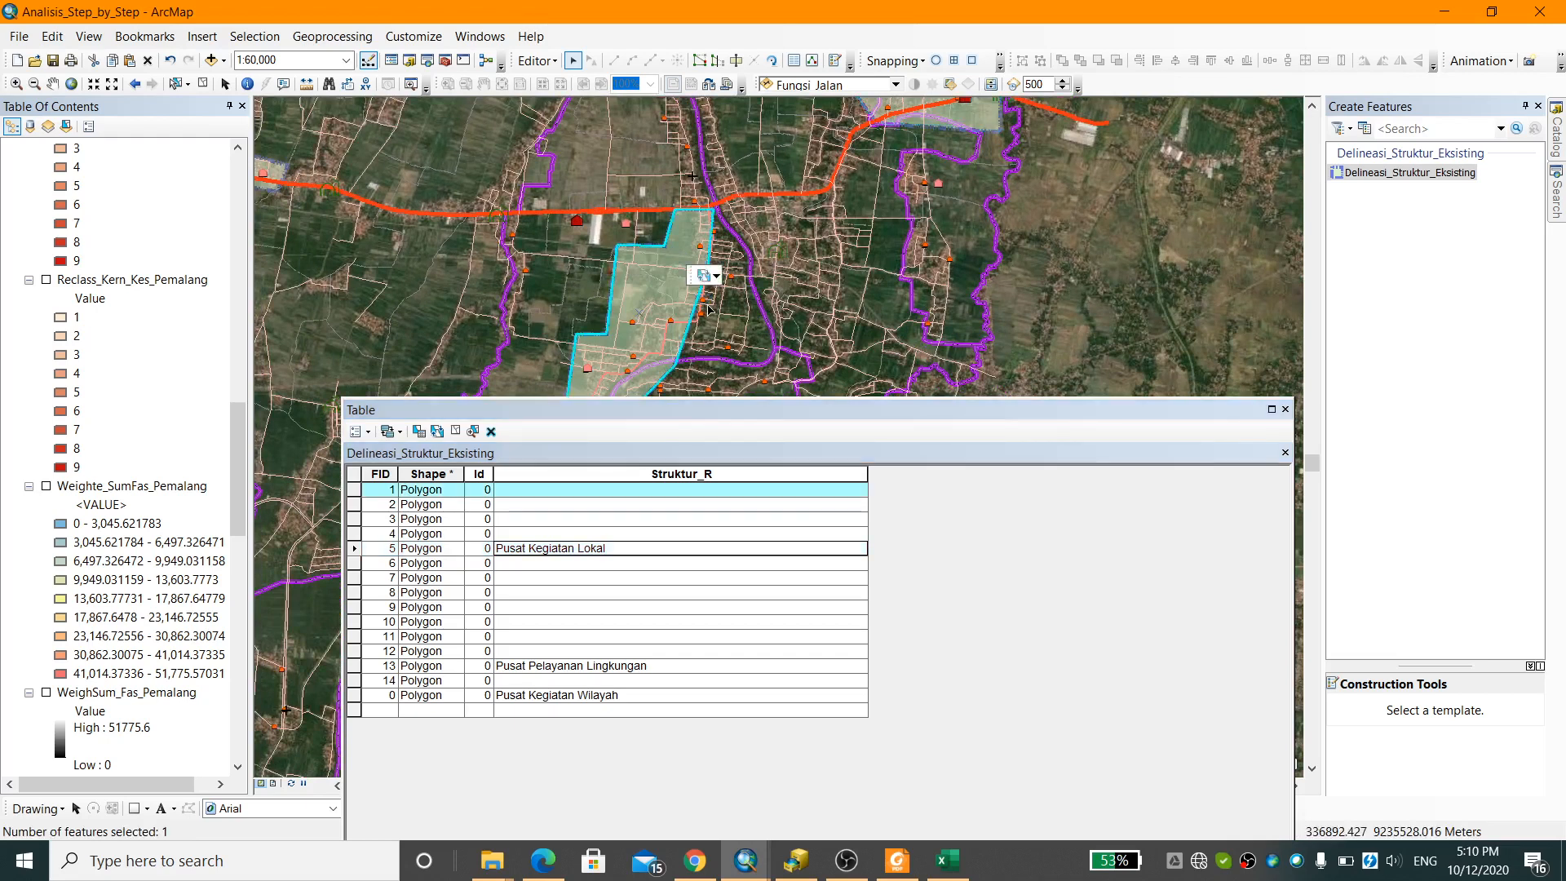
click(567, 492)
text(P)
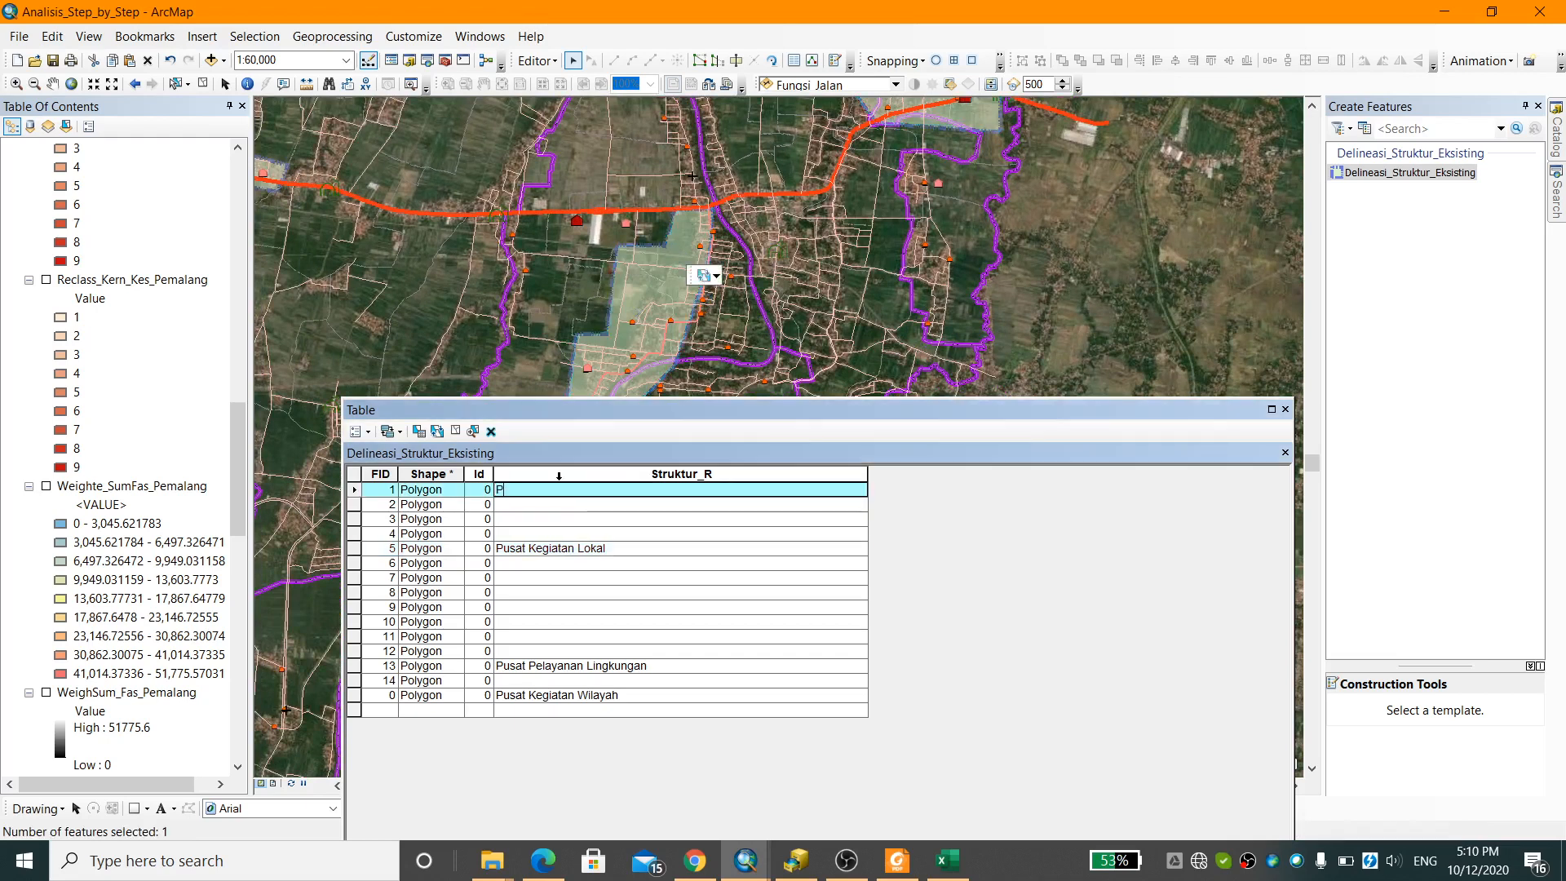
text(usat Kegiat)
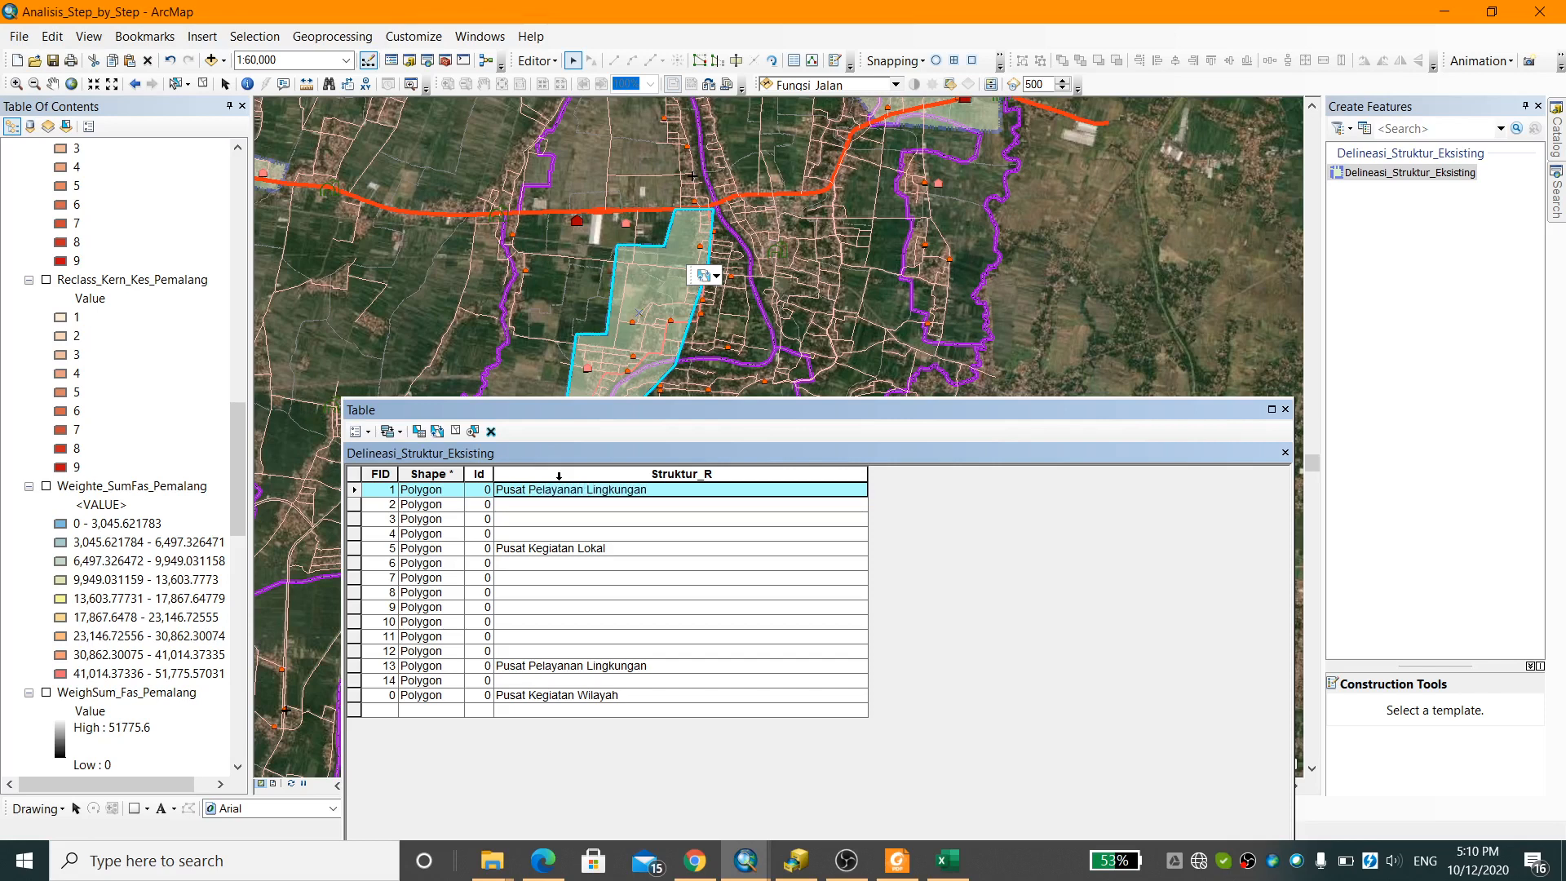
Select the small delineation polygon farther south at the road junction near the eastern boundary (FID 12) and set its Struktur_R to "Pusat Pelayanan Lingkungan"
scroll(538, 305, down, 1)
drag(591, 286, 1053, 182)
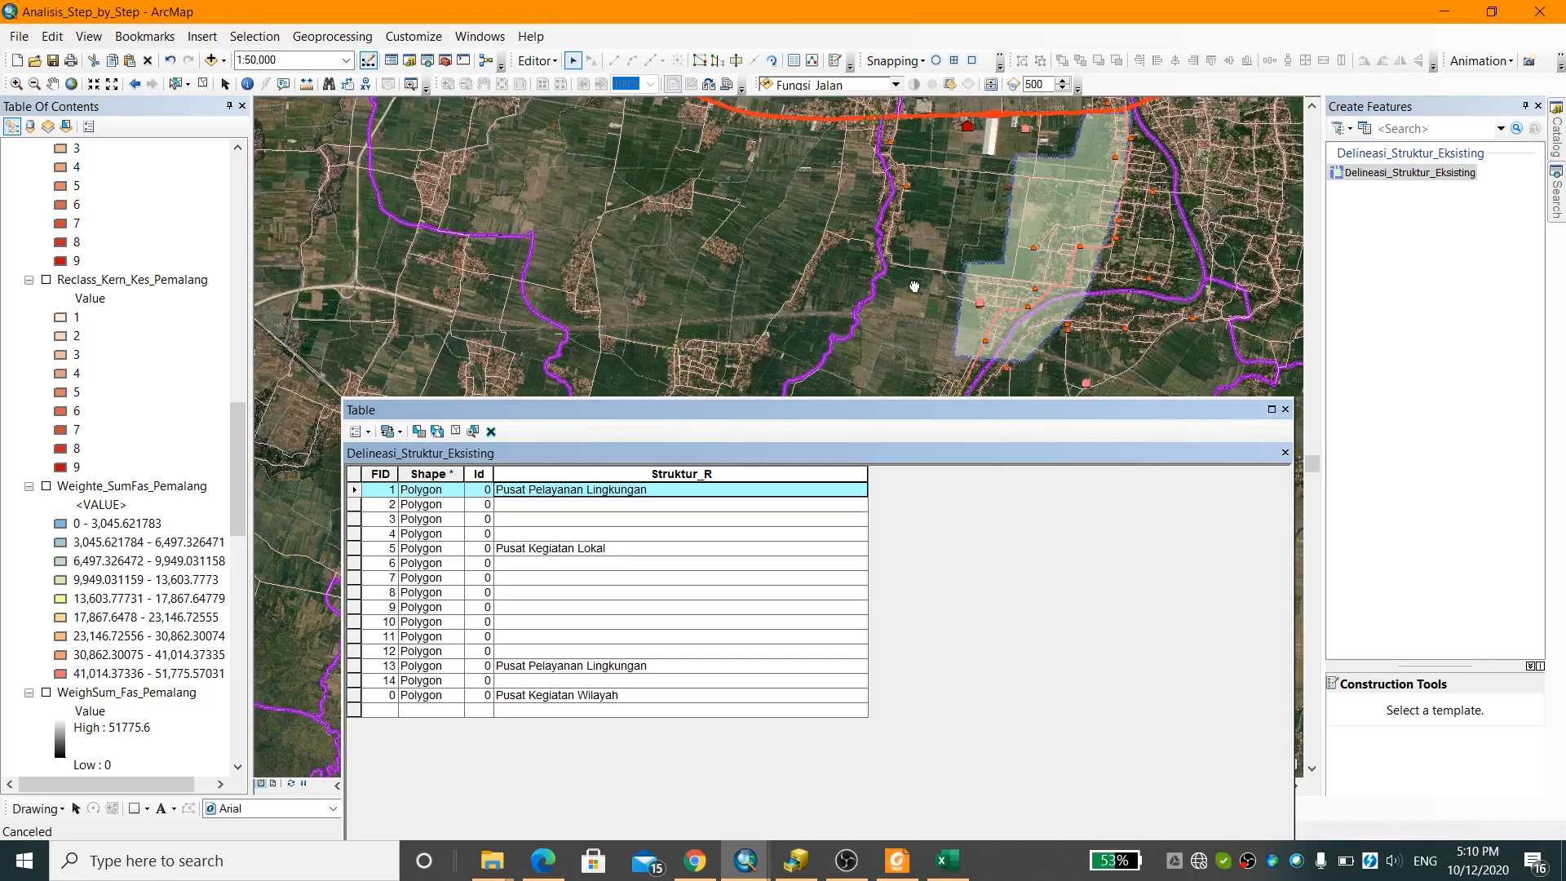
scroll(915, 300, up, 2)
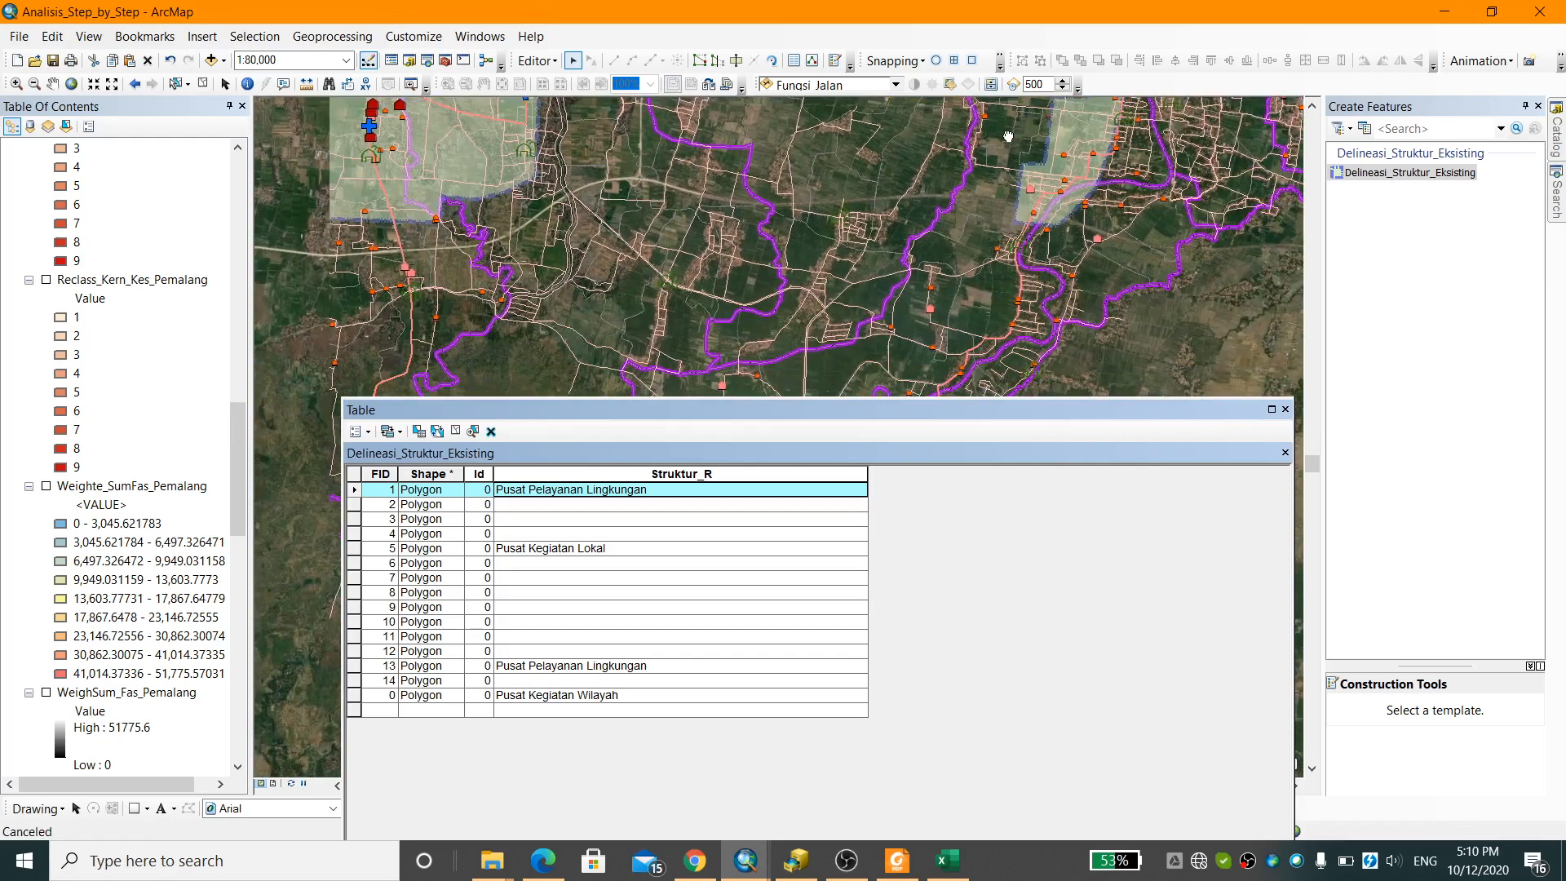
drag(972, 276, 1042, 173)
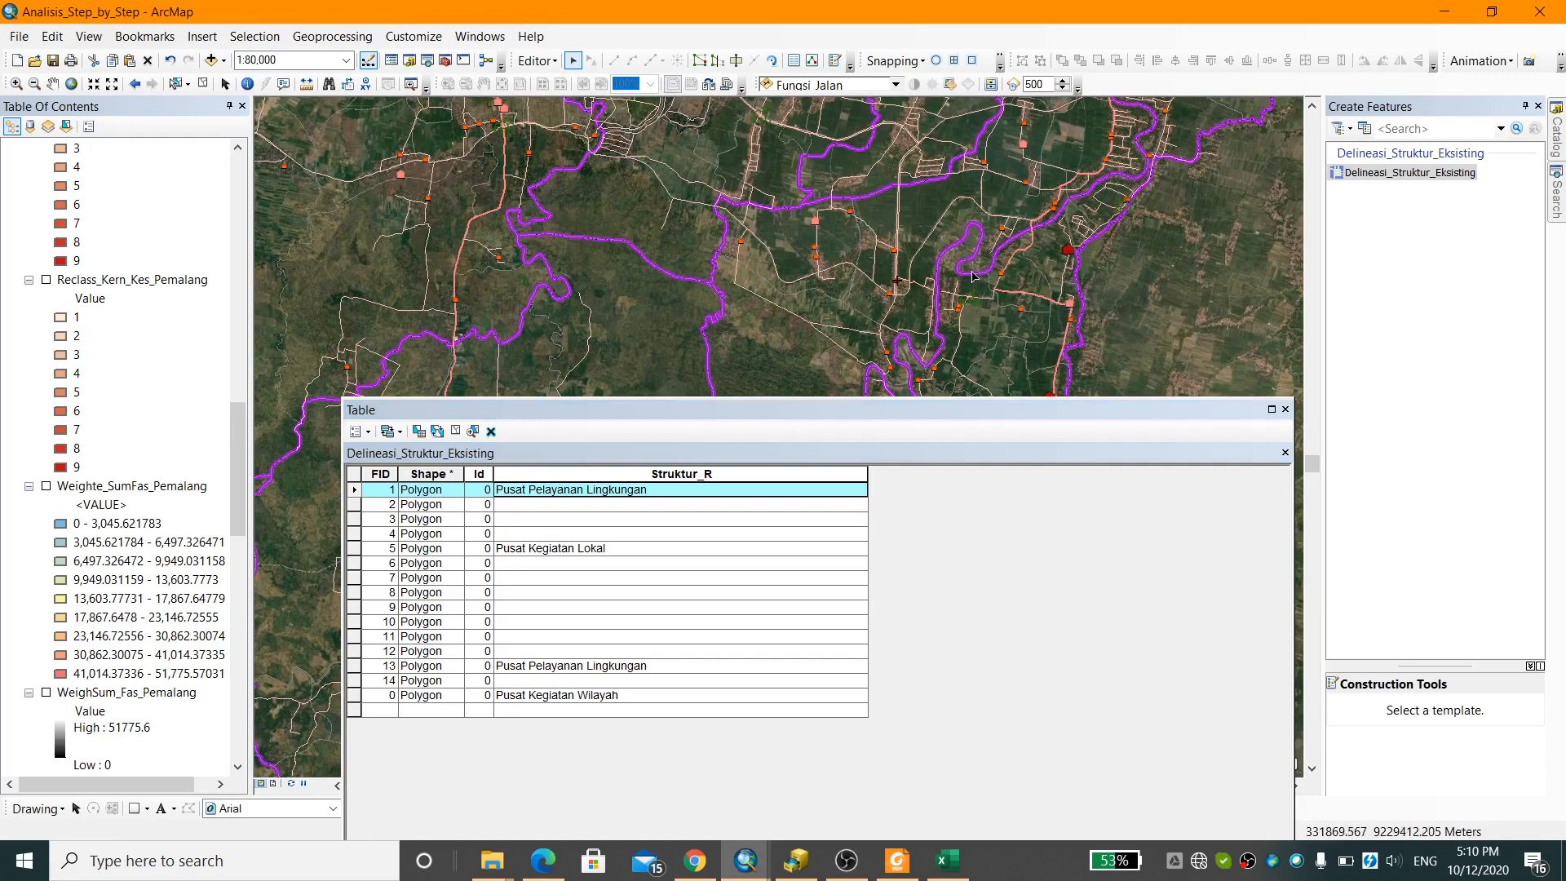
drag(911, 371, 1017, 151)
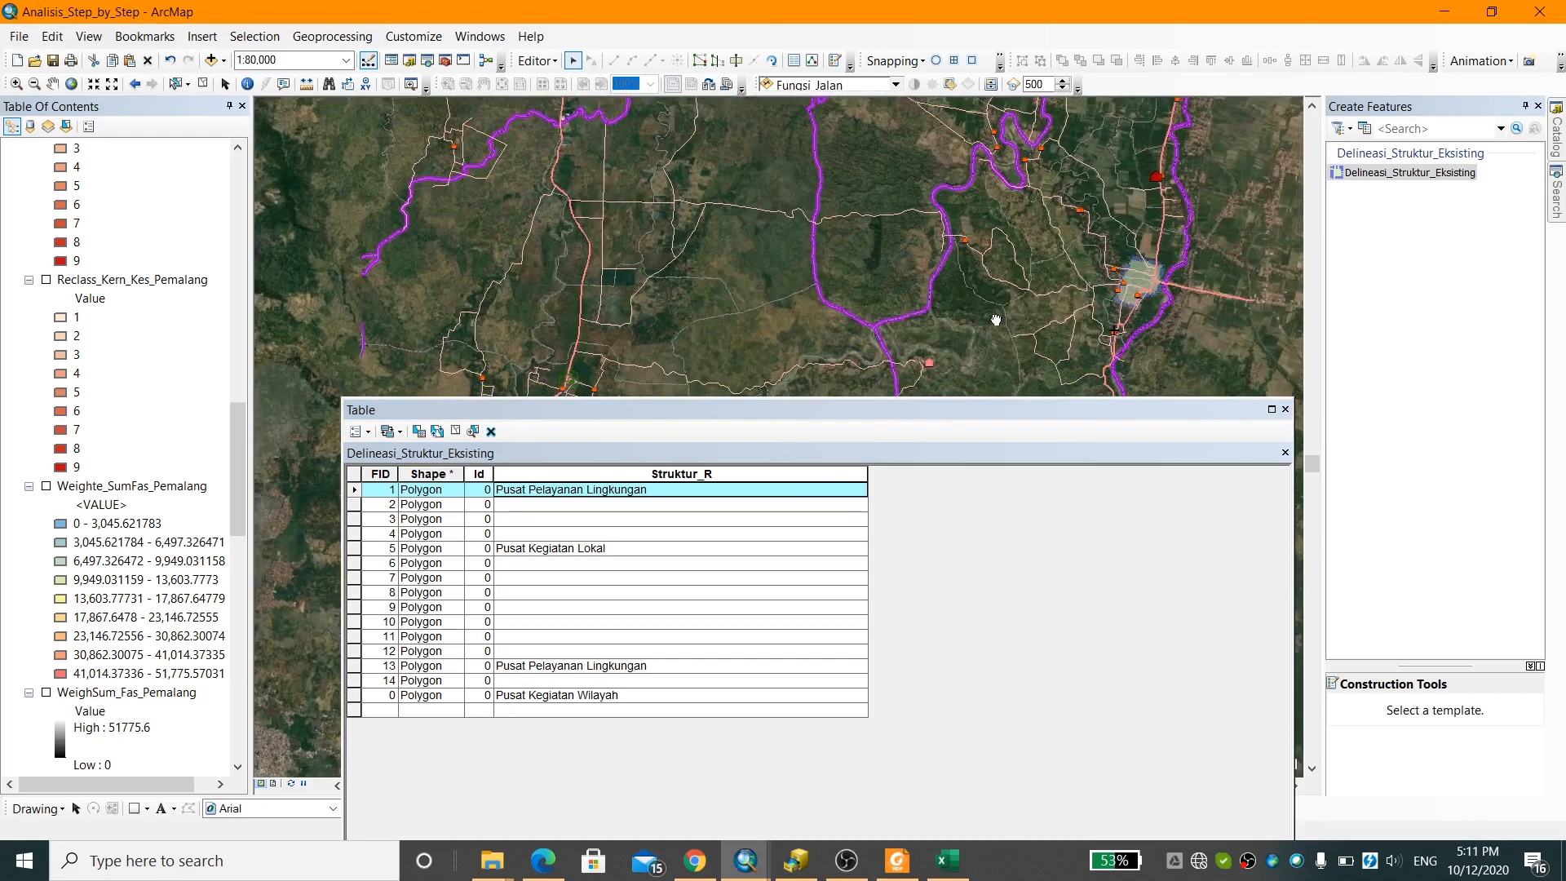
drag(1146, 306, 949, 243)
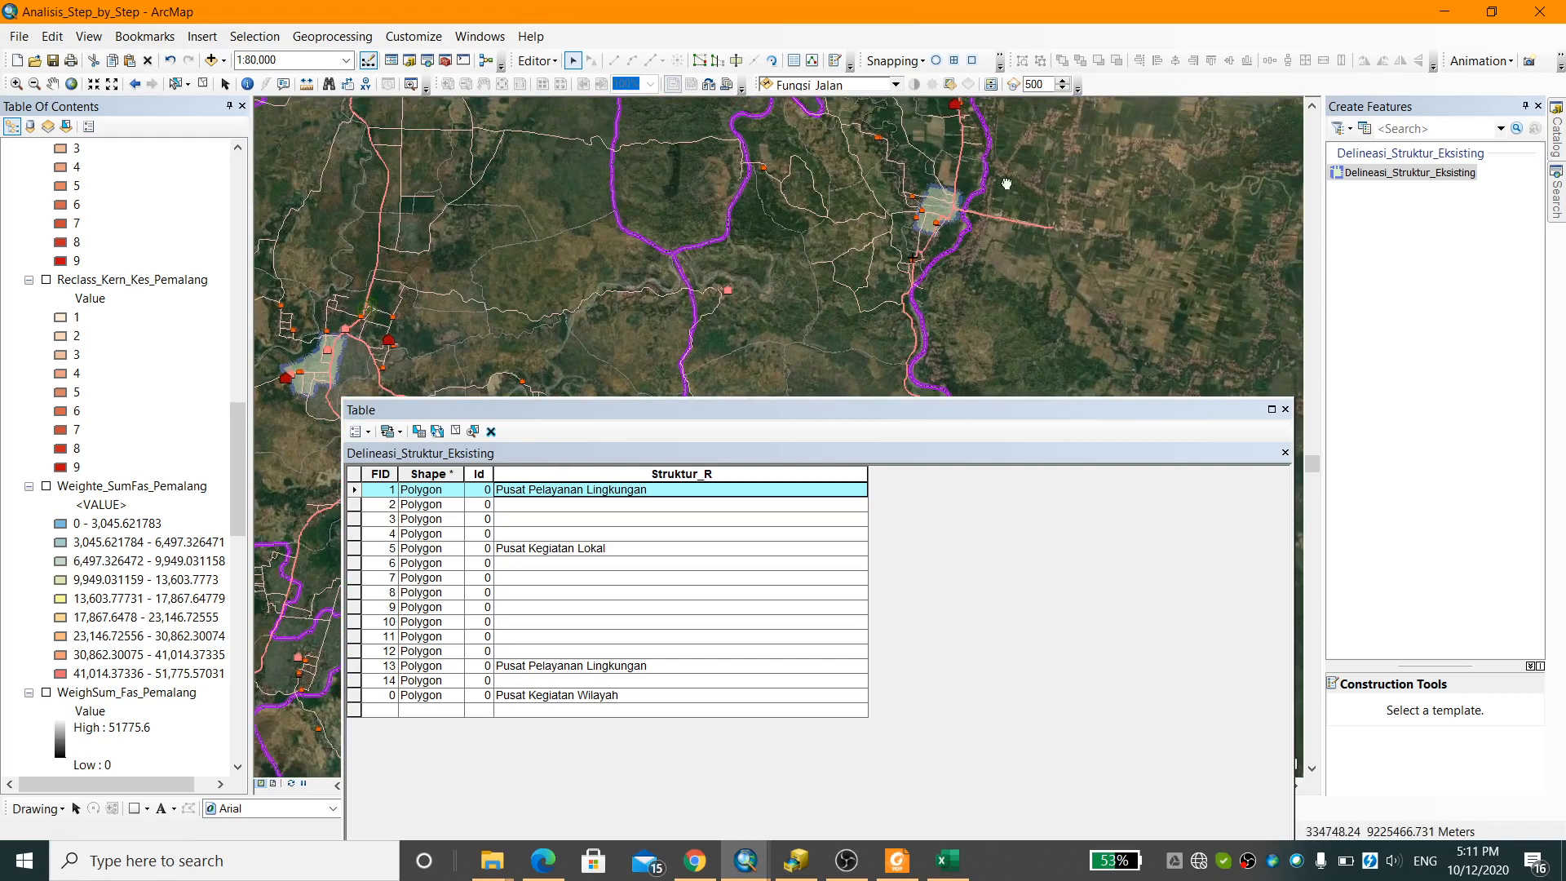
drag(1005, 186, 816, 447)
drag(950, 270, 903, 395)
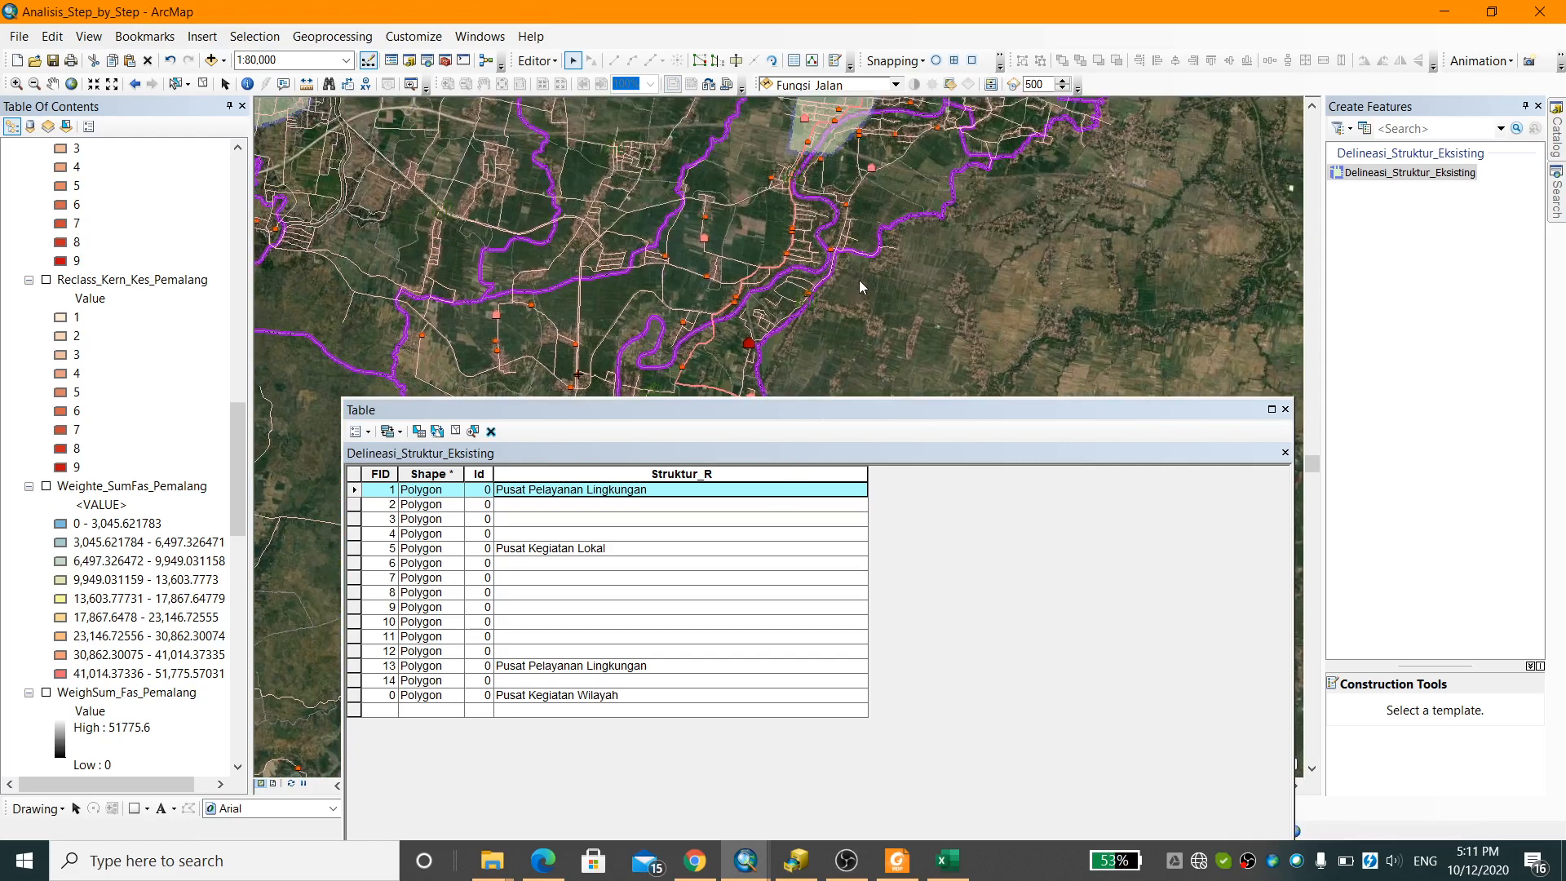
drag(976, 238, 922, 358)
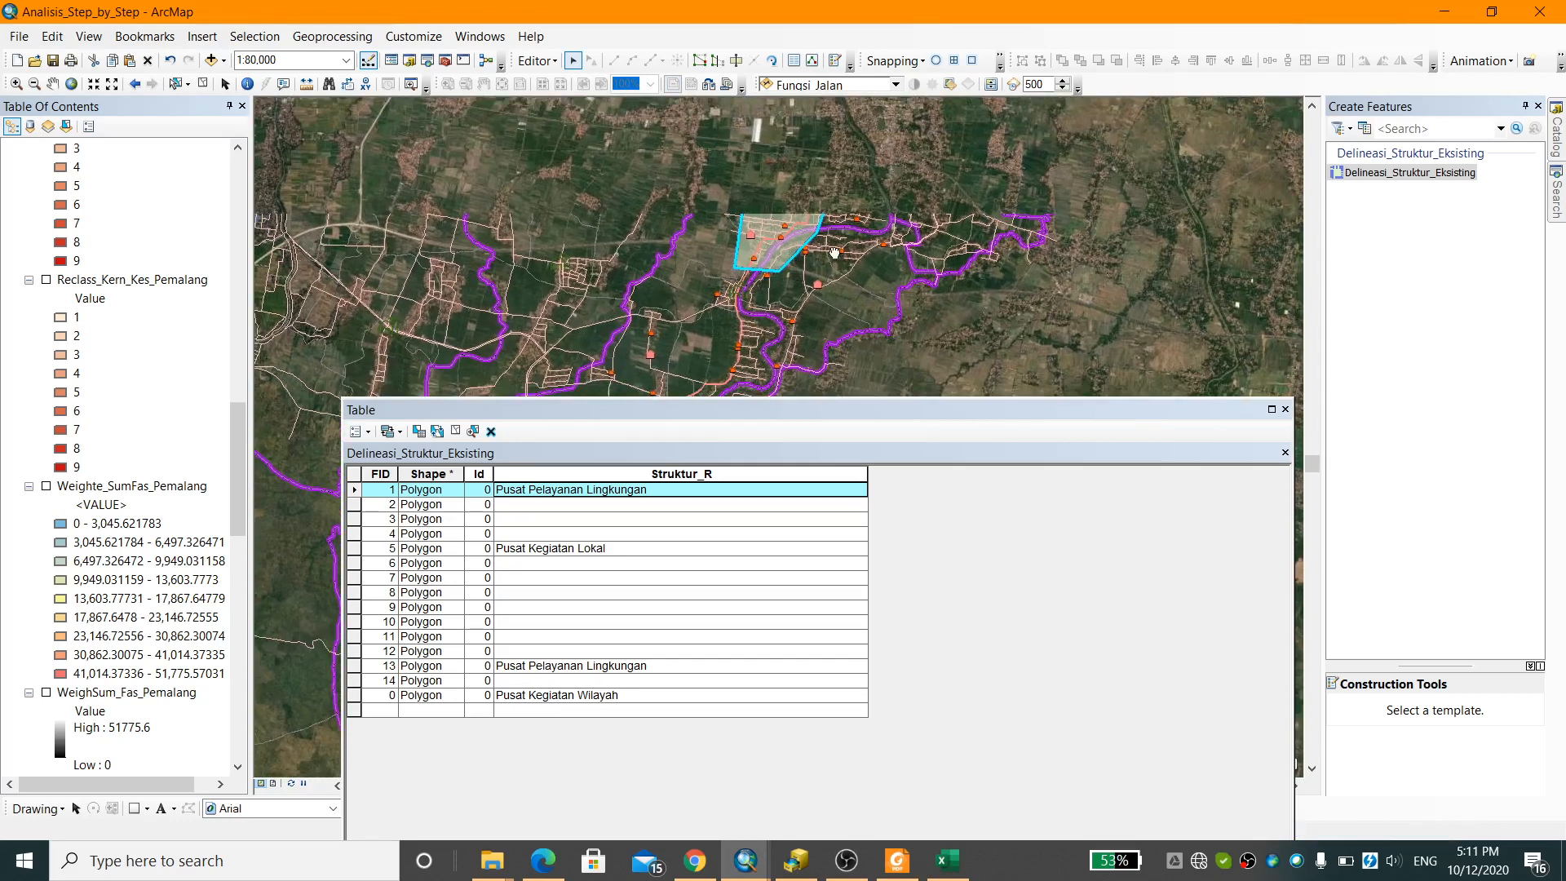
drag(818, 284, 859, 124)
drag(816, 383, 908, 269)
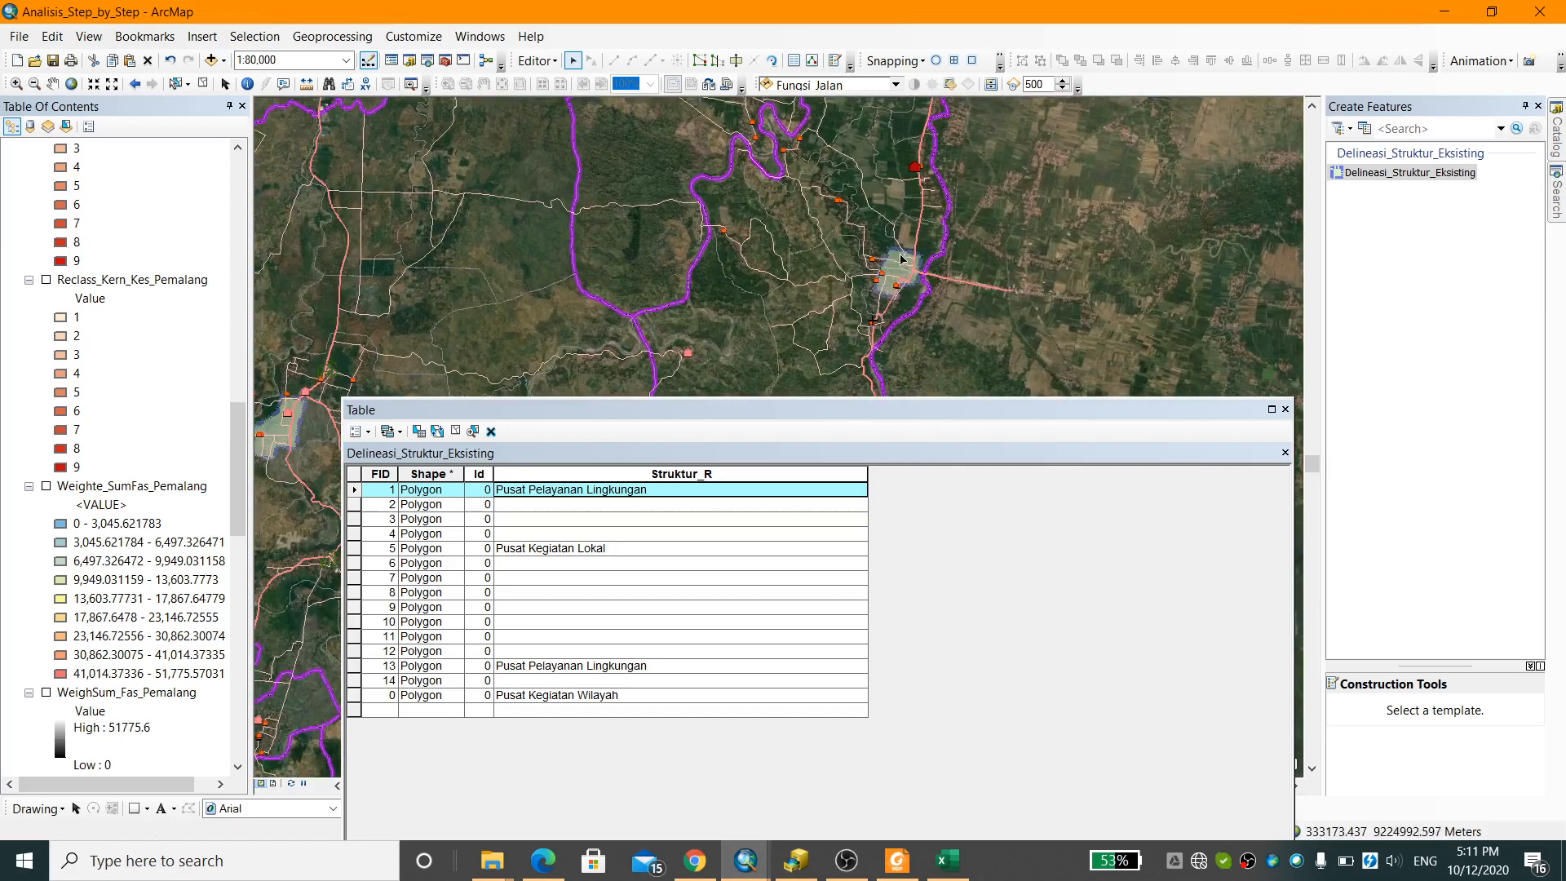
click(904, 268)
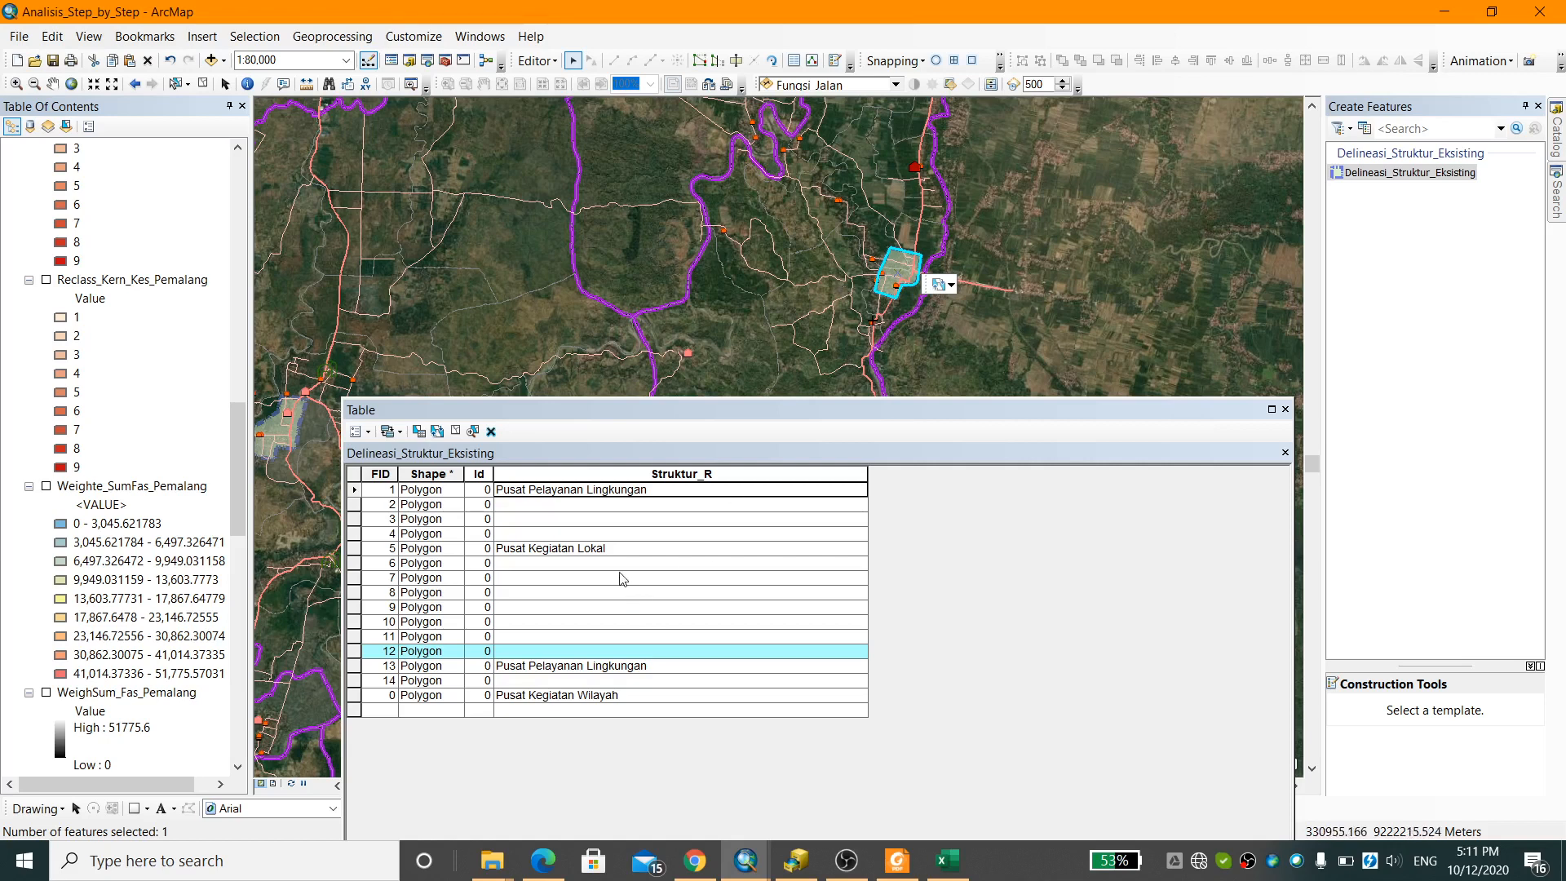
click(584, 652)
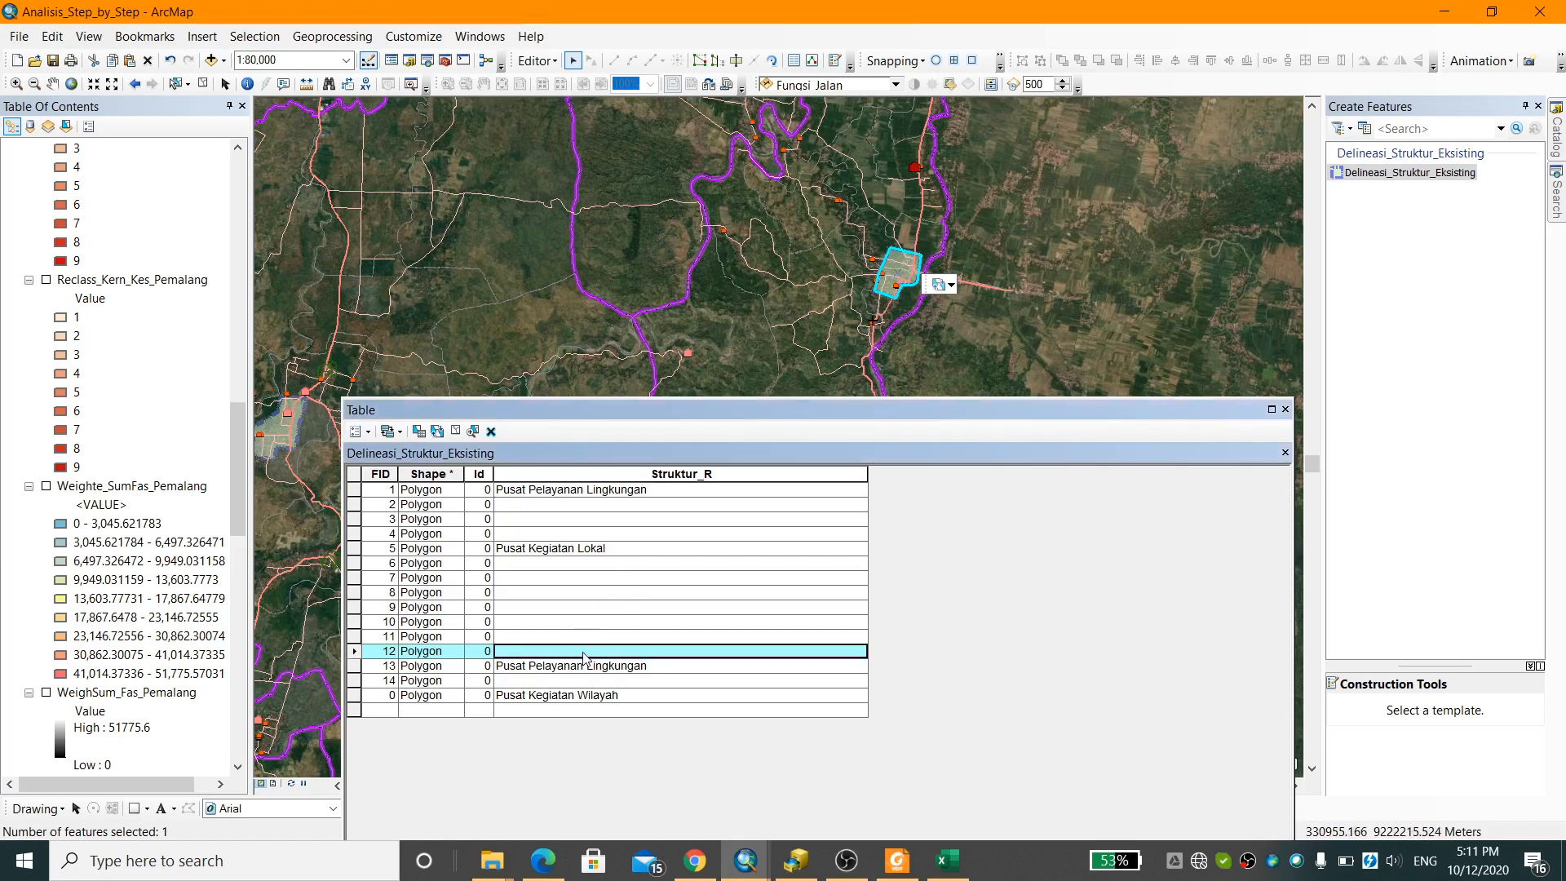
text(Pusat Pelay)
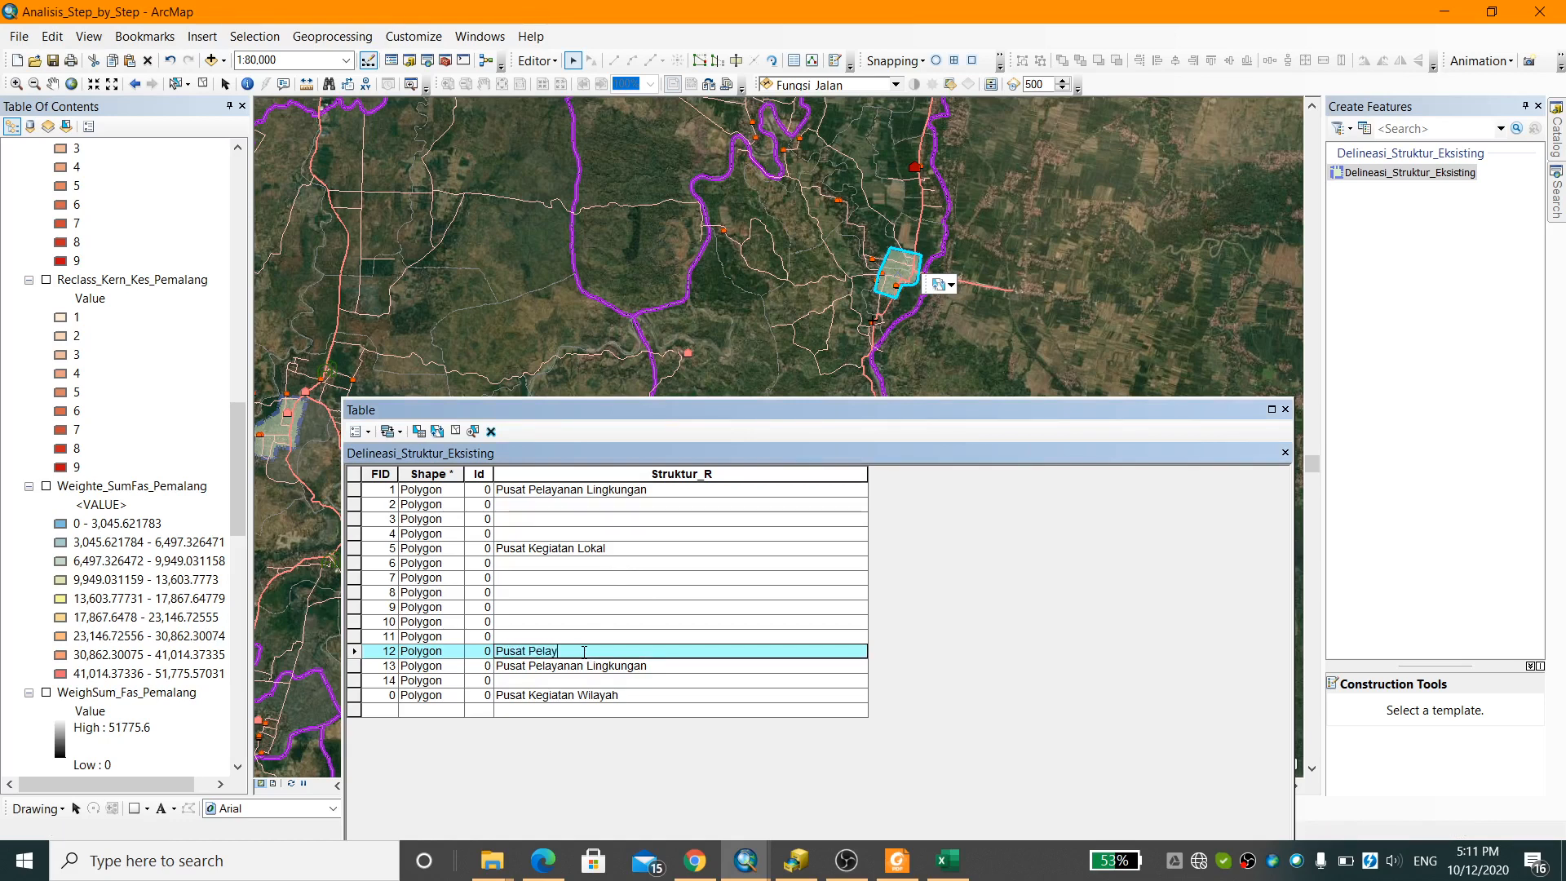
text(anan Lingkuangan)
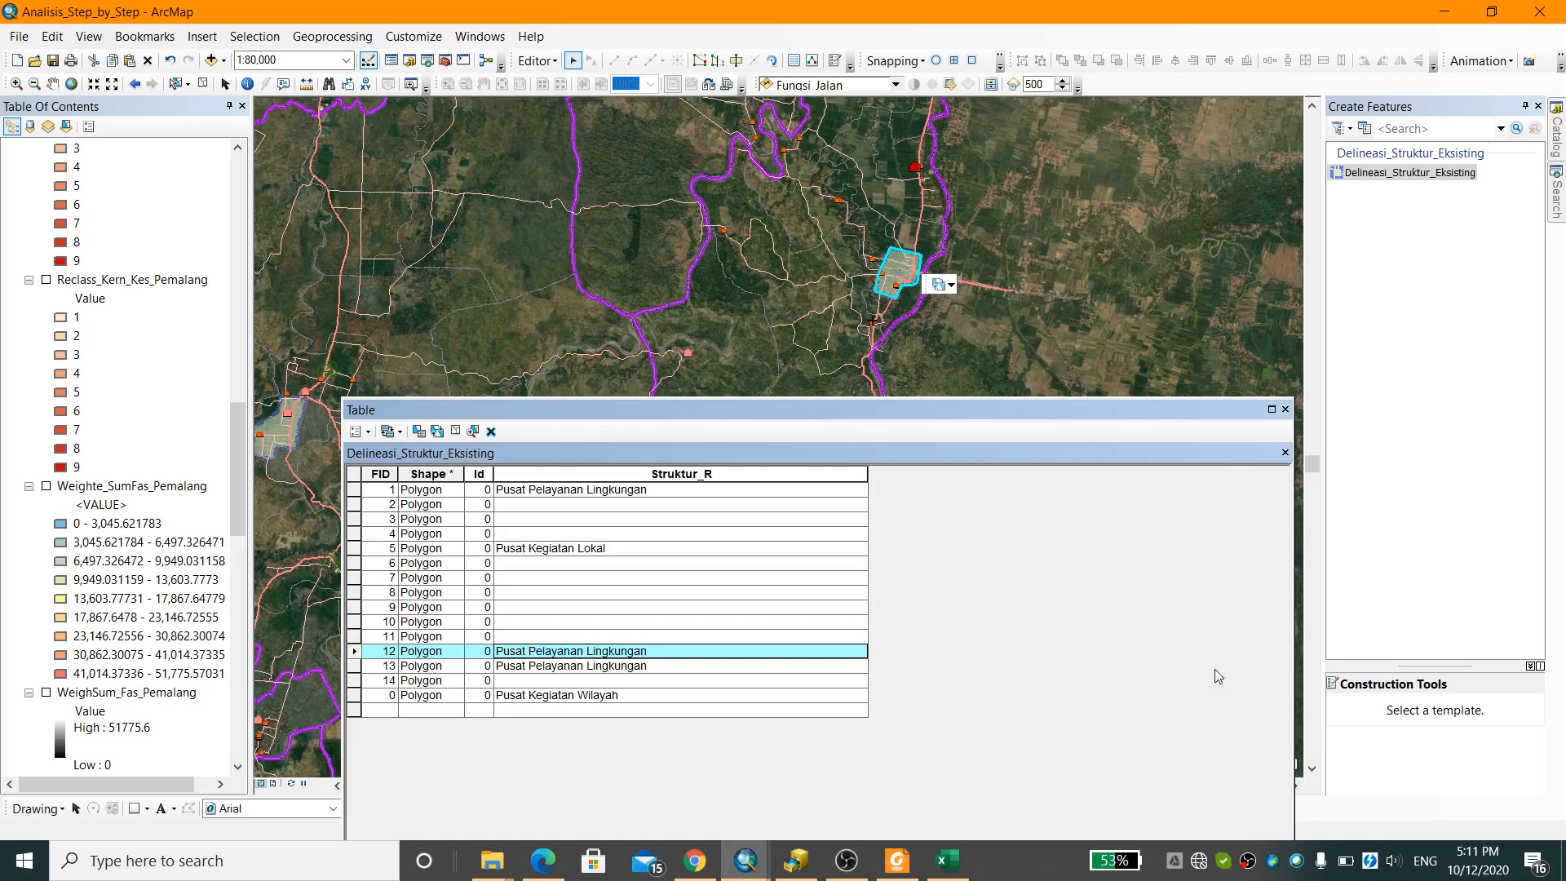
Select the next small delineation polygon to the south (FID 11) and set its Struktur_R to "Pusat Pelayanan Lingkungan"
drag(953, 232, 1029, 118)
drag(777, 373, 1064, 43)
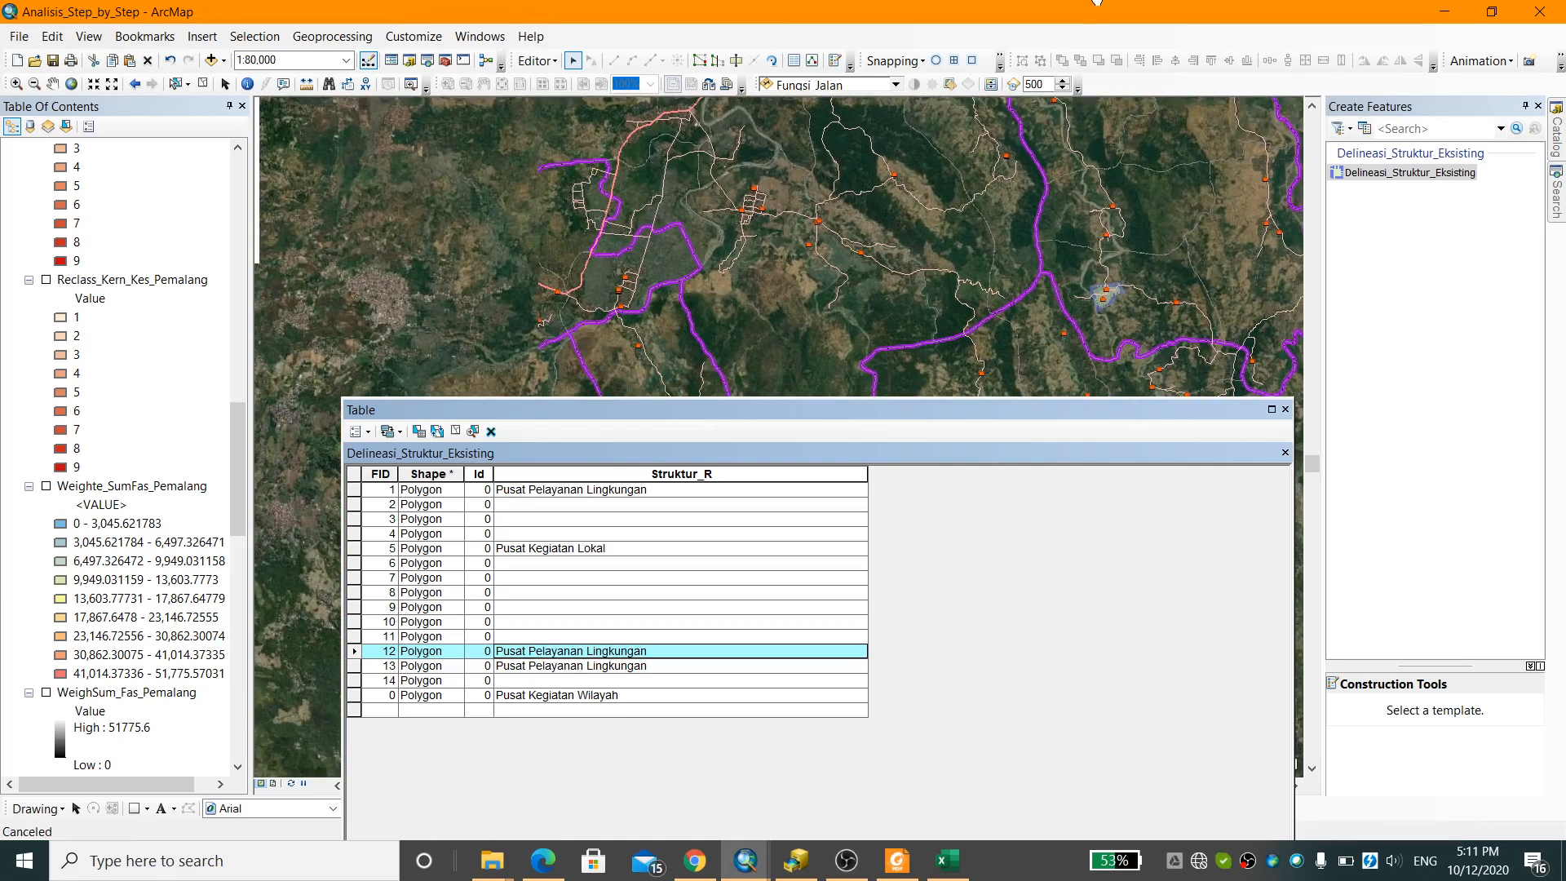
drag(1103, 319, 995, 276)
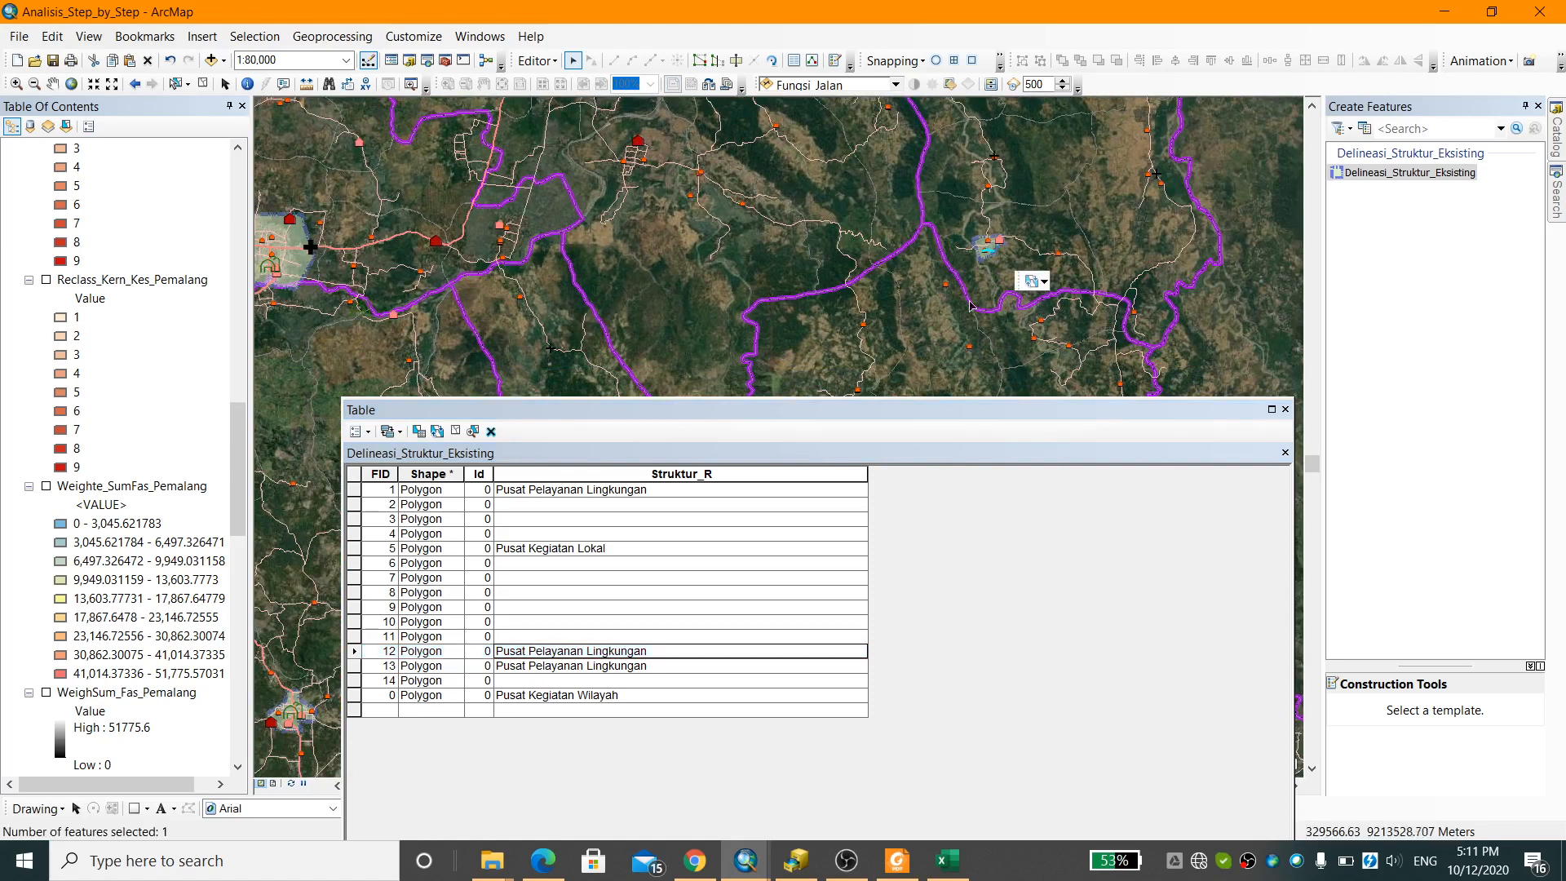
click(985, 249)
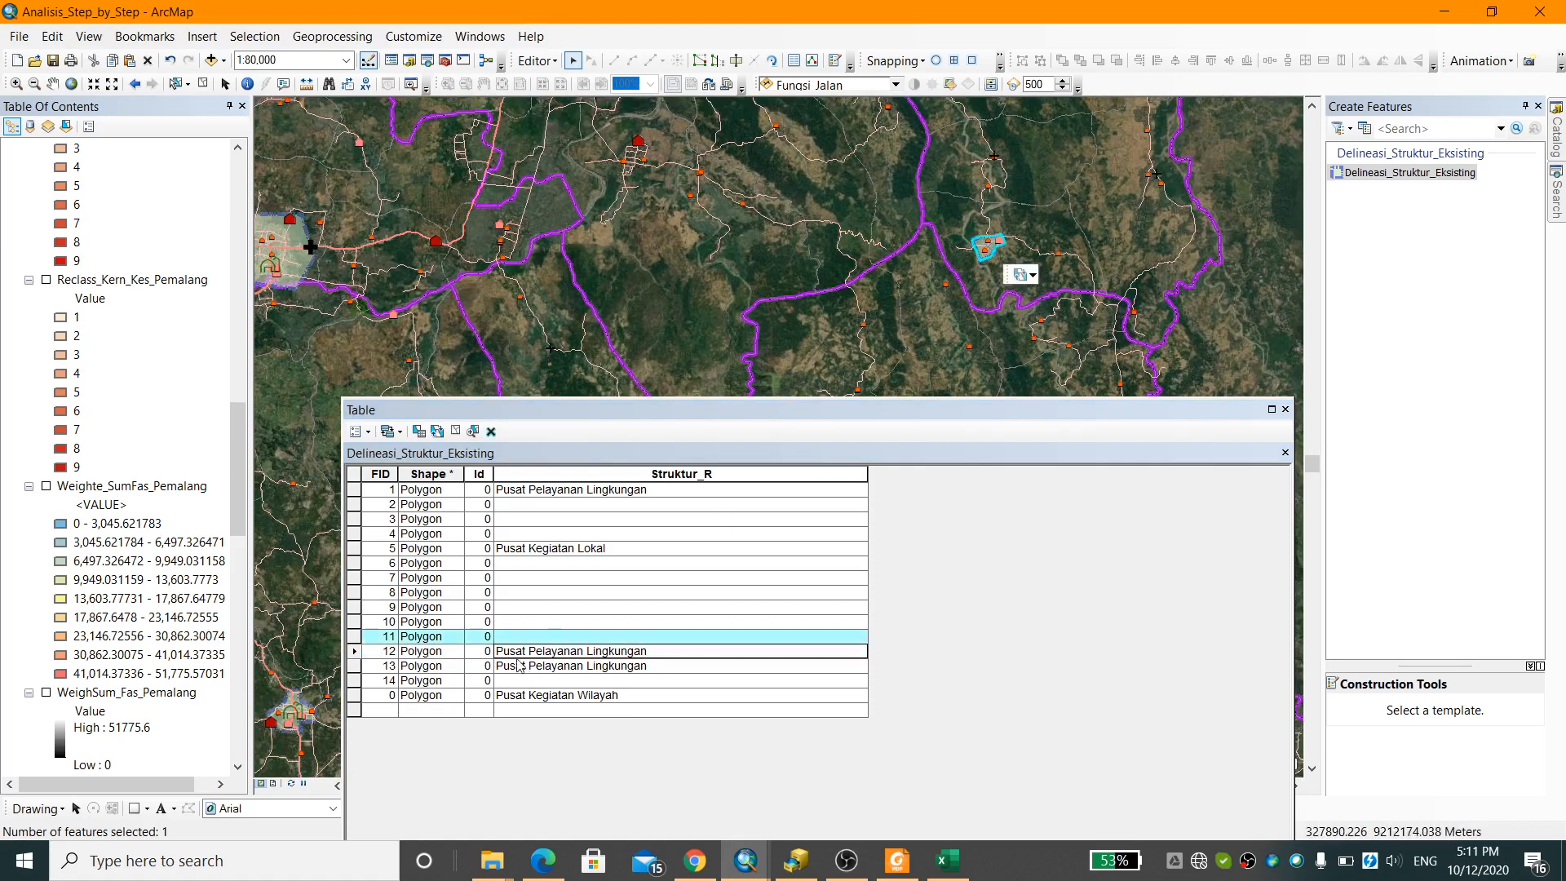
click(526, 636)
text(Pusat Pelayanan Lingkungan)
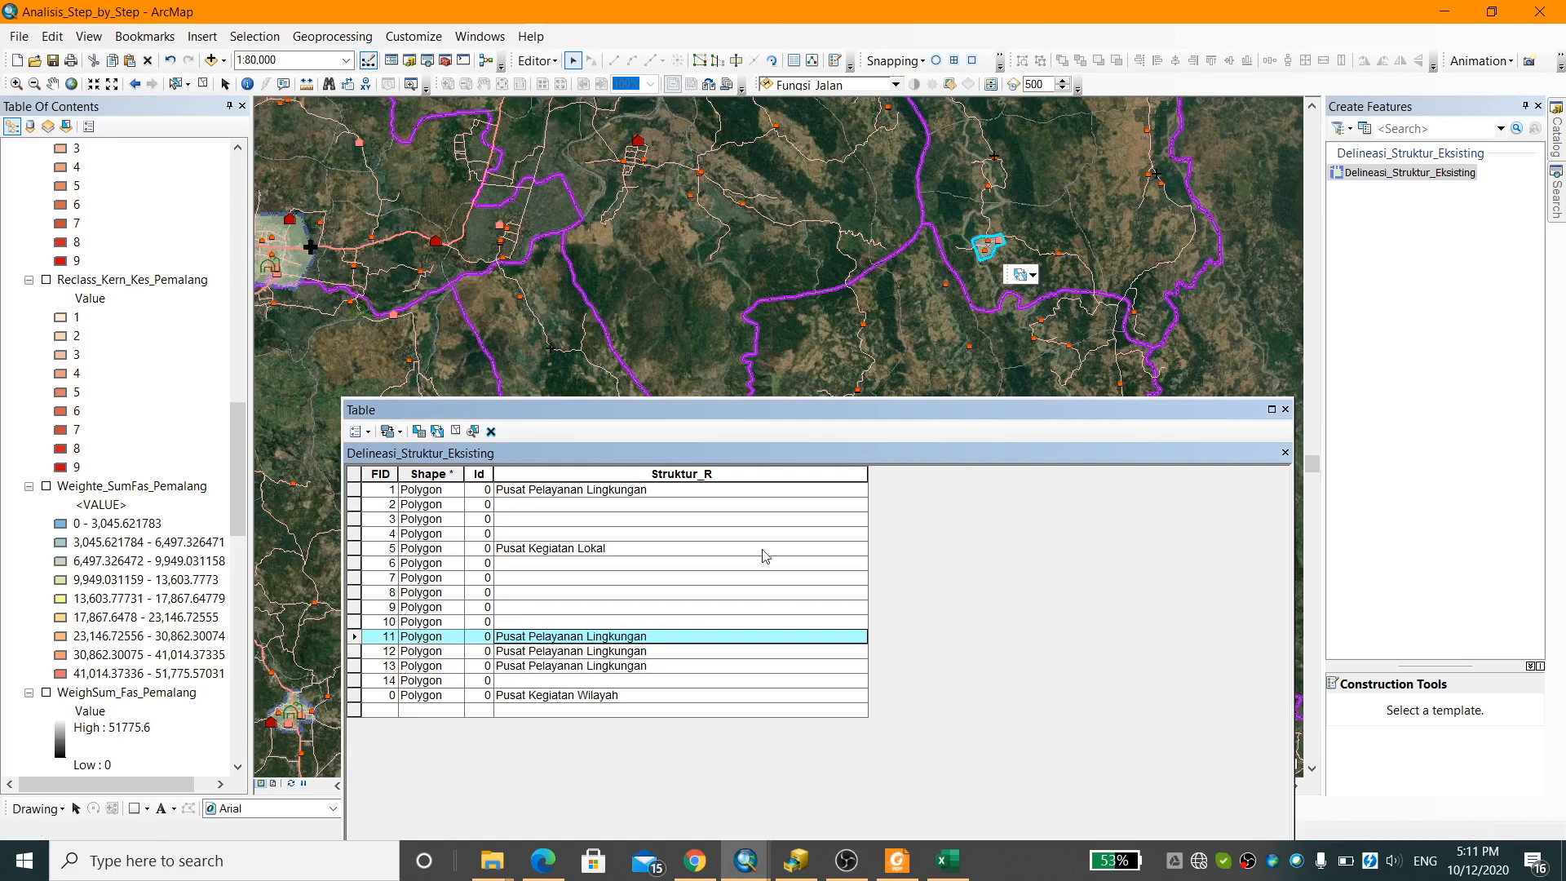
Select the easternmost small delineation polygon in the southern hills (FID 8) and set its Struktur_R to "Pusat Pelayanan Lingkungan"
drag(856, 358, 935, 251)
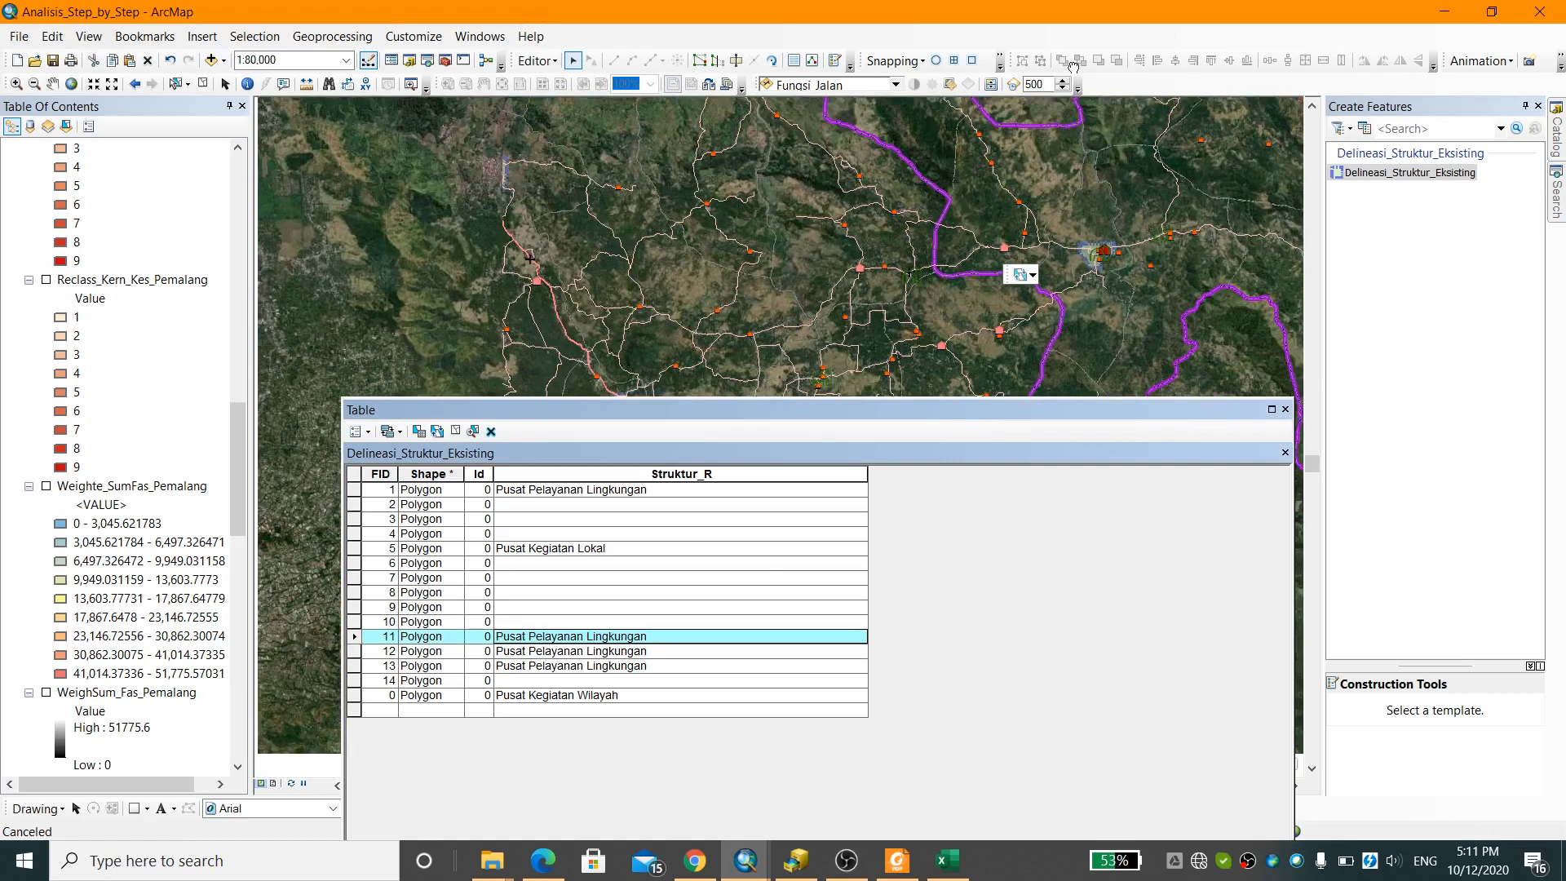
drag(1073, 67, 1078, 66)
drag(913, 341, 736, 230)
click(914, 147)
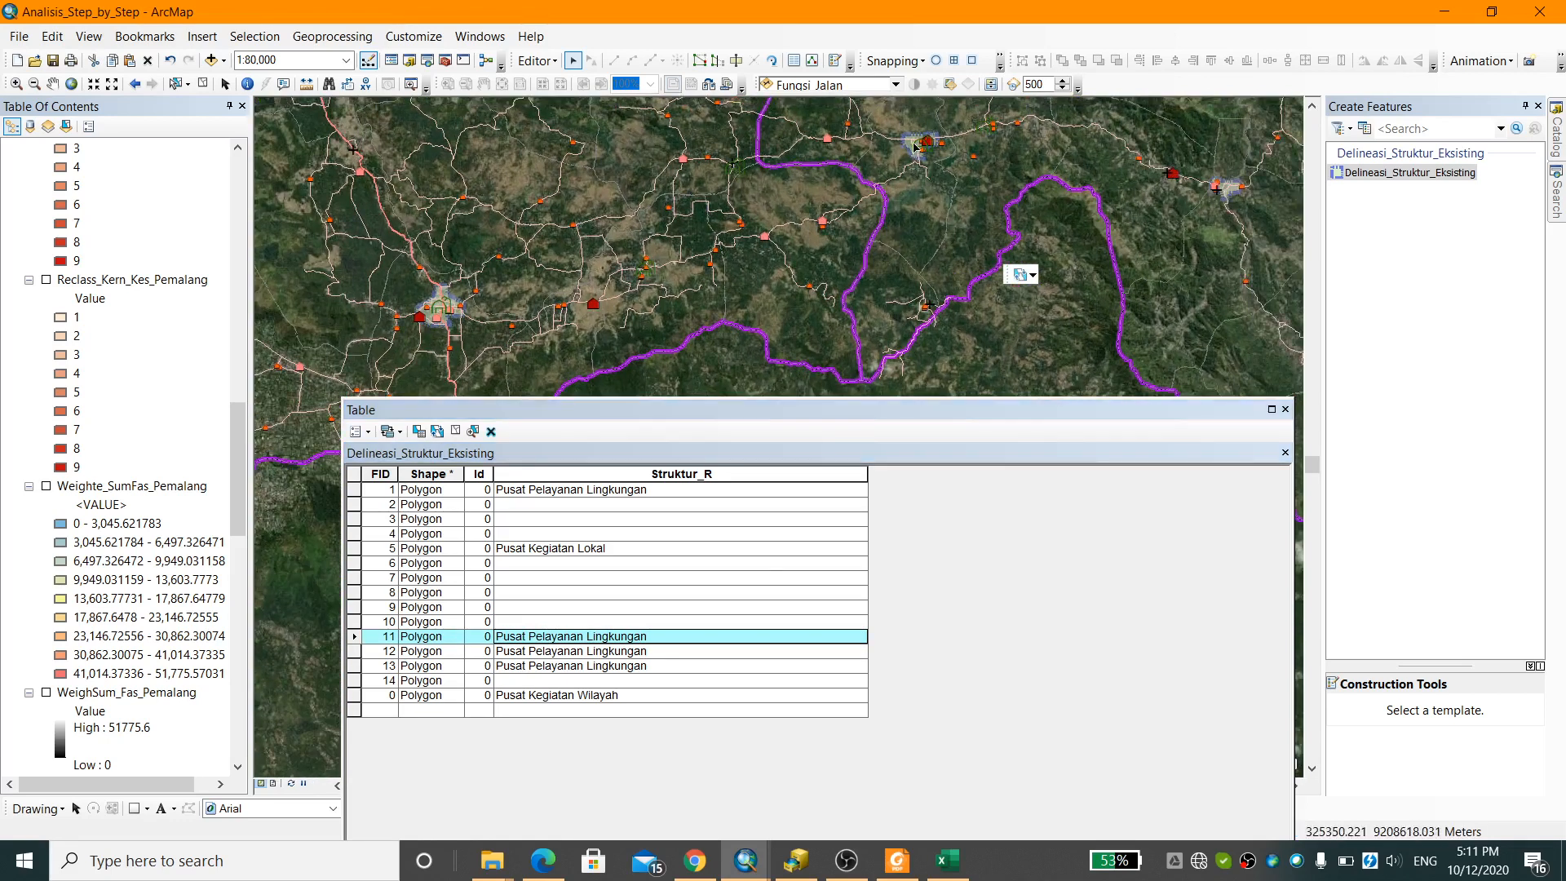
click(1225, 193)
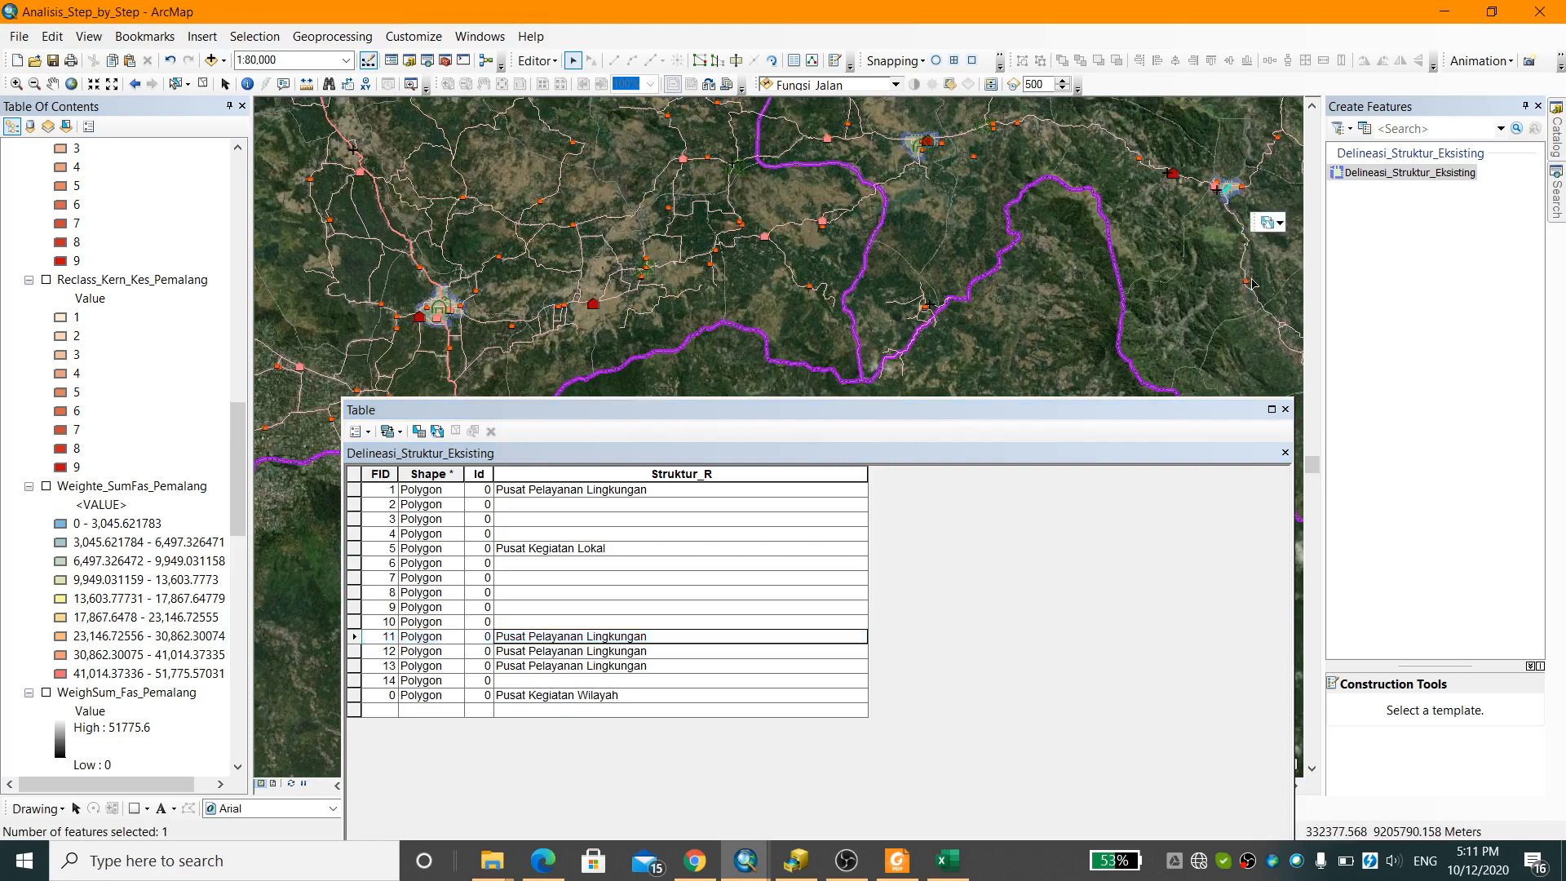
click(1234, 188)
click(1236, 194)
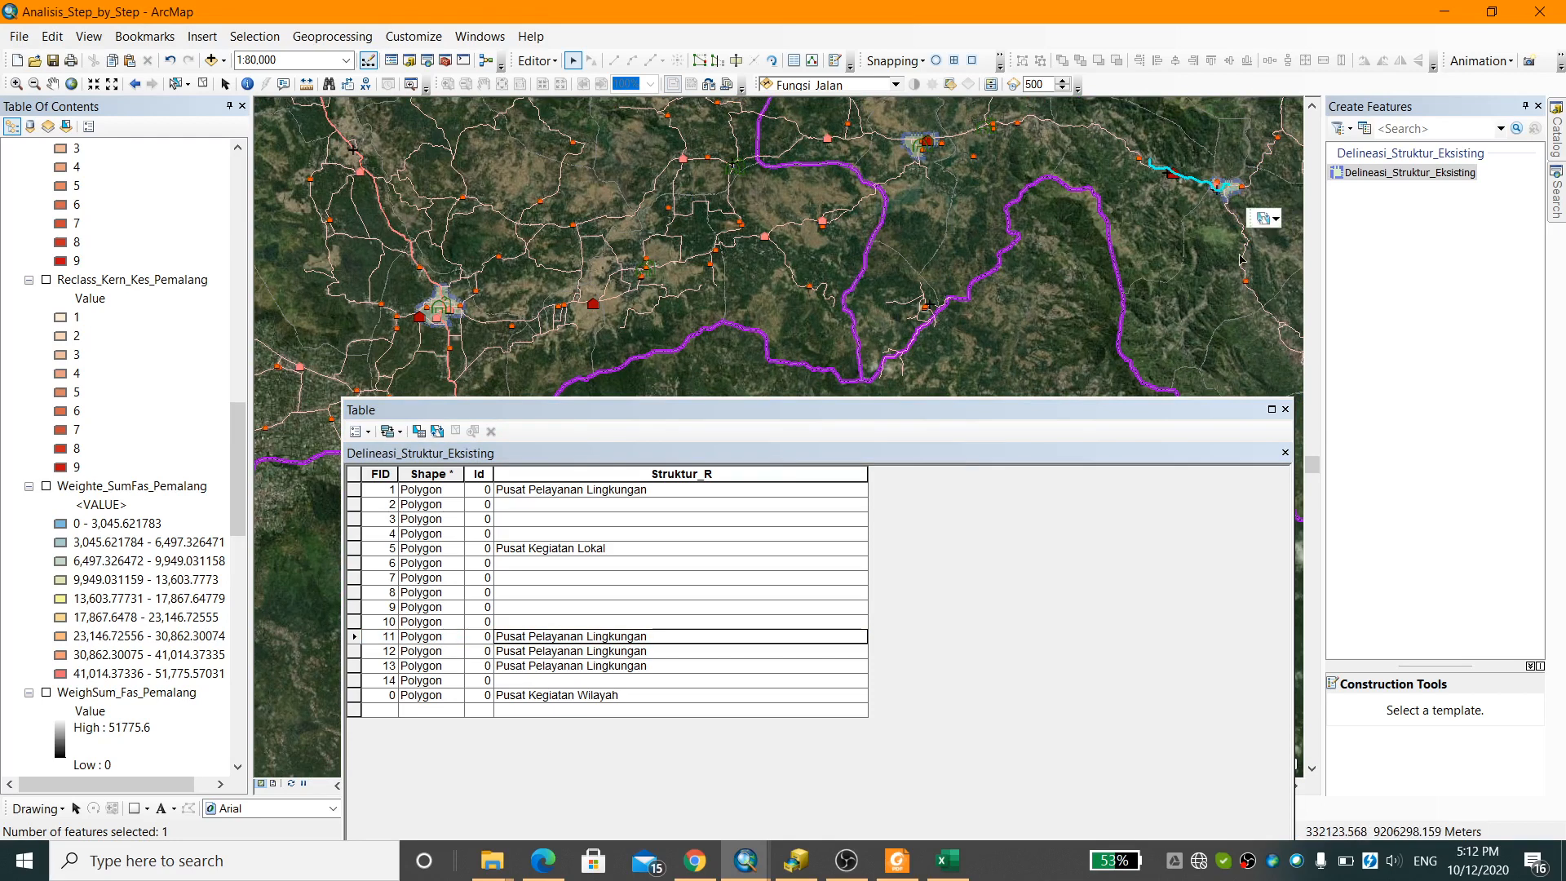
scroll(1256, 194, down, 1)
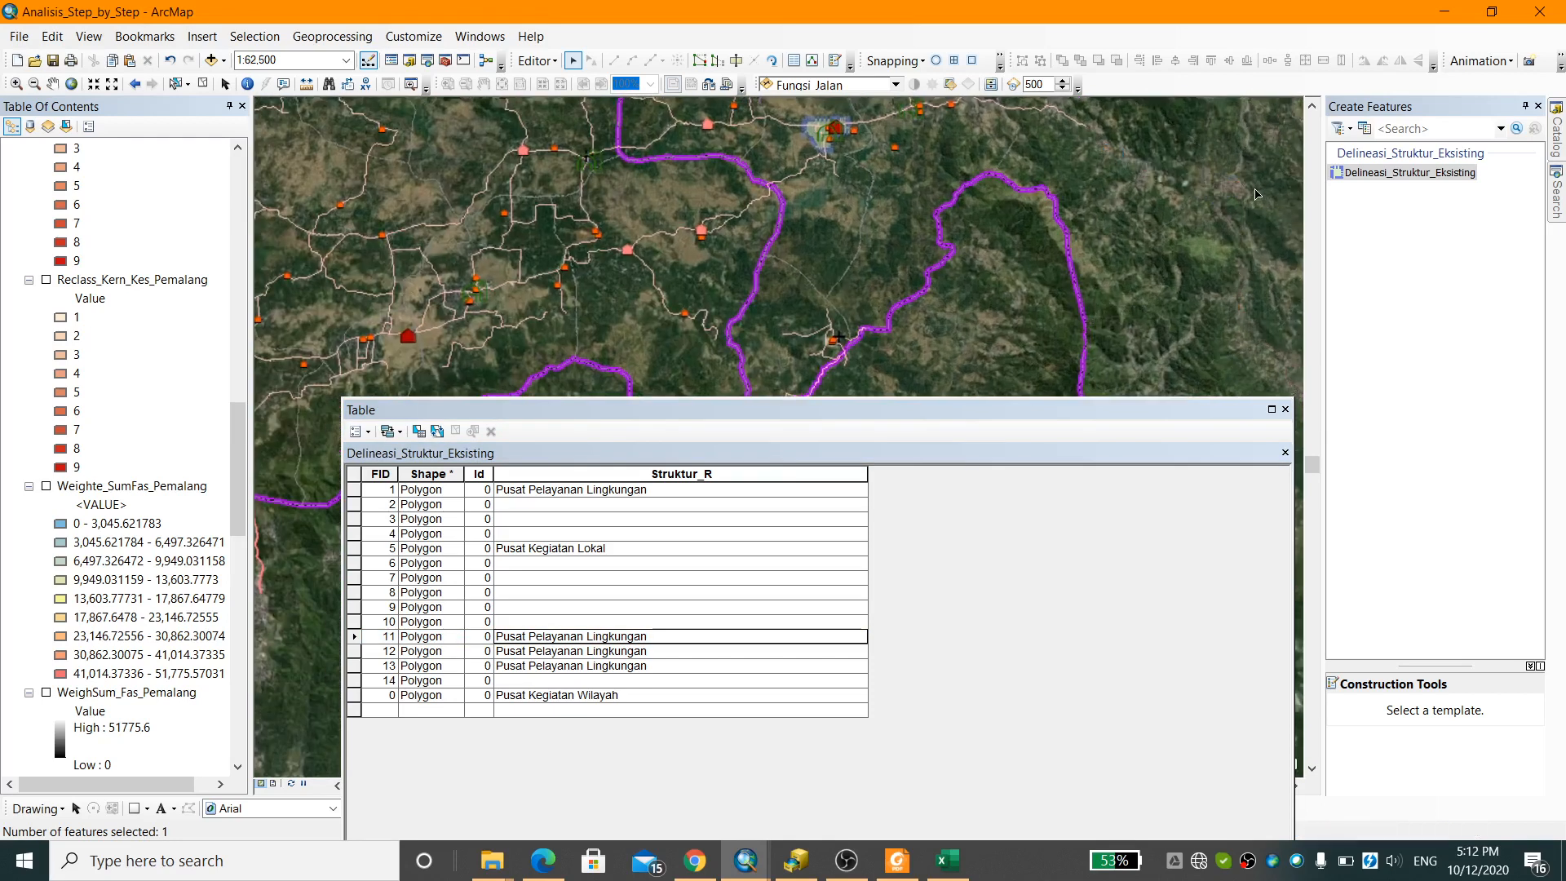
click(1225, 201)
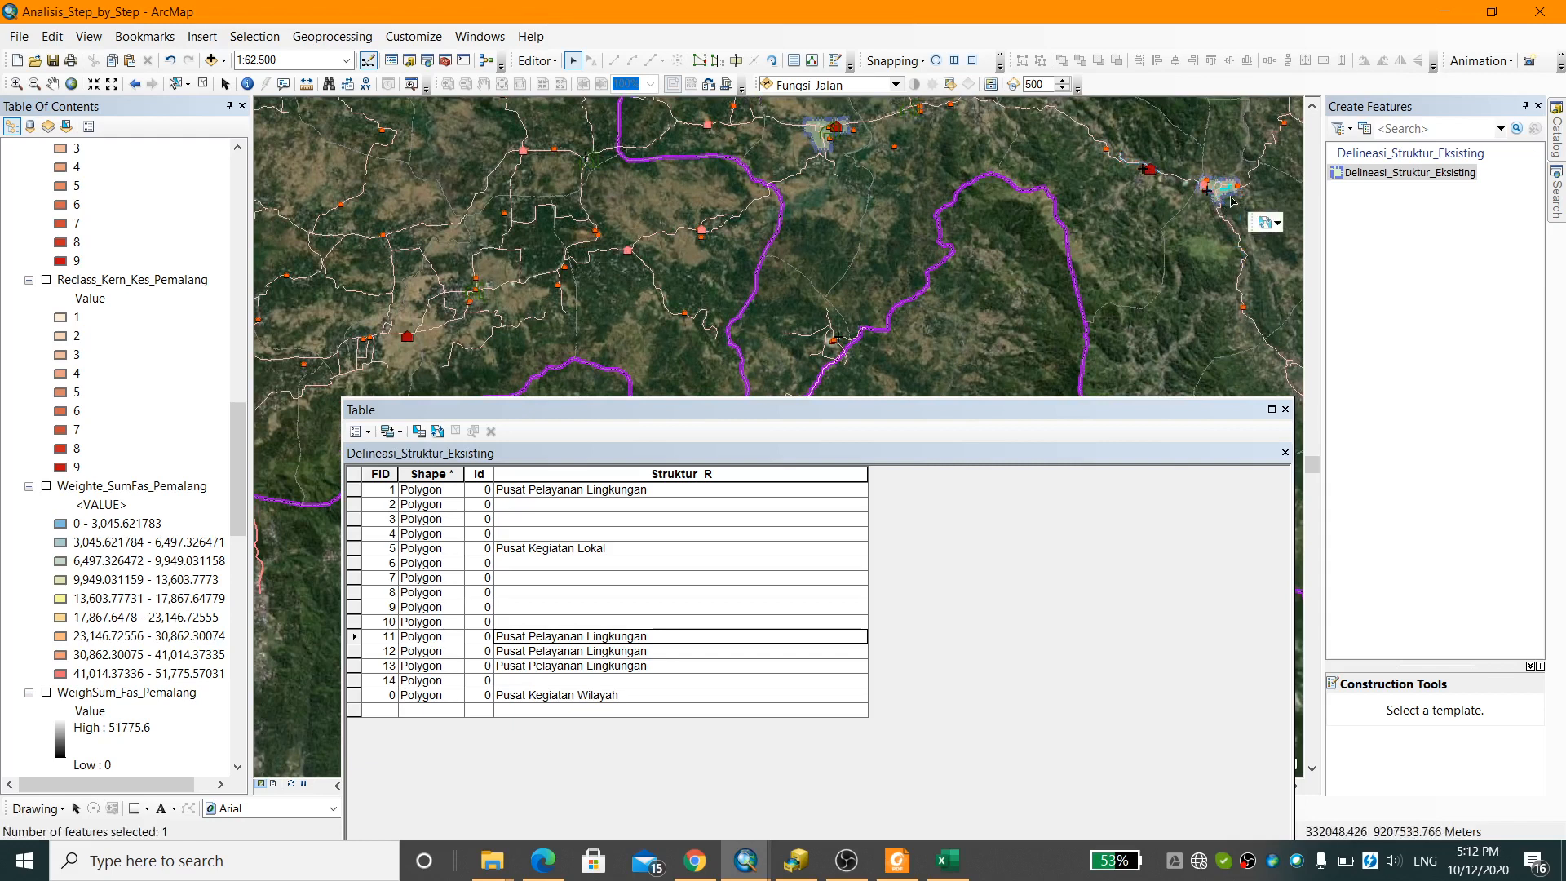
click(1218, 187)
click(1220, 190)
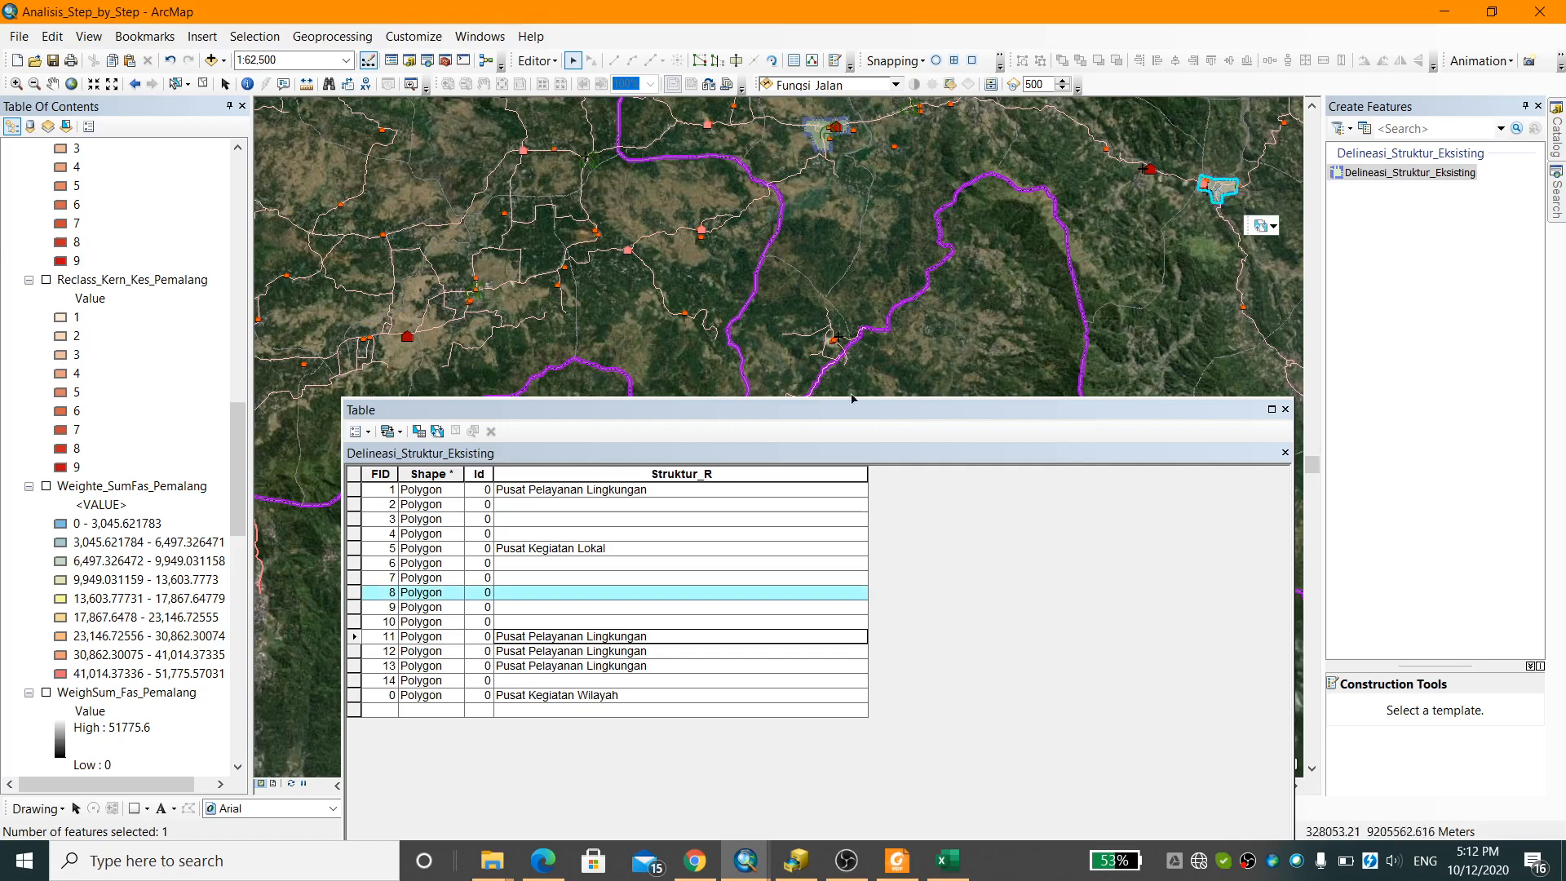
click(544, 586)
text(Pusat Pelaya)
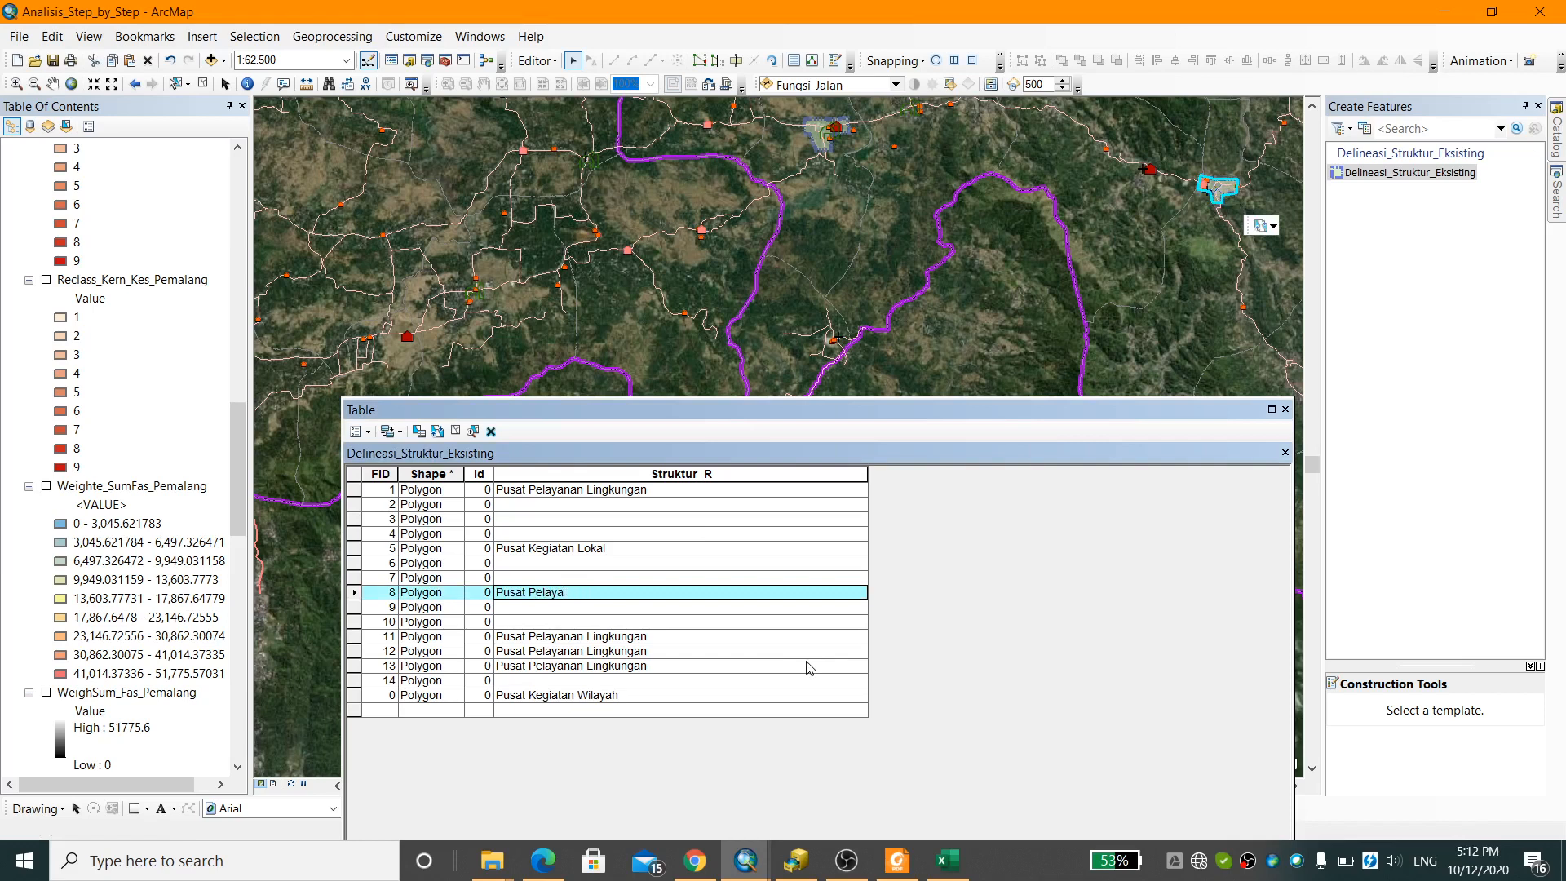
text(nan Lingkungan)
Select the small delineation polygon on the road west of the FID 8 centre (FID 7) and set its Struktur_R to "Pusat Pelayanan Lingkungan"
click(820, 128)
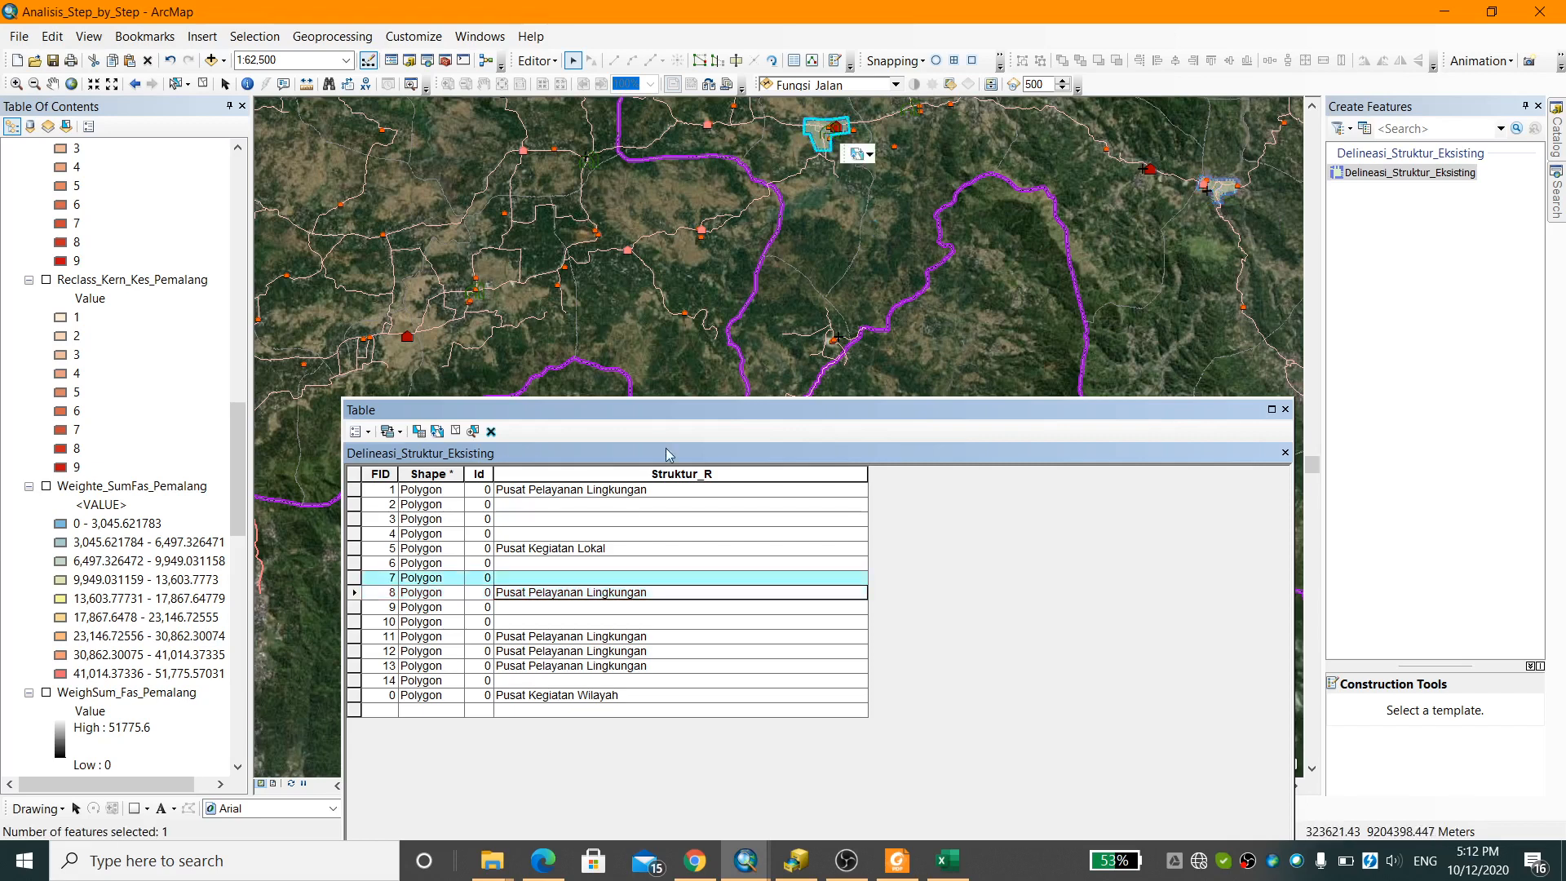
click(590, 578)
text(Pusat Pelayanan Lingkungan)
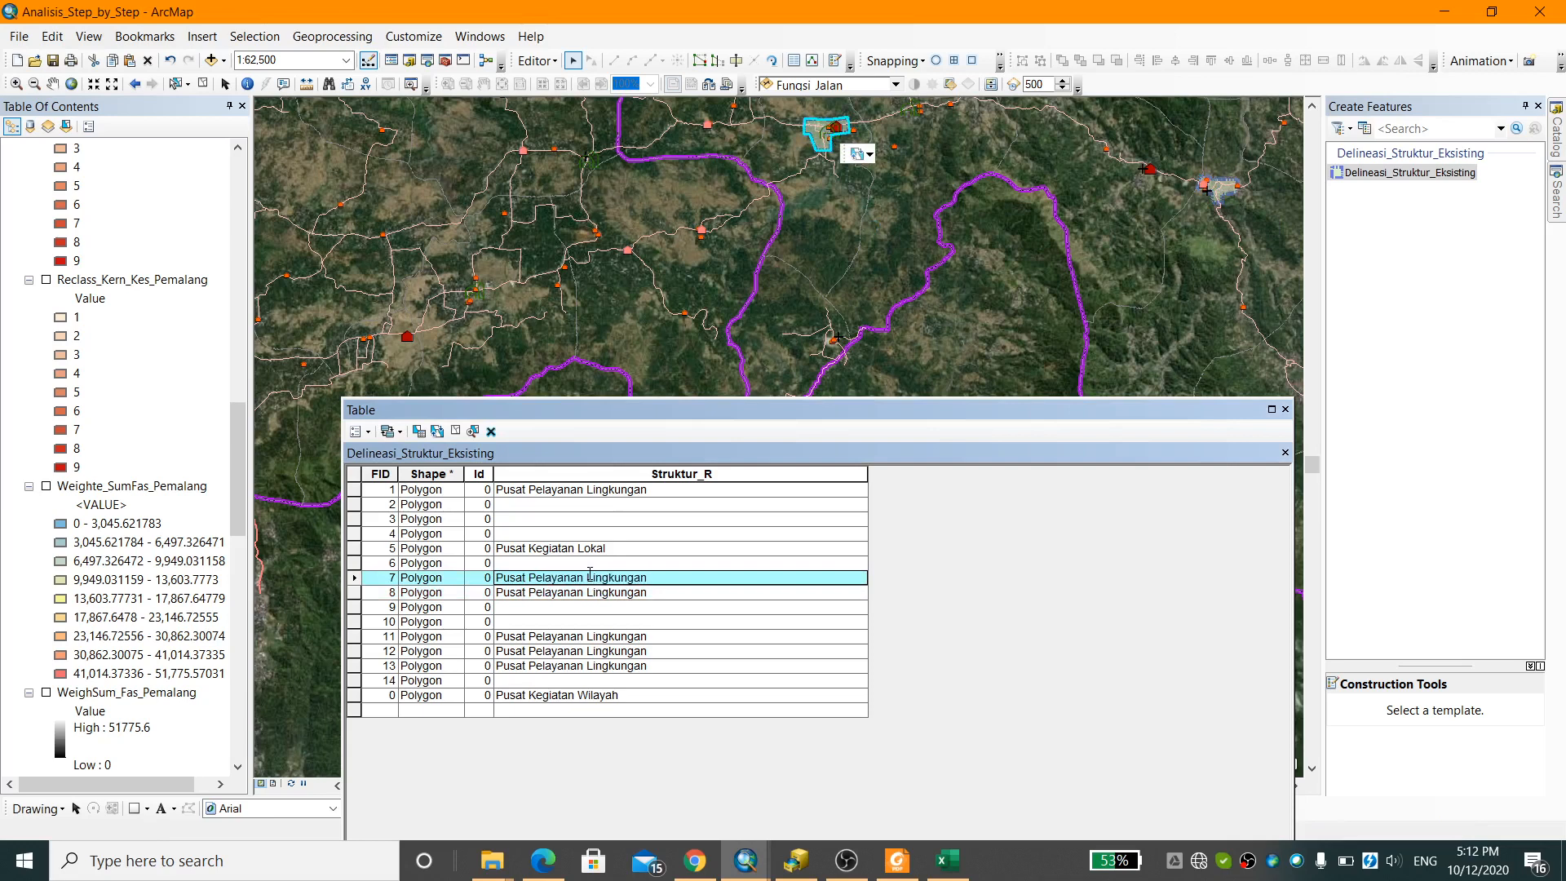
Review the PPK and PPL node criteria in the spatial structure workbook in Excel and return to the ArcMap map
drag(953, 211, 788, 376)
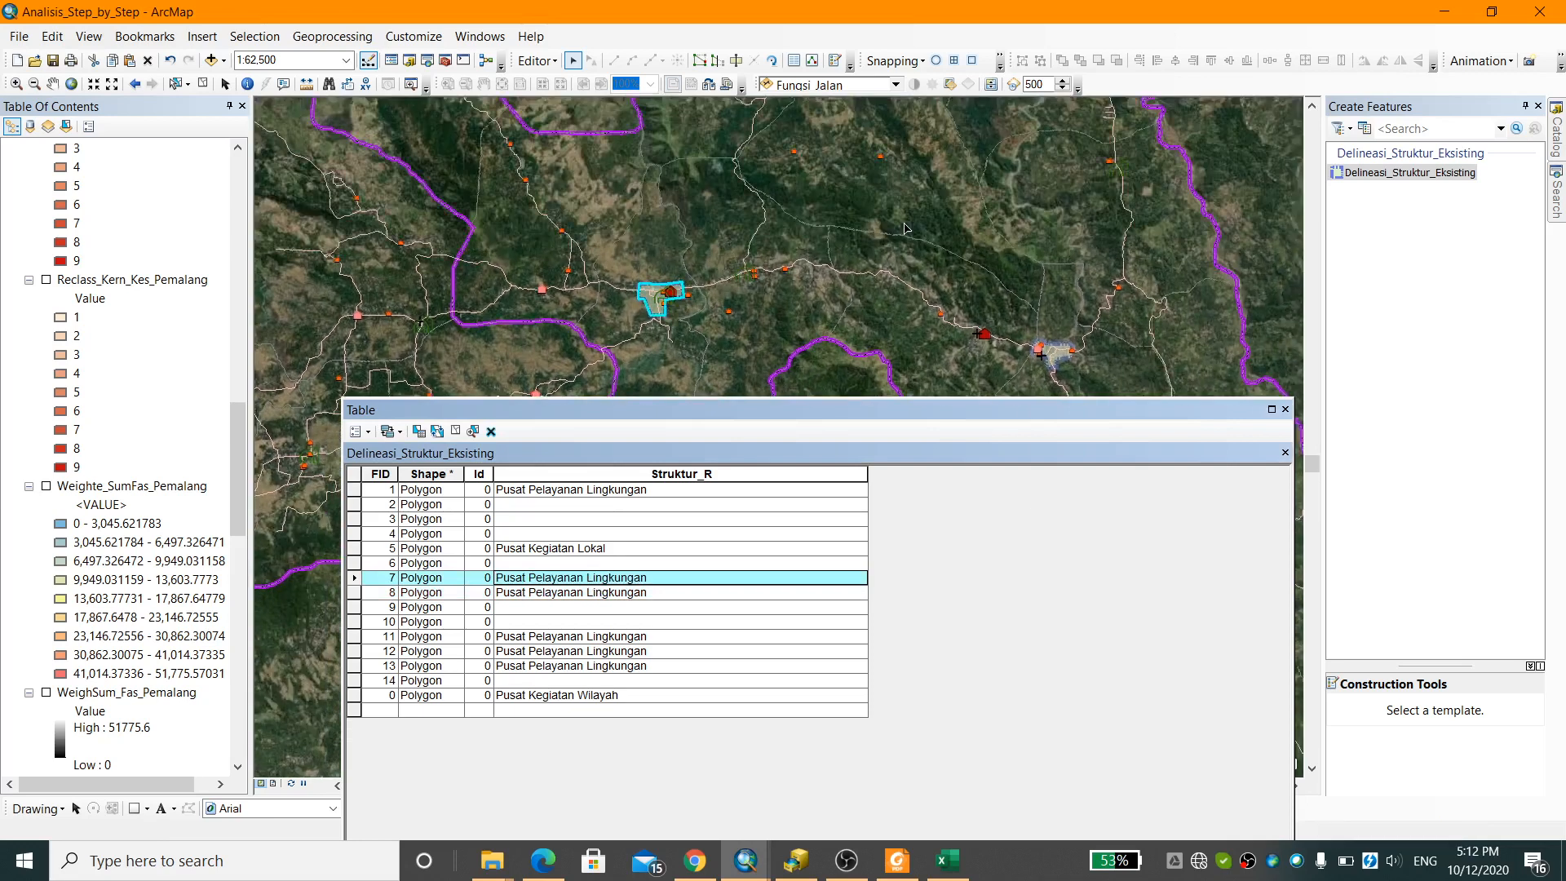
scroll(906, 229, up, 1)
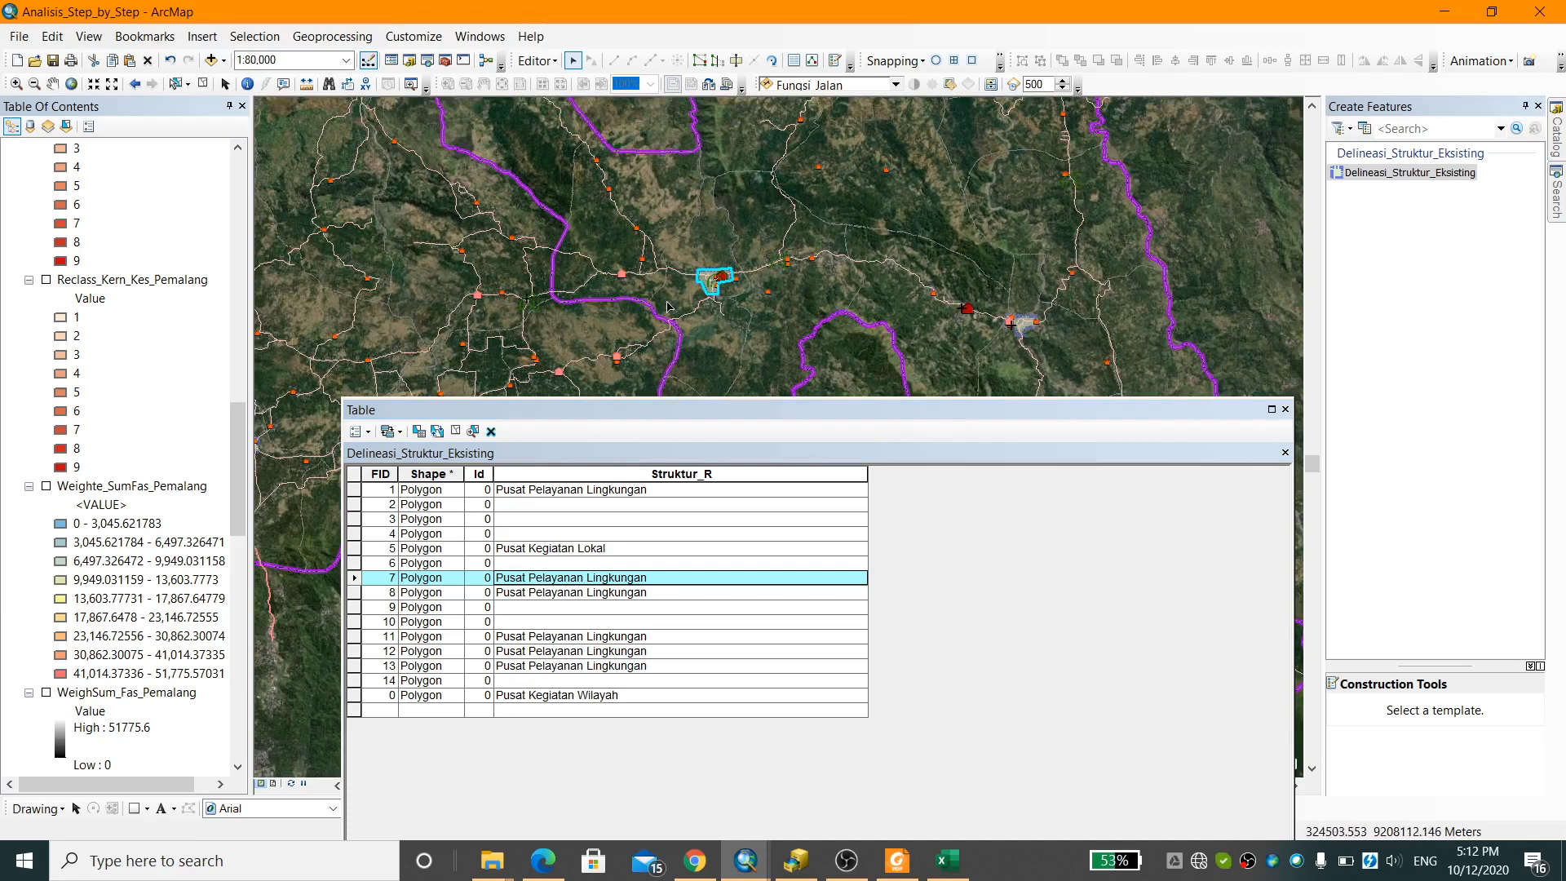
drag(859, 297, 839, 250)
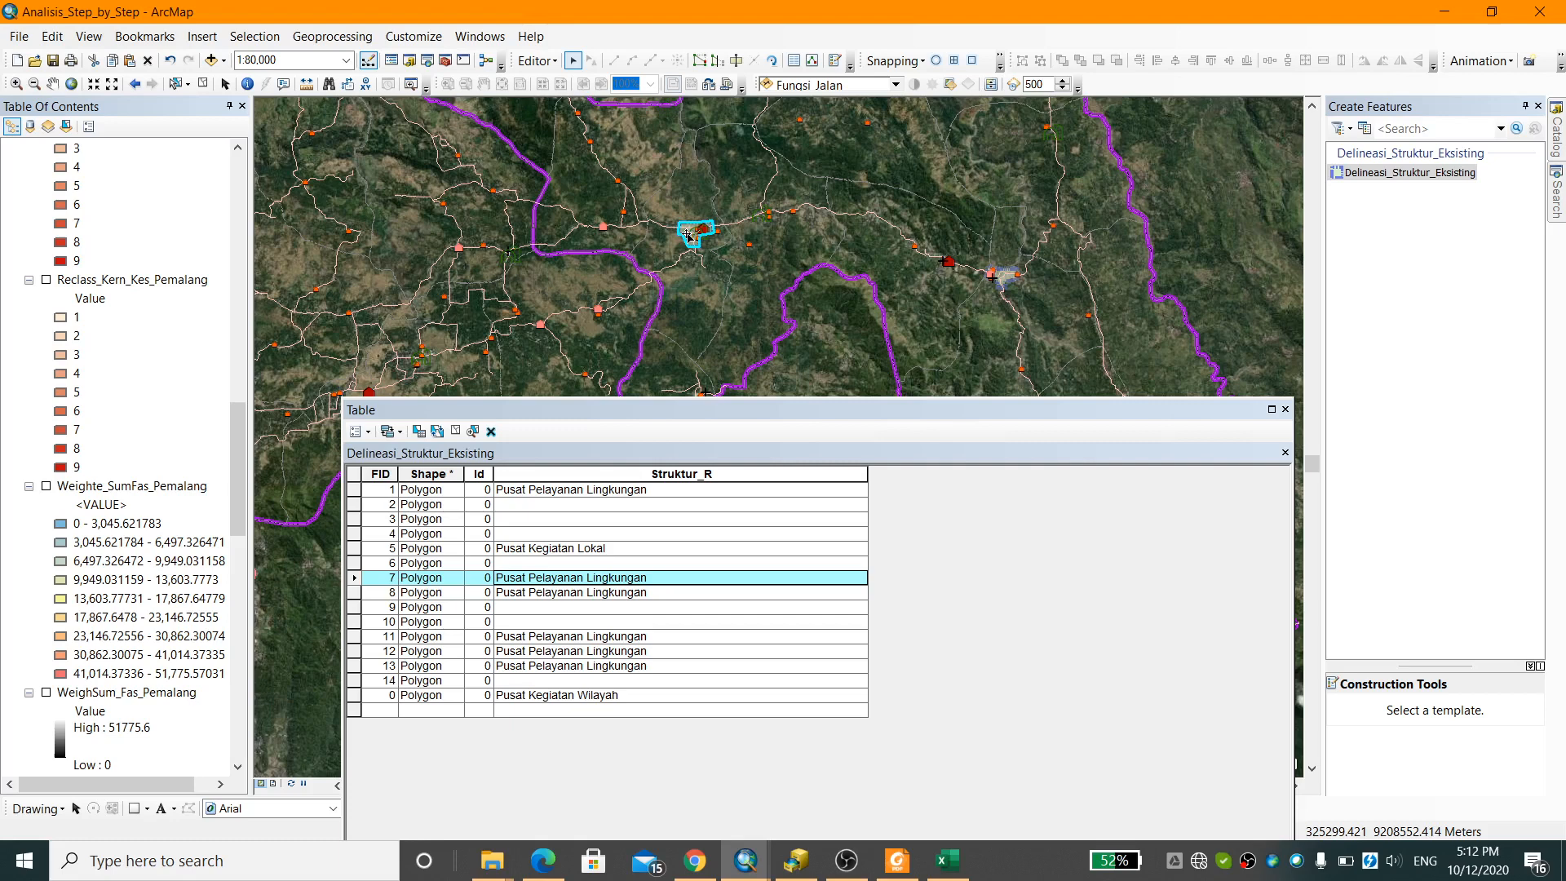
click(947, 861)
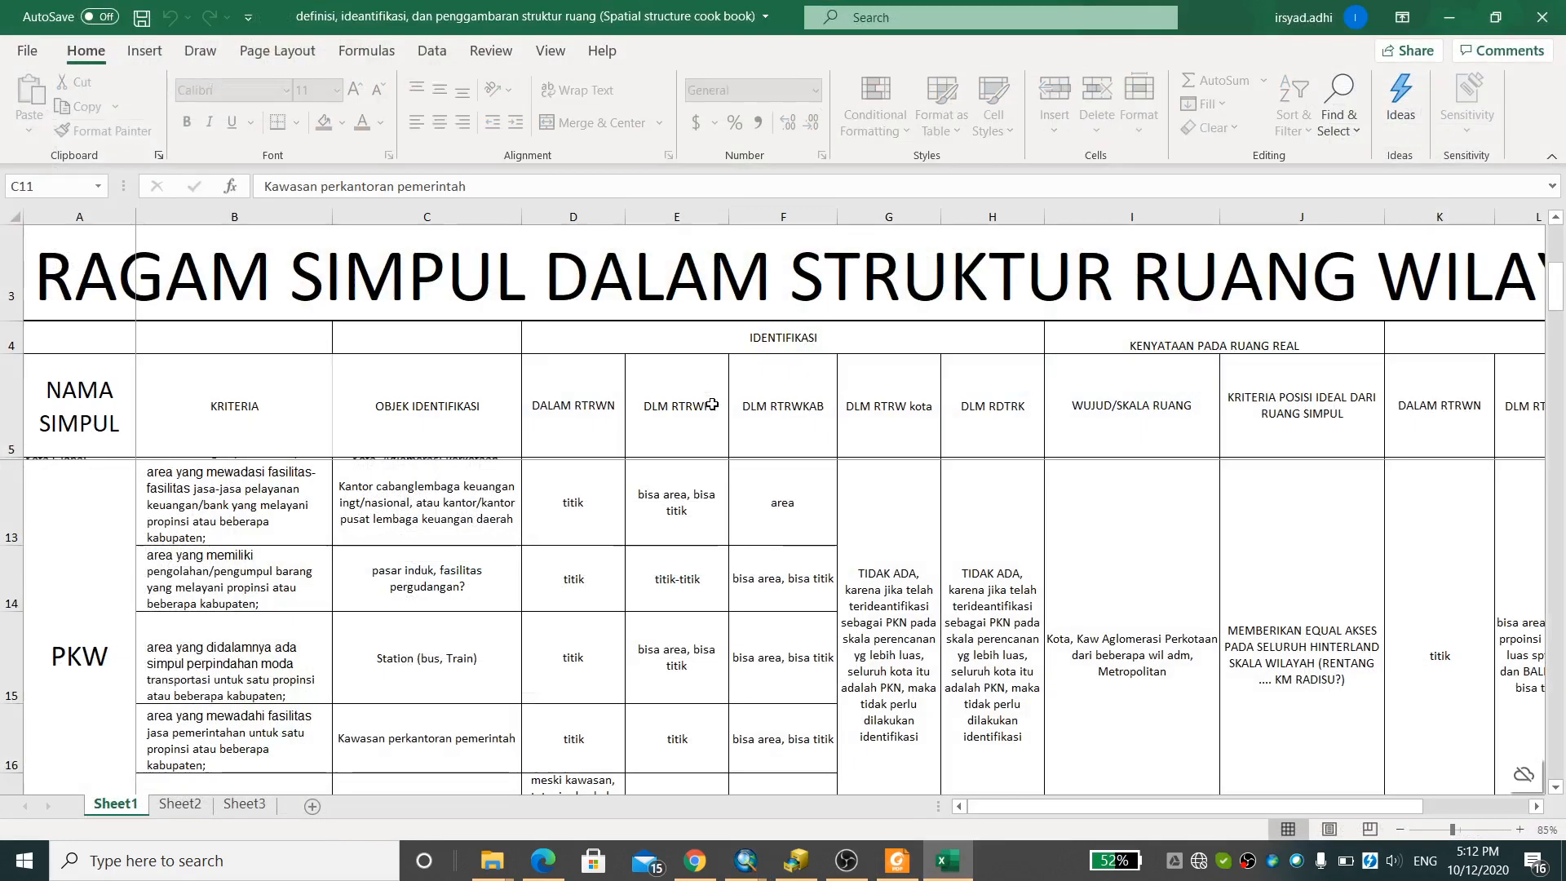
scroll(267, 548, down, 8)
scroll(164, 602, up, 1)
scroll(164, 603, up, 4)
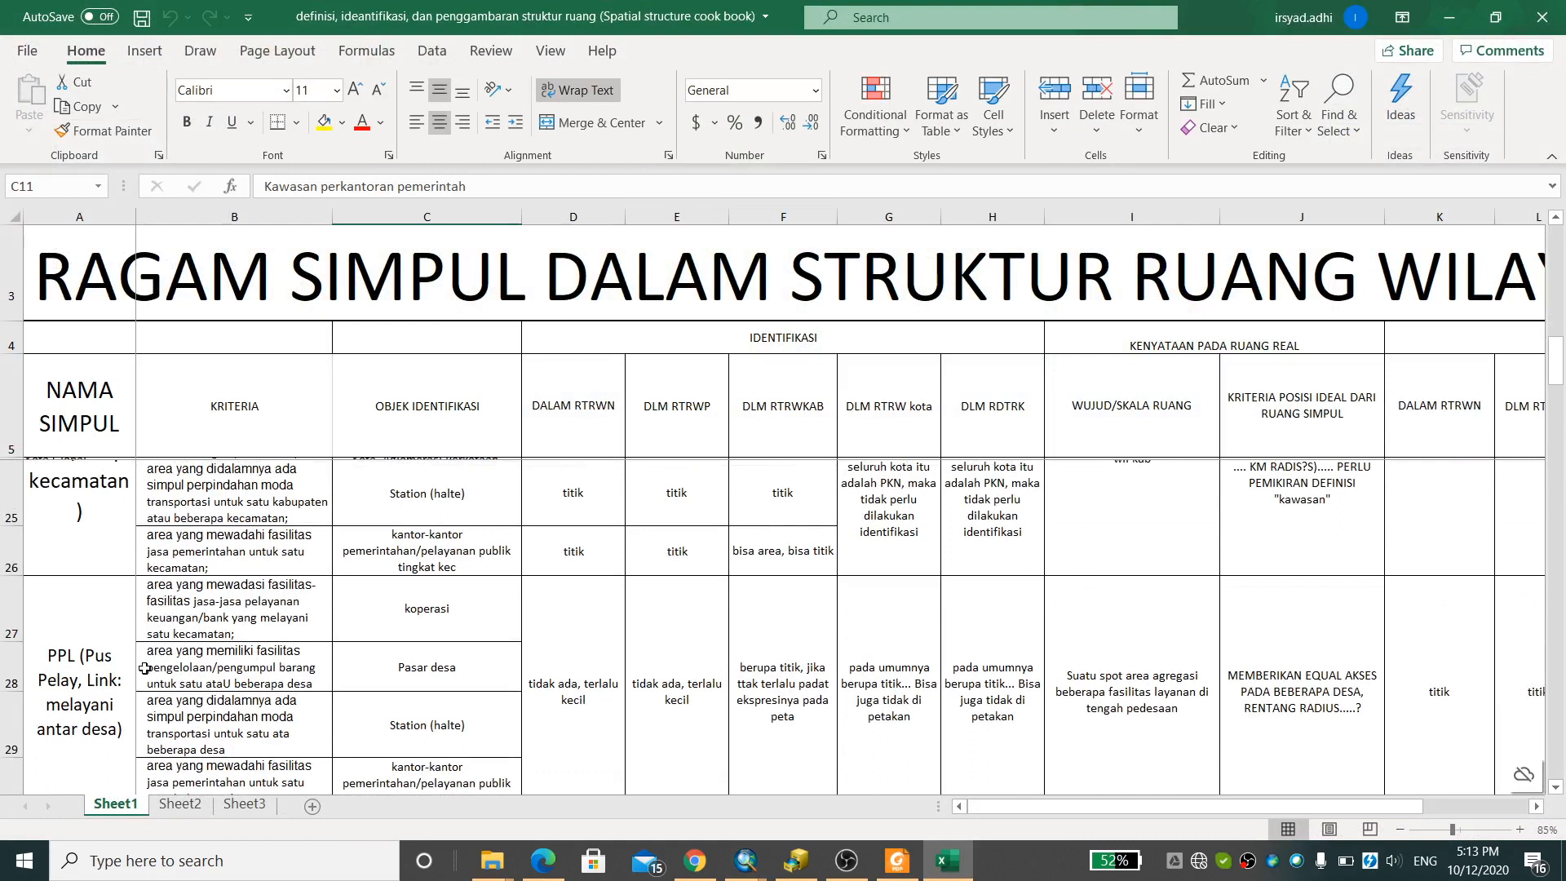
scroll(145, 668, up, 2)
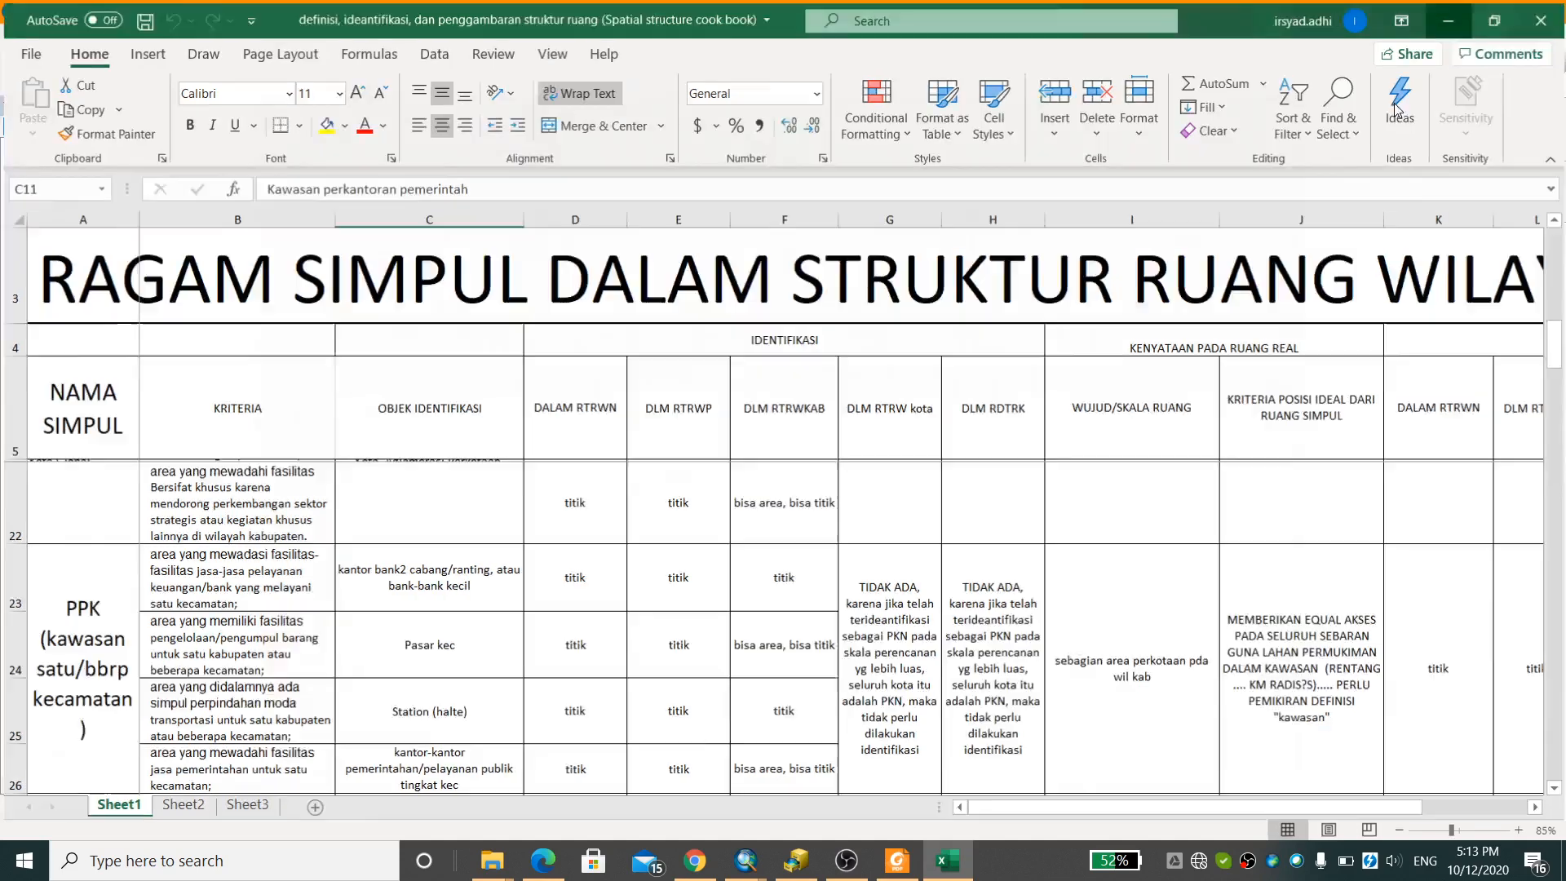
key(alt+Tab)
Select the small delineation polygon at the road junction southwest of the FID 7 centre (FID 6) and set its Struktur_R to "Pusat Pelayanan Kawasan"
scroll(697, 220, down, 1)
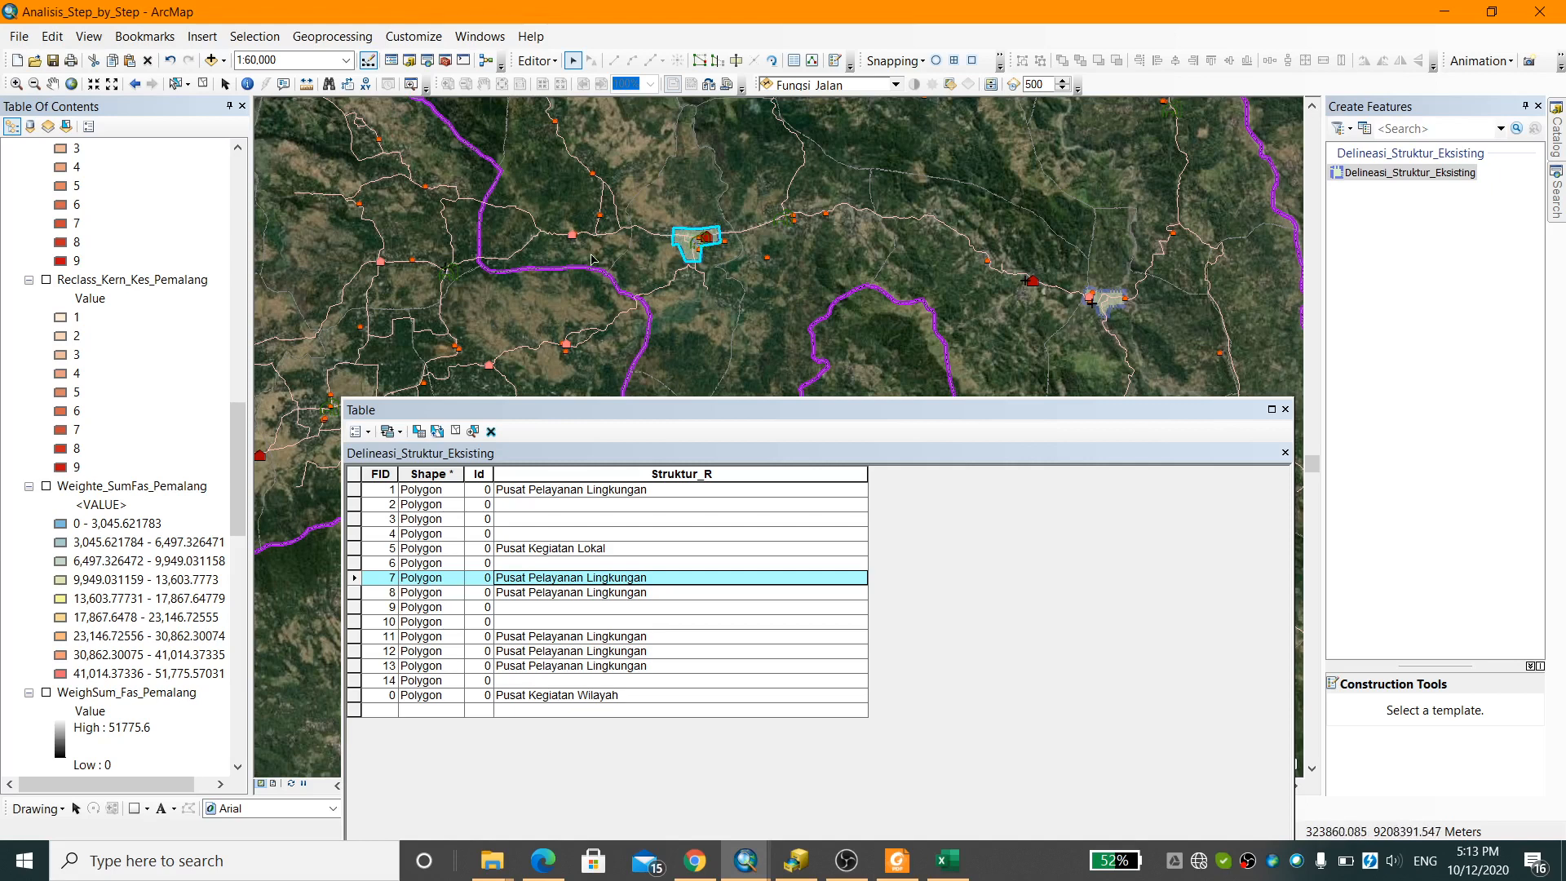
drag(811, 257, 1147, 126)
drag(931, 243, 1126, 183)
drag(630, 255, 837, 265)
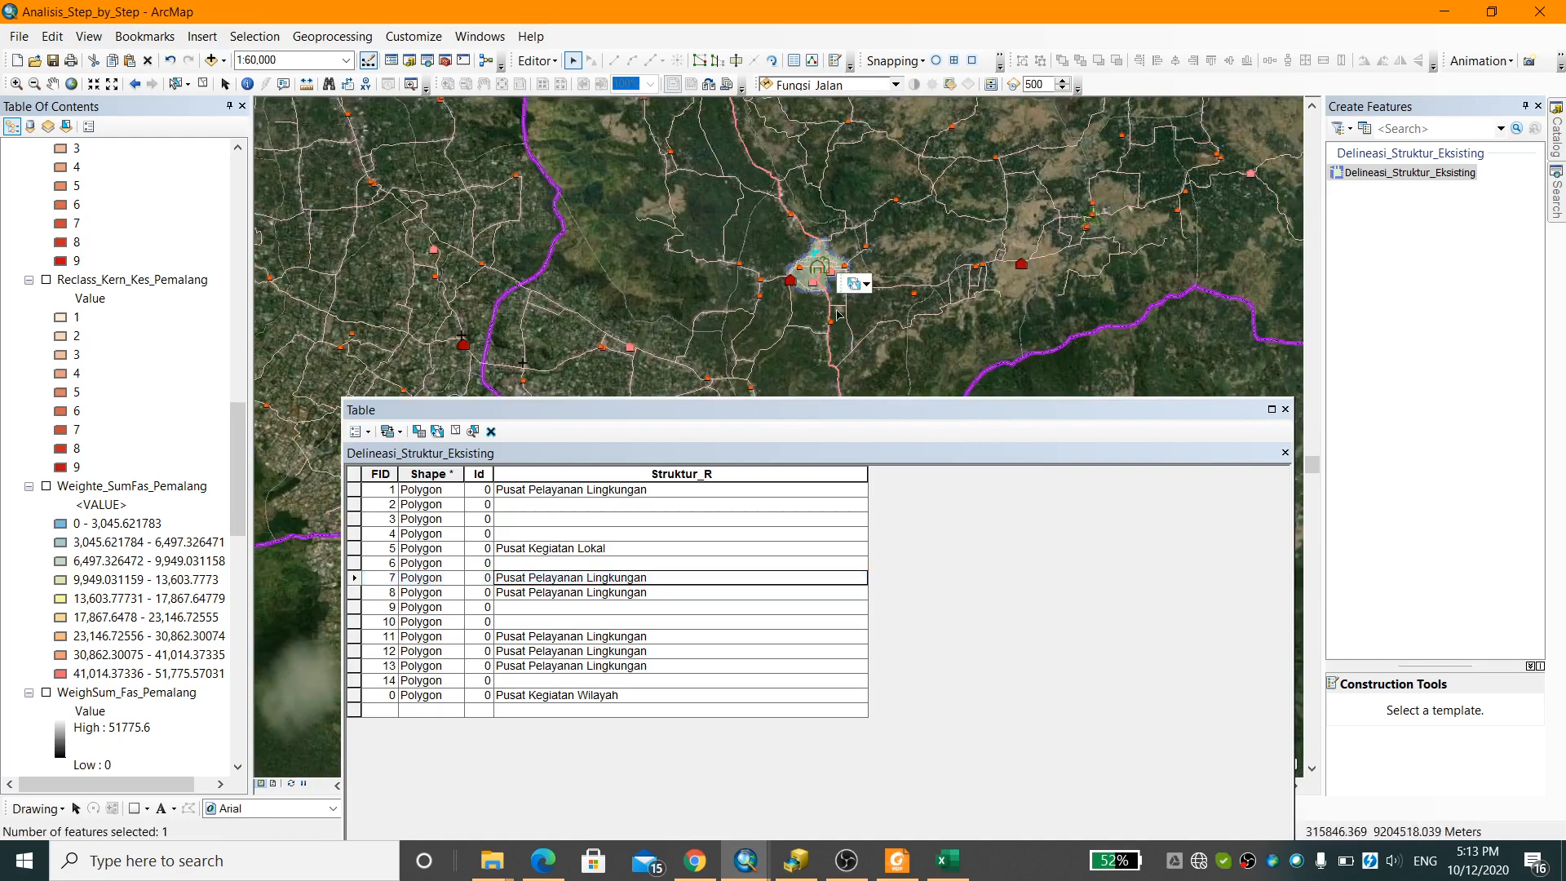
click(805, 276)
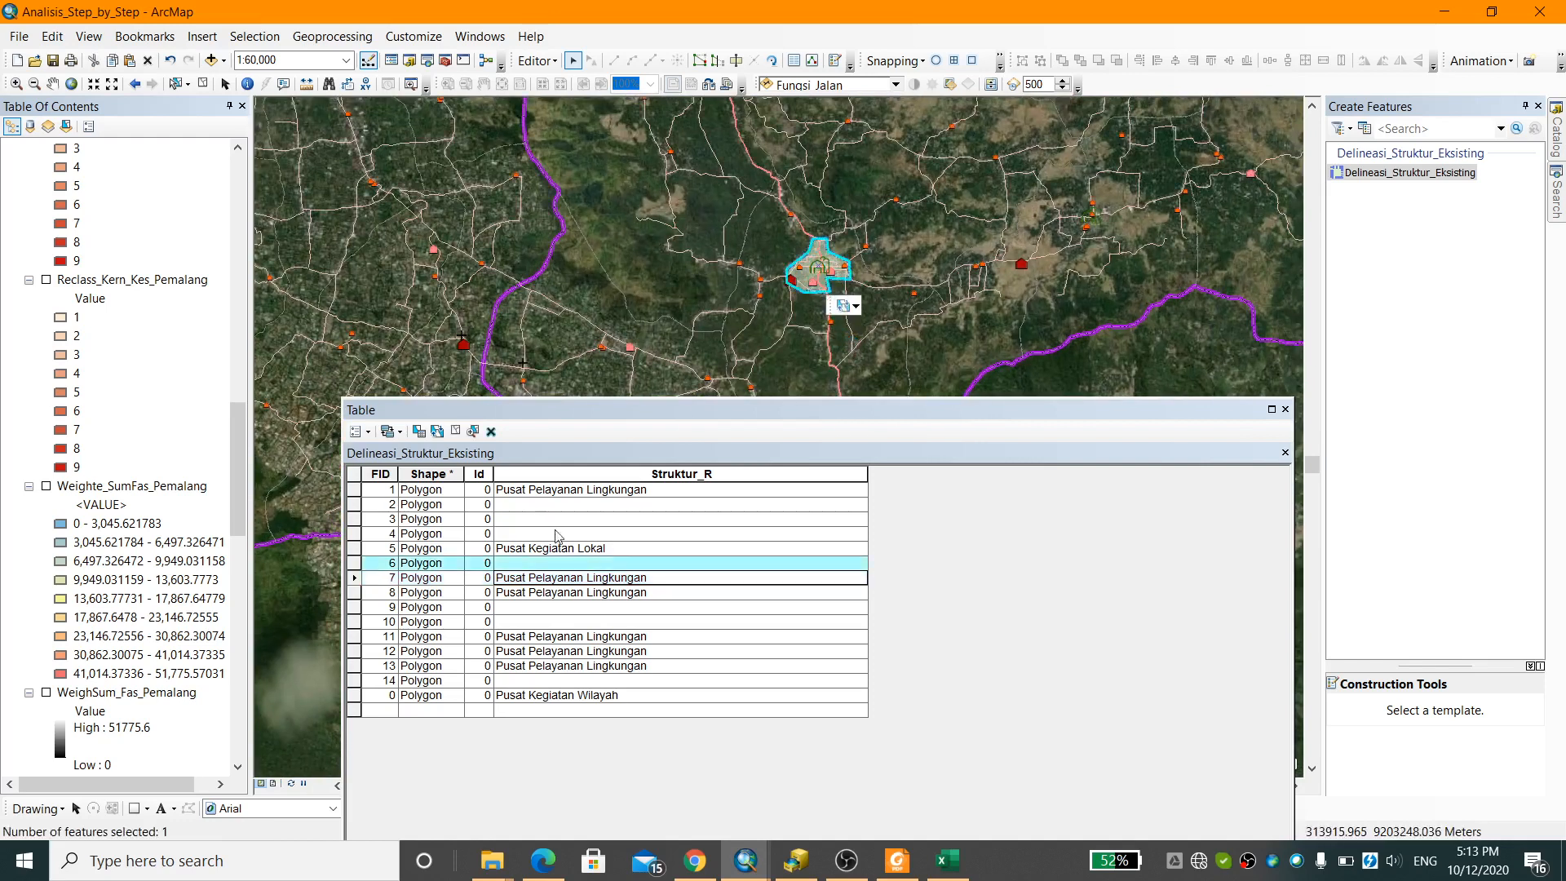
click(559, 565)
text(Pusa)
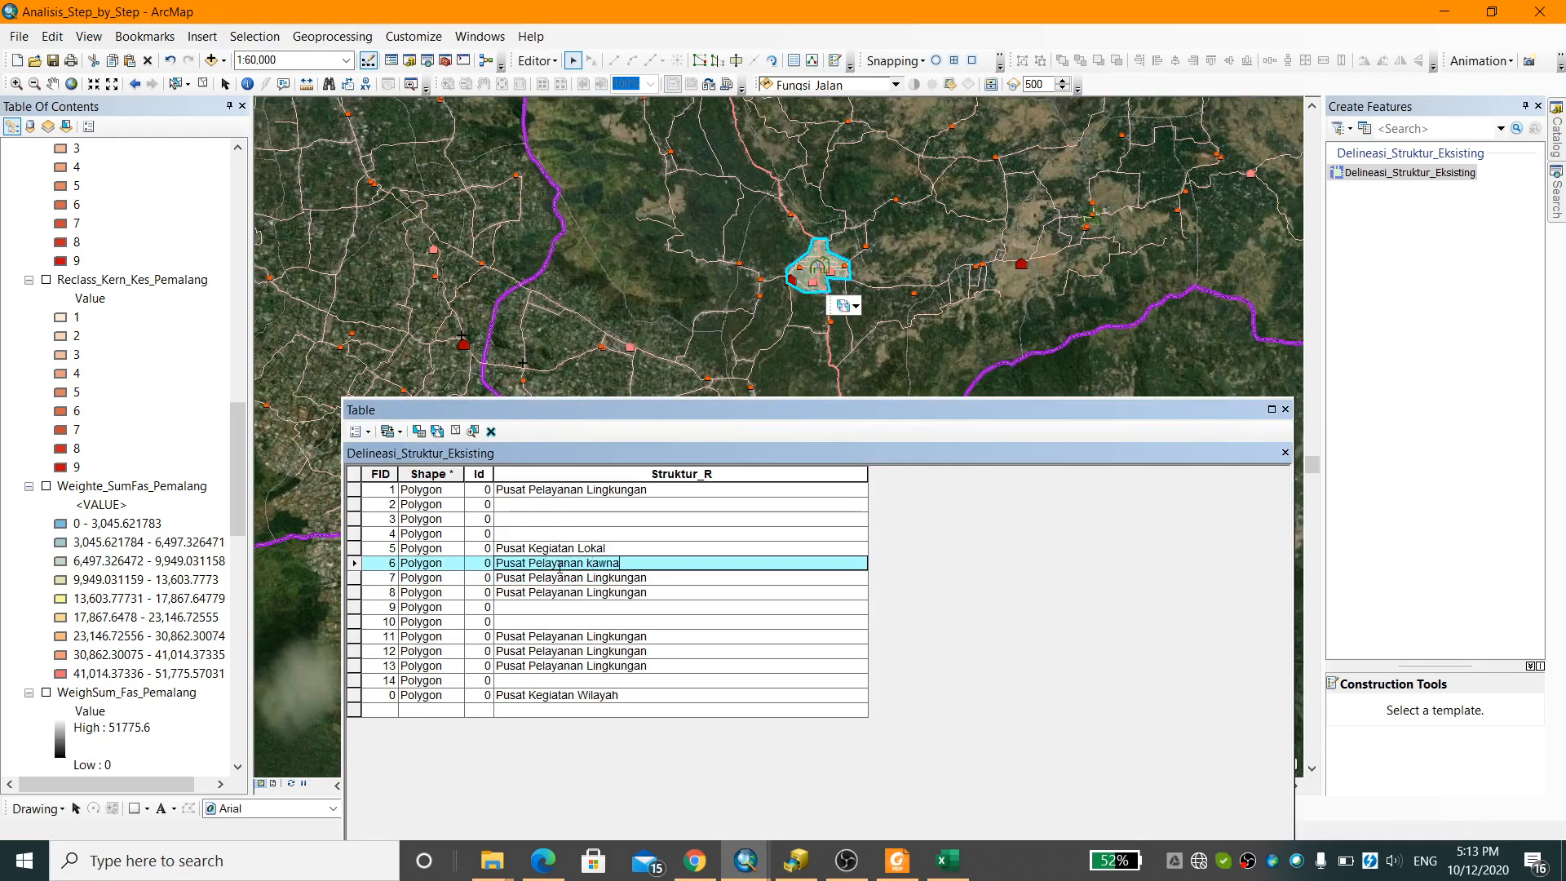
text(t Pelayanan k)
key(BackSpace)
text(Kawasa)
Compare the FID 6 centre with the neighbouring centres and change its Struktur_R to "Pusat Pelayanan Lingkungan"
drag(608, 346, 1148, 196)
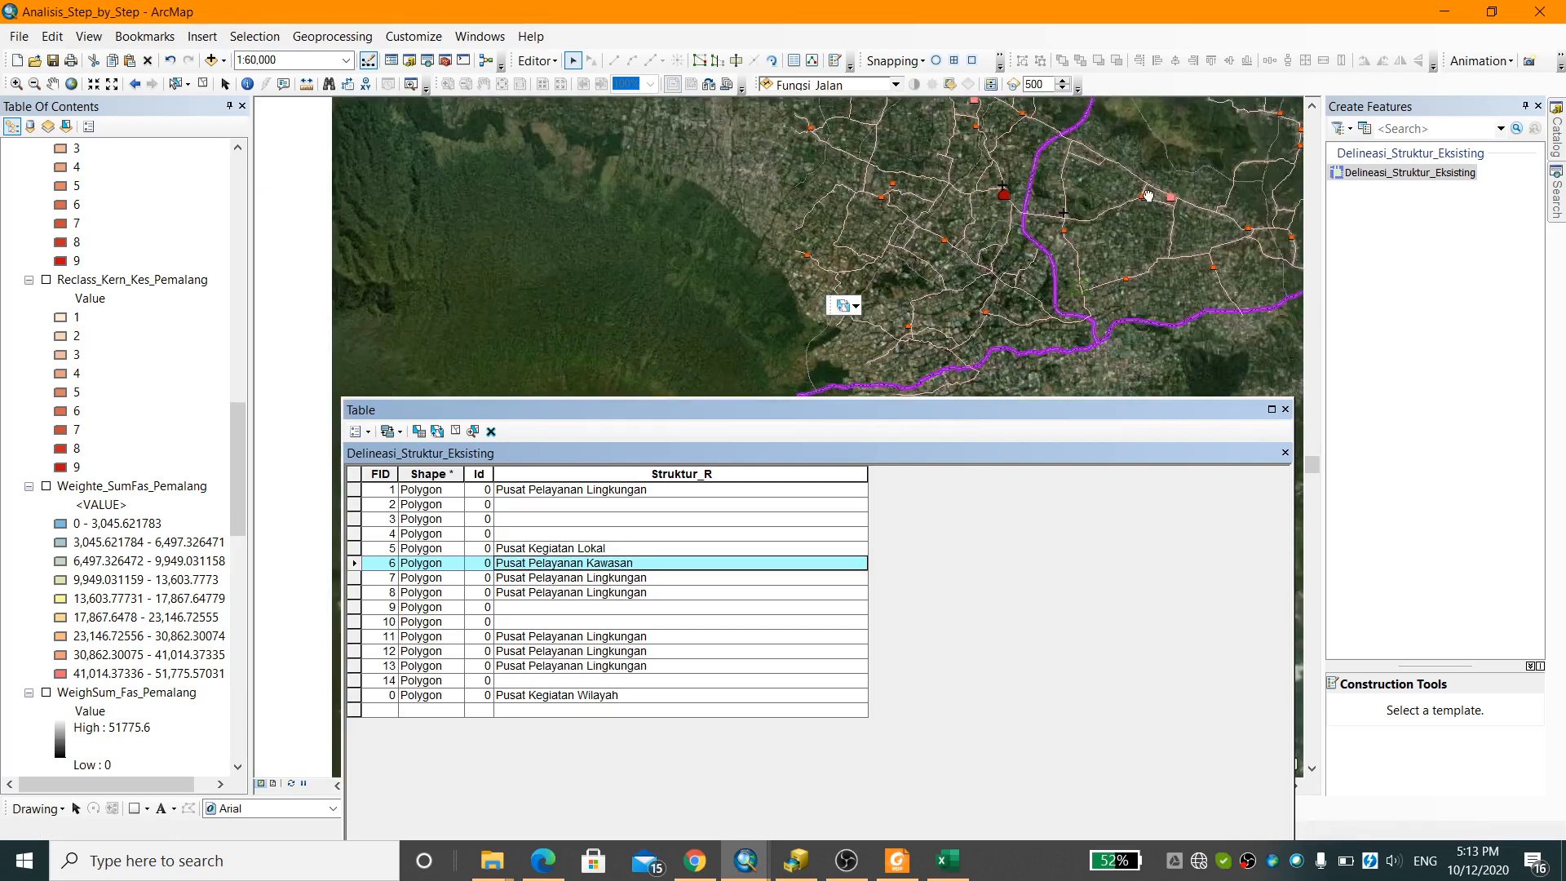
drag(1008, 208, 1074, 451)
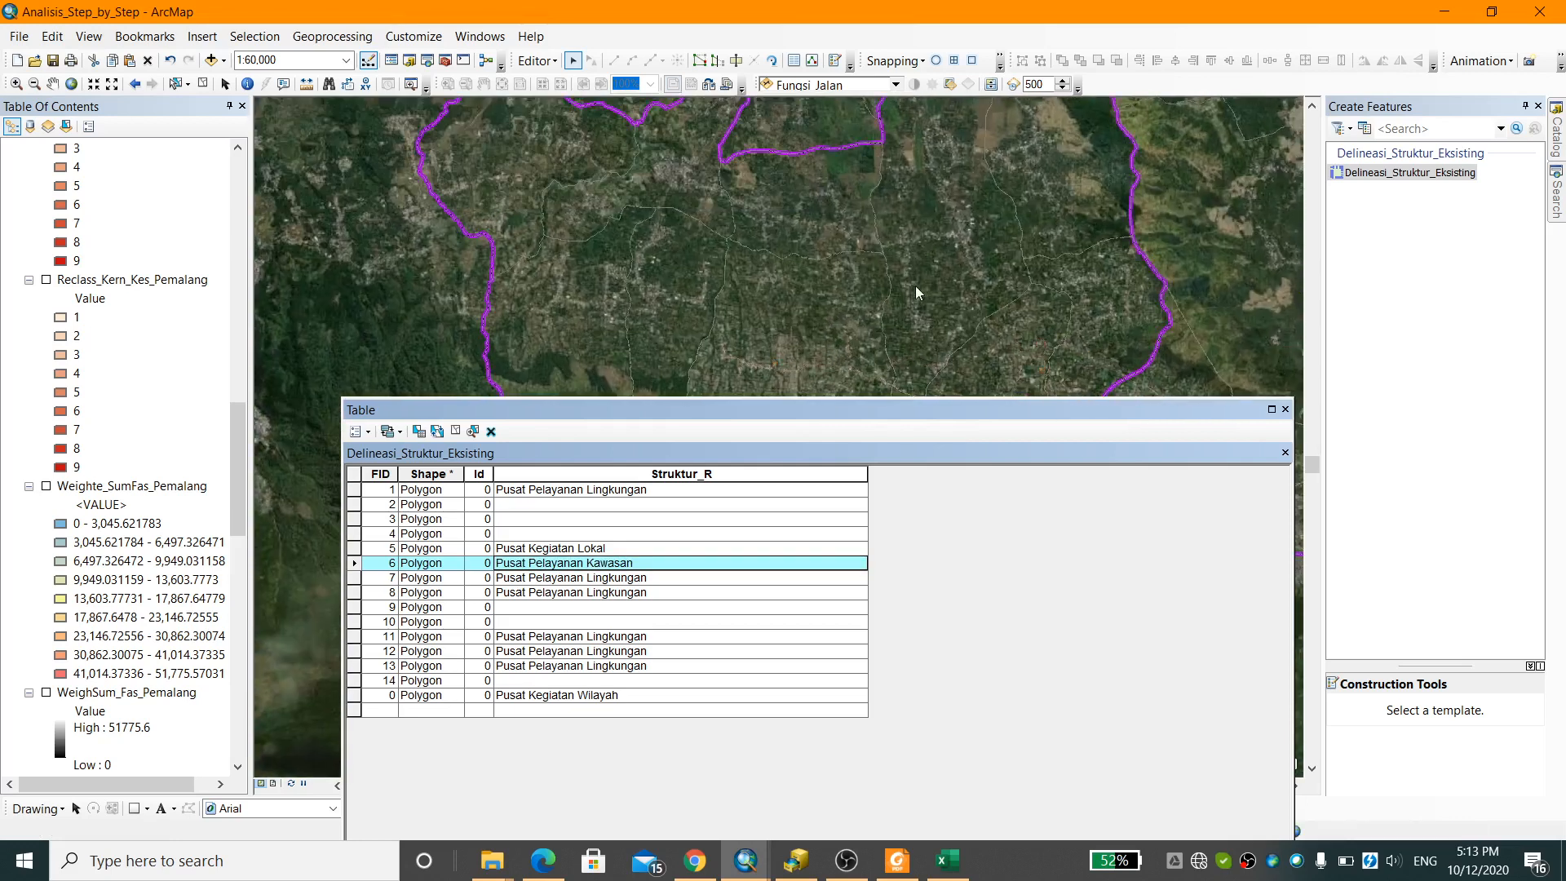
drag(879, 200, 944, 395)
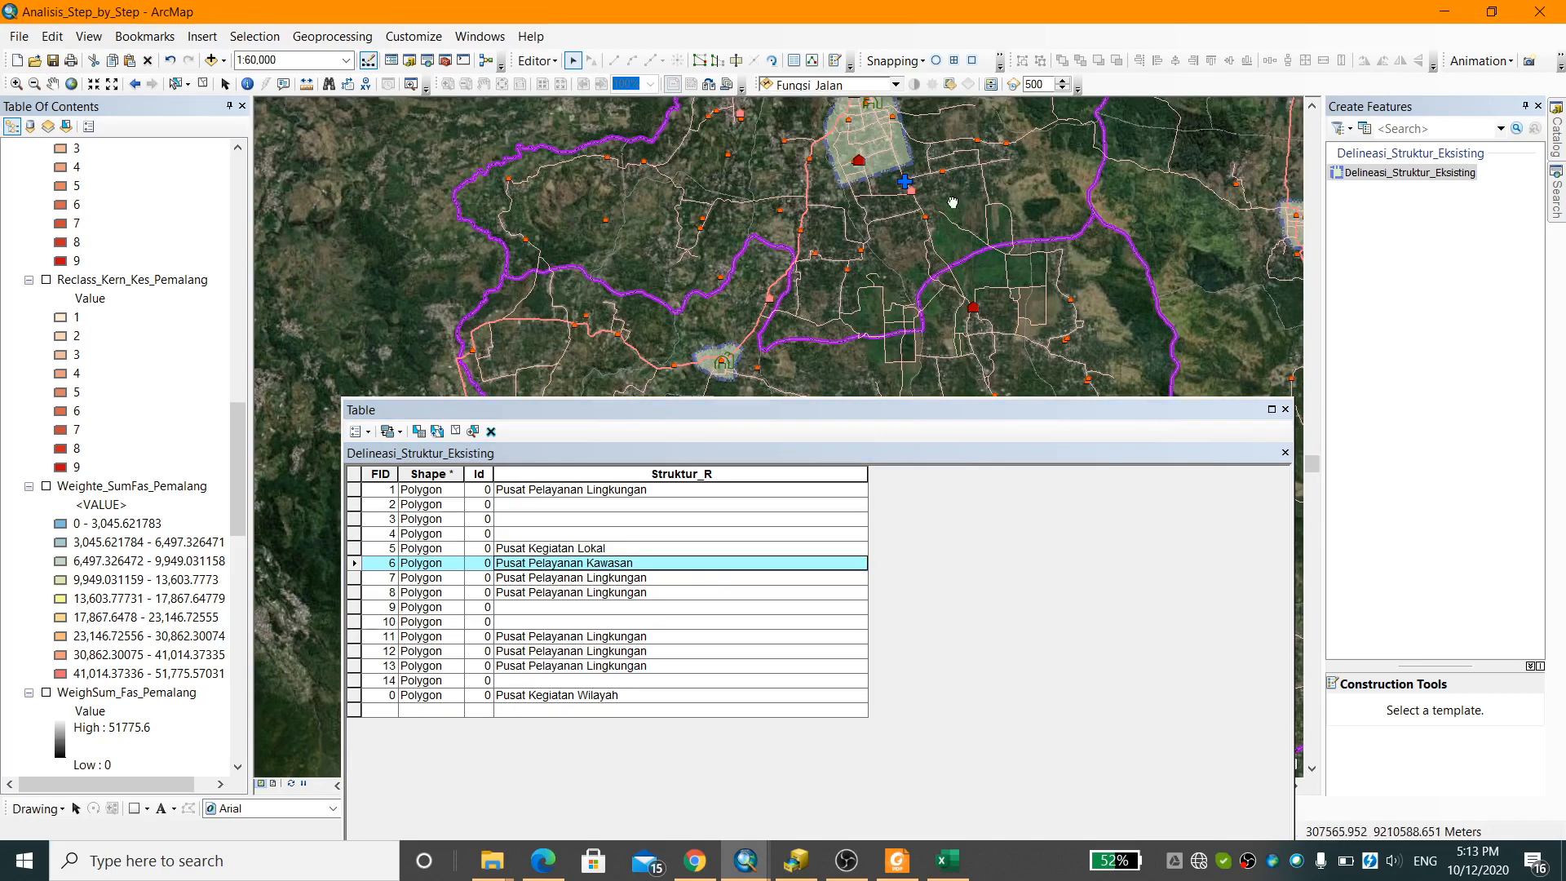
drag(949, 215, 823, 350)
drag(1015, 204, 808, 320)
drag(1070, 194, 1209, 142)
drag(904, 359, 776, 133)
drag(1029, 341, 741, 212)
drag(822, 263, 832, 294)
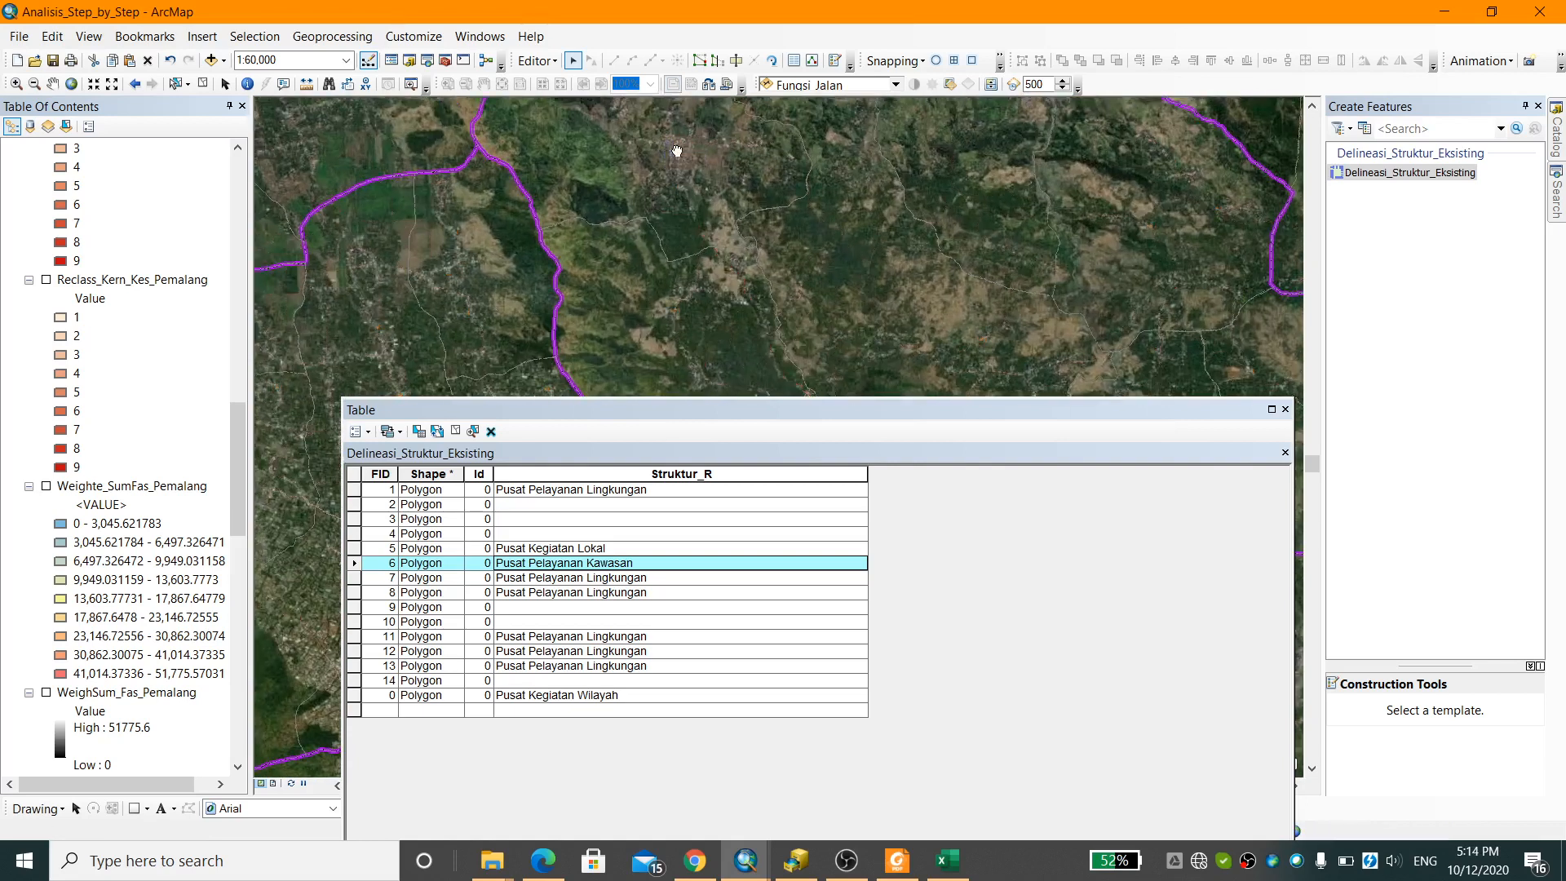
click(657, 563)
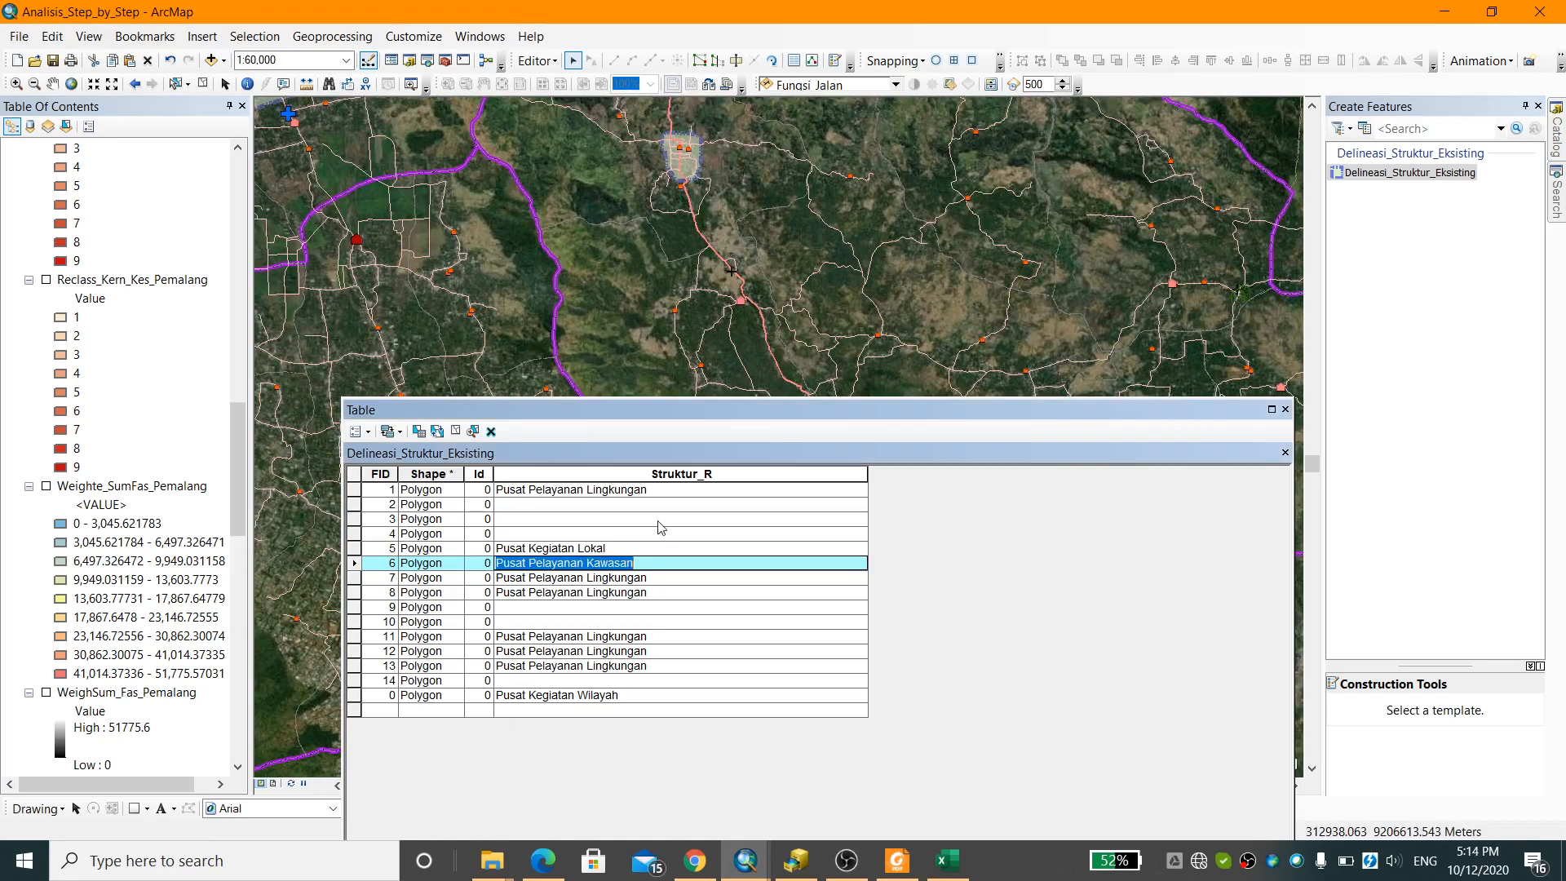
text(ingkung)
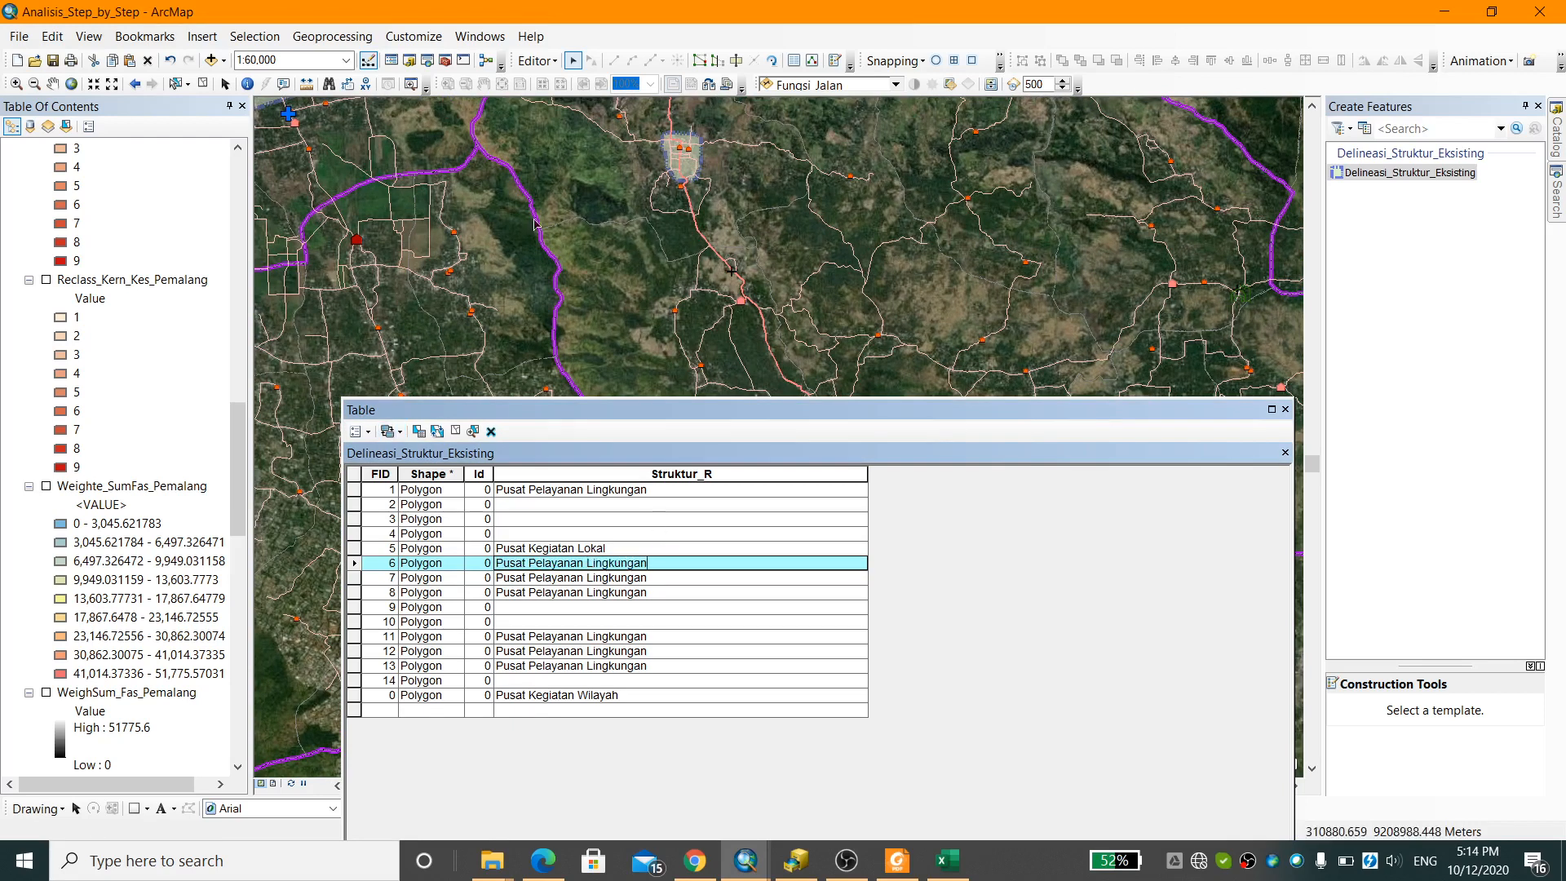
Select the large delineation polygon in the west, northeast of the small FID 9 centre (FID 3), and set its Struktur_R to "Pusat Pelayanan Kawasan"
drag(620, 228, 936, 288)
click(591, 149)
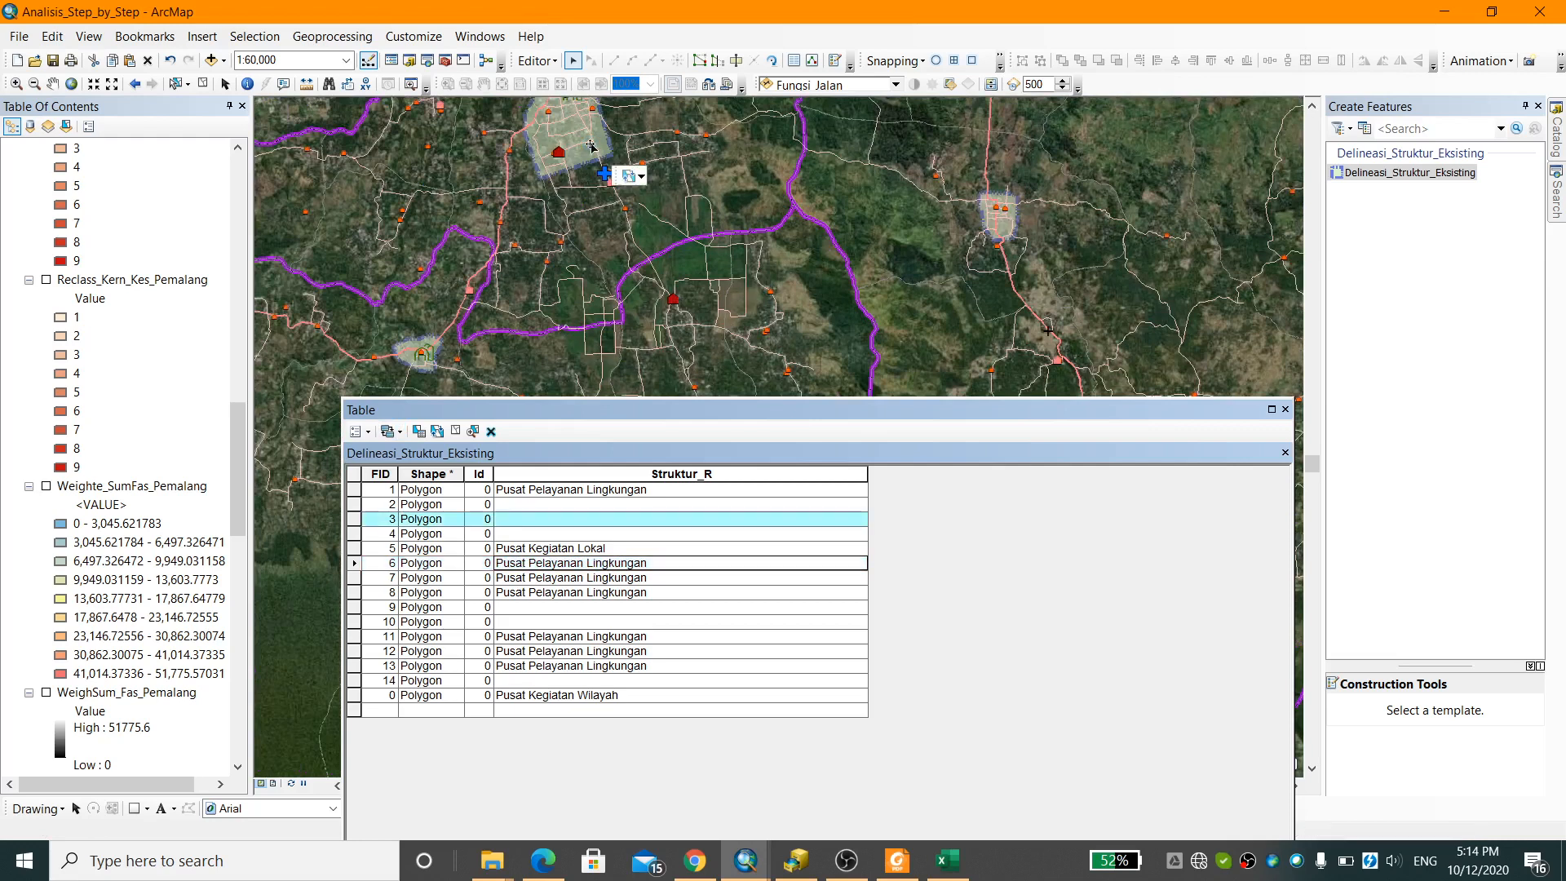
click(539, 522)
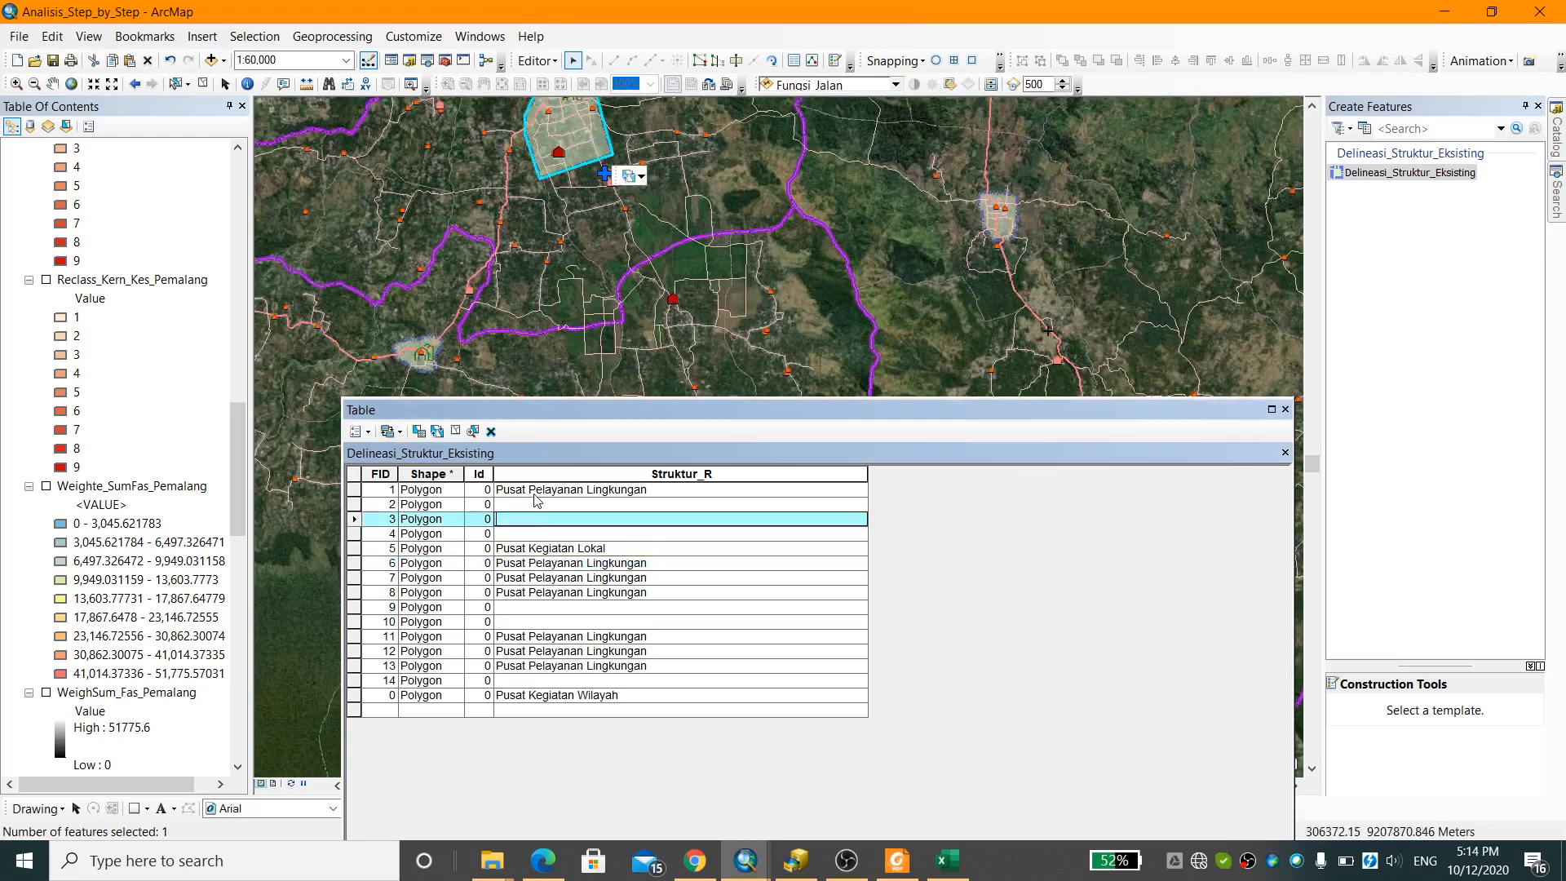
text(Pusat Pelayanan kawa)
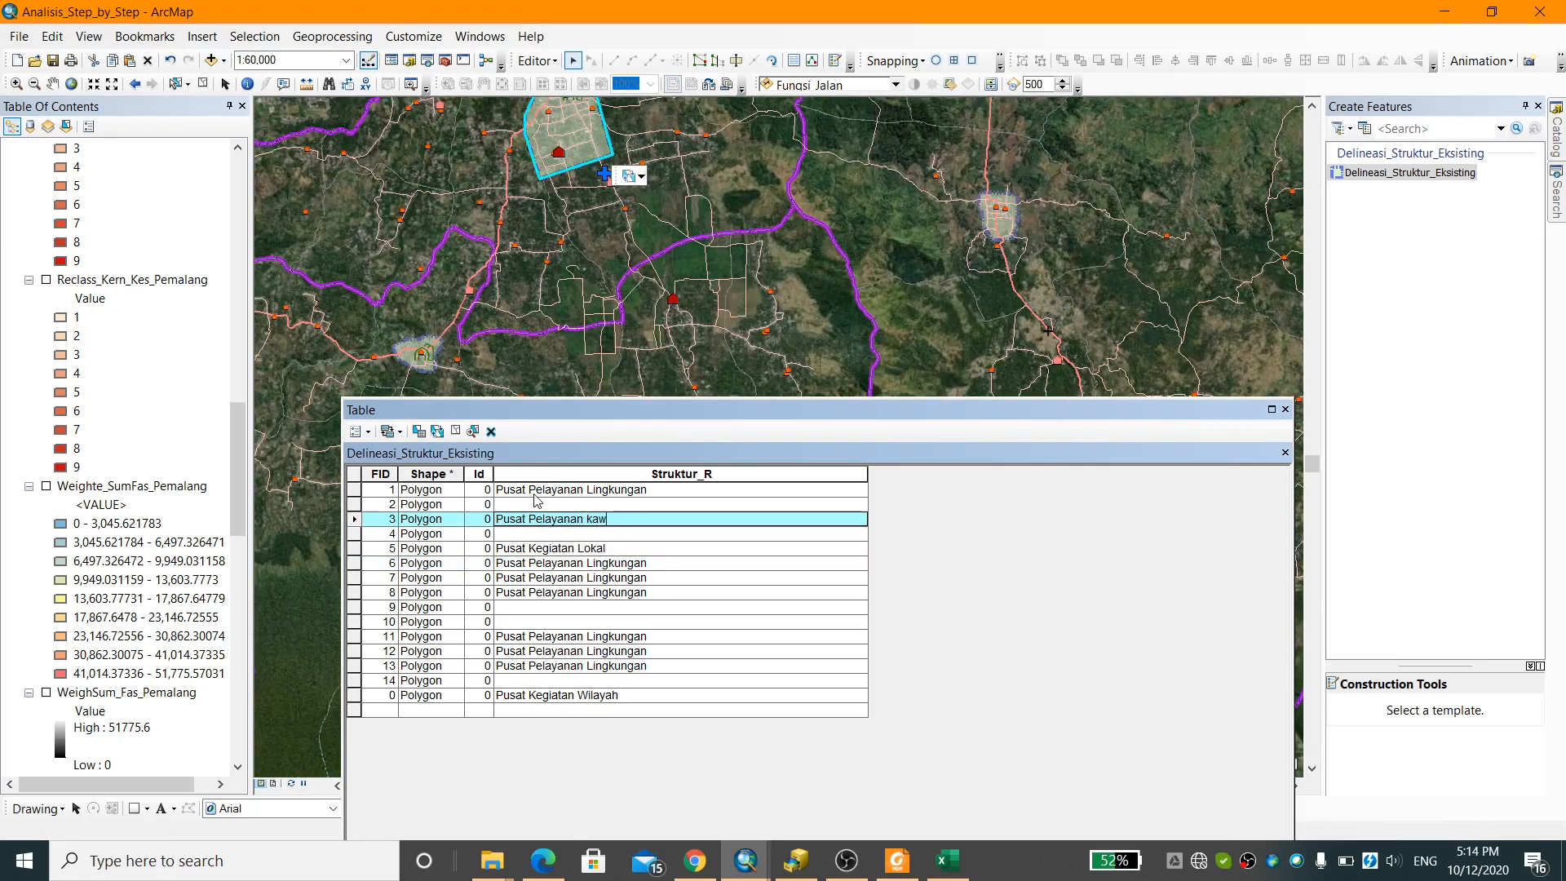
key(BackSpace)
key(BackSpace)
key(BackSpace)
text(Kawasan)
key(Return)
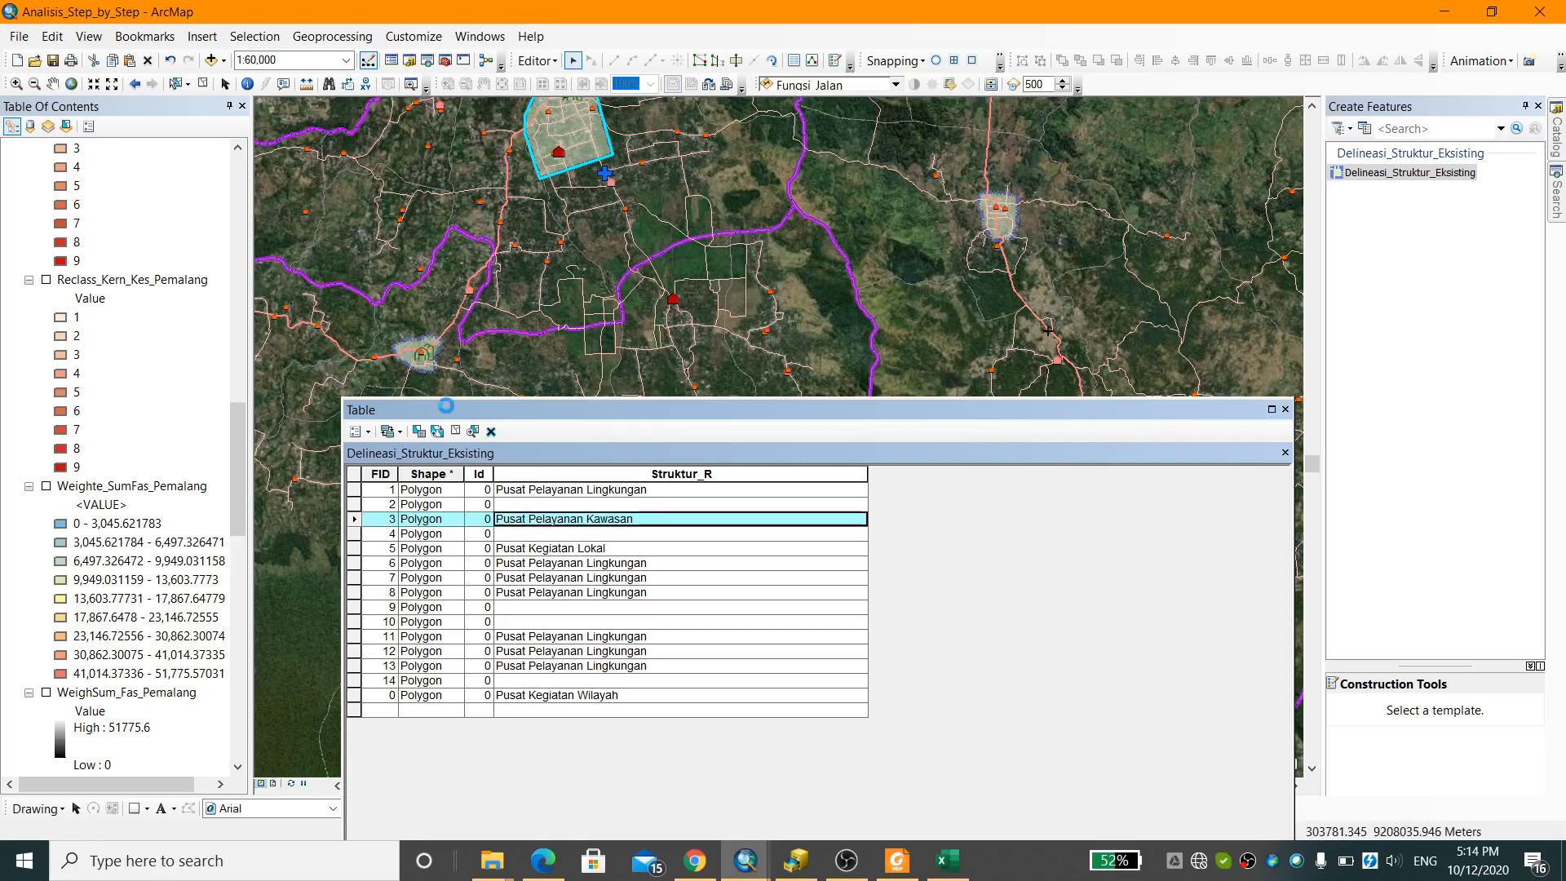
Select the small delineation polygon southwest of the FID 3 centre (FID 9) and set its Struktur_R to "Pusat Pelayanan Lingkungan"
click(409, 353)
click(414, 338)
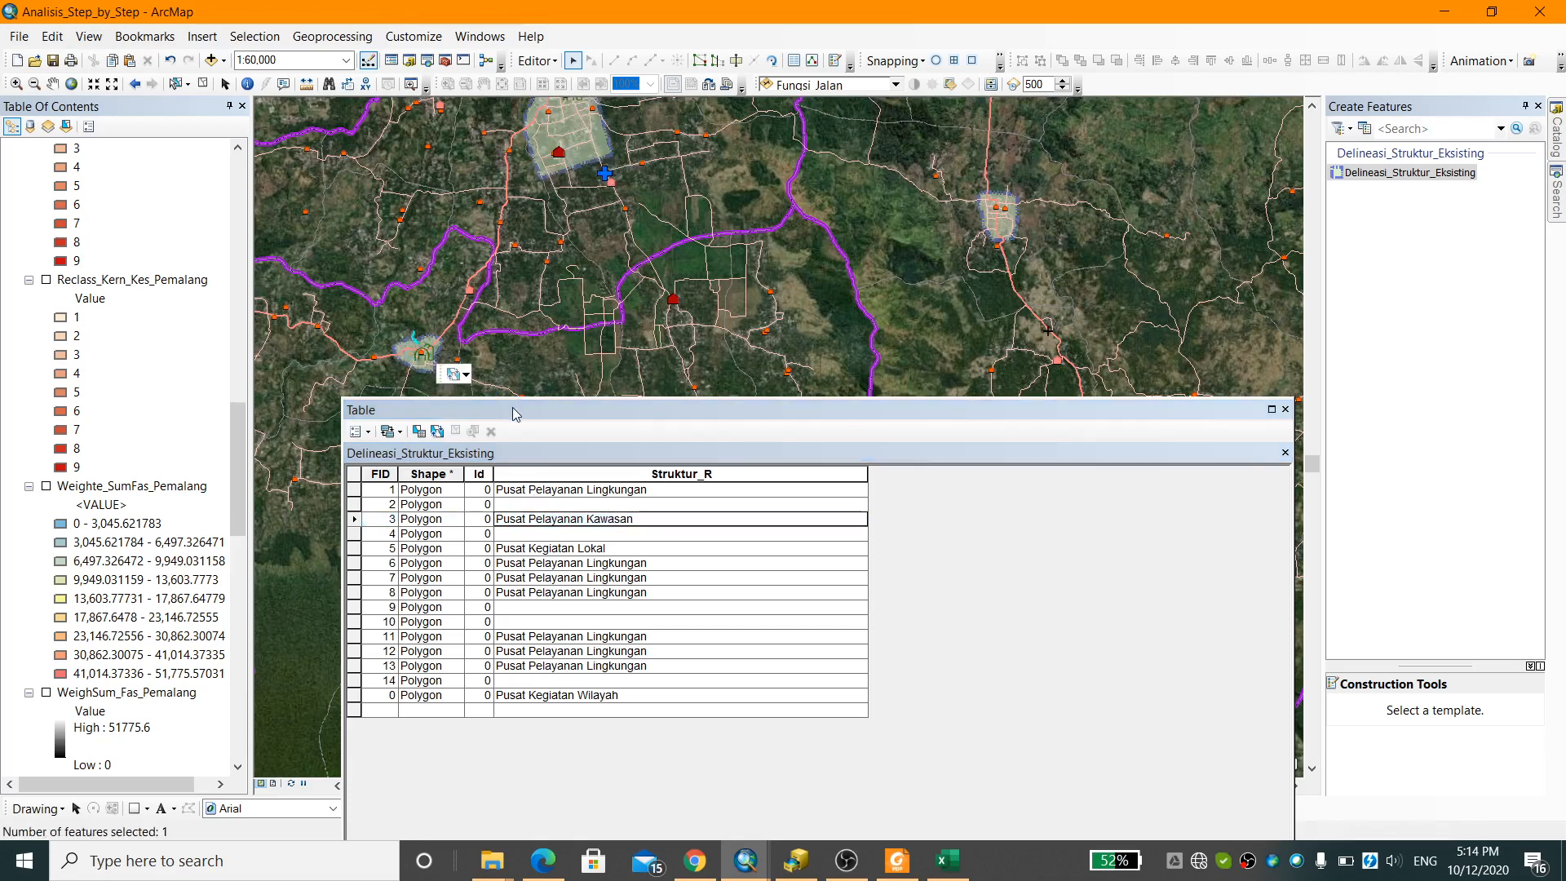
click(401, 346)
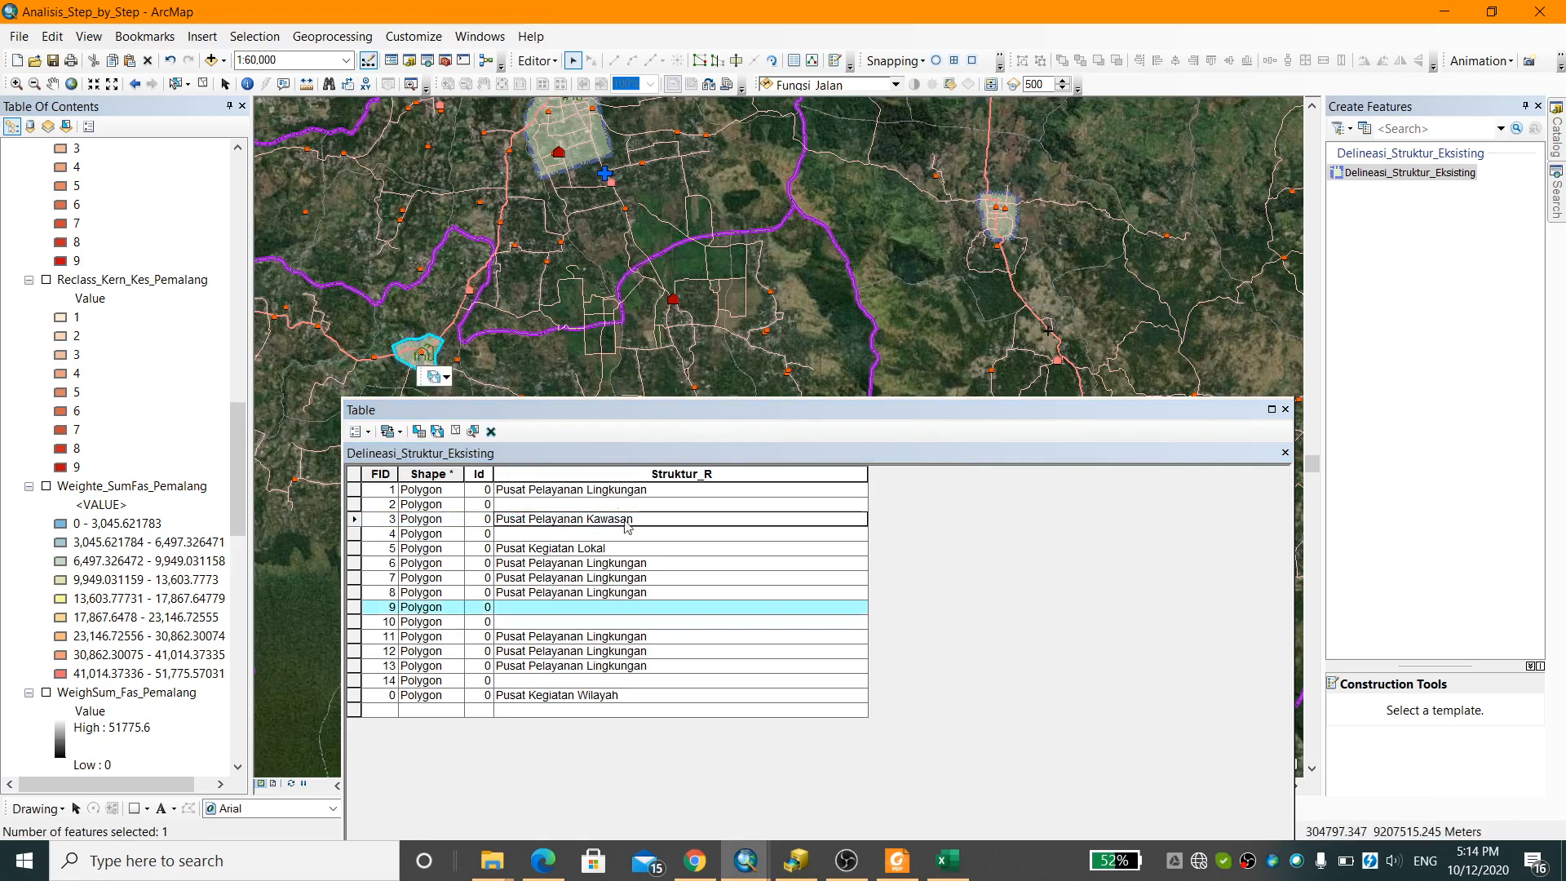
click(604, 608)
text(P)
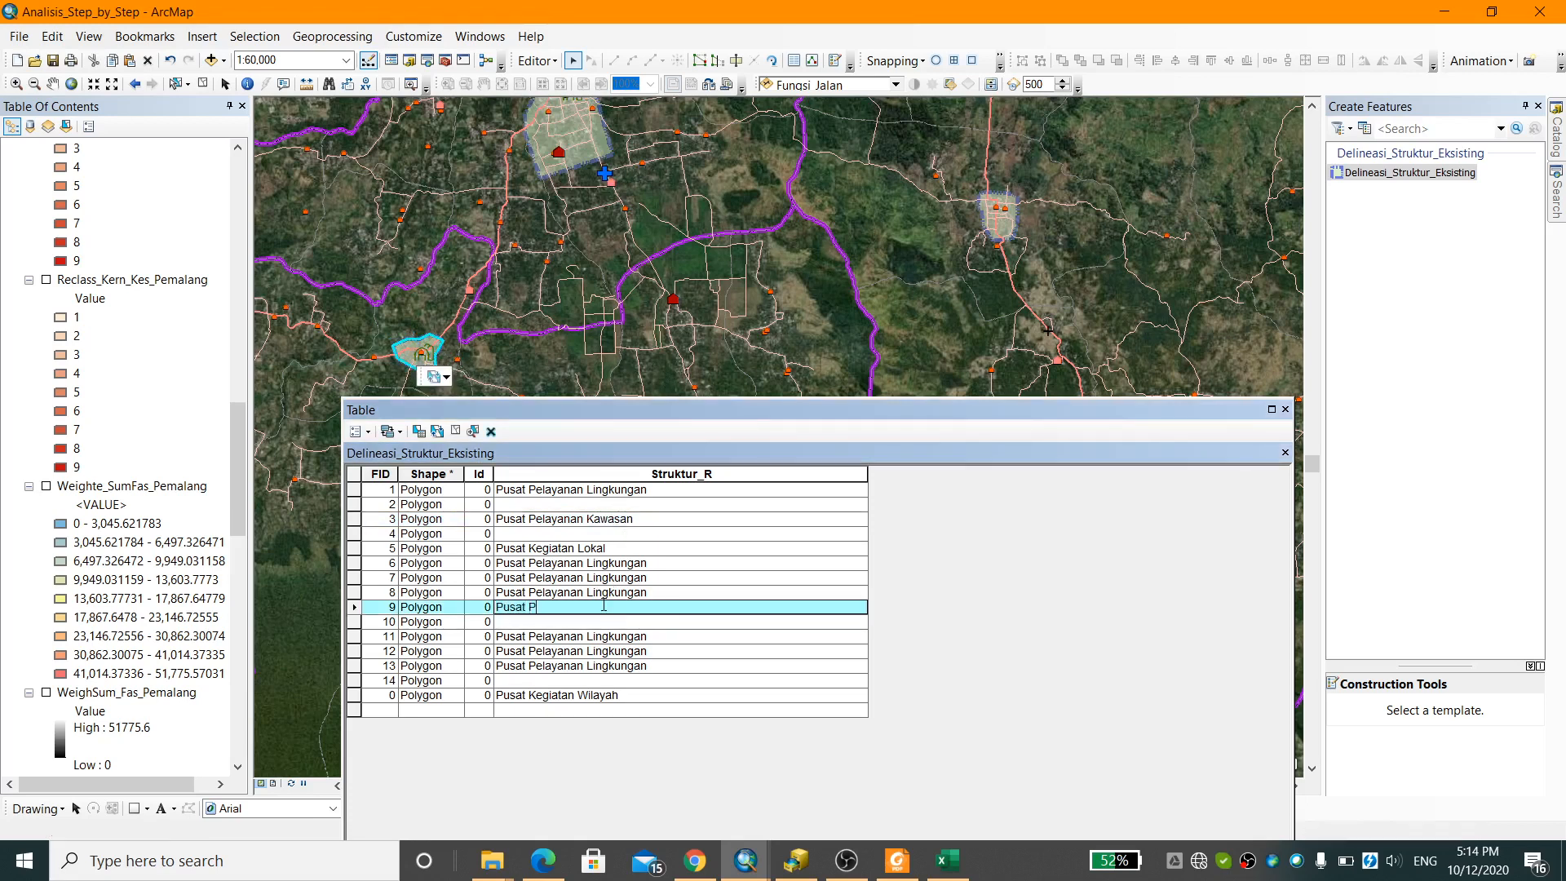
text(iusat Pelayanan Kawasan)
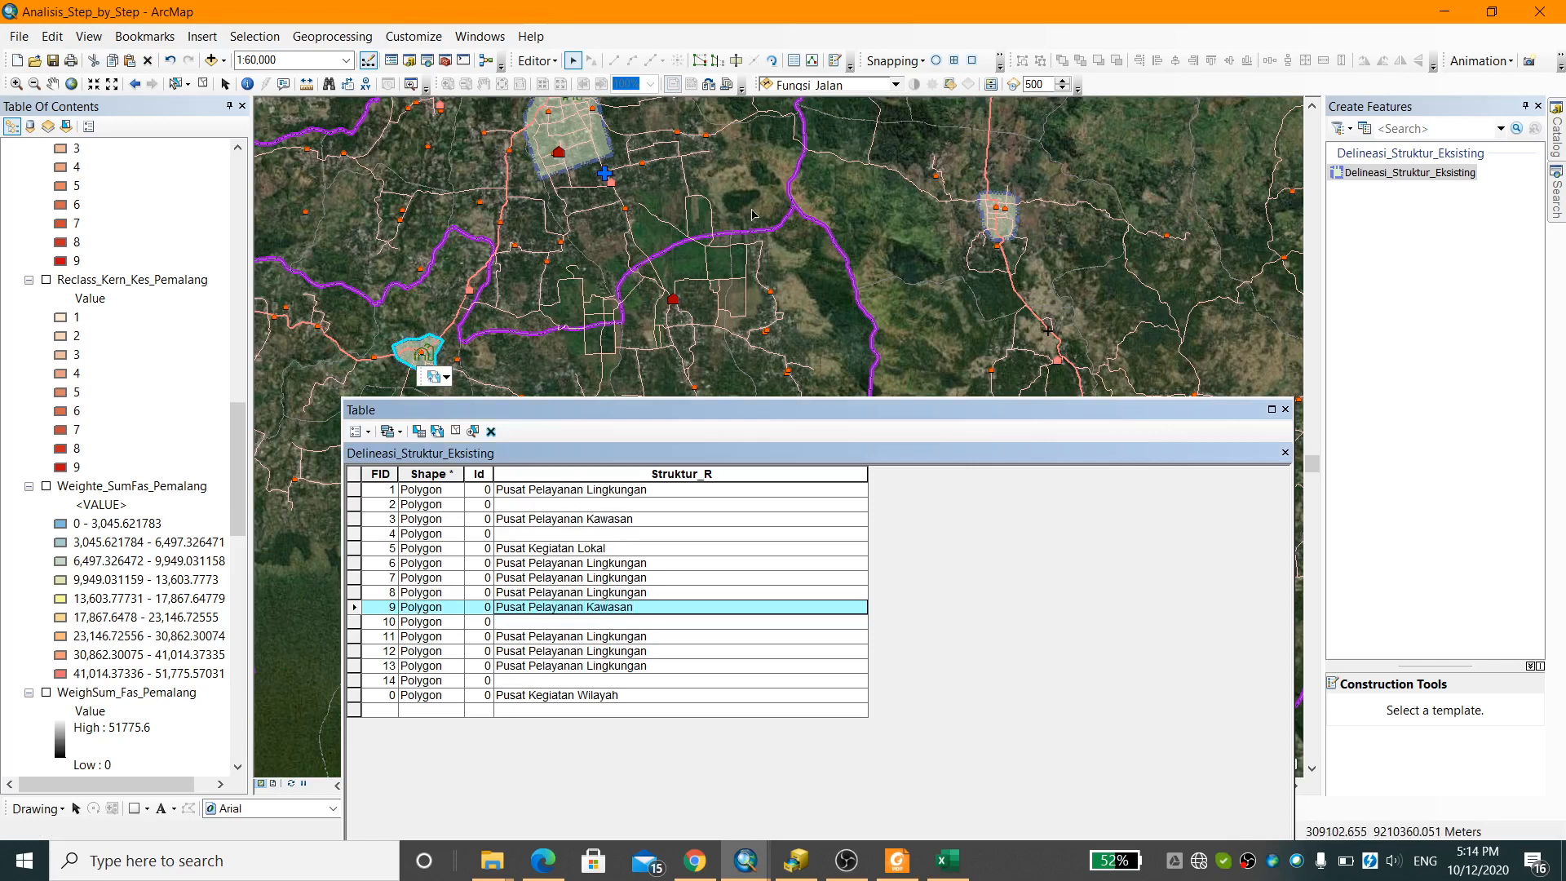
key(BackSpace)
key(BackSpace)
text(Lingkung)
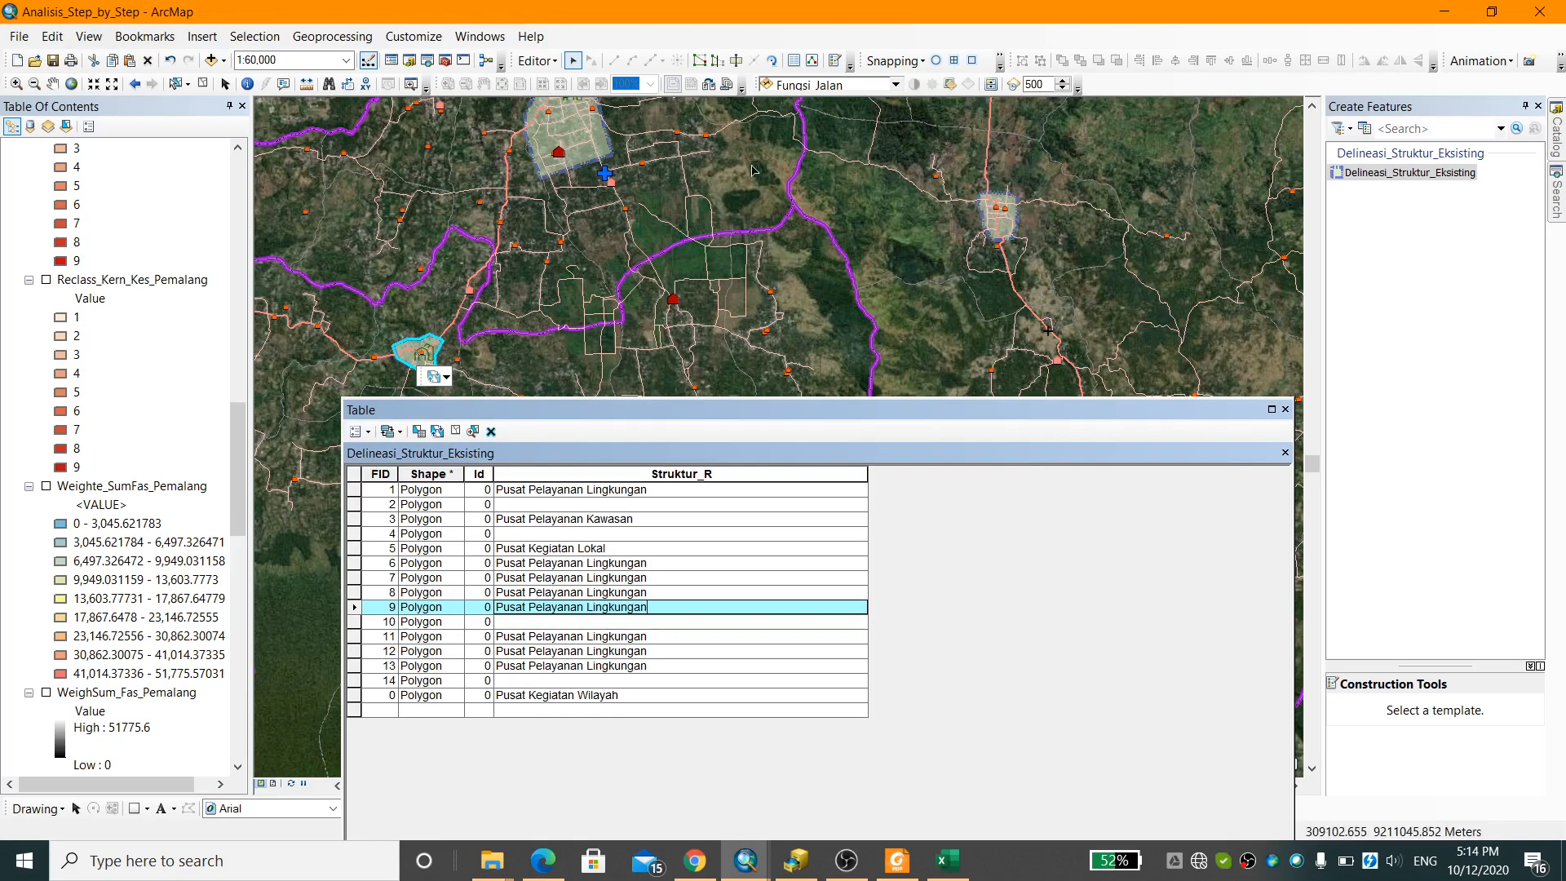
Select the large delineation polygon on the main road in the north (FID 2) and set its Struktur_R to "Pusat Pelayanan Kawasan"
drag(681, 277, 622, 389)
drag(954, 186, 859, 322)
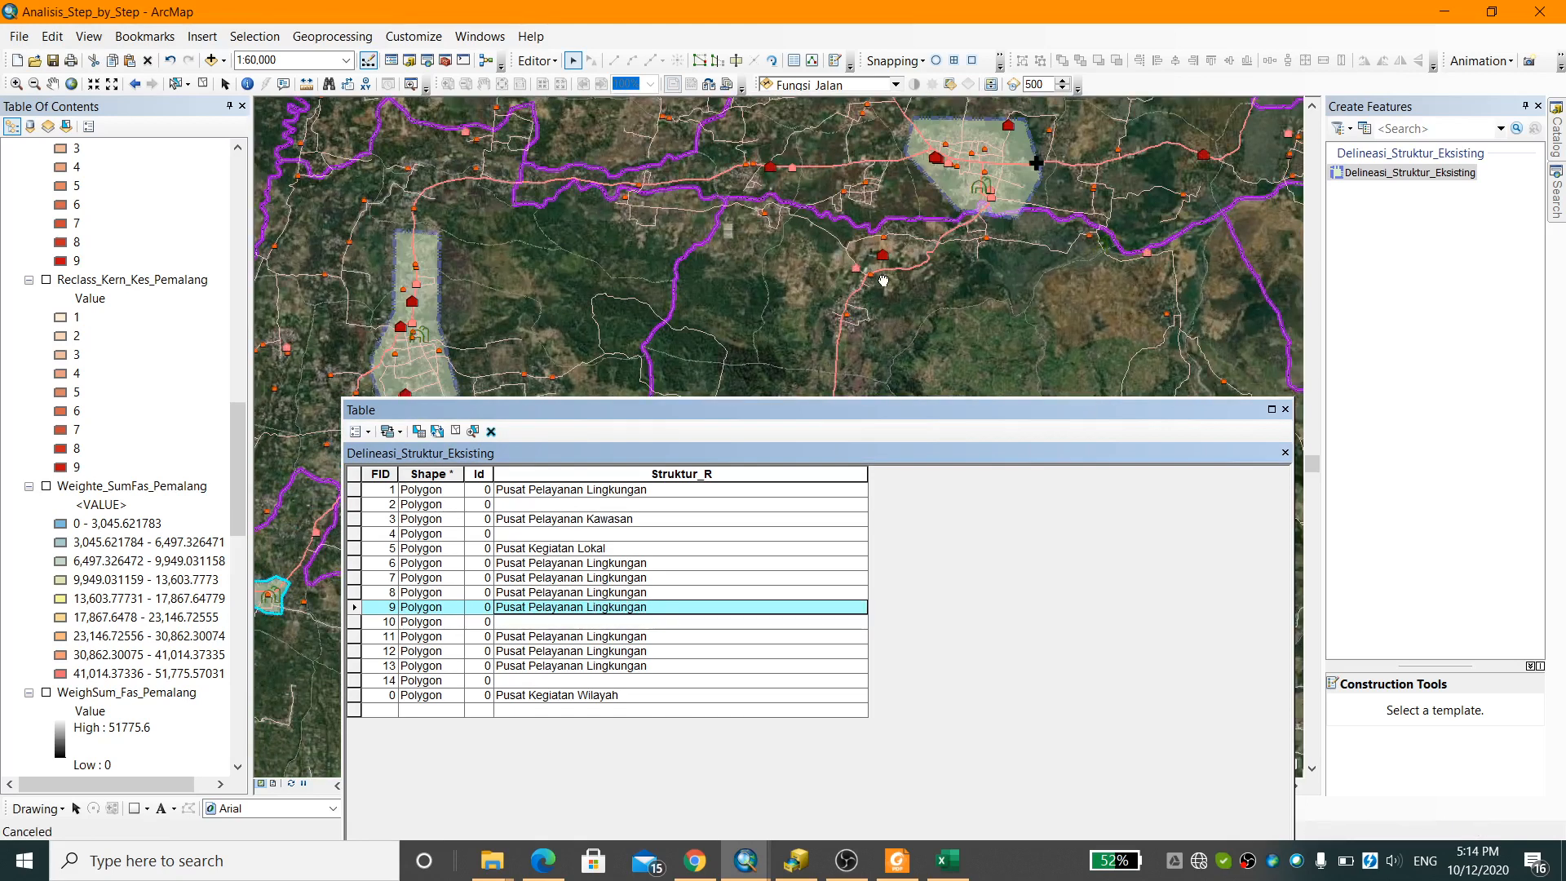
drag(1018, 179, 852, 346)
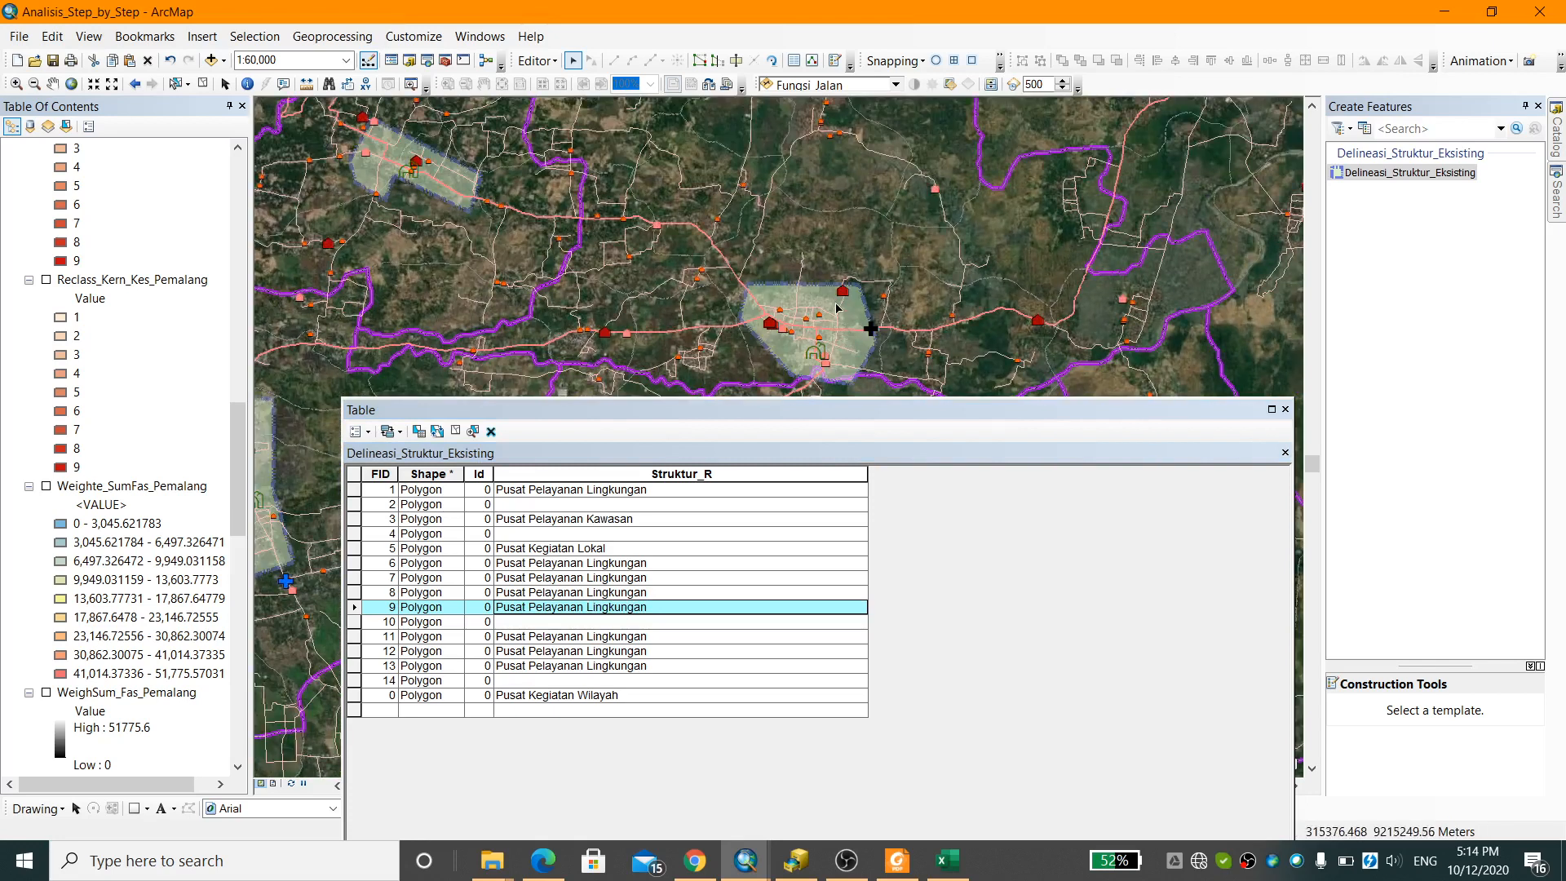
click(836, 320)
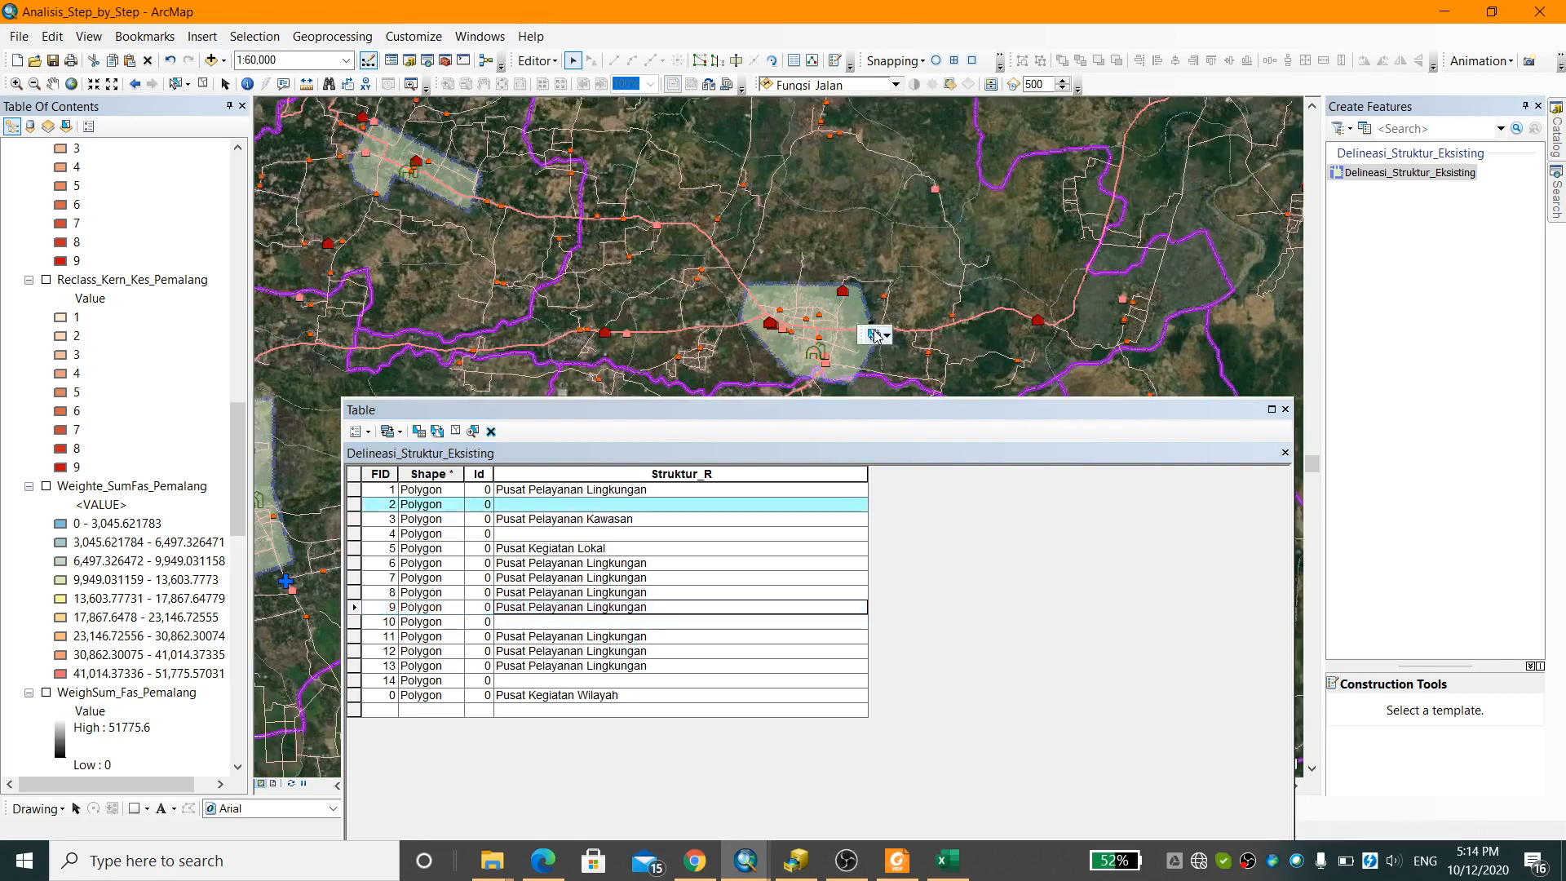
click(565, 504)
text(Pusat Pelayanan Kawasan)
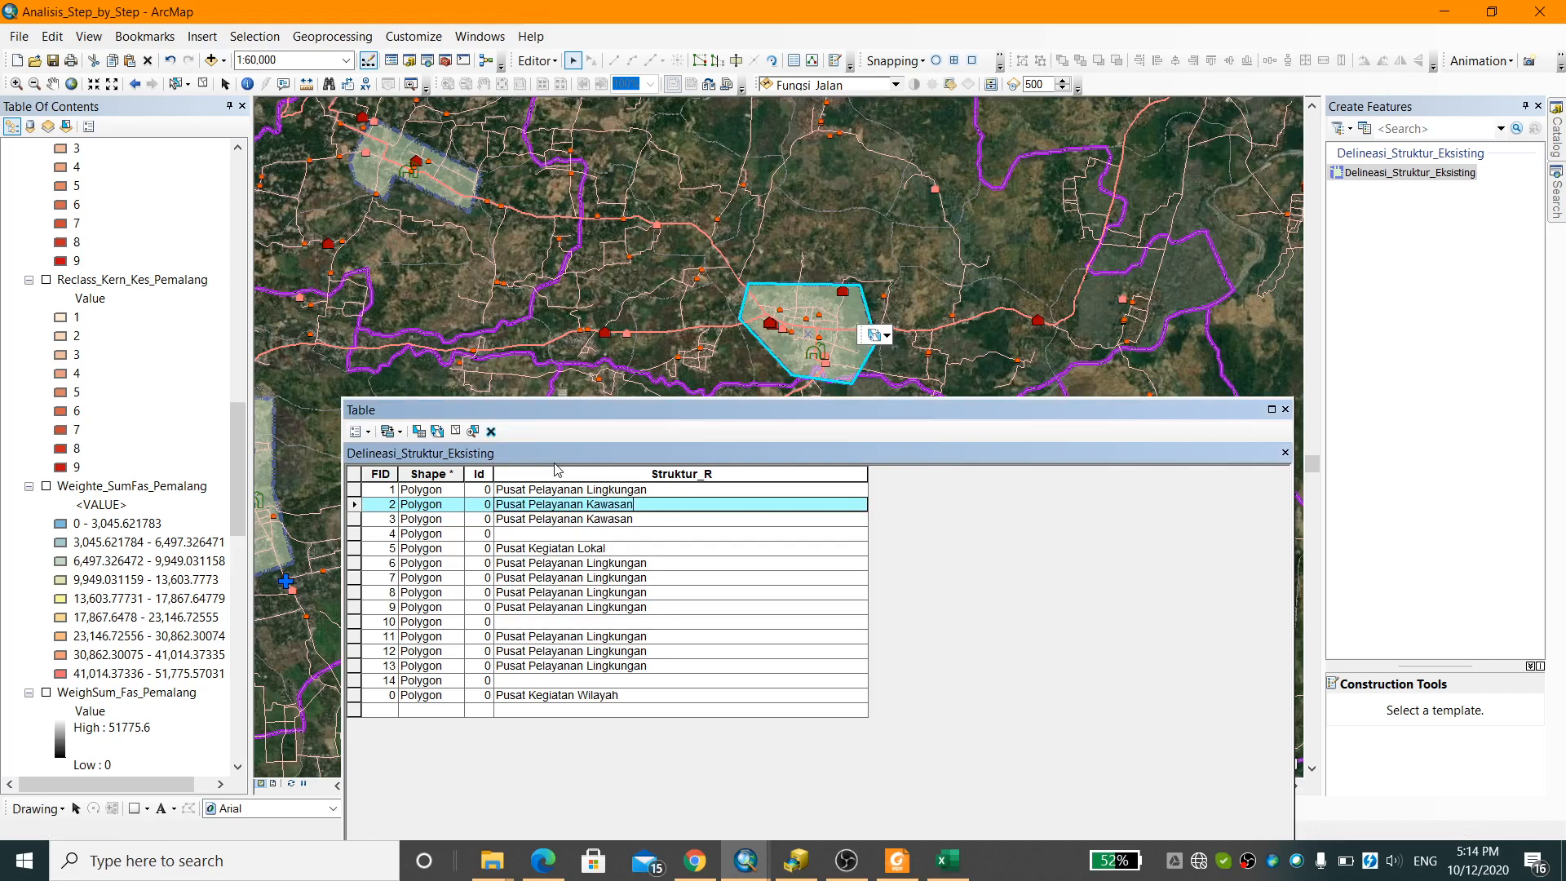
Select the delineation polygon in the northwest, up the road from the FID 2 centre (FID 4), and set its Struktur_R to "Pusat Pelayanan Kawasan"
click(399, 155)
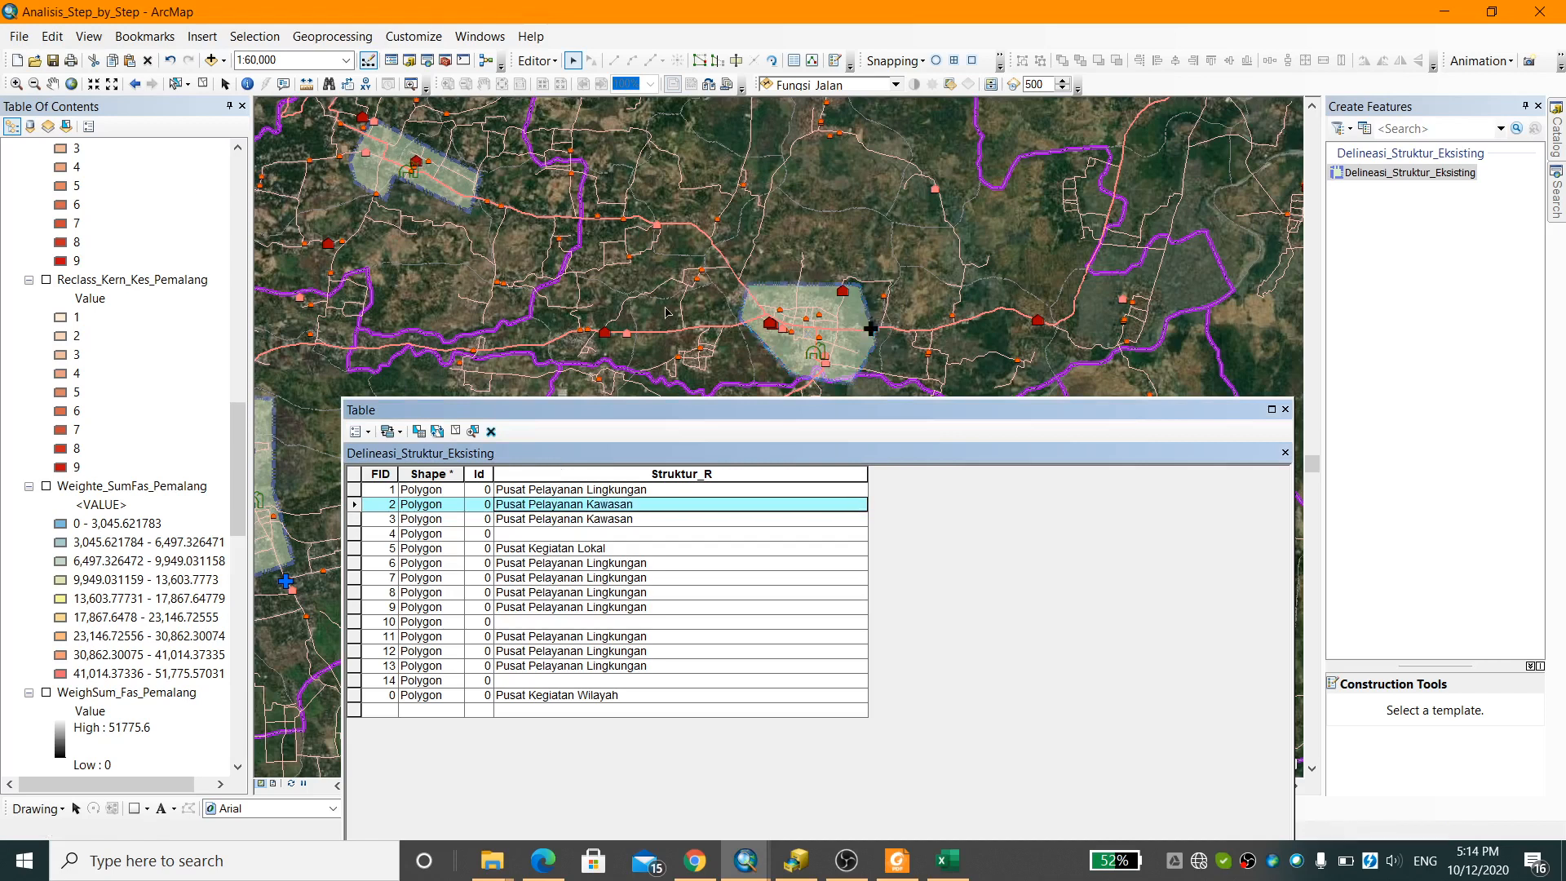
drag(565, 171, 689, 178)
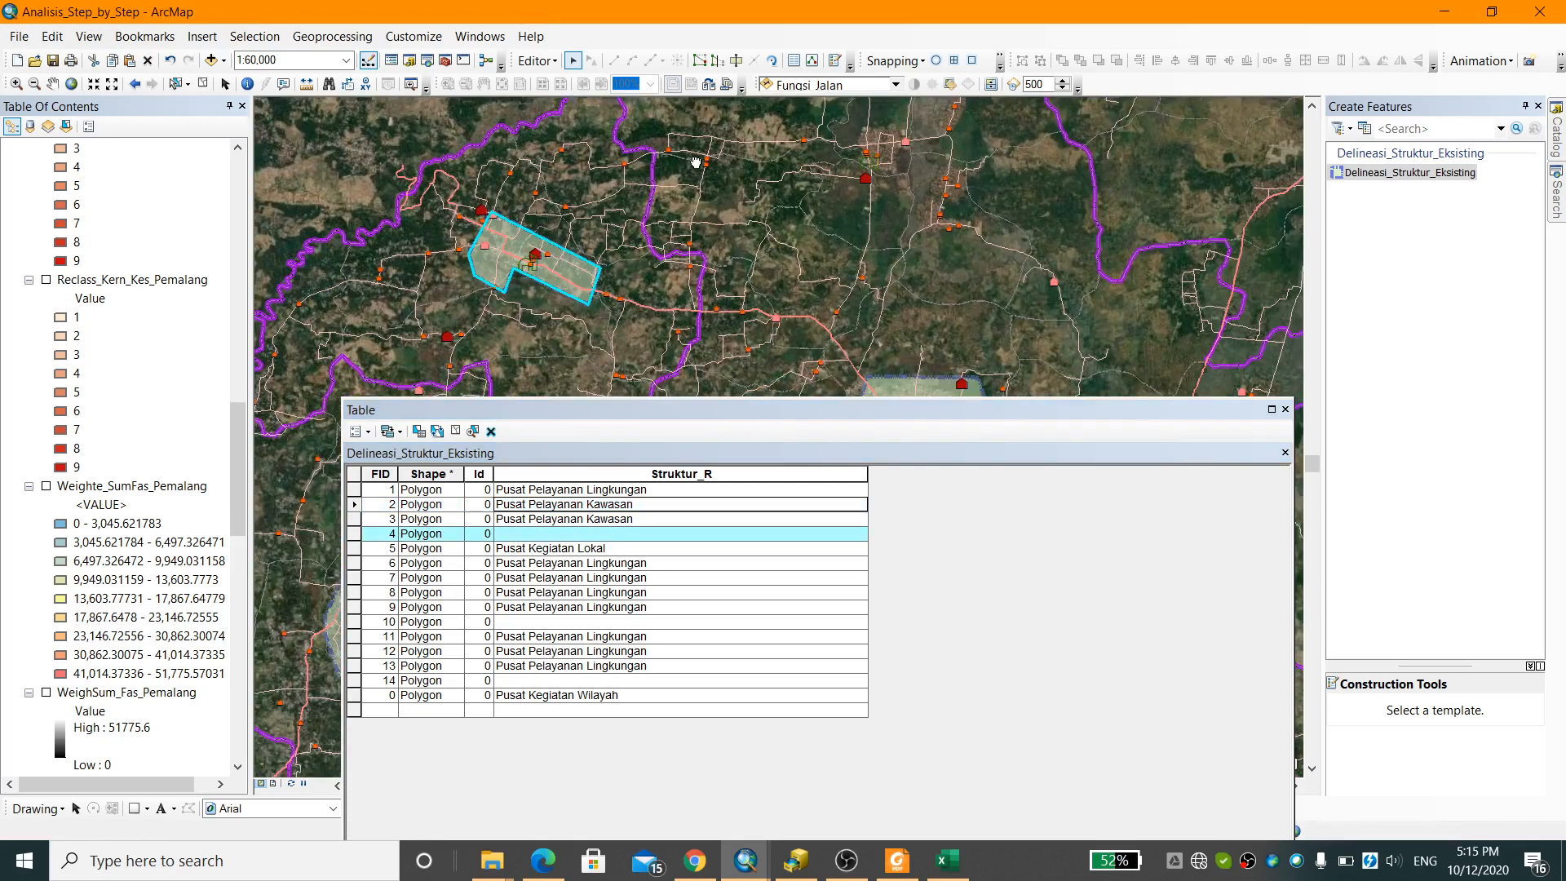
drag(811, 274, 851, 267)
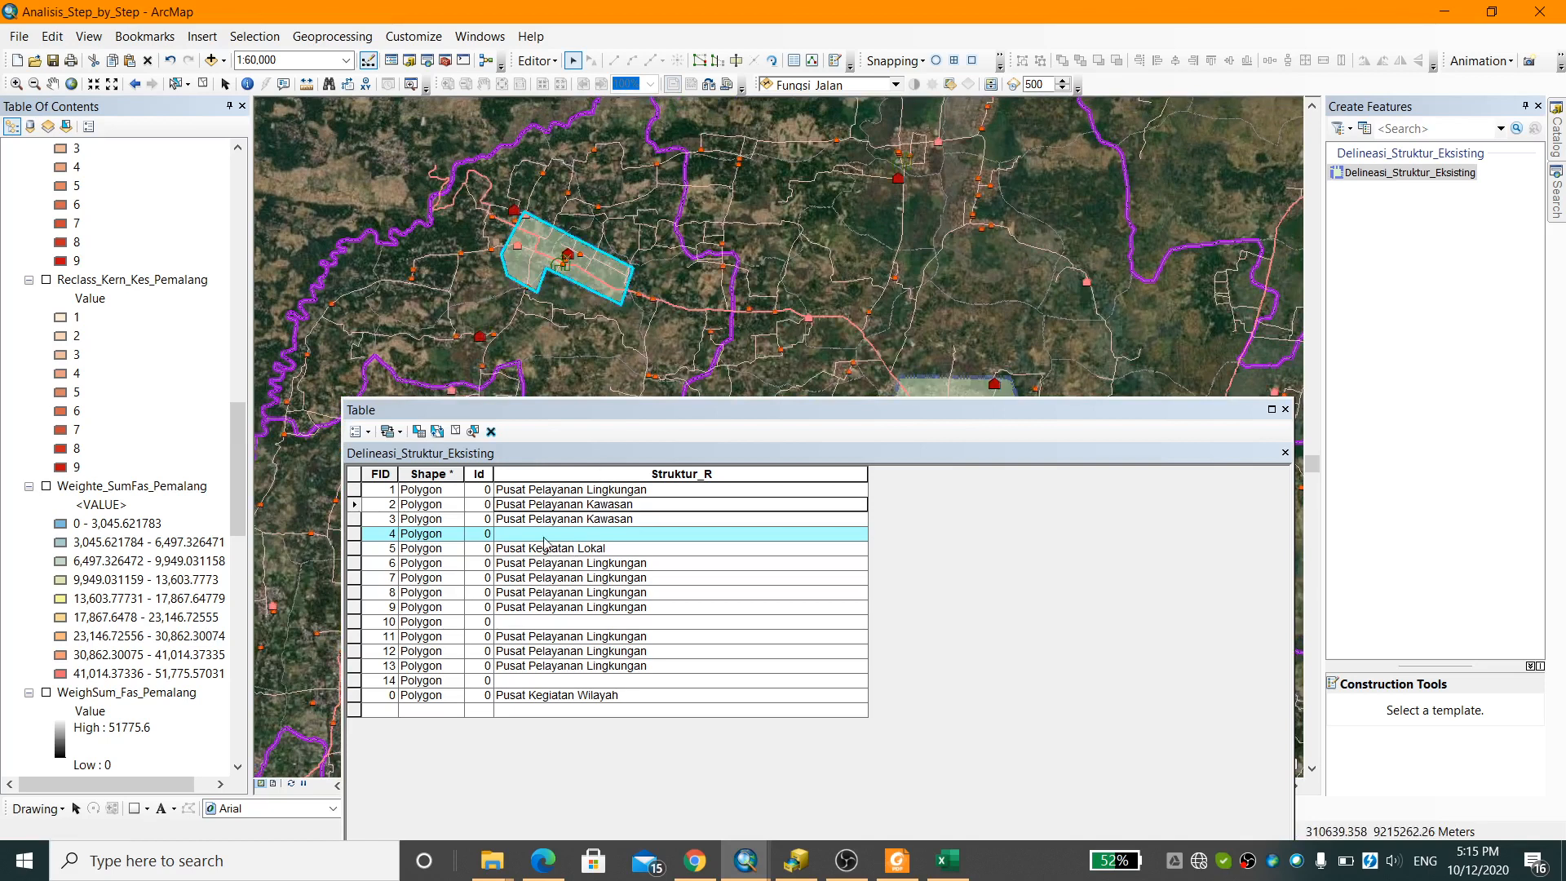
click(499, 533)
text(Pusat P)
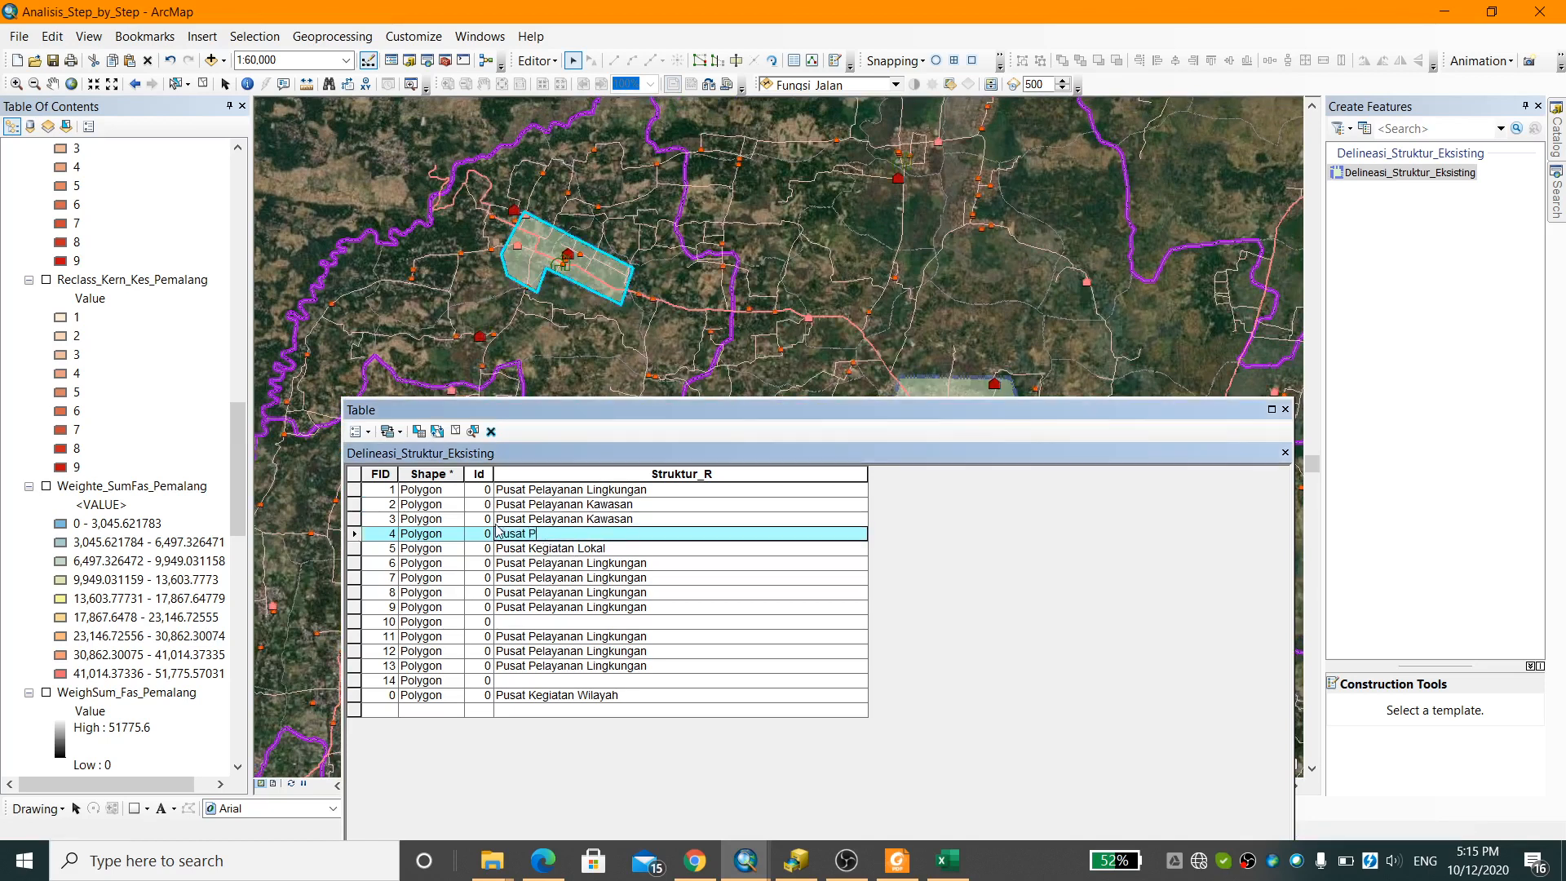
text(elayanan kawasan)
drag(893, 244, 810, 263)
double_click(354, 624)
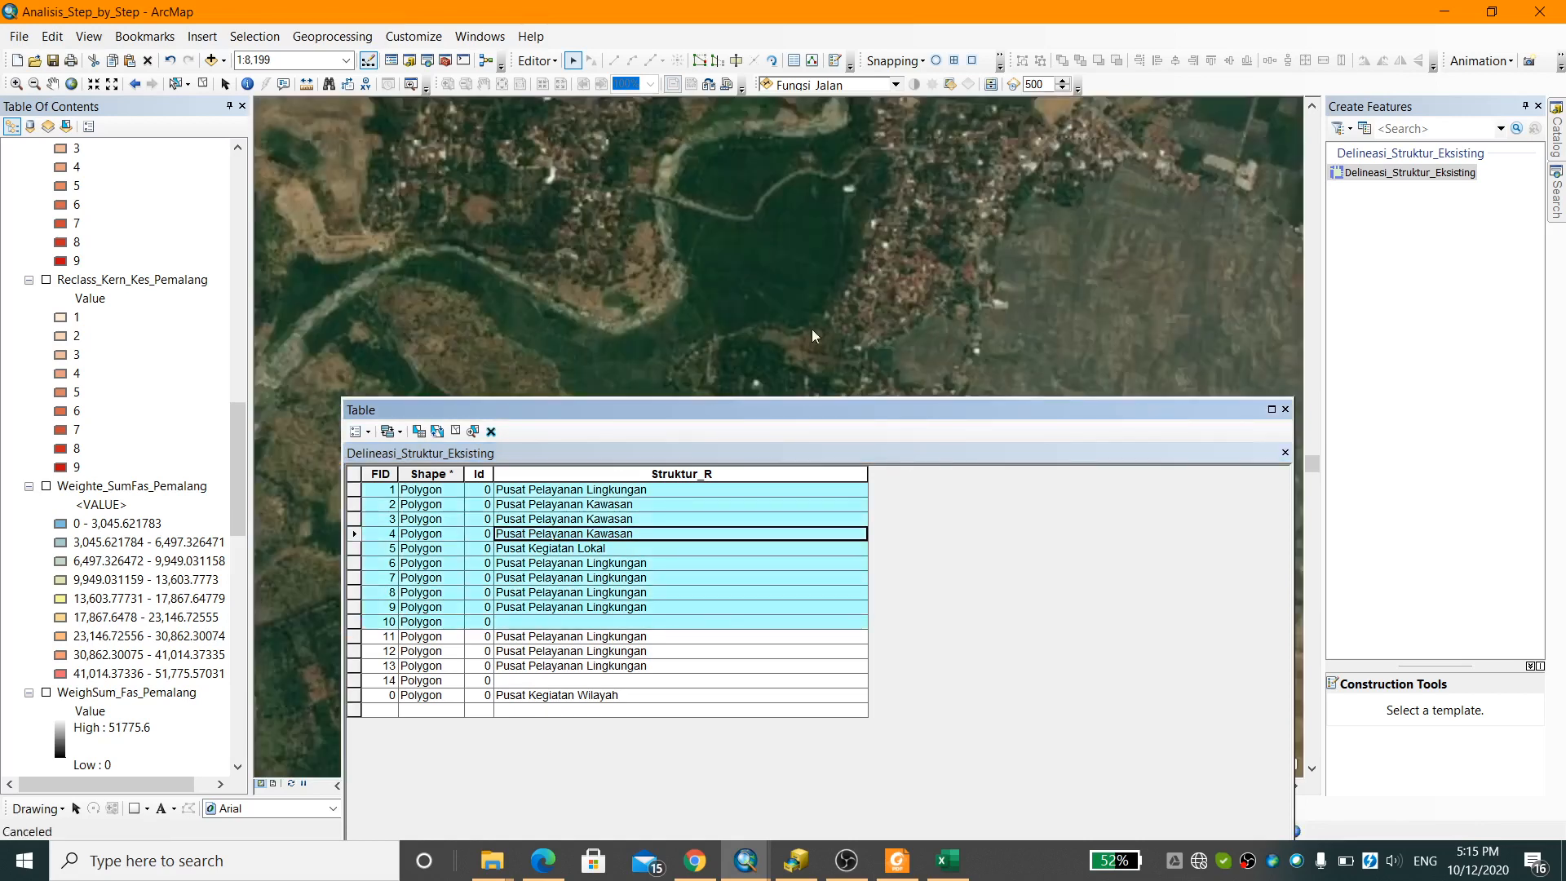
click(354, 625)
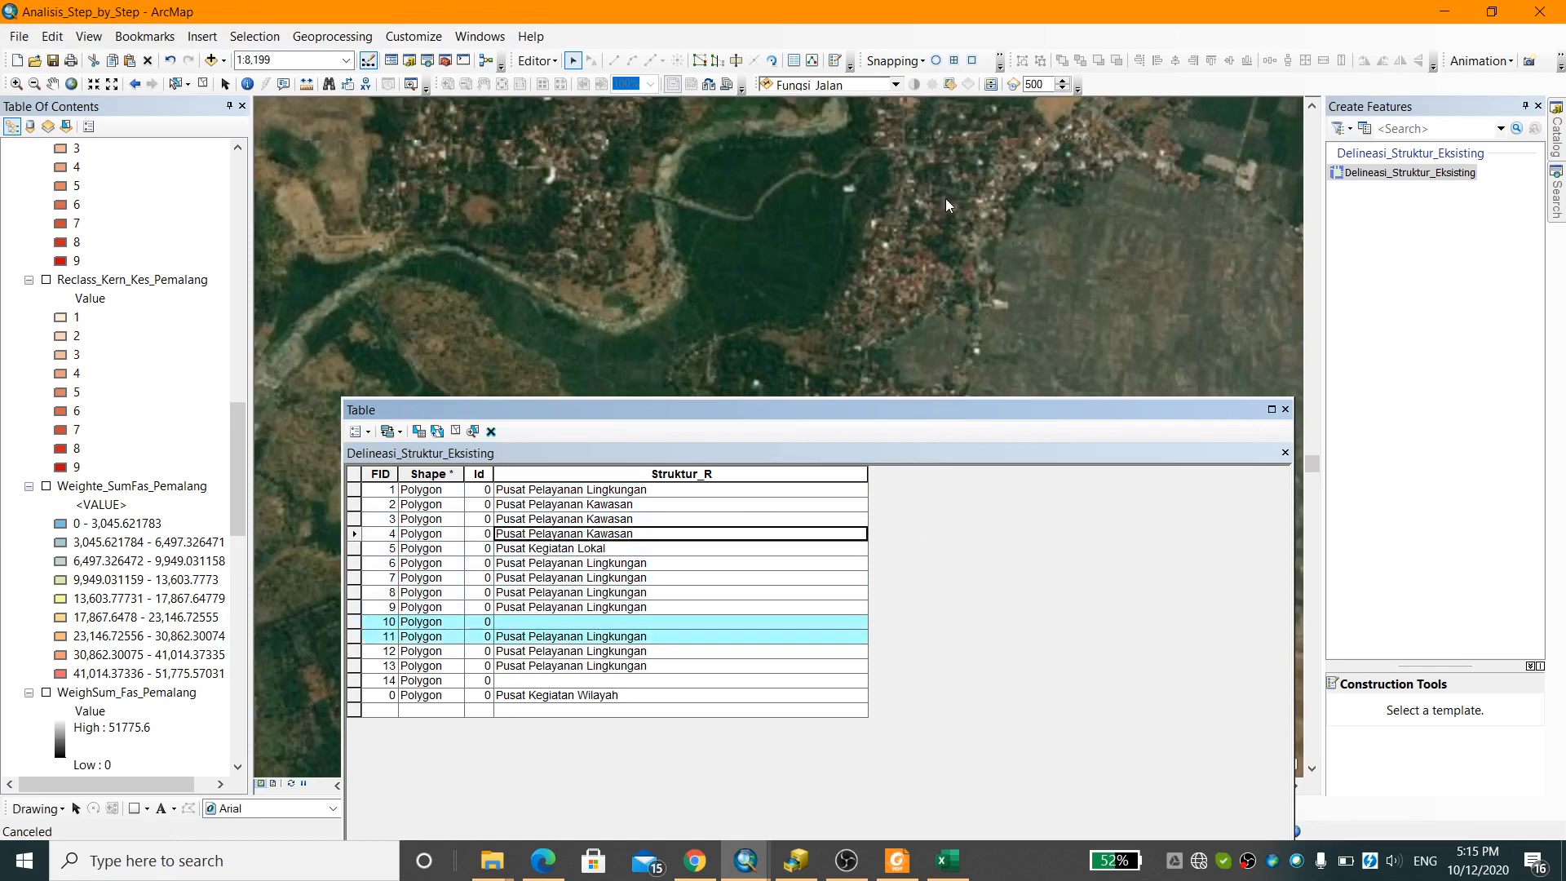
click(452, 430)
drag(805, 248, 768, 368)
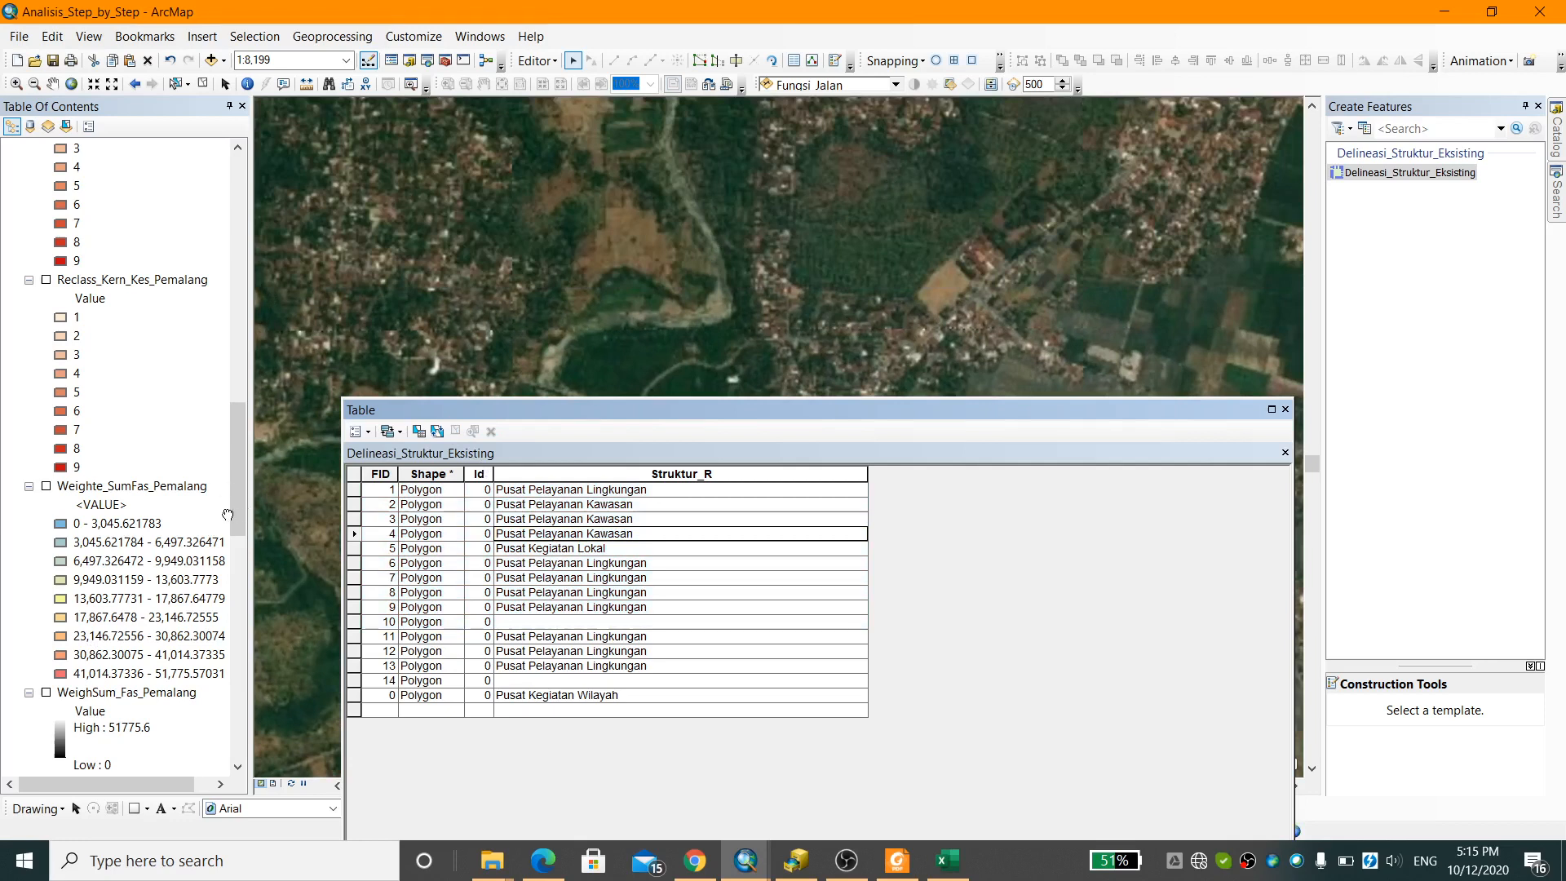
Hide the World Imagery basemap layer
drag(237, 417, 238, 637)
click(72, 728)
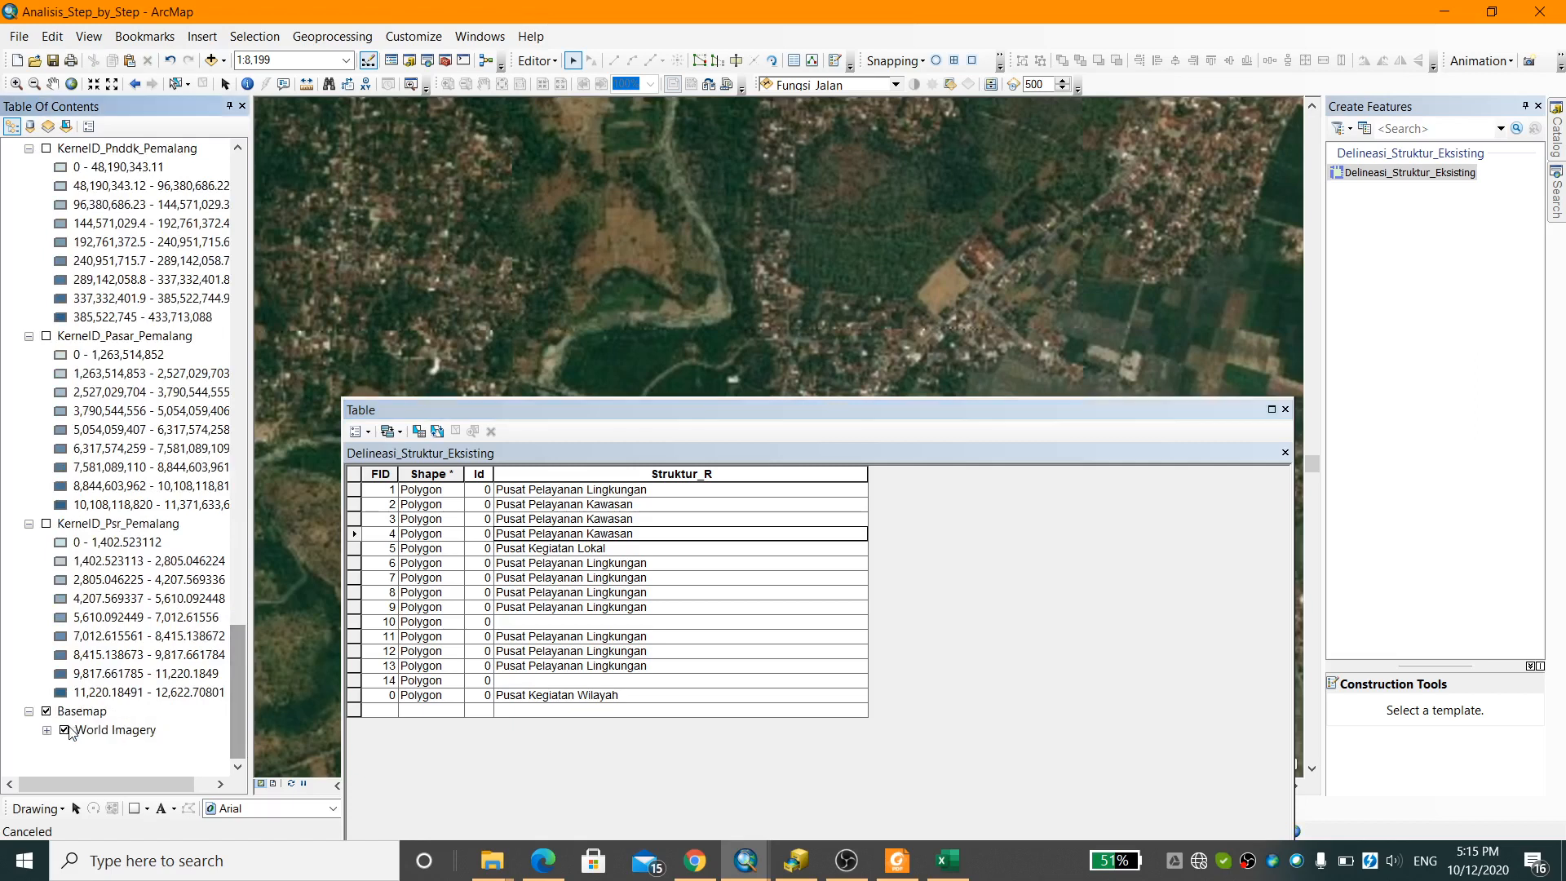
click(65, 730)
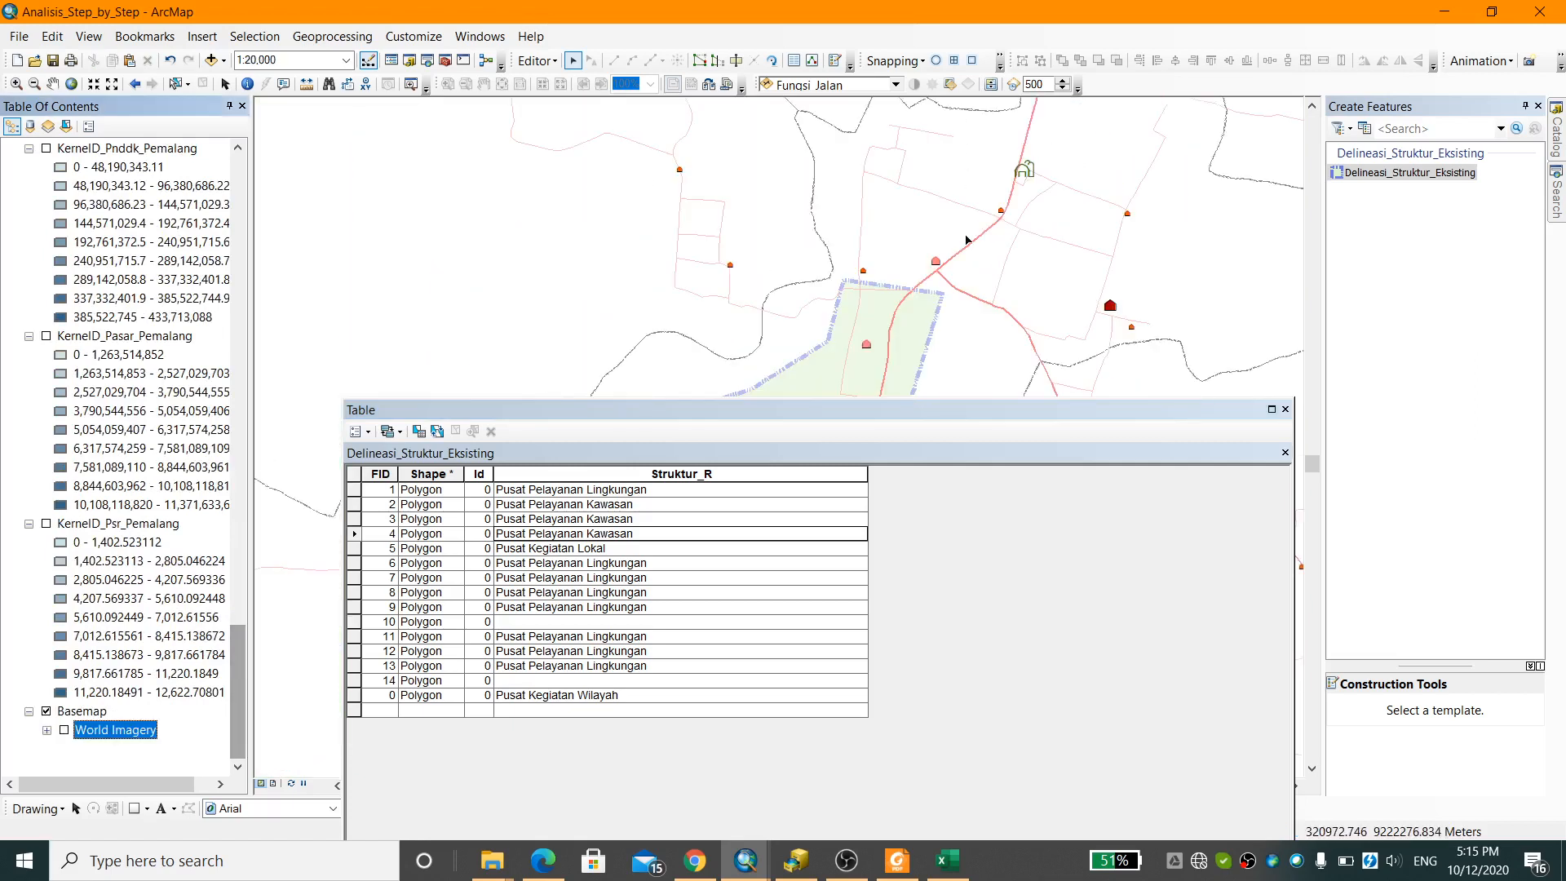
Zoom to the small delineation polygon on the road south of the FID 2 centre (FID 14) and set its Struktur_R to "Pusat Pelayanan Lingkungan"
scroll(969, 237, down, 5)
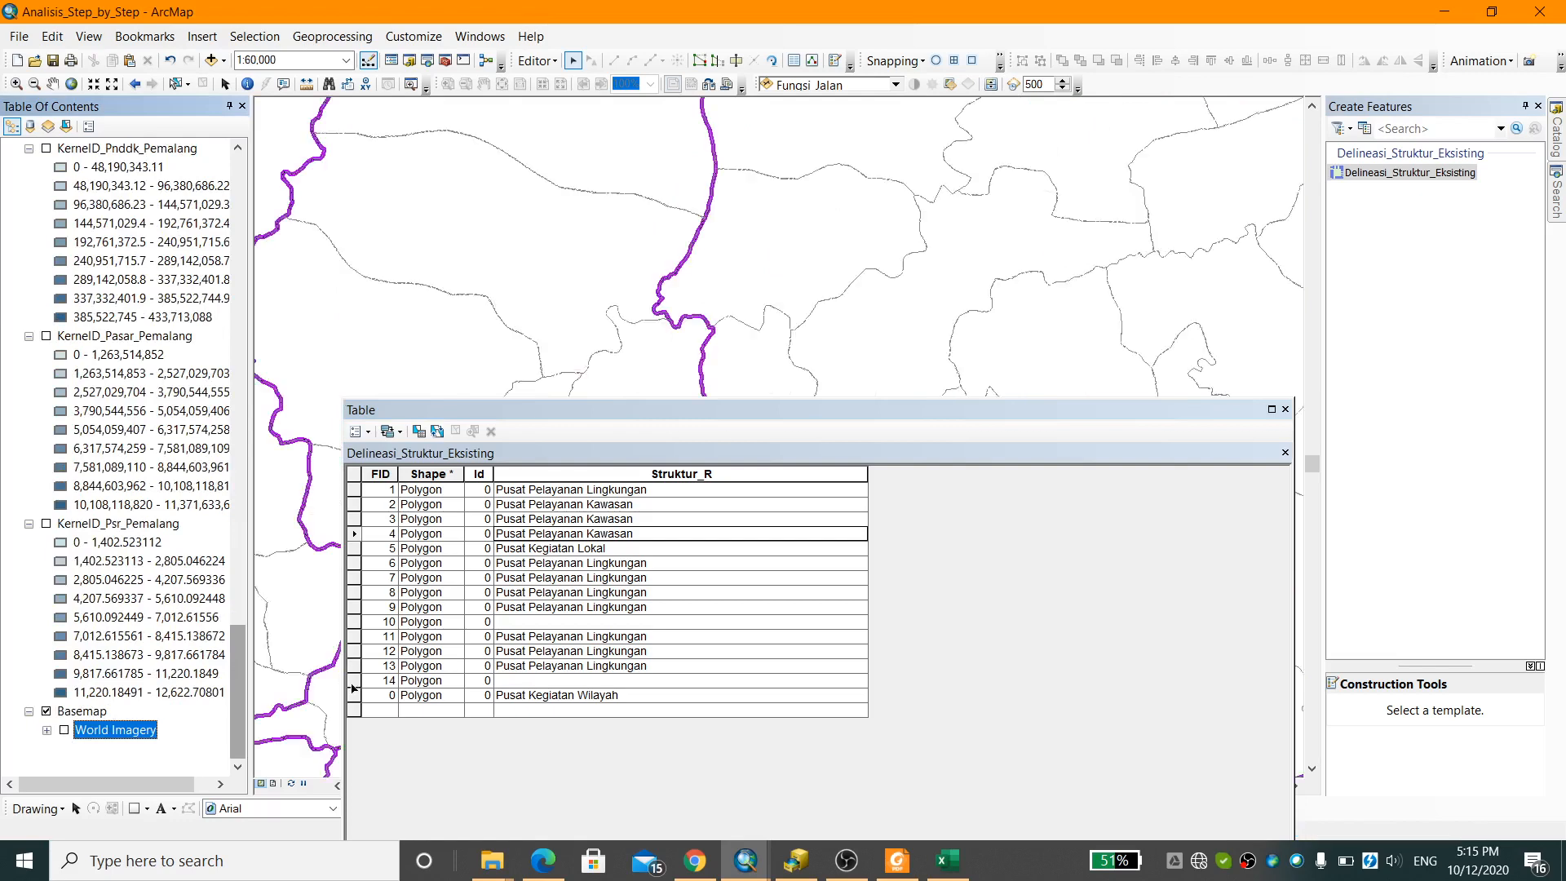
click(353, 681)
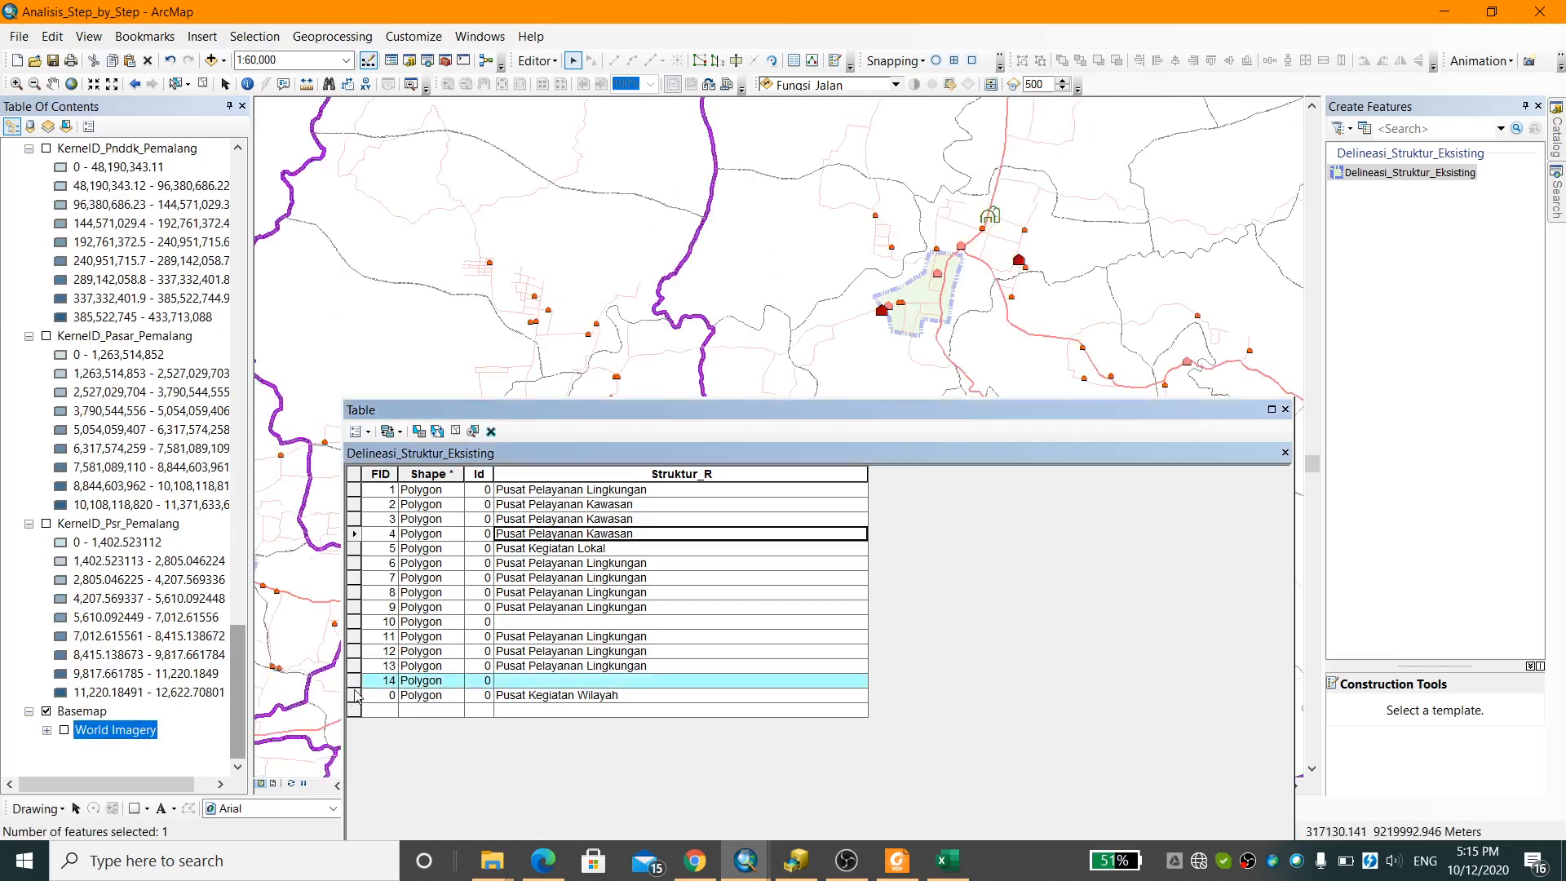
double_click(355, 683)
scroll(1011, 230, down, 4)
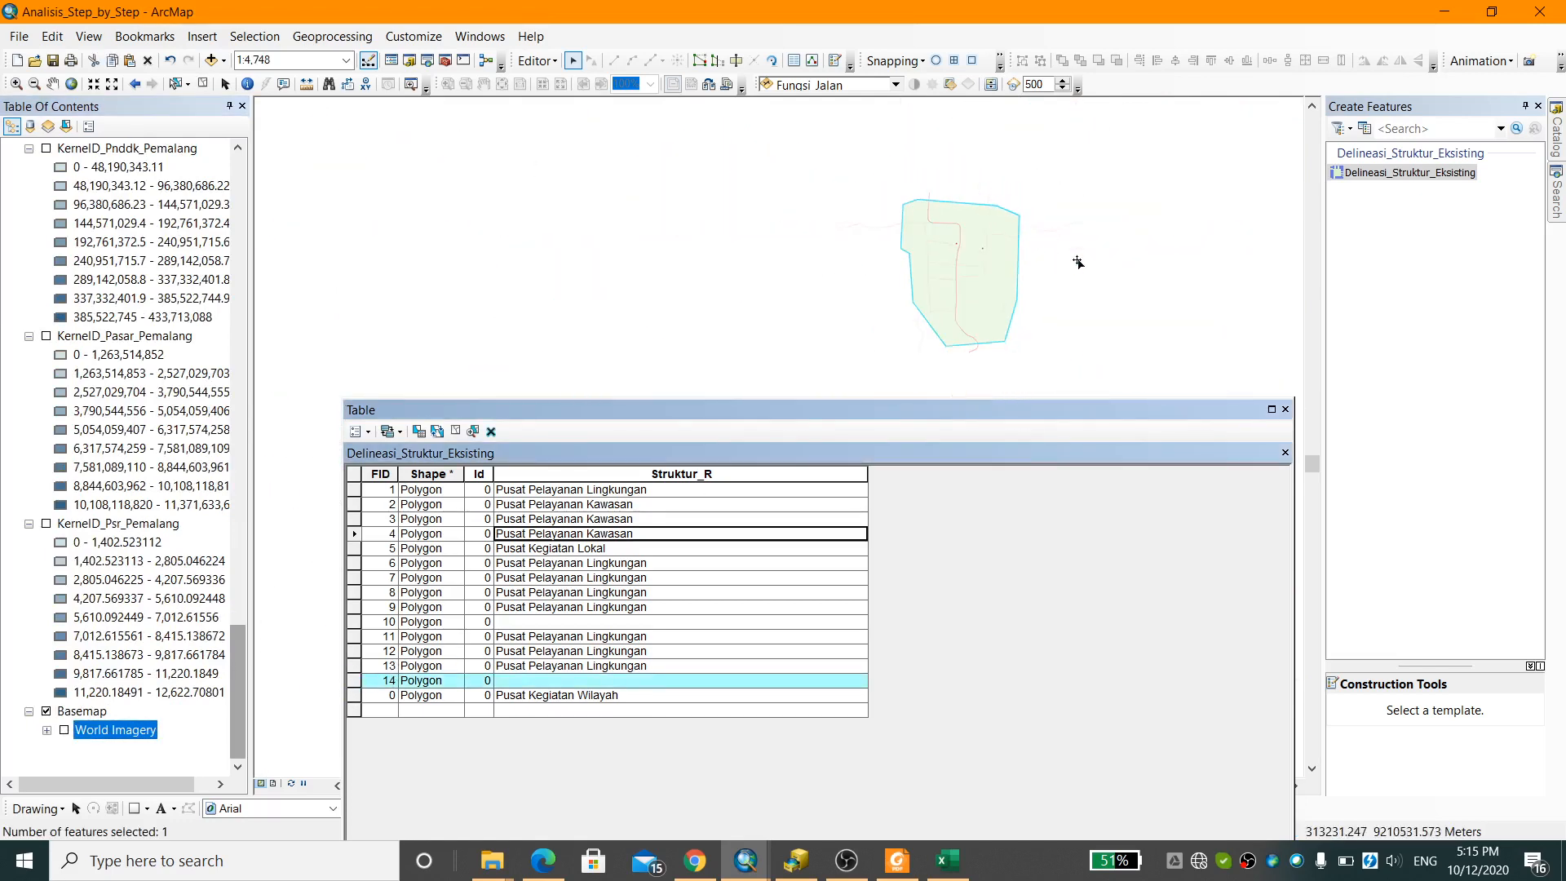
scroll(1105, 282, down, 4)
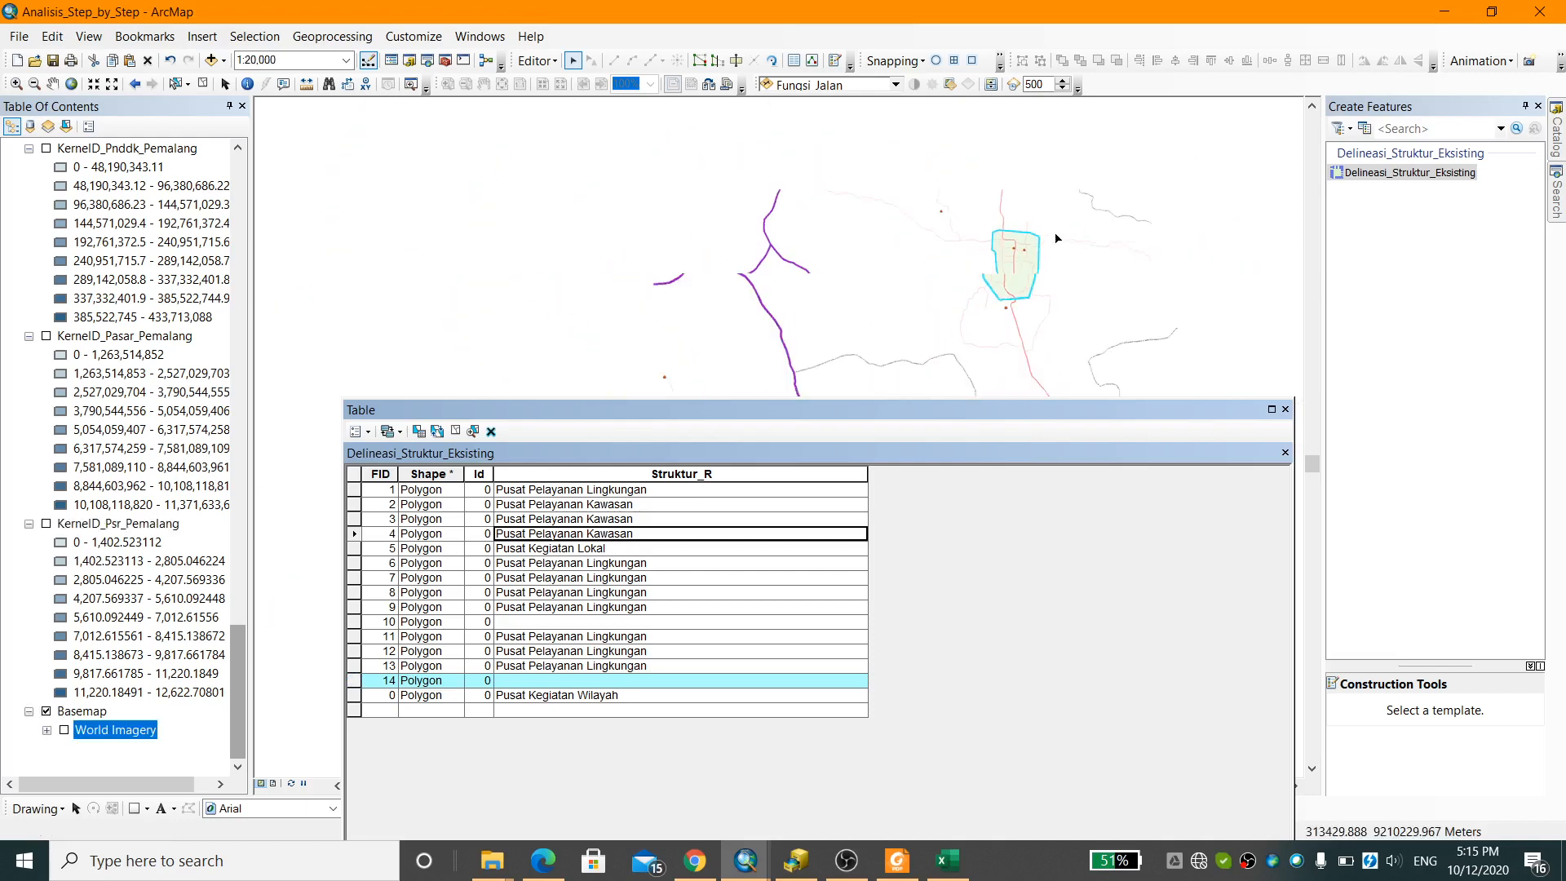
scroll(1090, 267, down, 3)
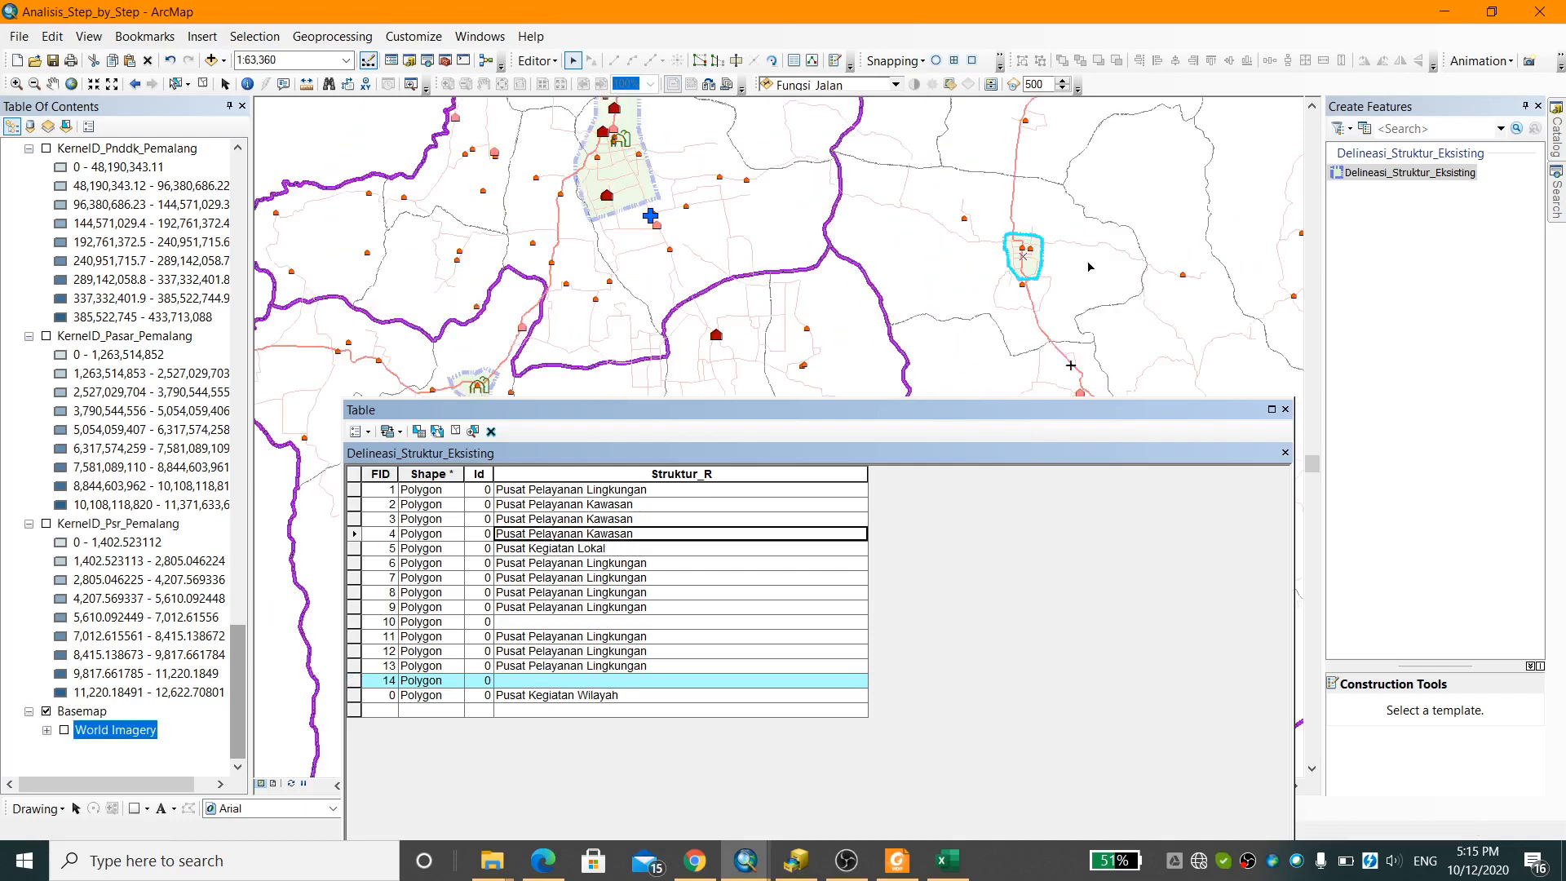
drag(1235, 352, 941, 255)
click(582, 682)
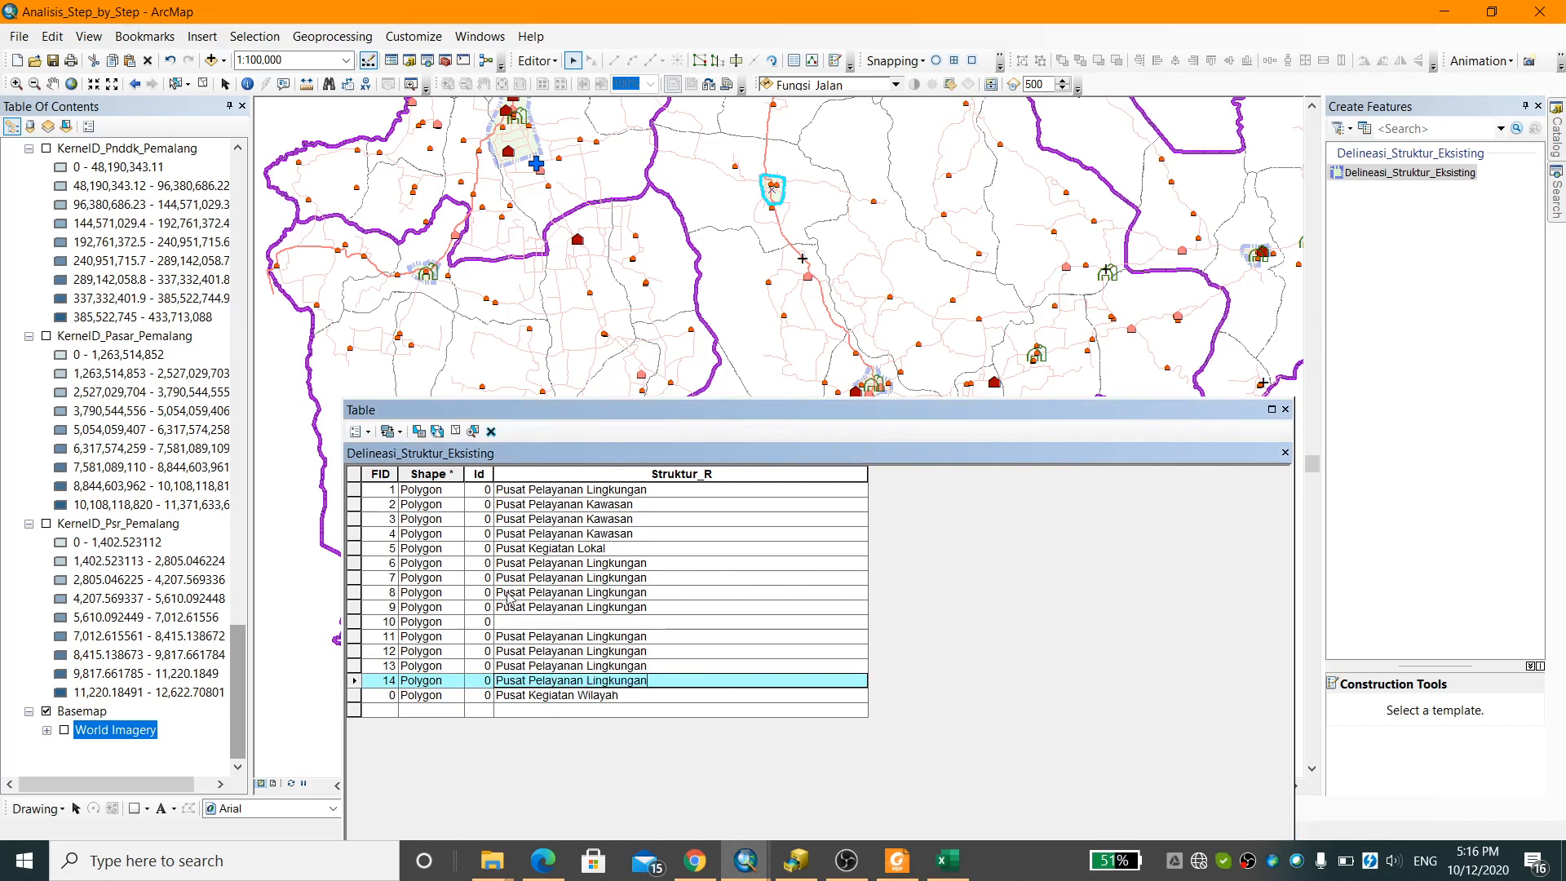
Zoom to the unclassified FID 10 centre and examine the facilities, roads and neighbouring centres around it
drag(788, 237, 839, 388)
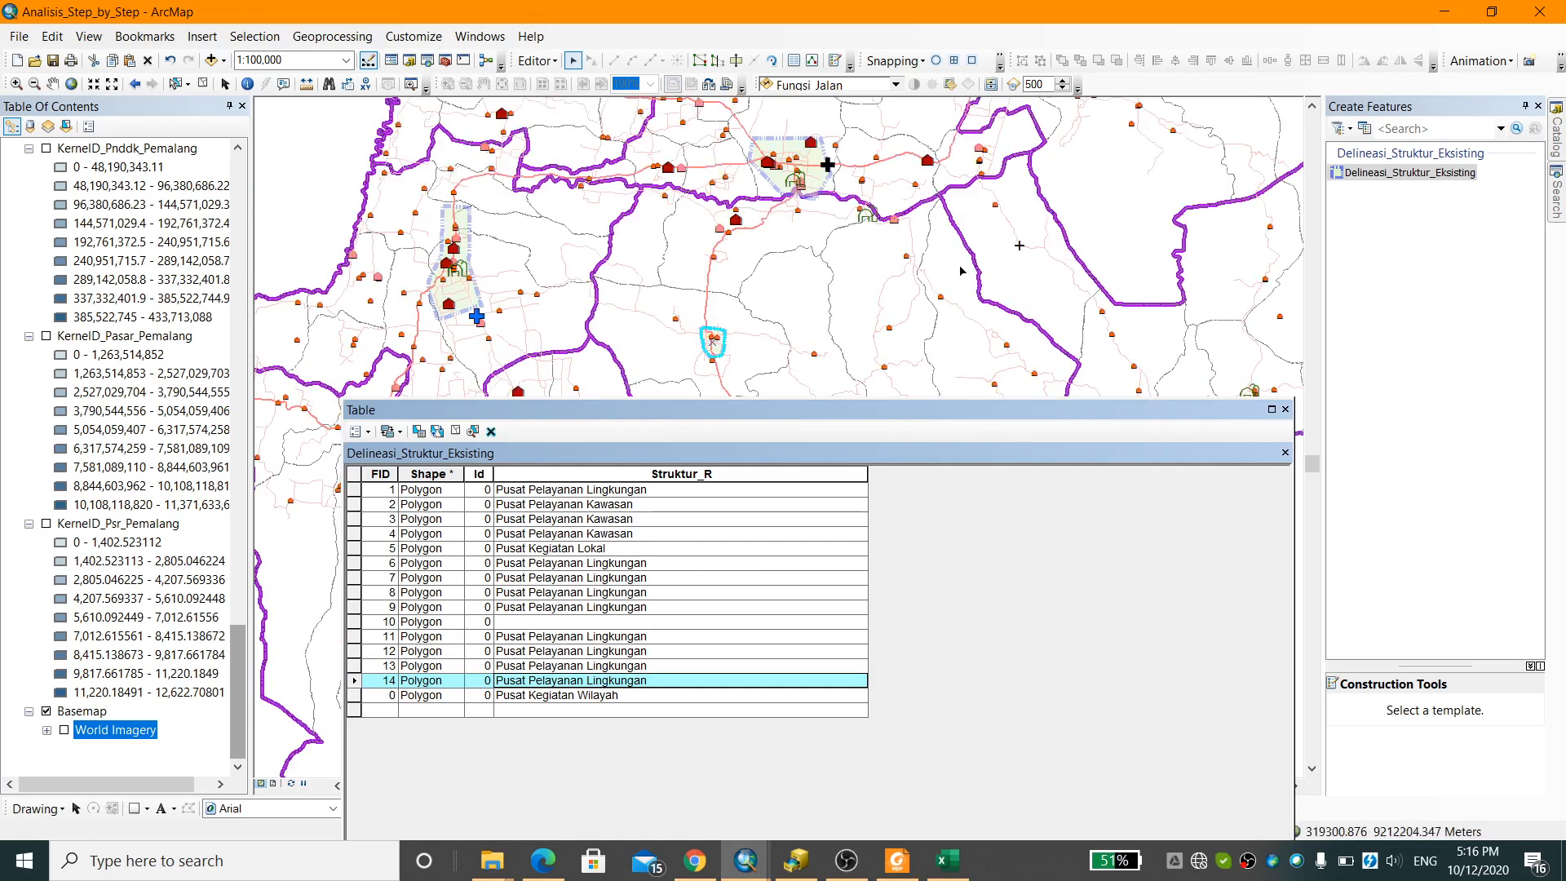
drag(970, 247, 408, 596)
click(355, 623)
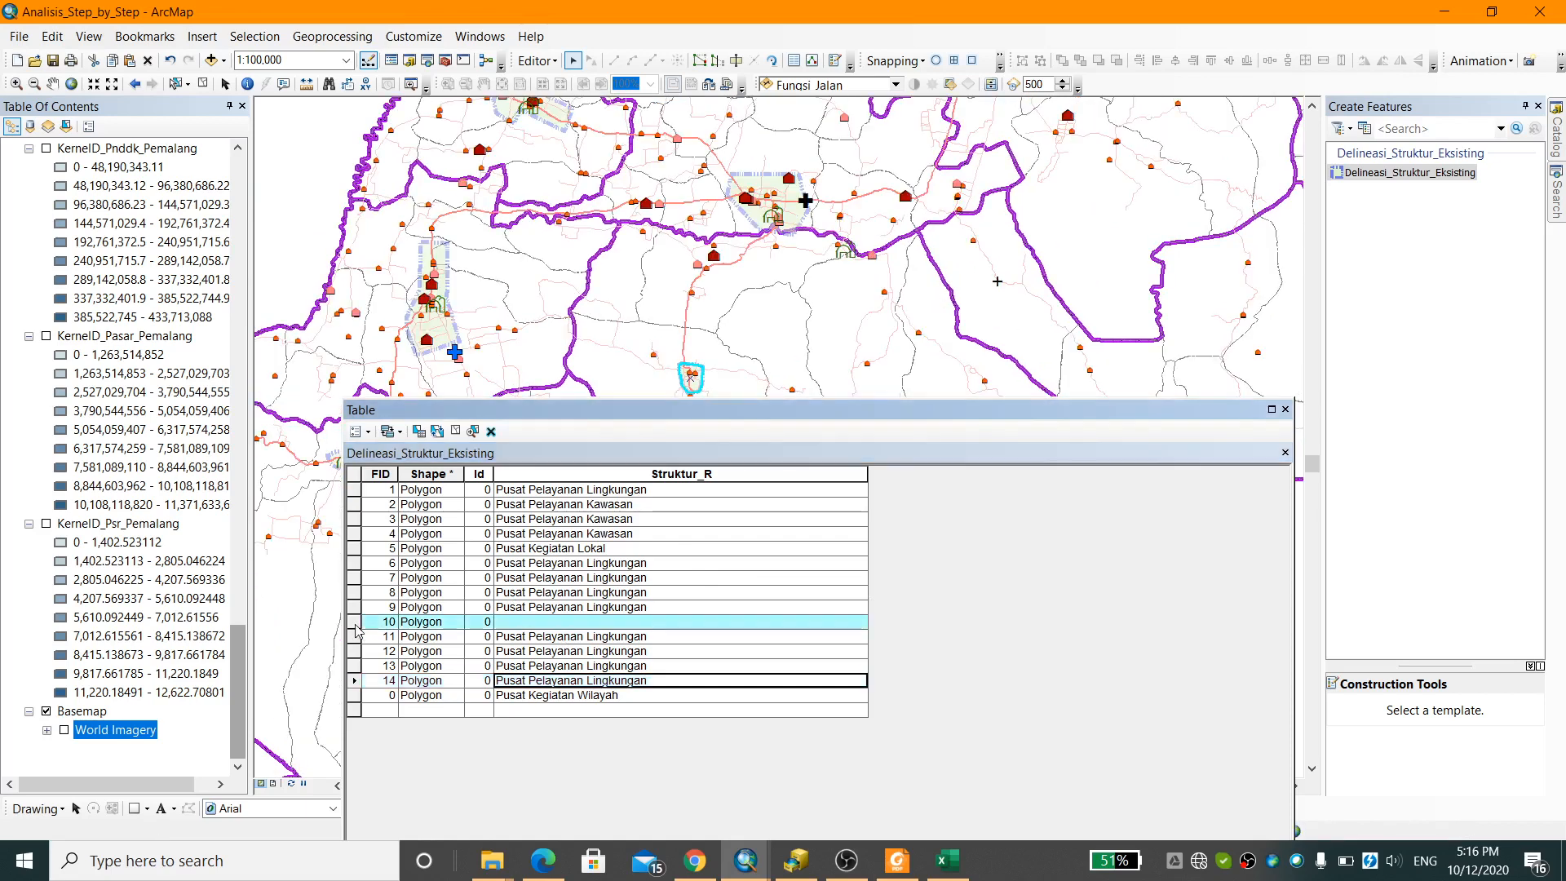
double_click(354, 625)
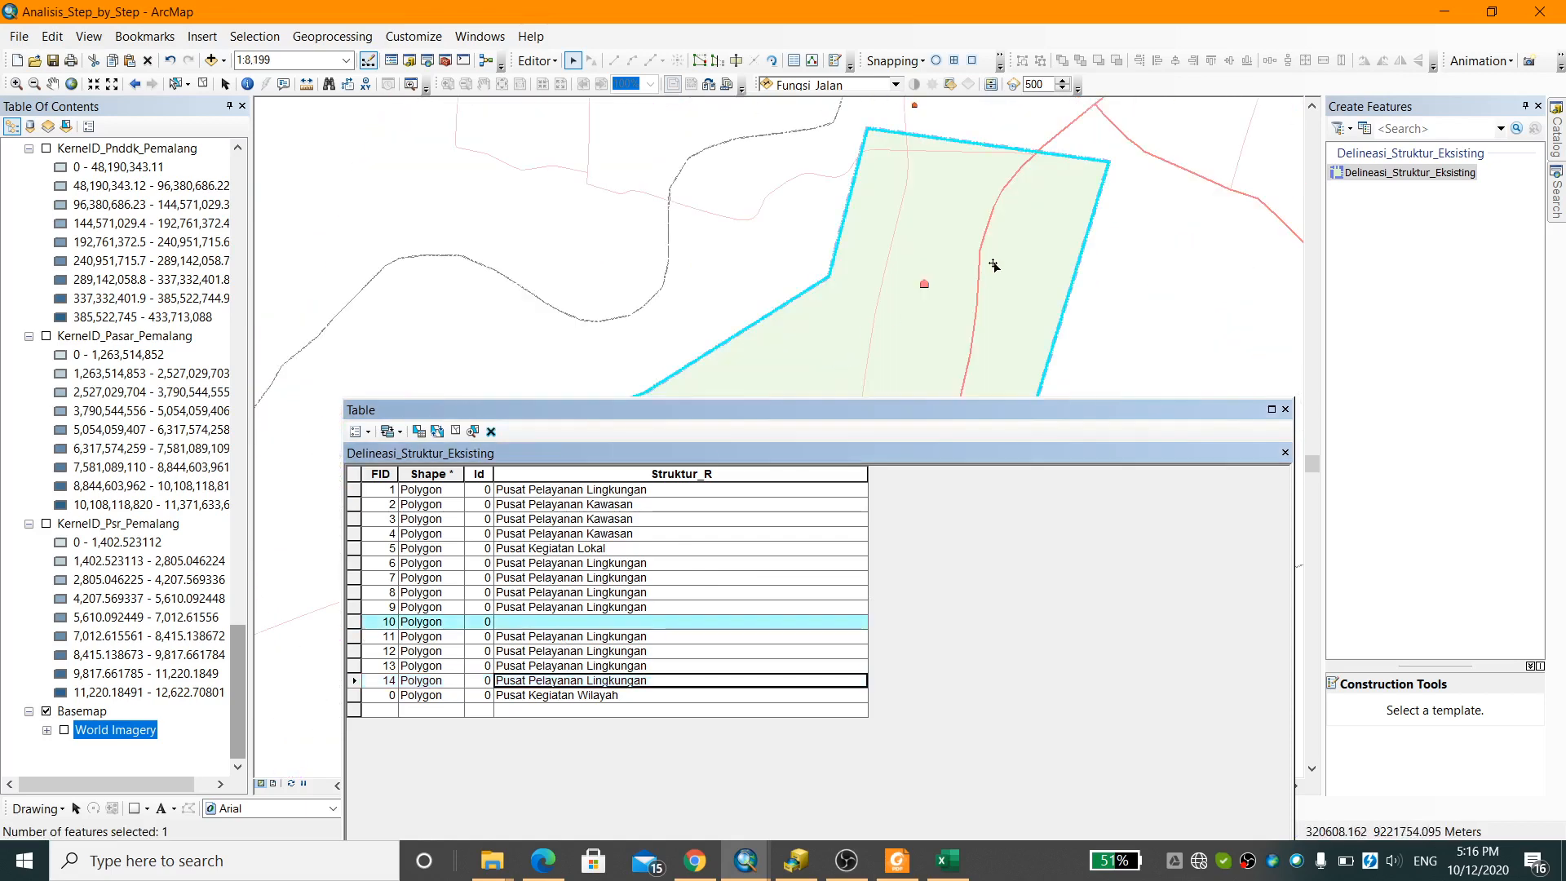
scroll(1016, 270, up, 6)
scroll(1076, 280, up, 3)
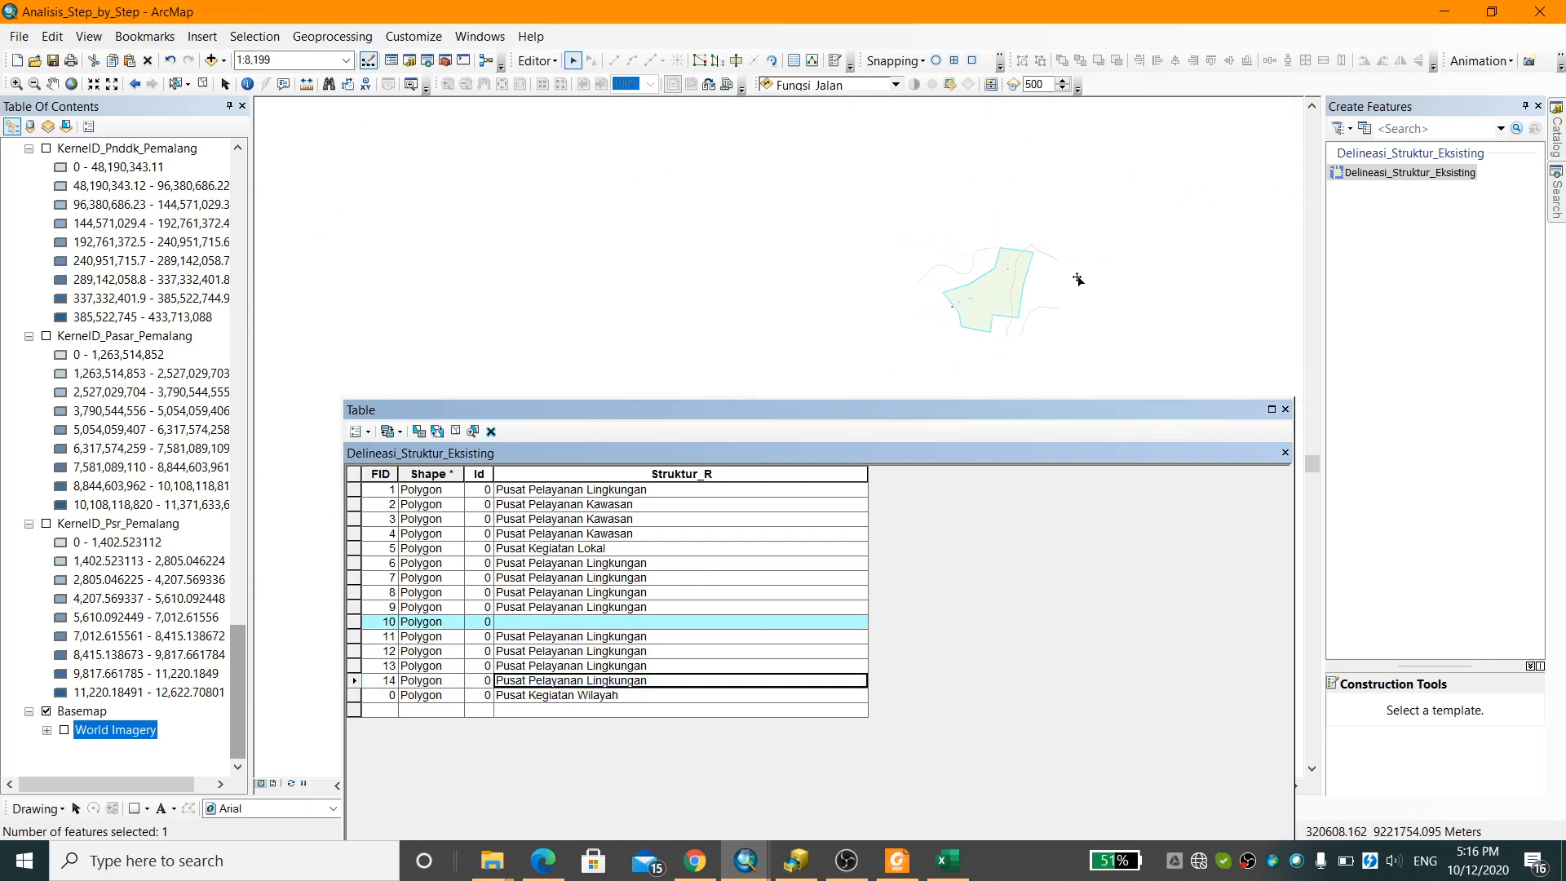
scroll(1078, 280, up, 5)
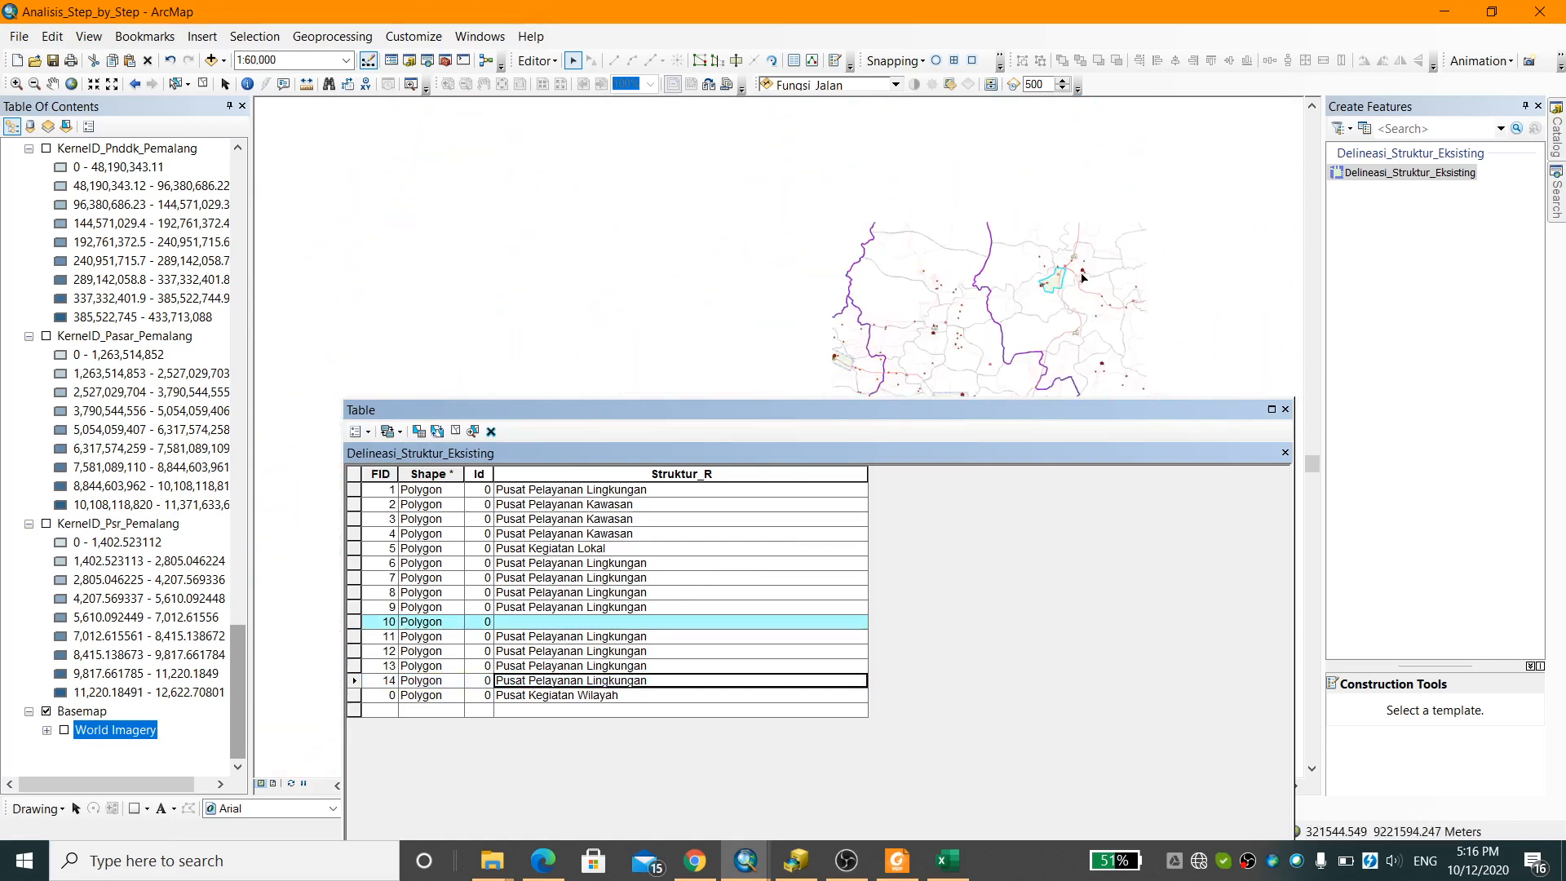
drag(1162, 298, 914, 228)
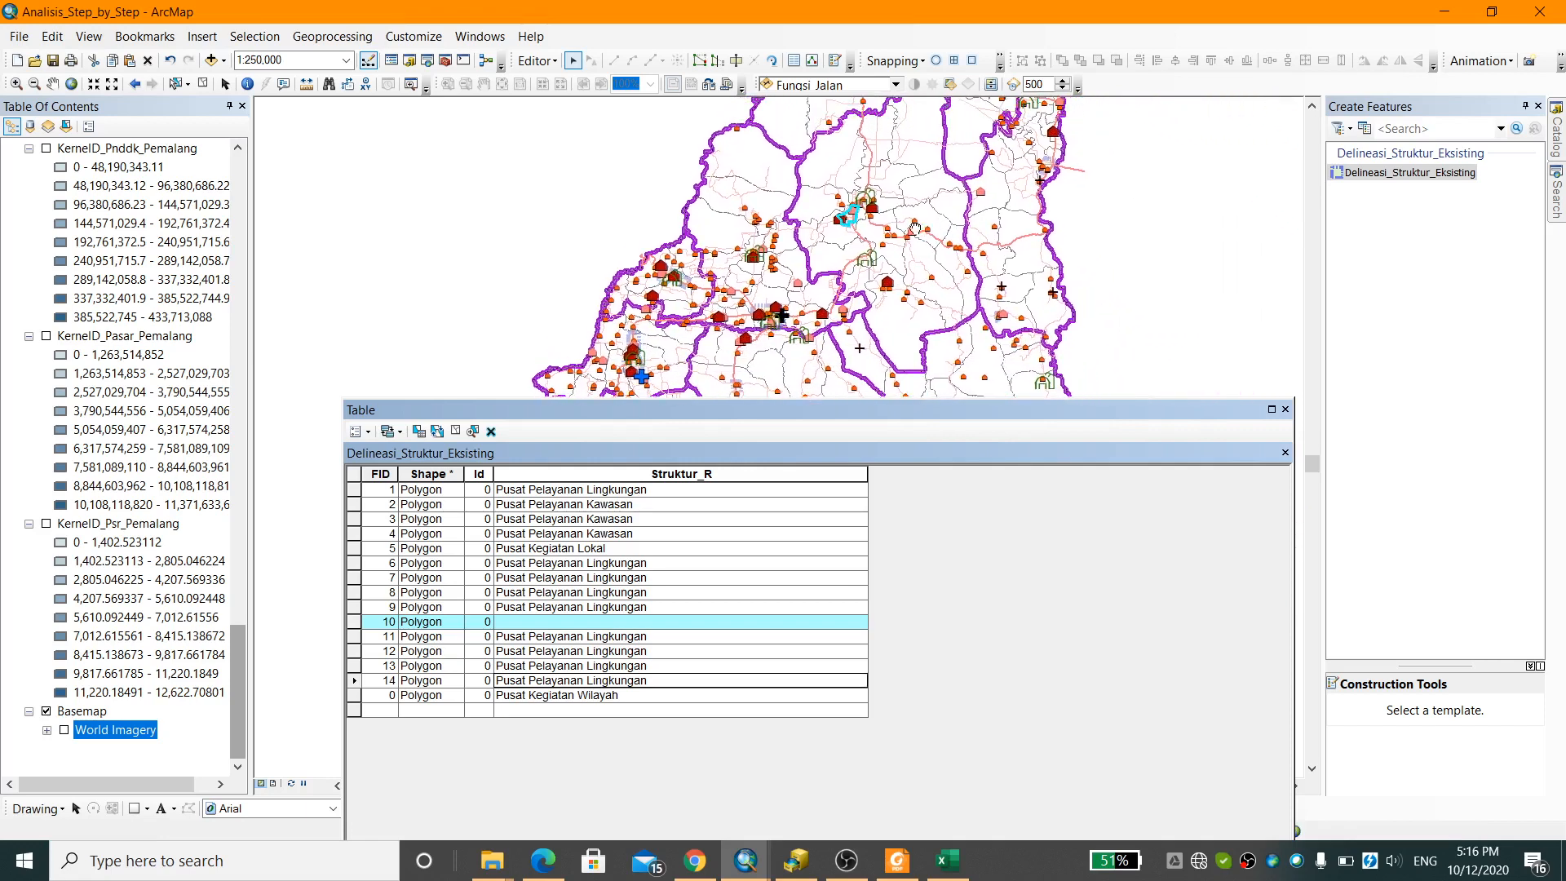
scroll(878, 231, down, 3)
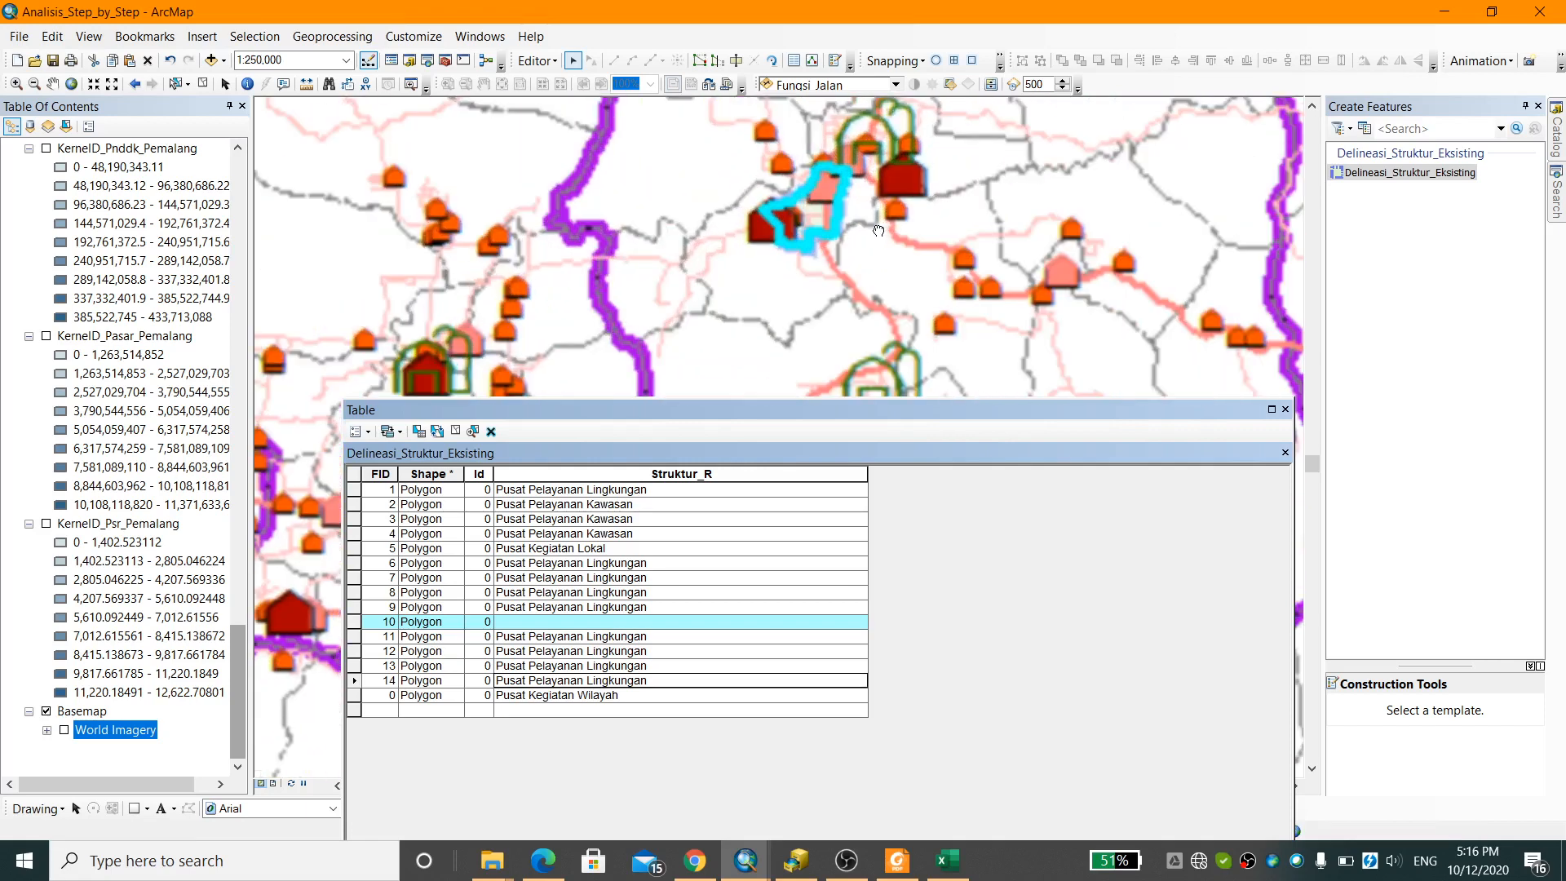
drag(879, 231, 815, 293)
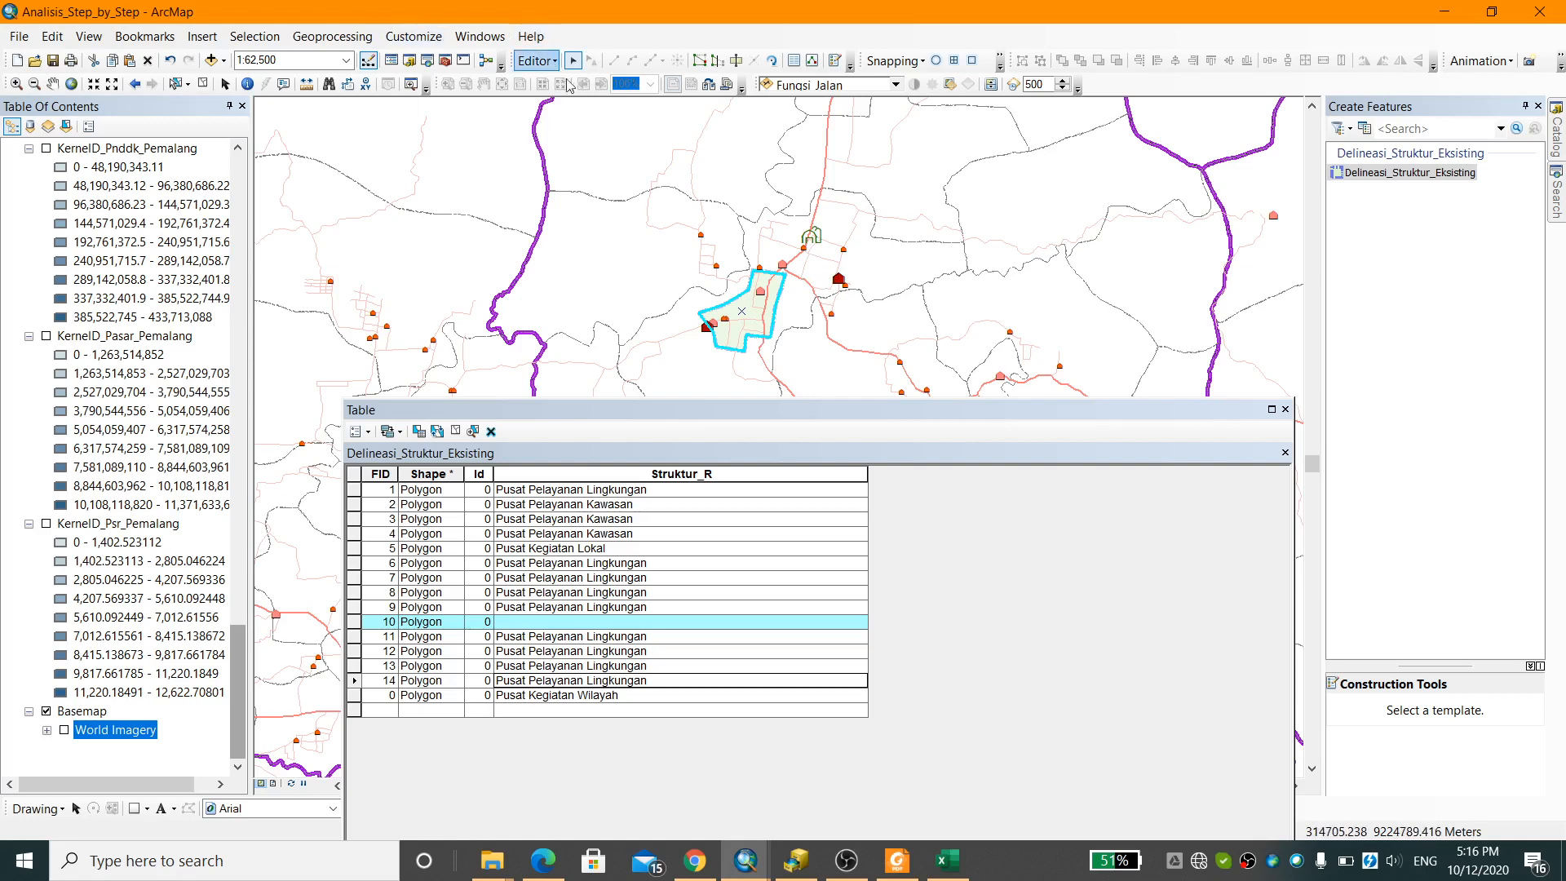
Edit the vertices of the FID 10 polygon and move its northeastern corner northeast, past the market symbol
click(757, 285)
click(758, 286)
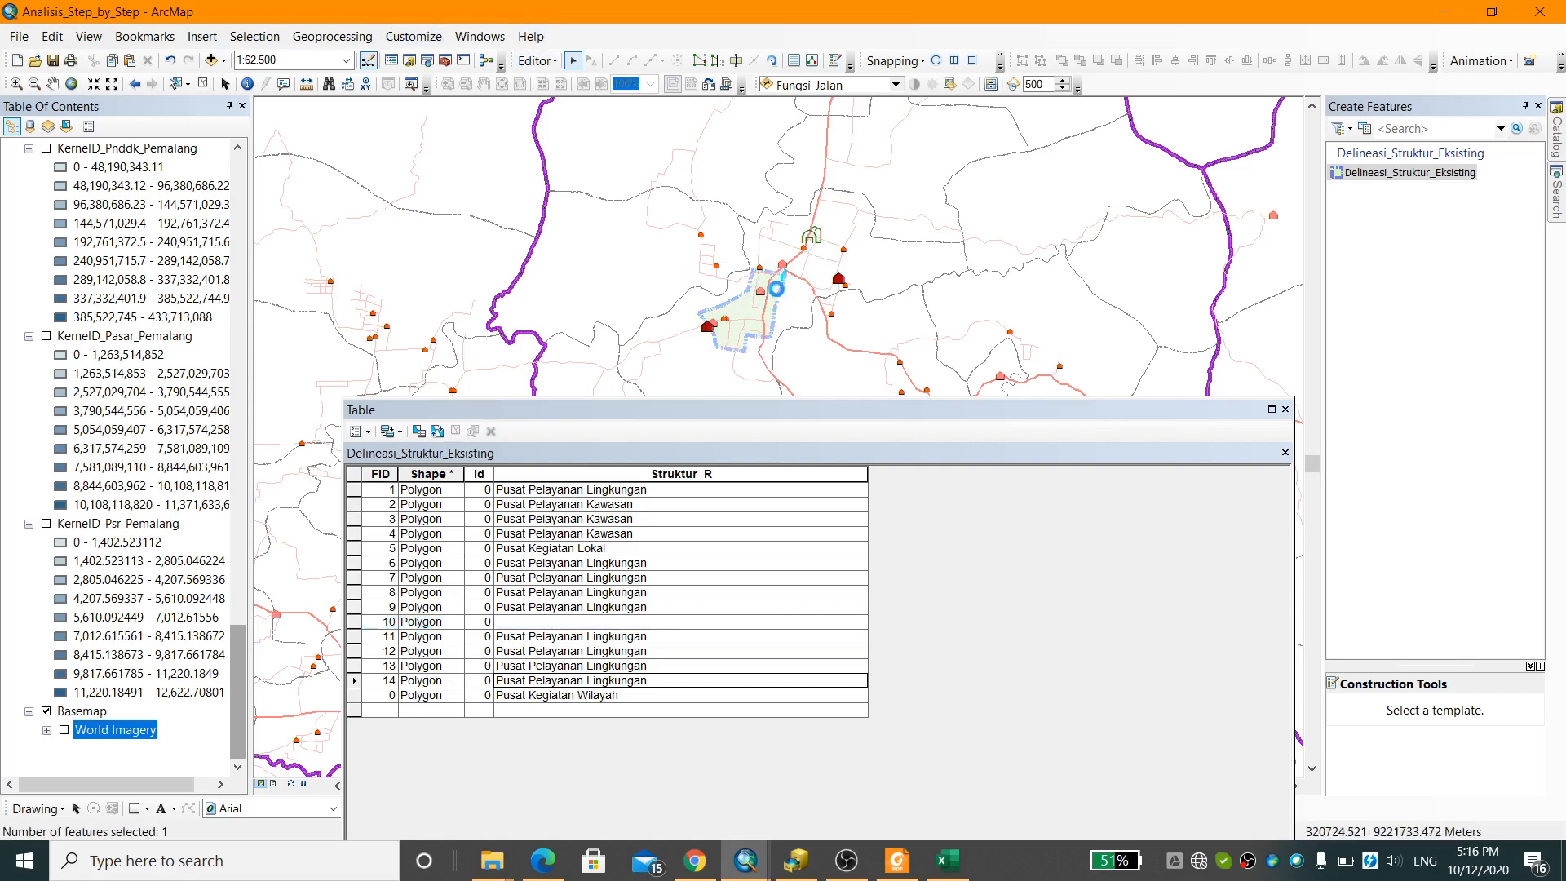
double_click(776, 288)
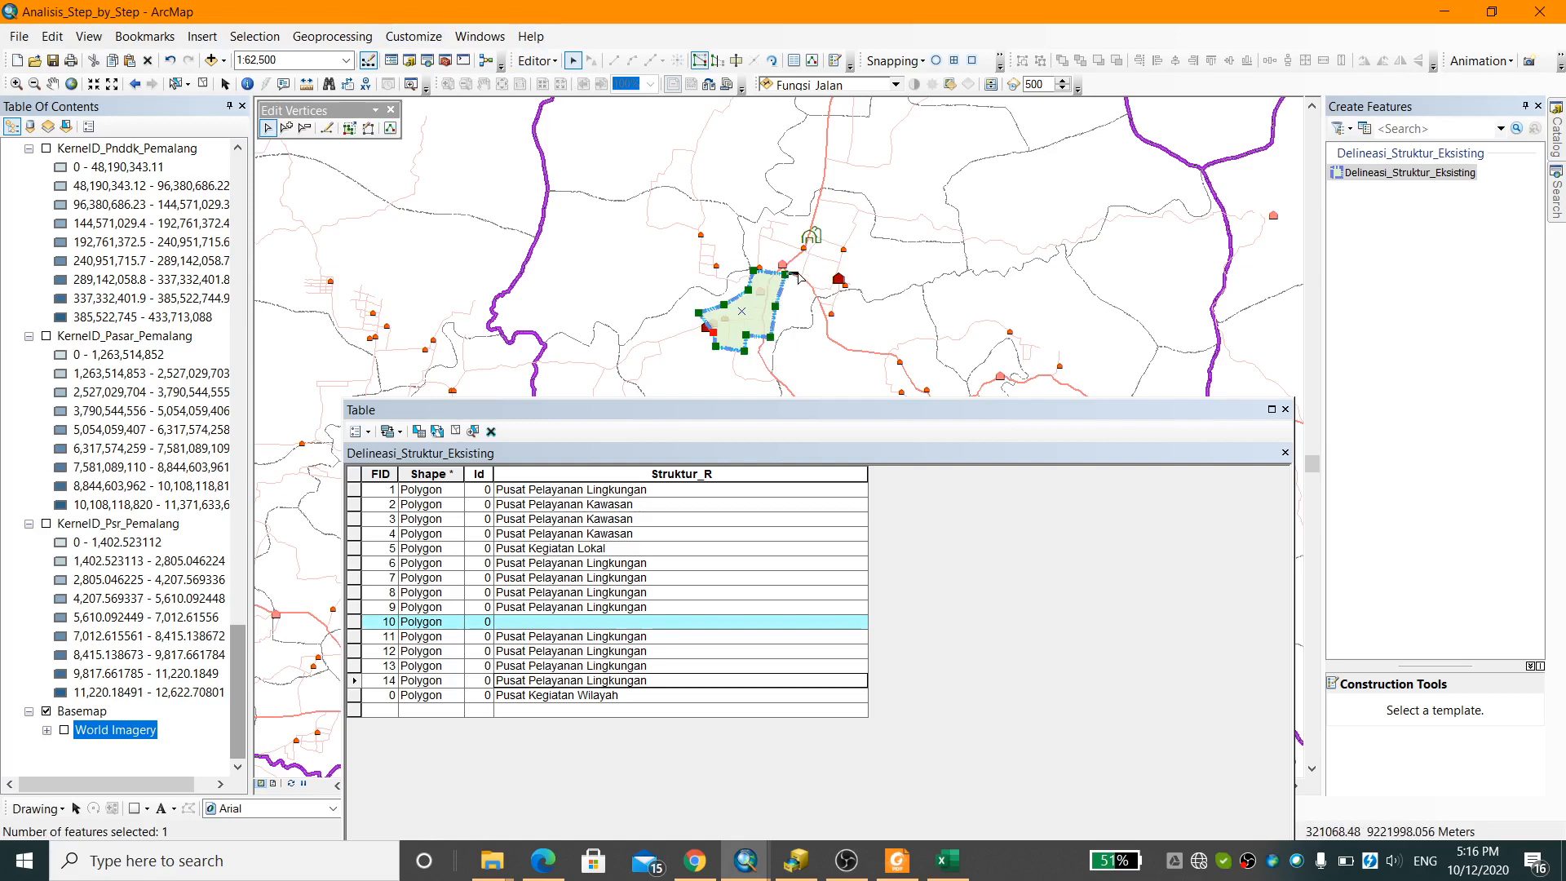
click(798, 277)
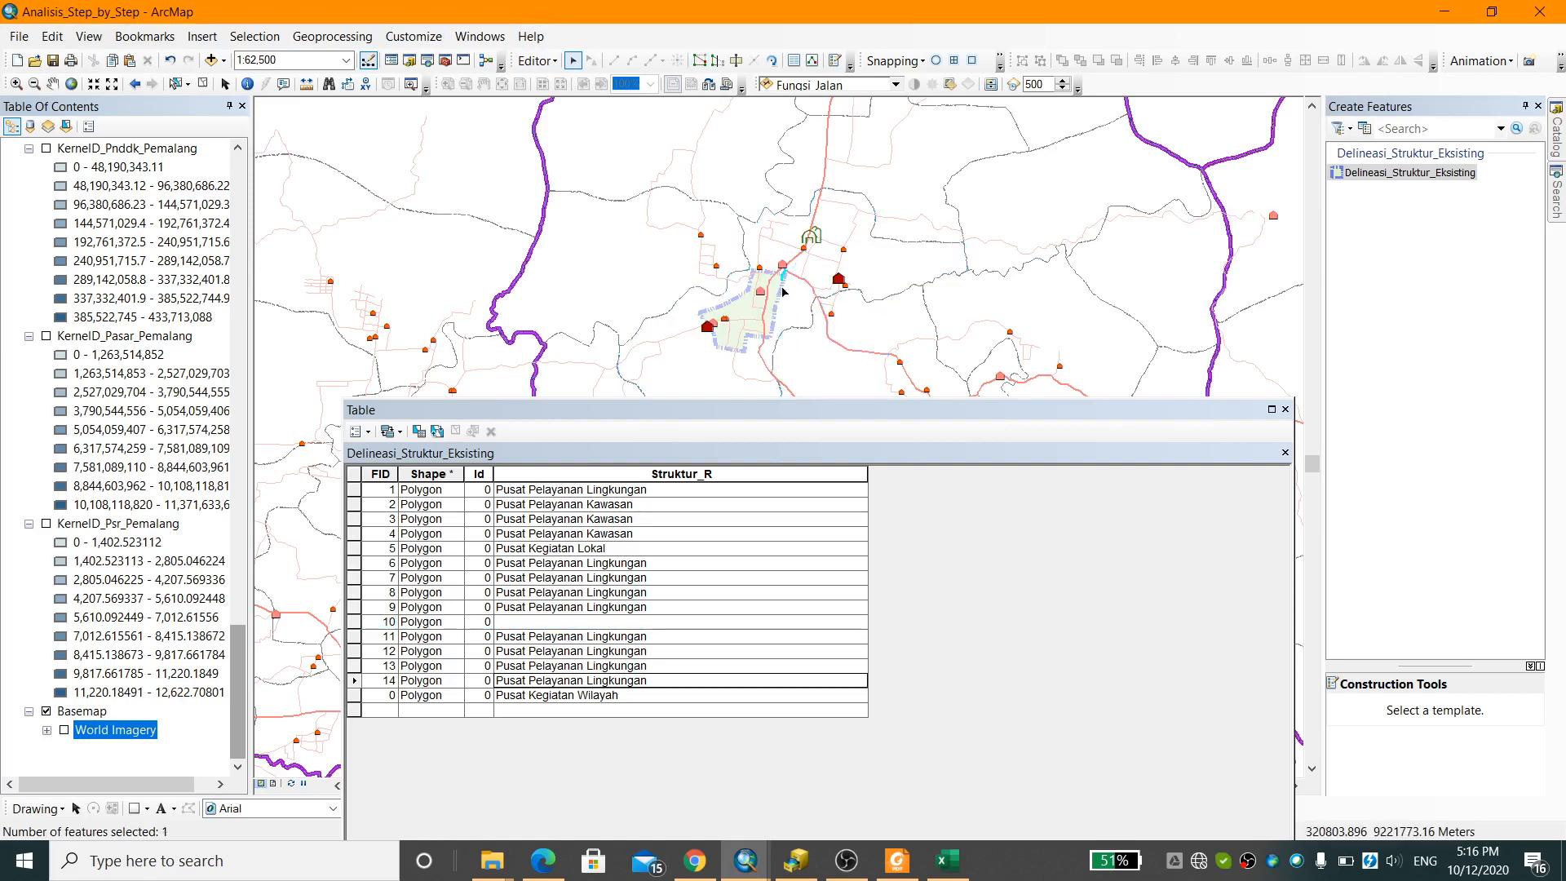
click(782, 291)
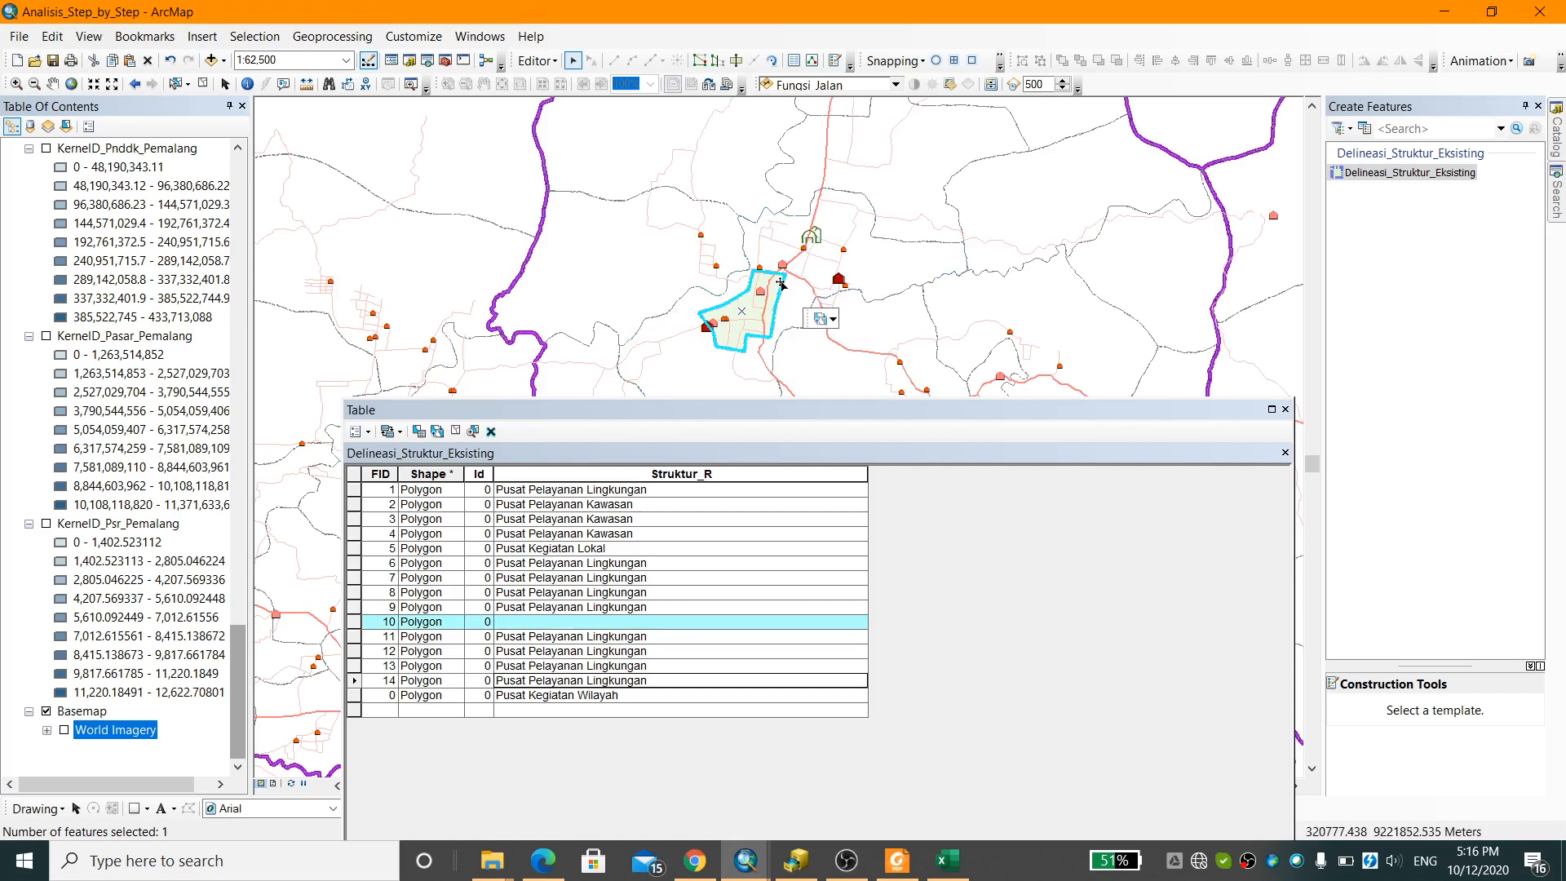
double_click(782, 290)
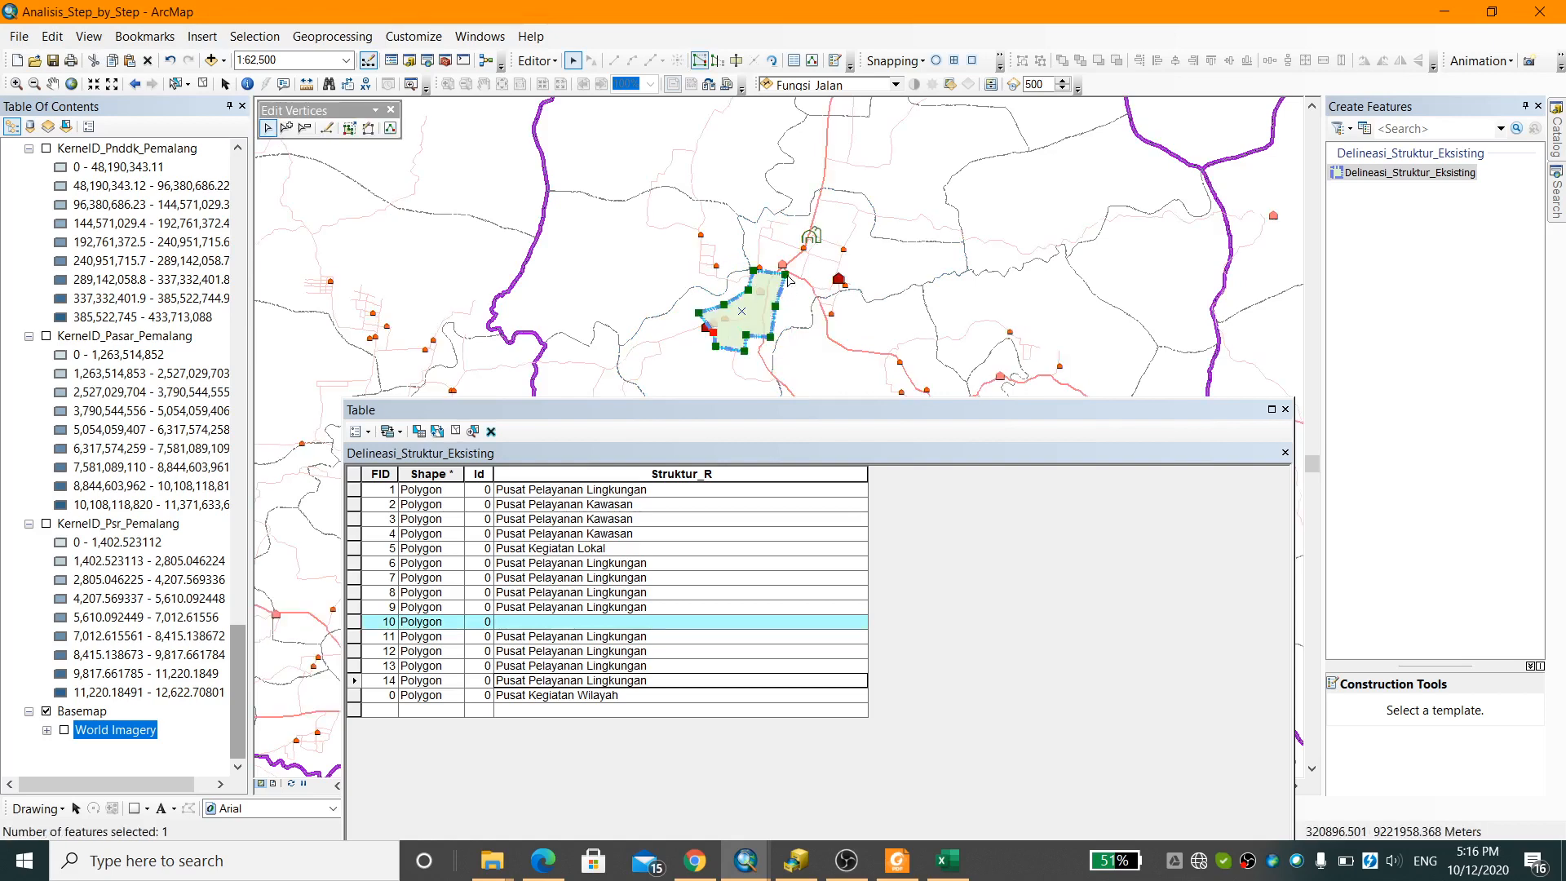
drag(785, 274, 833, 239)
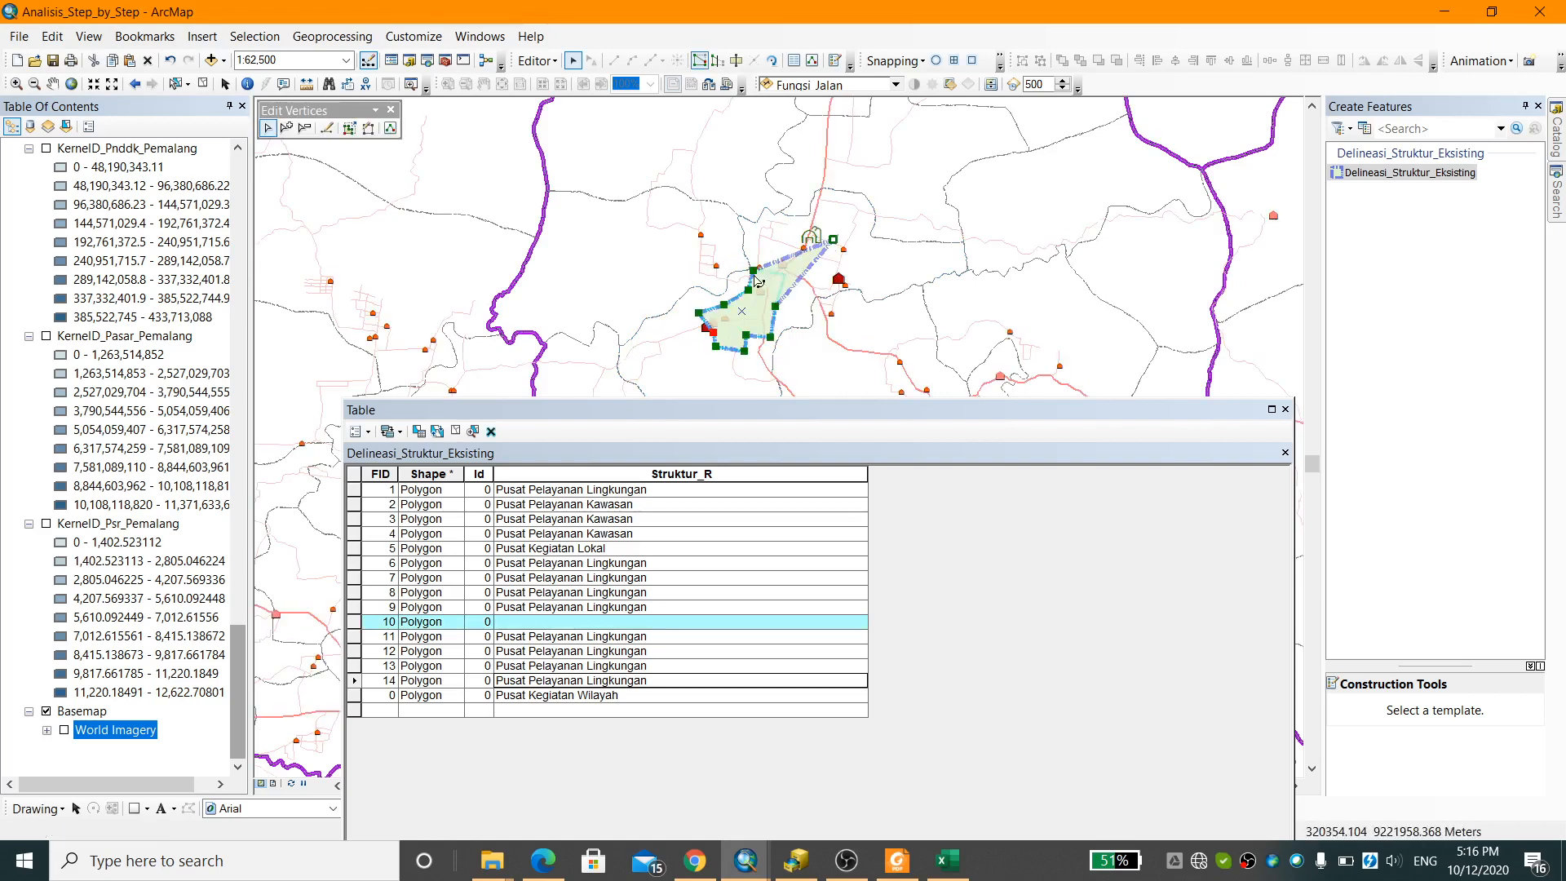
Insert two vertices along the FID 10 polygon's extended northern edge and move them outward to widen the area towards the market symbol
right_click(780, 263)
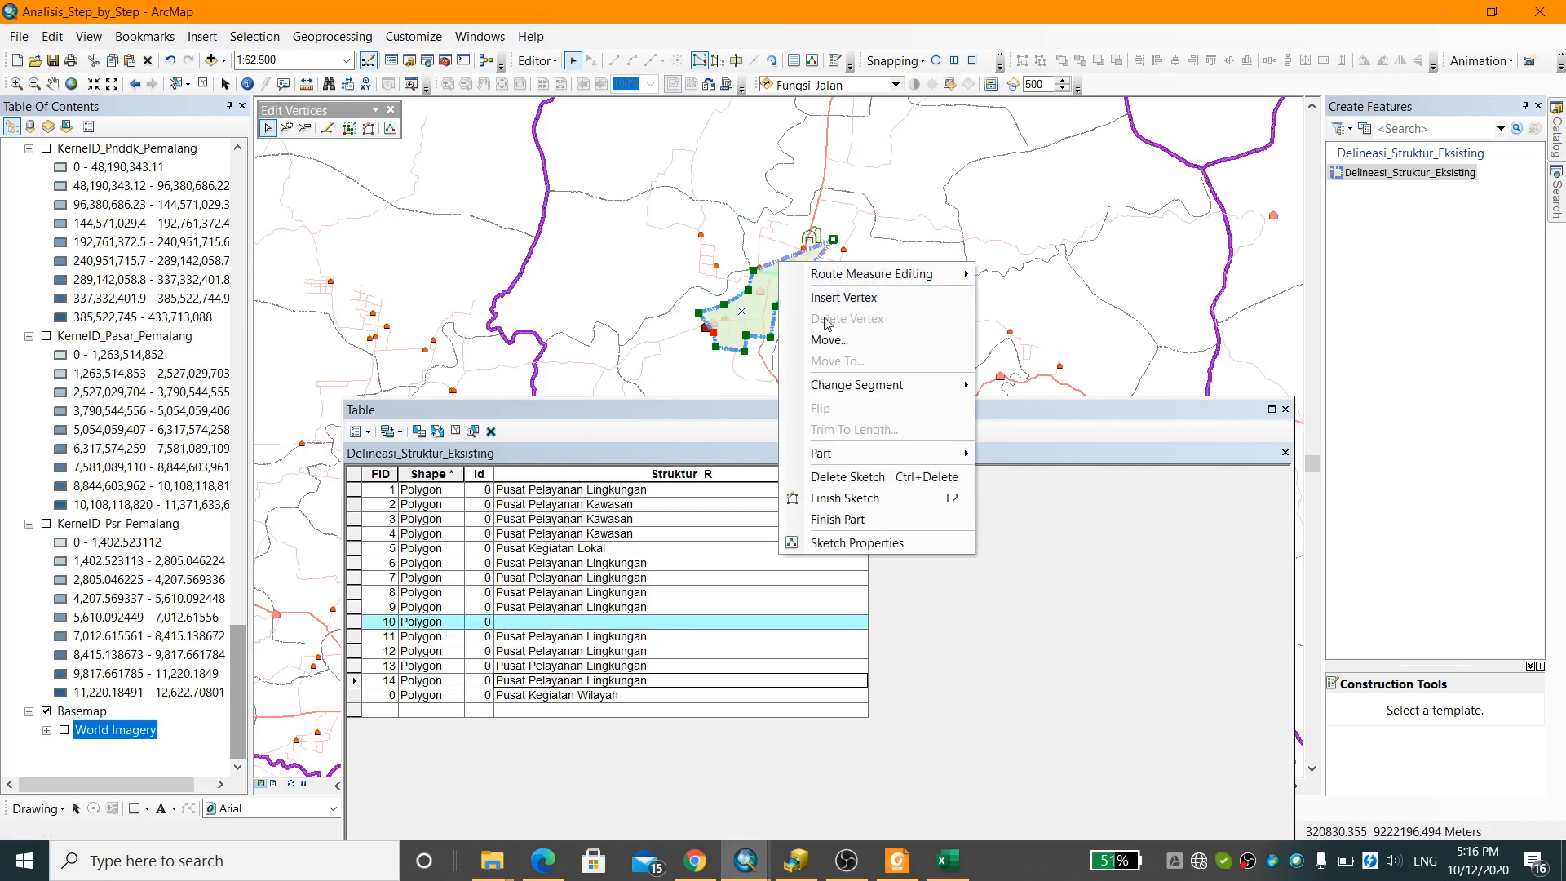
click(824, 294)
drag(777, 259, 791, 232)
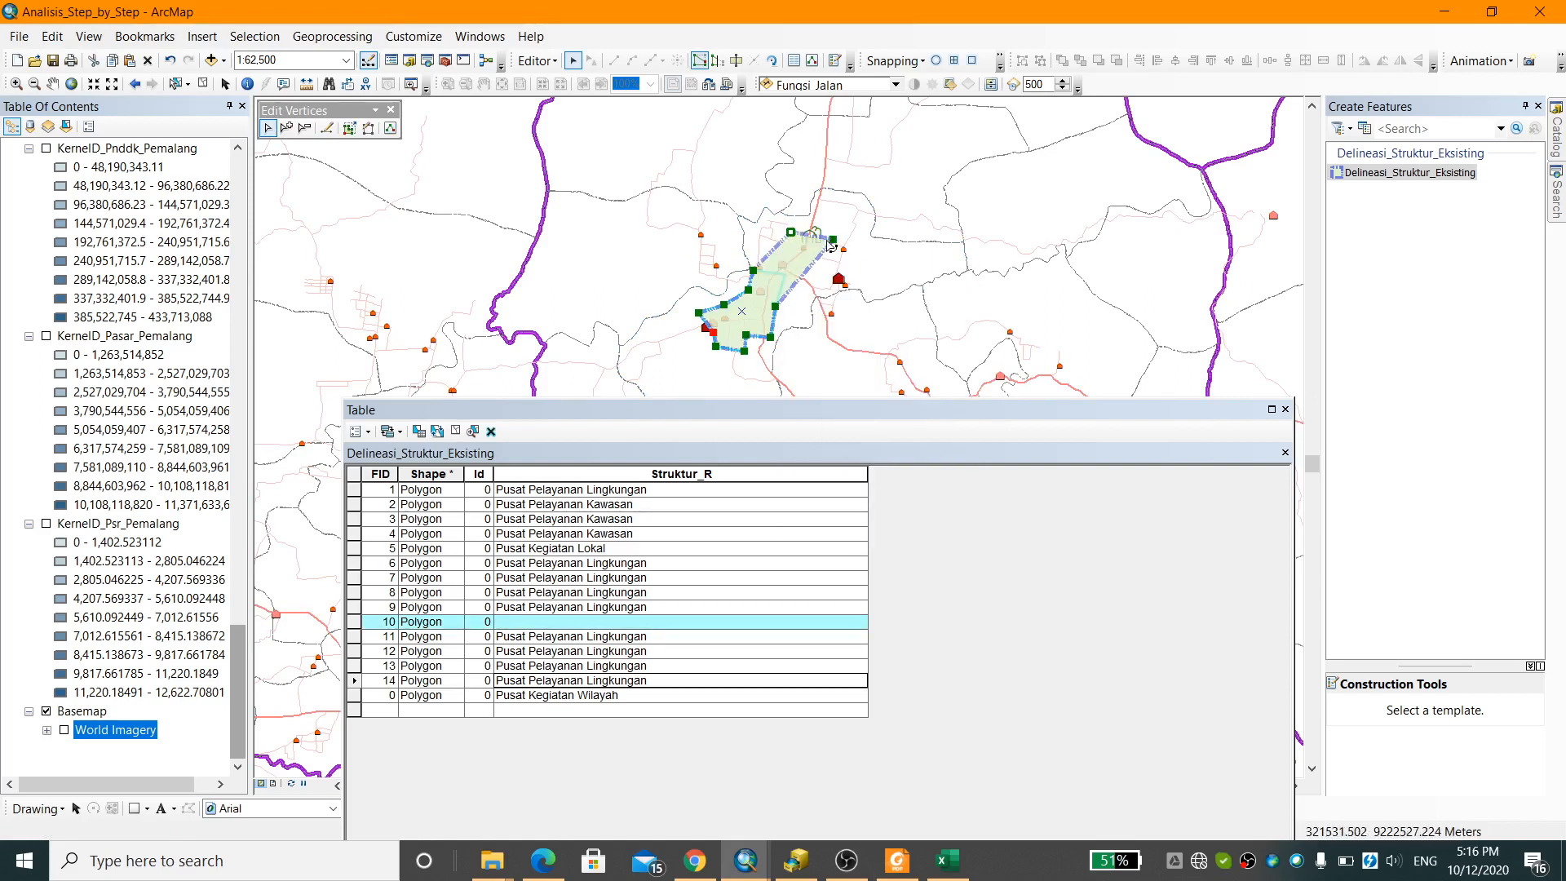
right_click(826, 245)
key(Escape)
drag(819, 238, 835, 217)
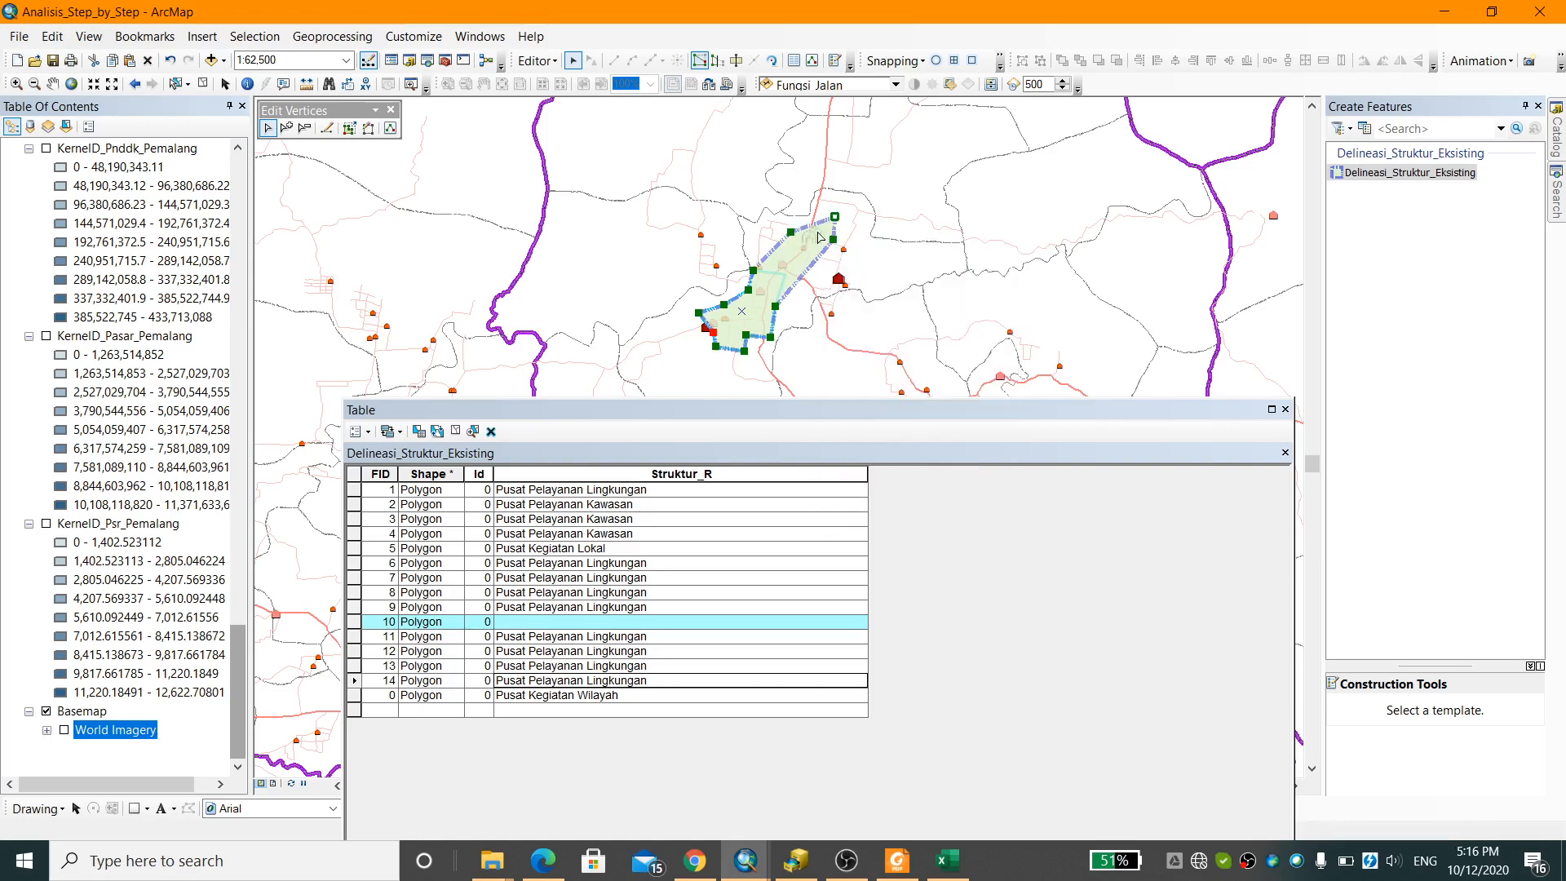
Insert another vertex on the FID 10 polygon's northern edge, shape the northwest side around the market symbol, and finish the sketch
right_click(804, 222)
key(Escape)
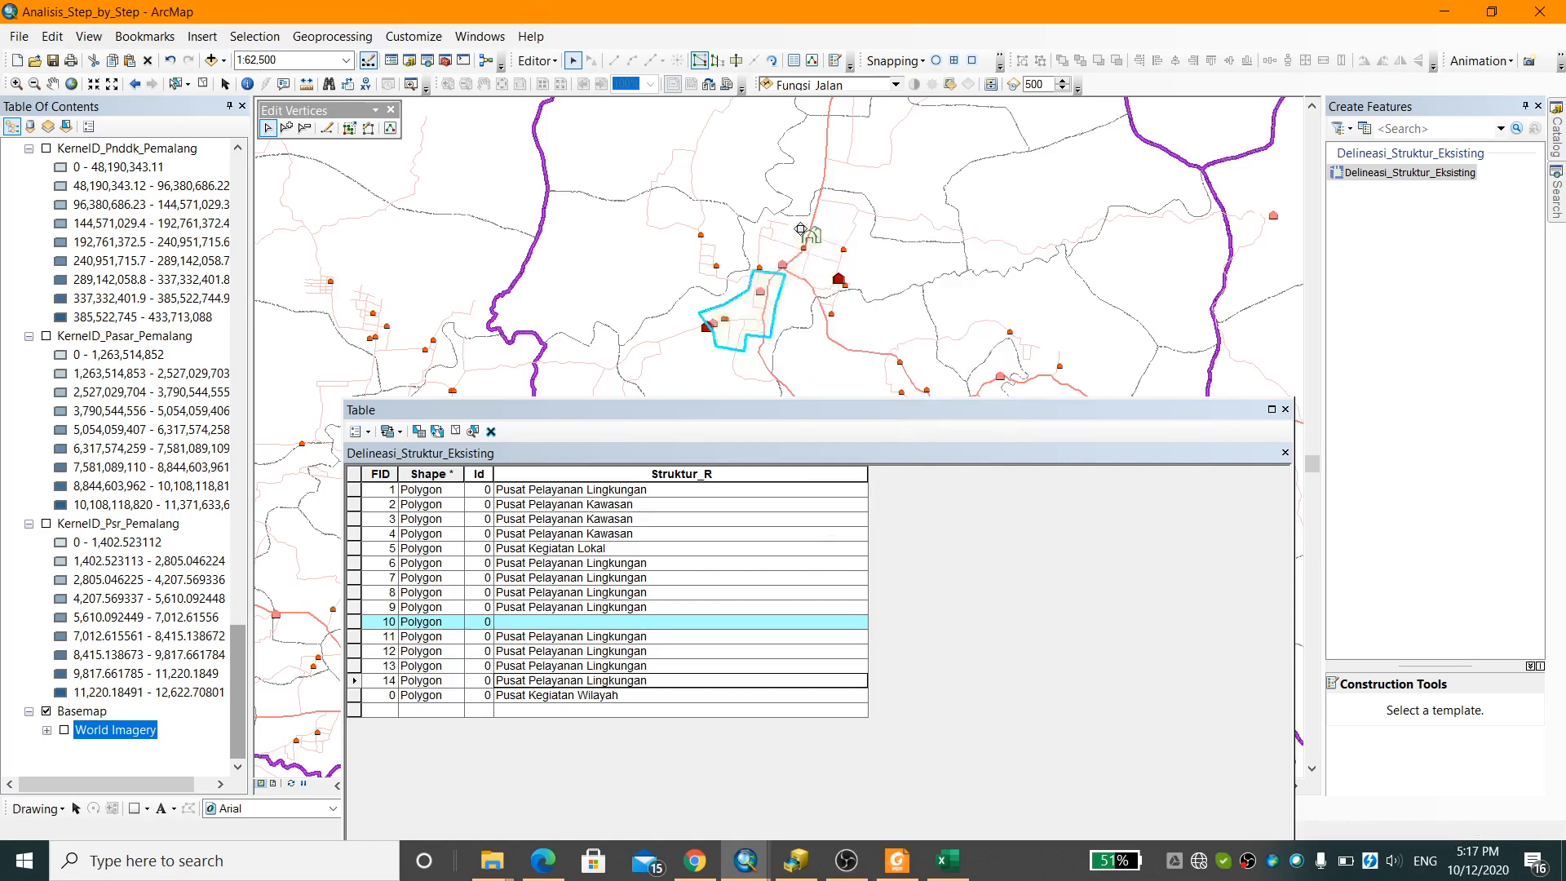
right_click(801, 229)
click(844, 271)
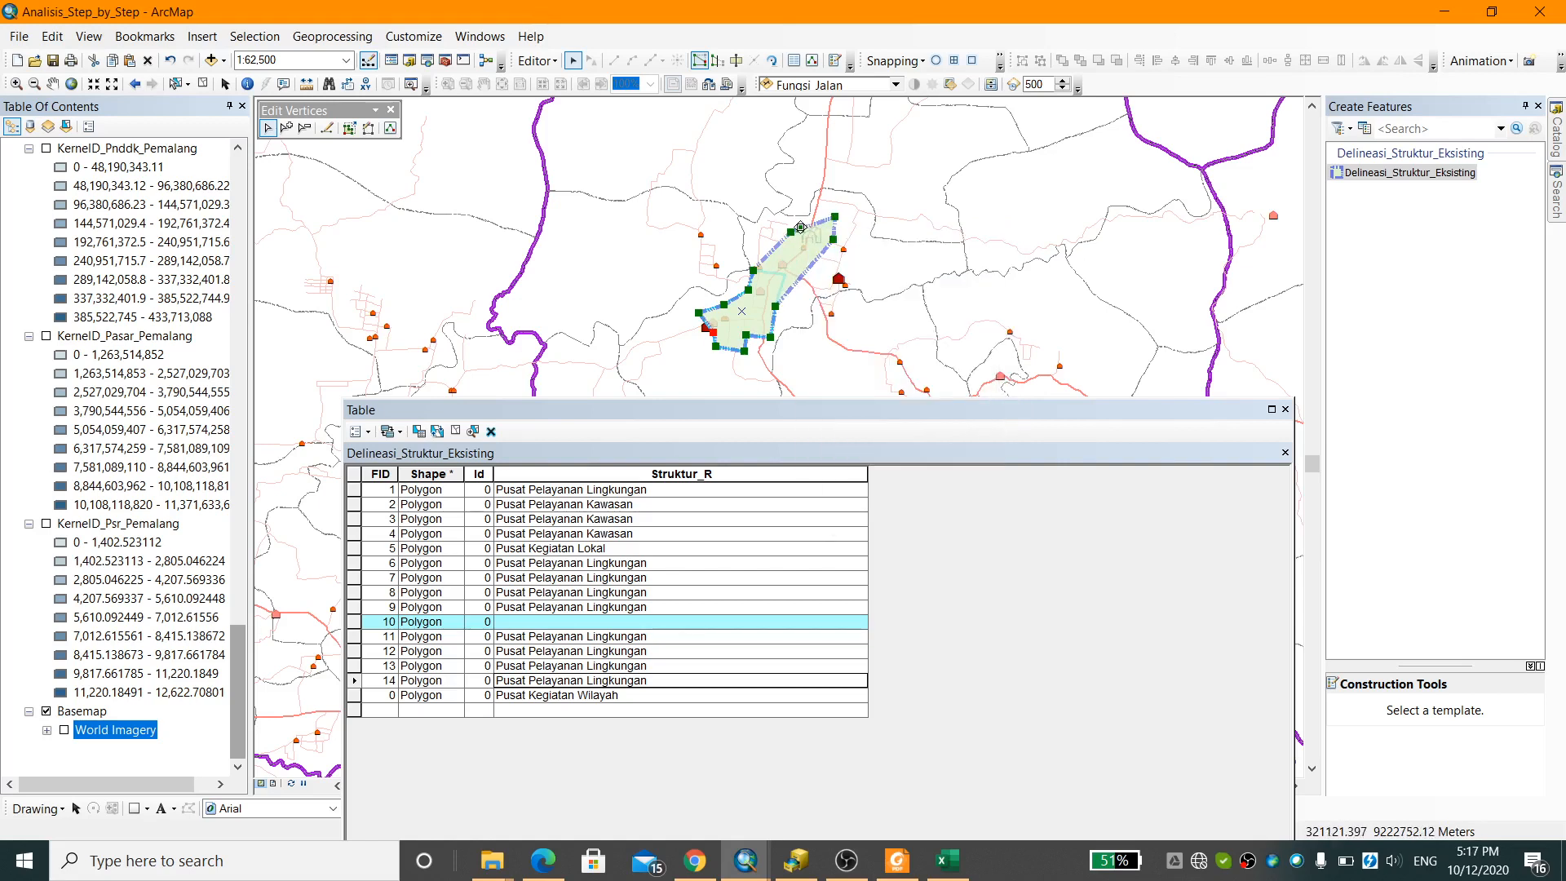
drag(793, 212, 779, 235)
click(881, 254)
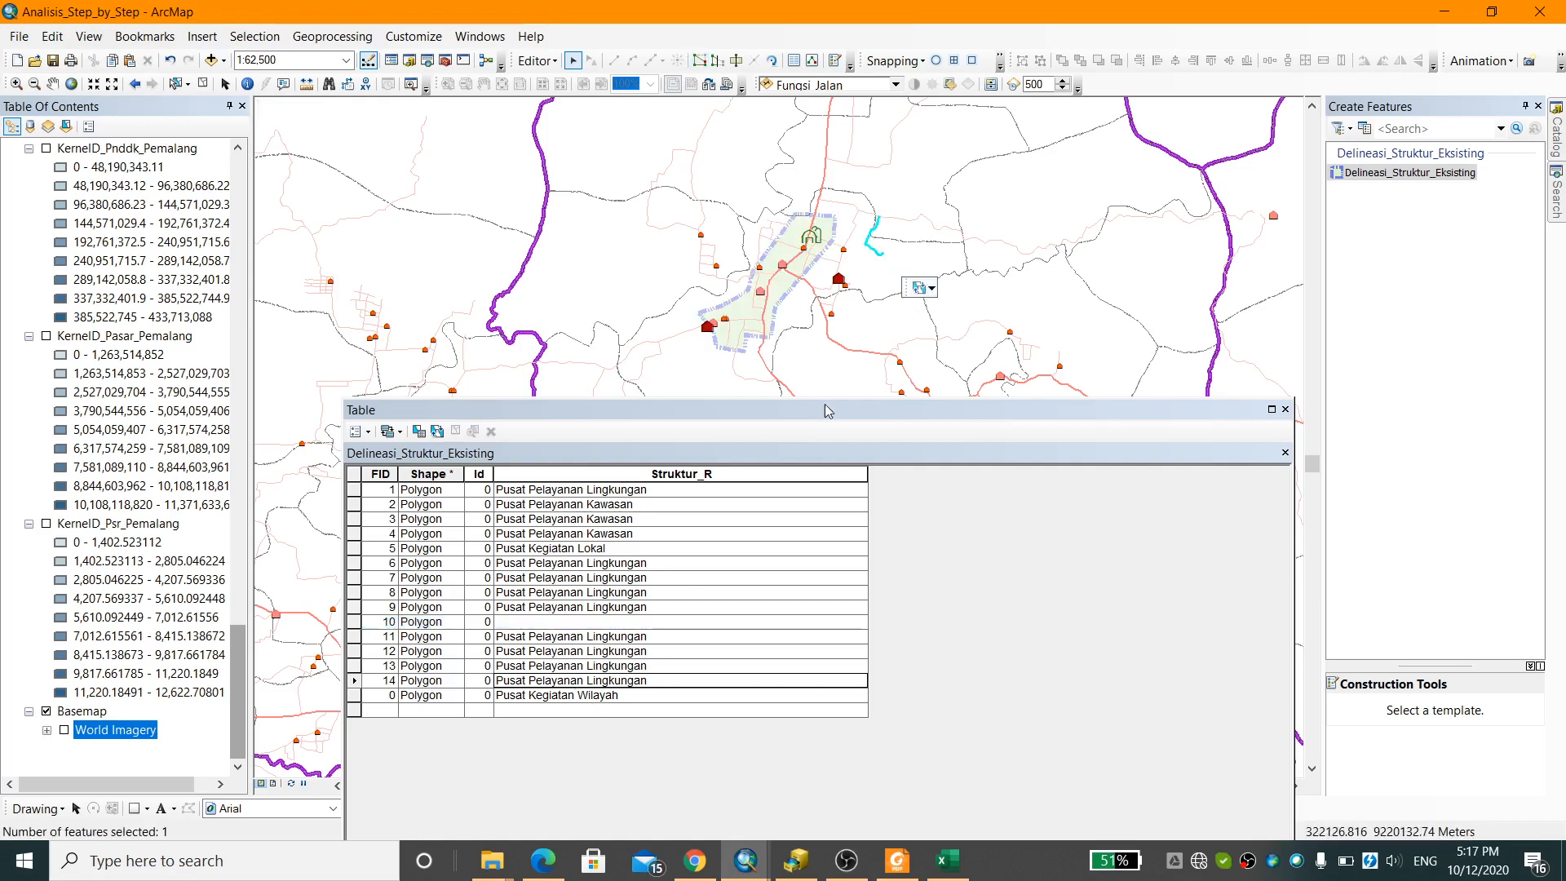
Zoom to the FID 10 polygon and set its Struktur_R to Pusat Pelayanan Kawasan
click(357, 621)
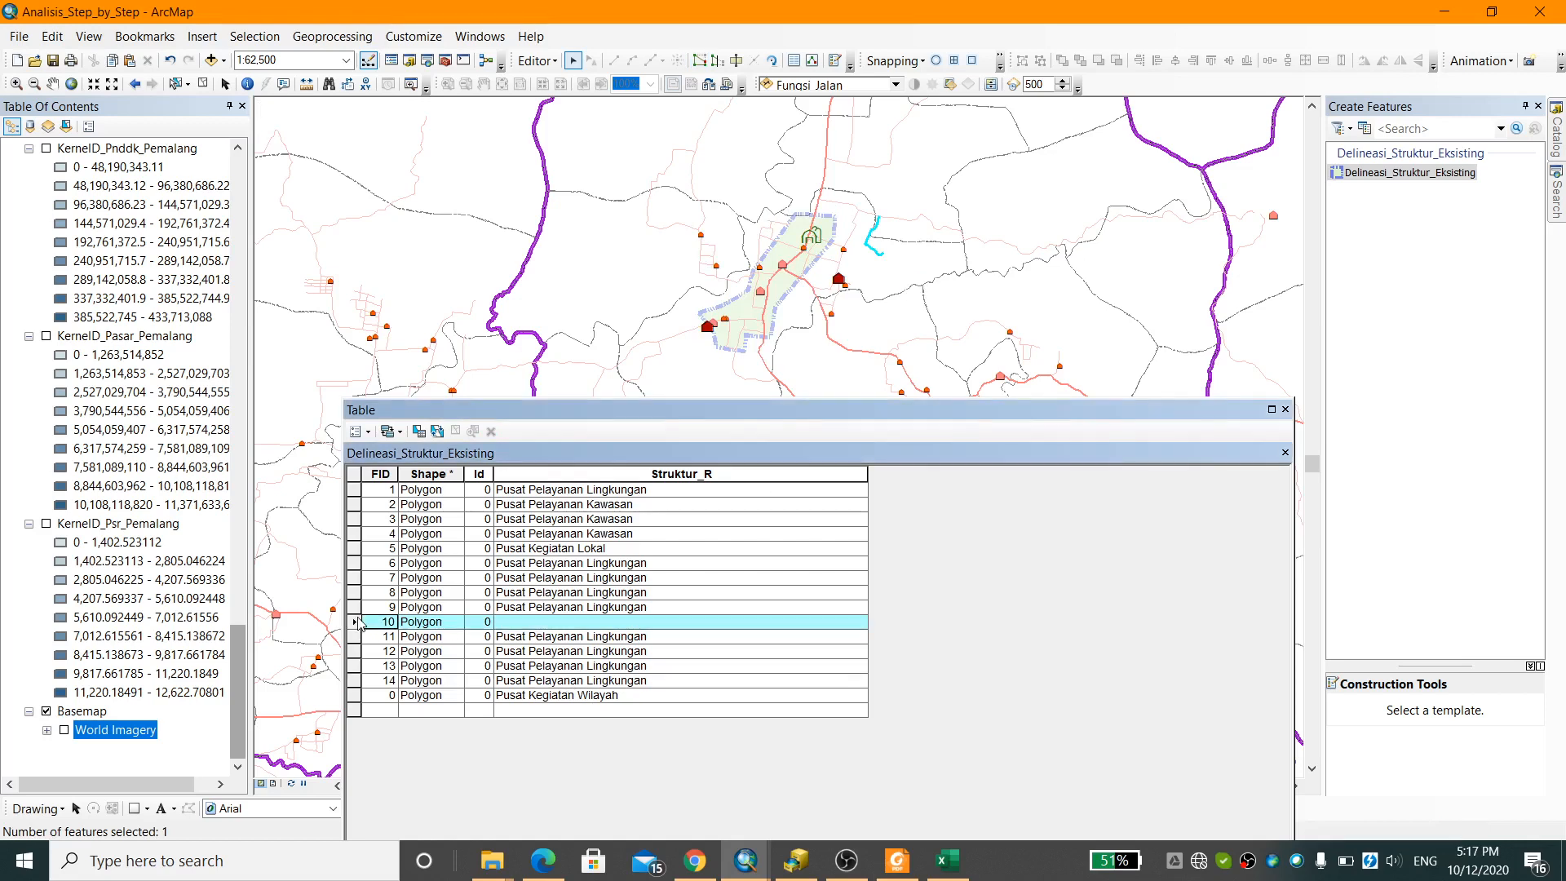
double_click(356, 621)
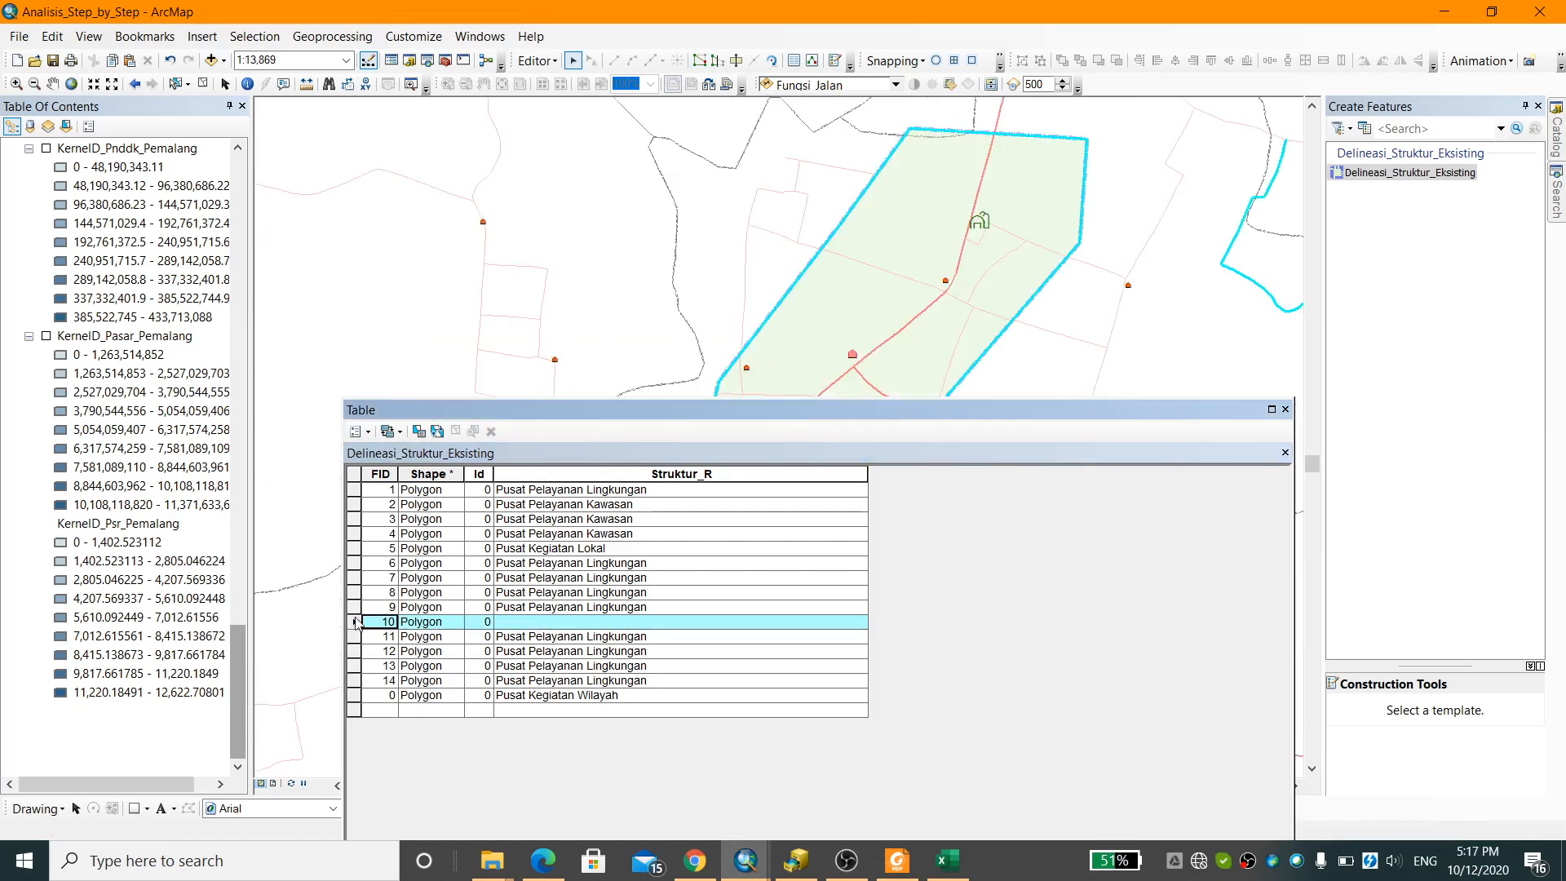
click(489, 621)
text(Pusat Pelayanan Kawasan)
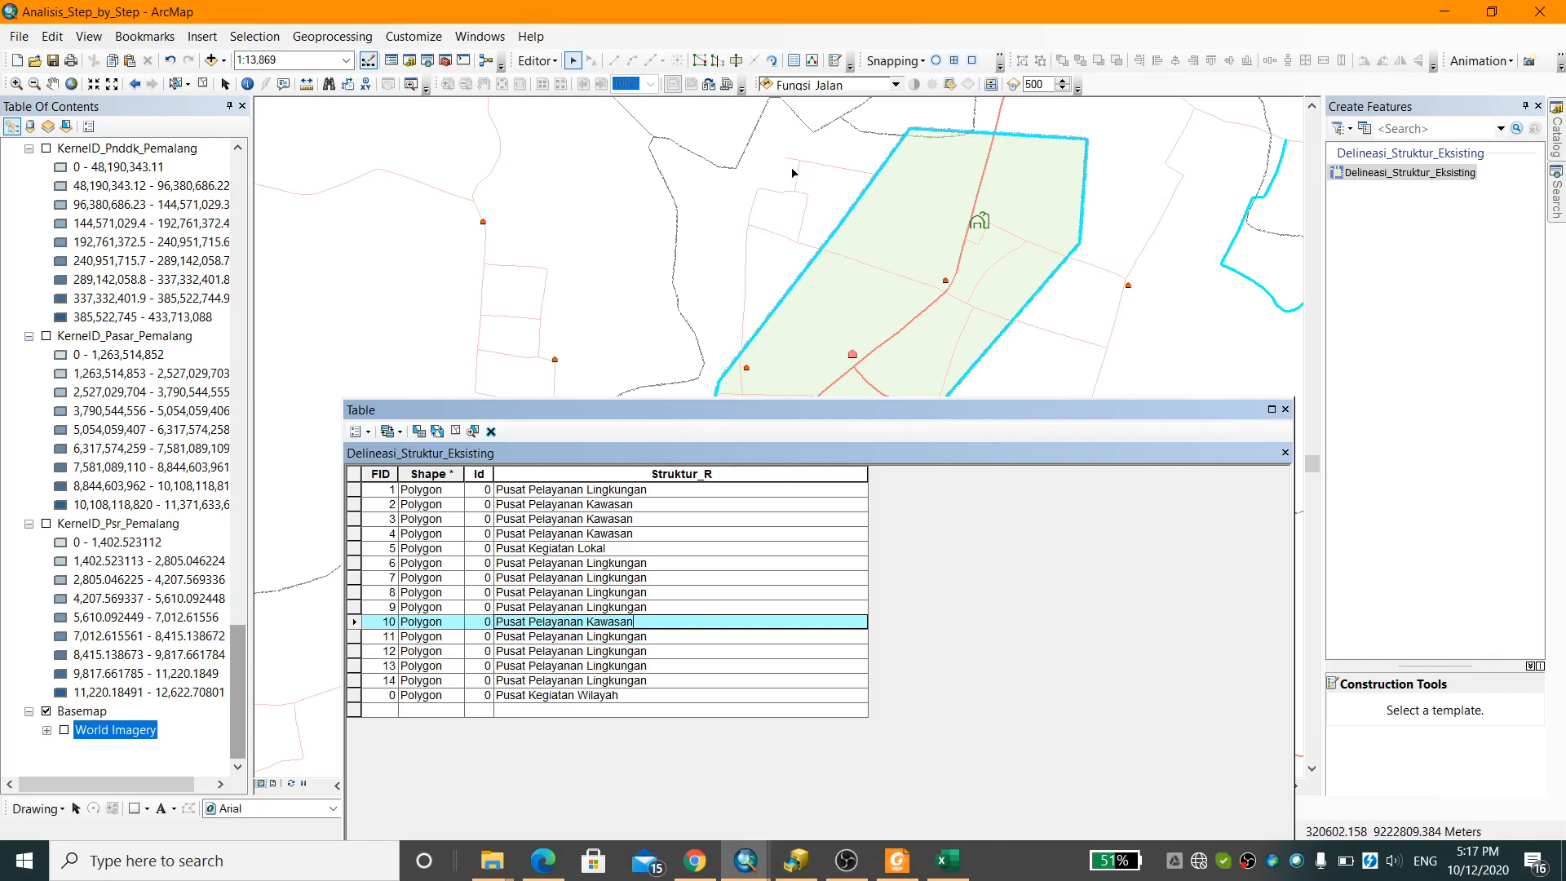
Stop the edit session on Delineasi_Struktur_Eksisting and save the edits
scroll(718, 192, down, 2)
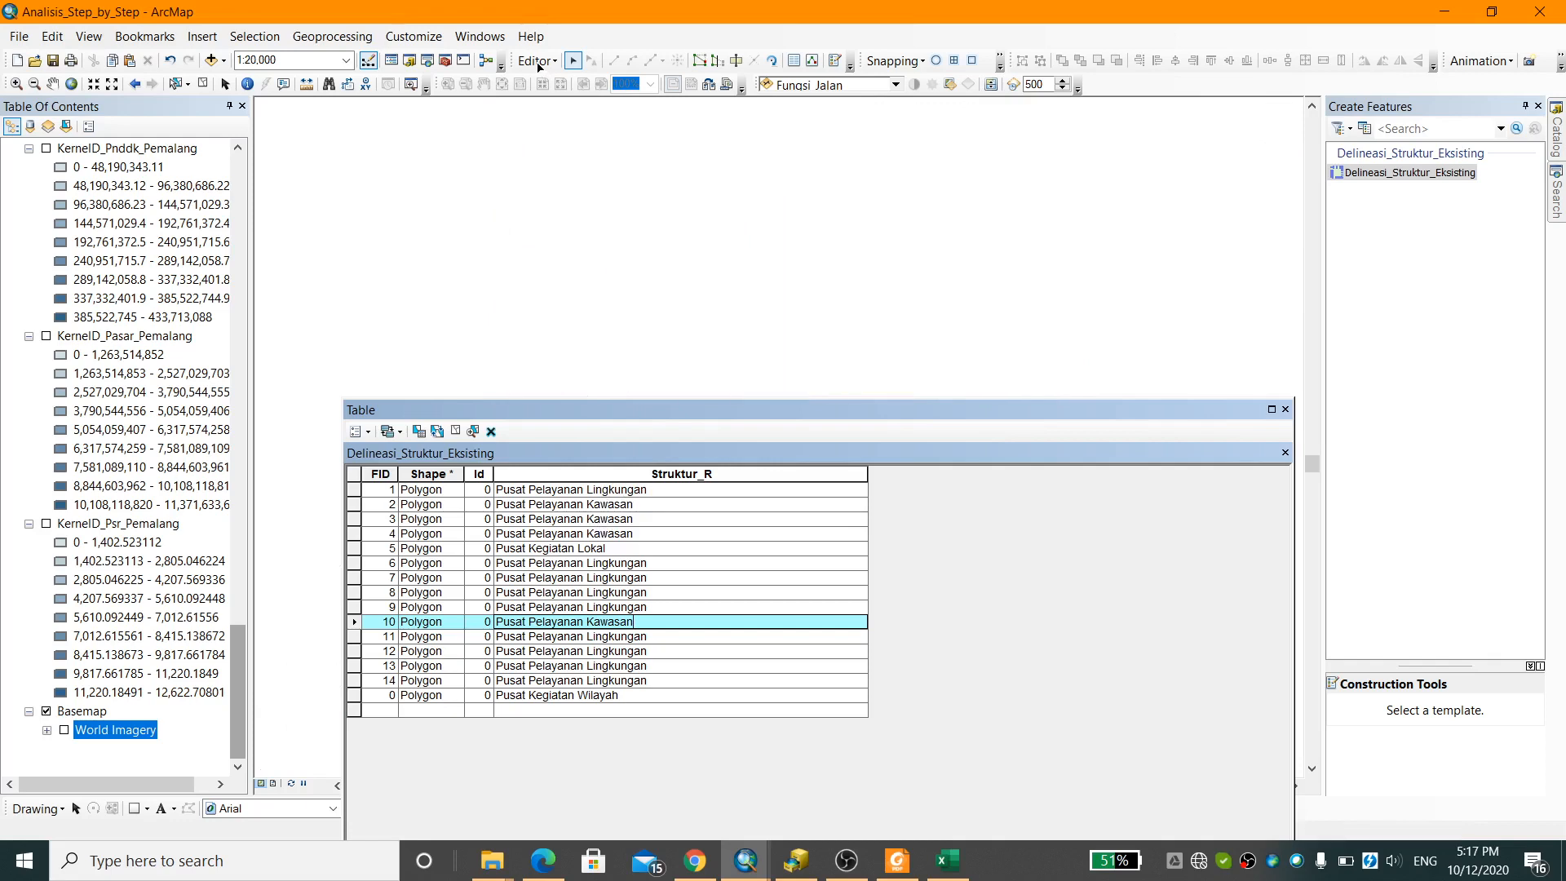
click(537, 61)
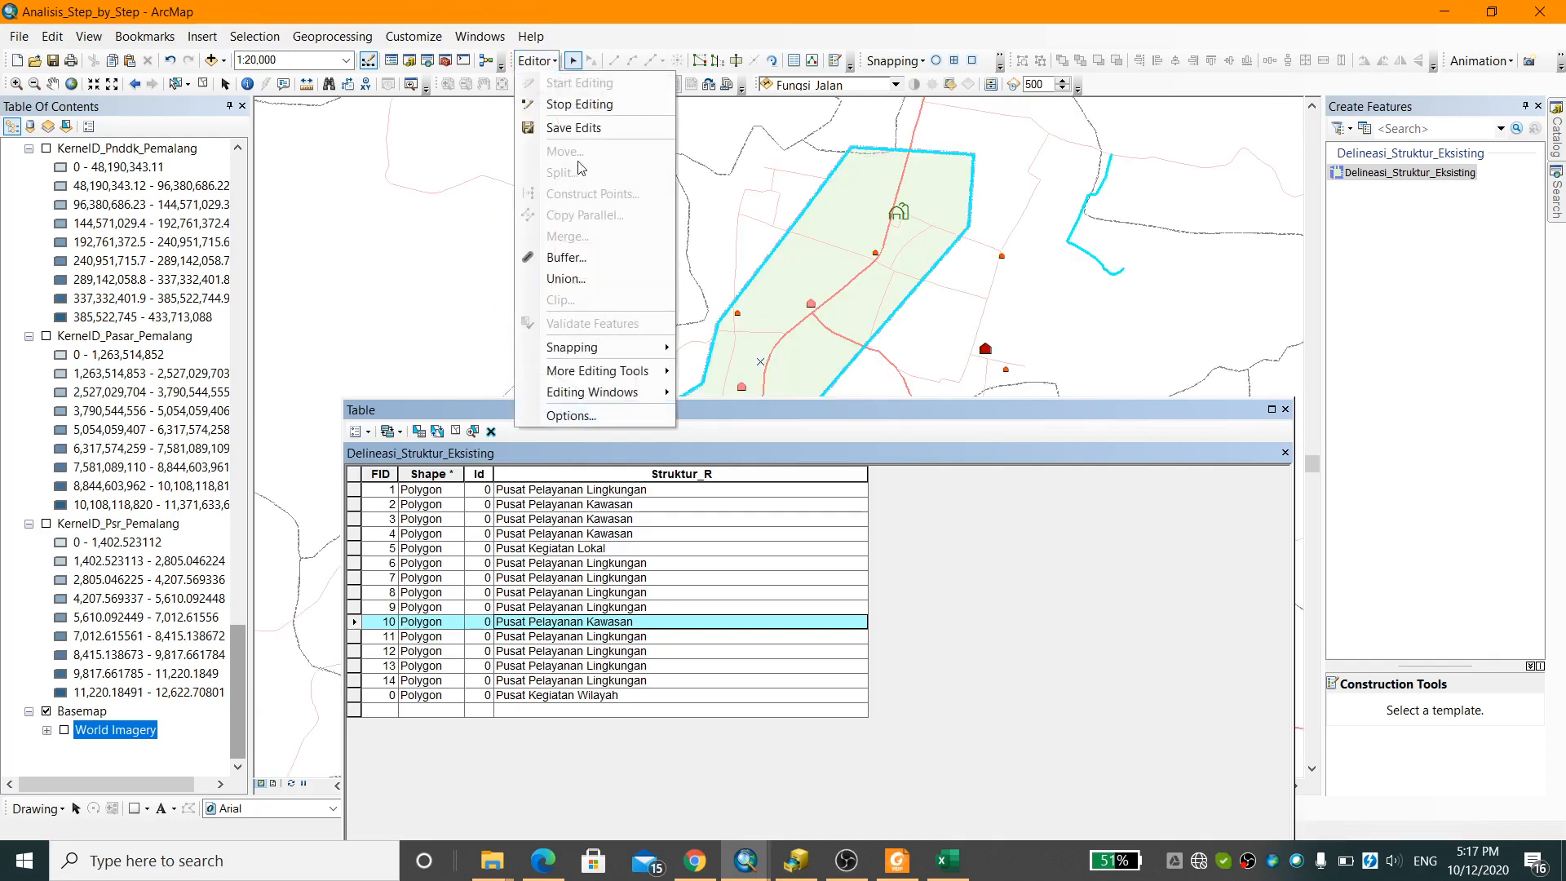
click(579, 105)
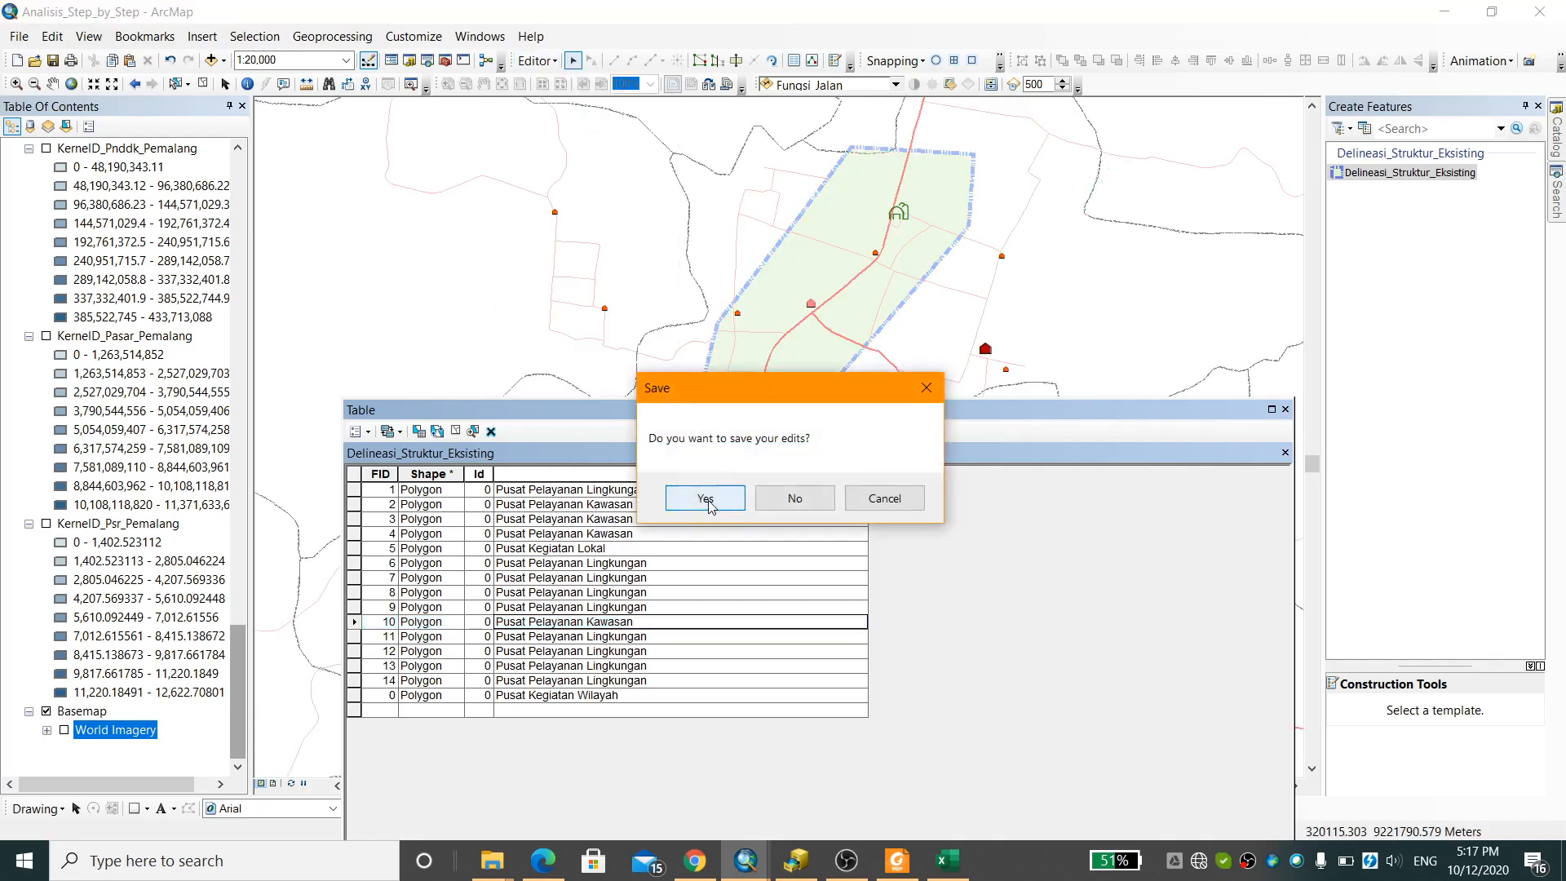
click(705, 499)
Examine the classified centres and their surrounding facilities from the FID 10 area across to the northern districts
scroll(897, 247, down, 1)
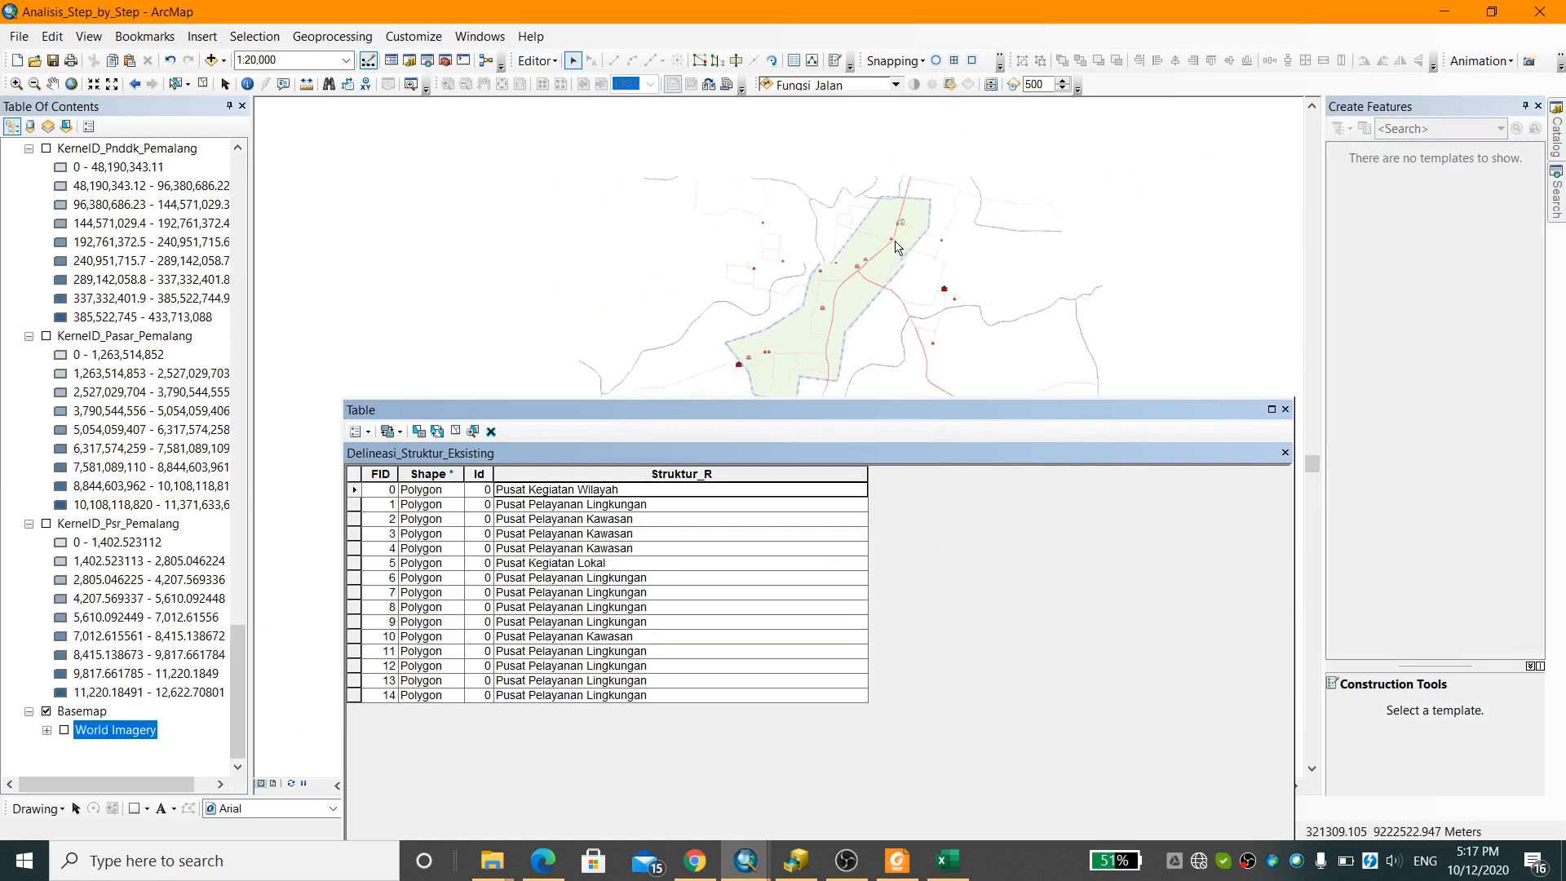
scroll(898, 248, down, 1)
drag(772, 322, 967, 221)
scroll(950, 223, down, 2)
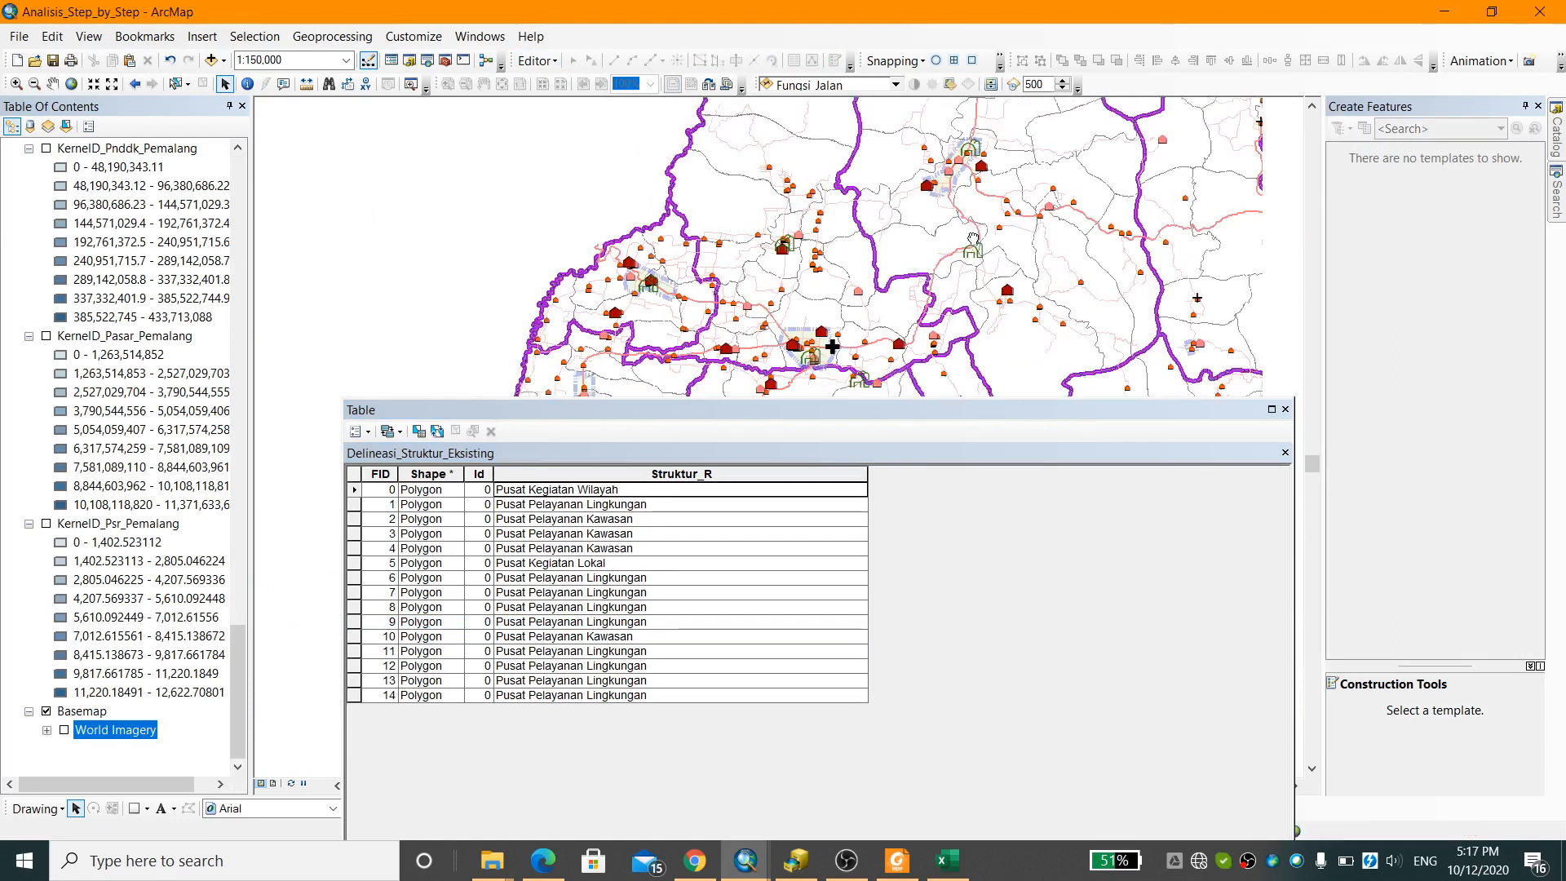
drag(893, 197, 730, 353)
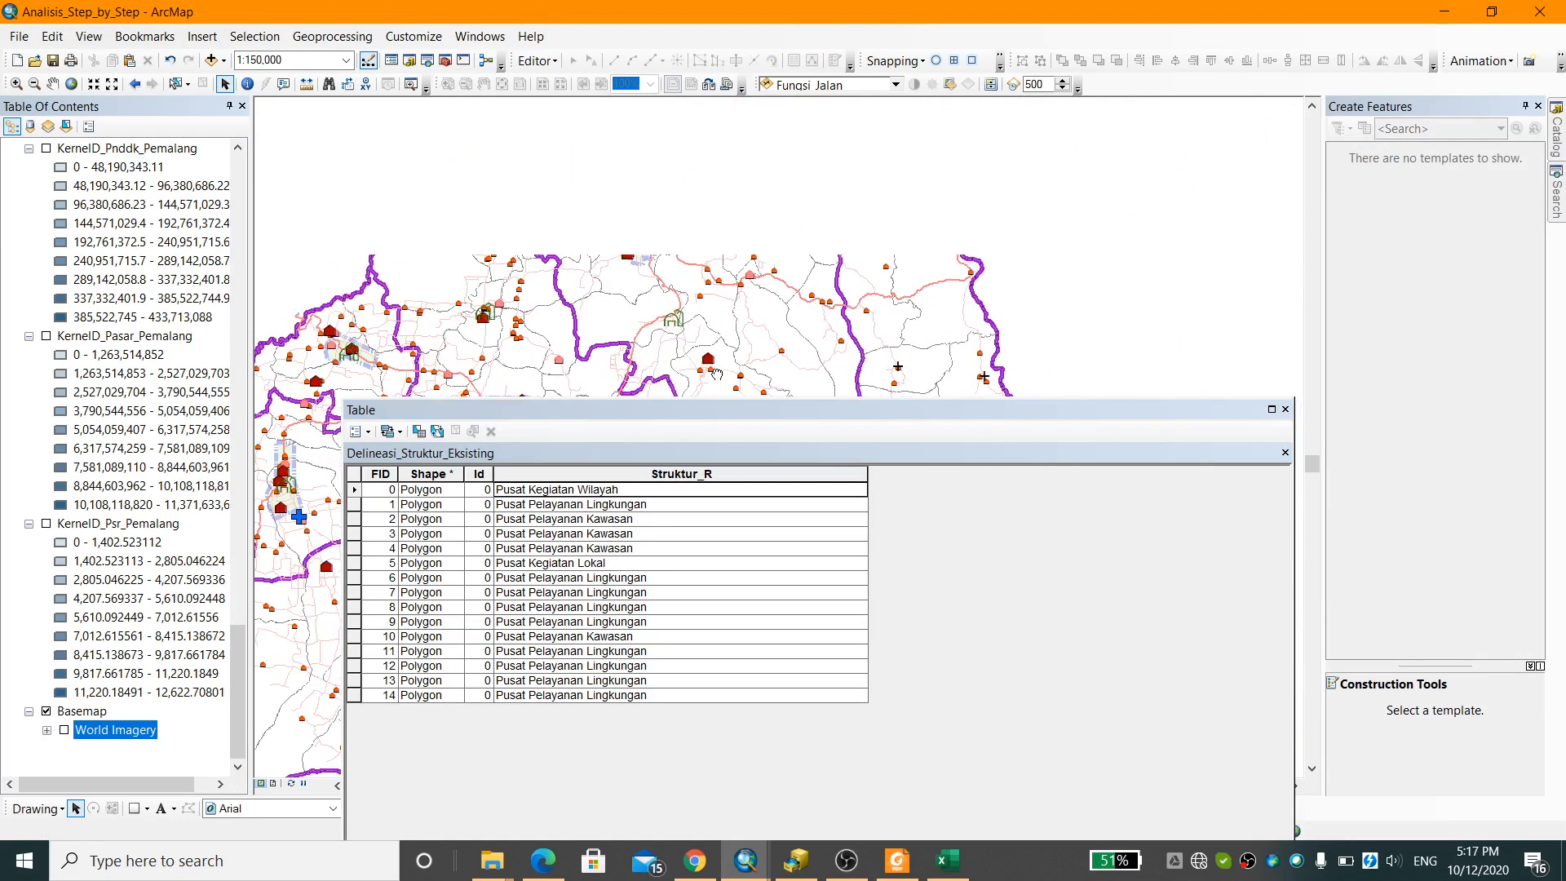
drag(907, 169, 912, 354)
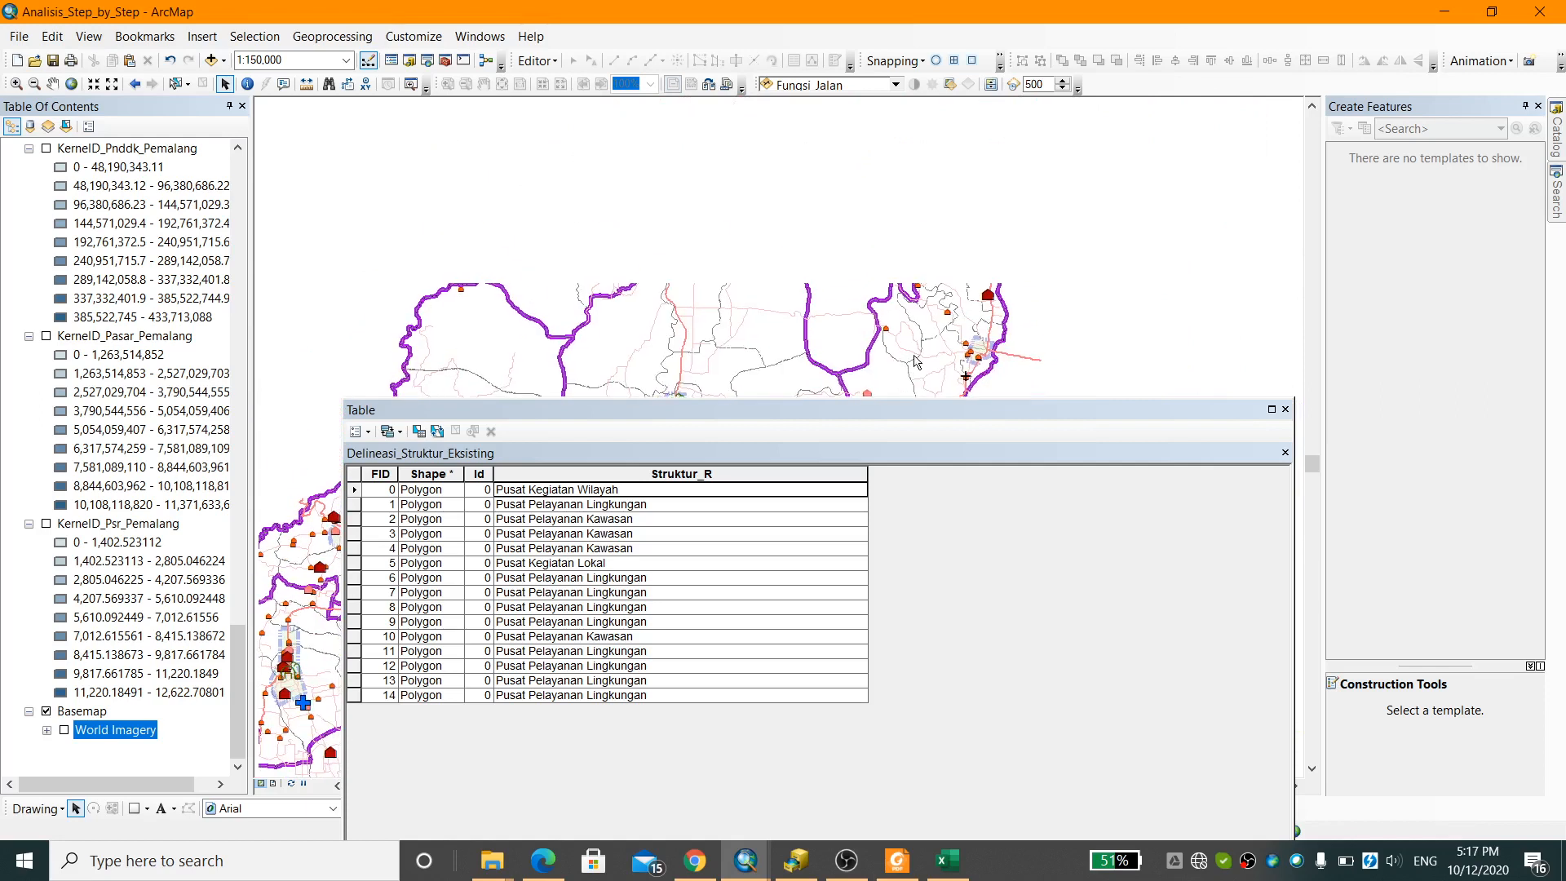
drag(948, 234, 896, 364)
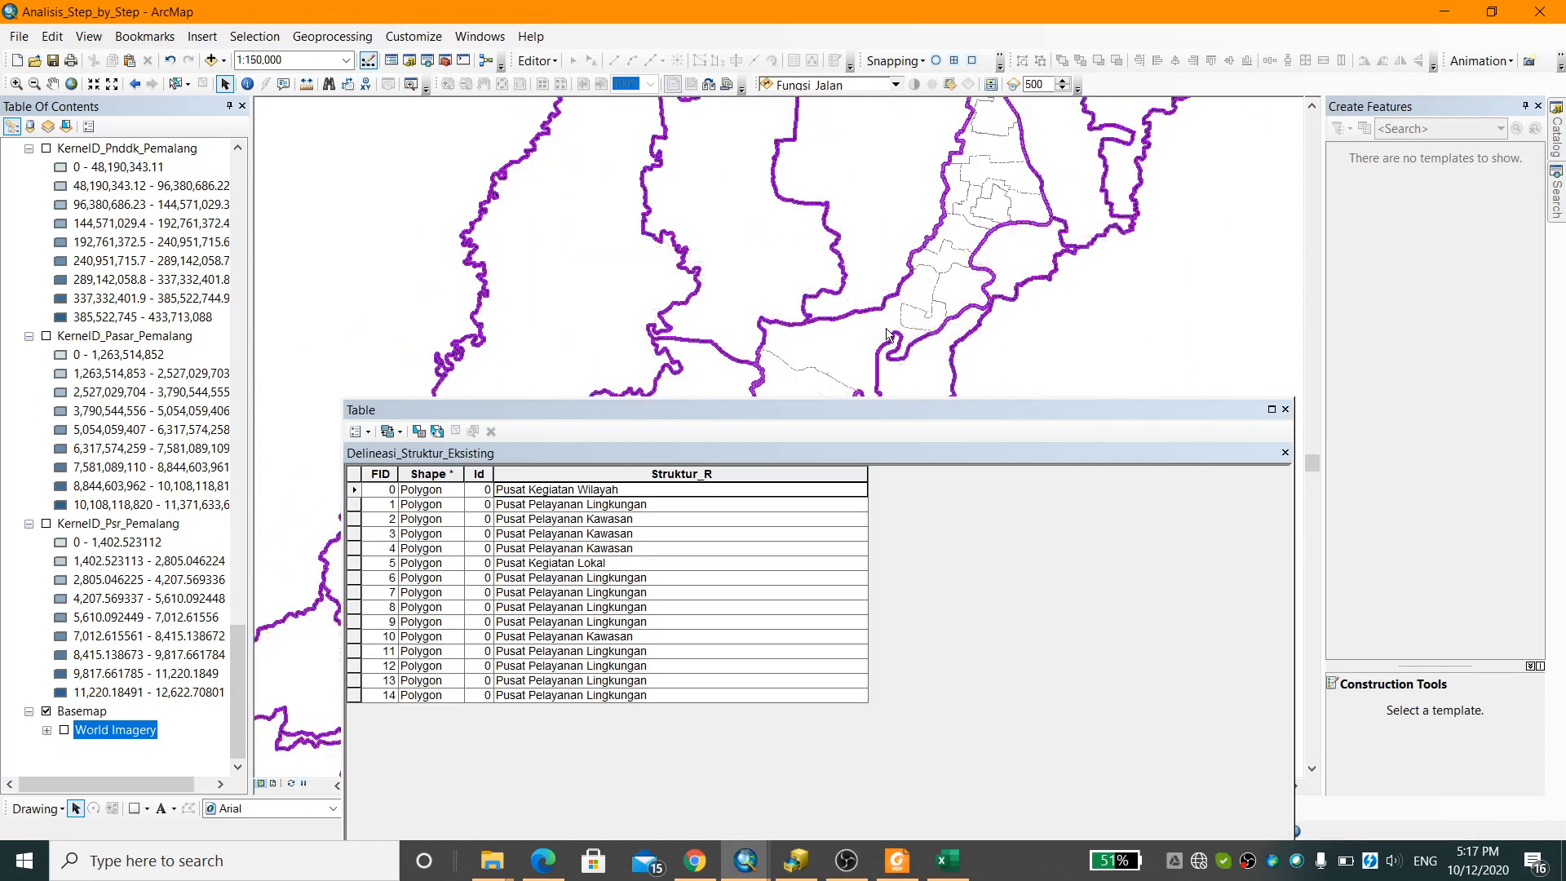
drag(859, 267, 857, 247)
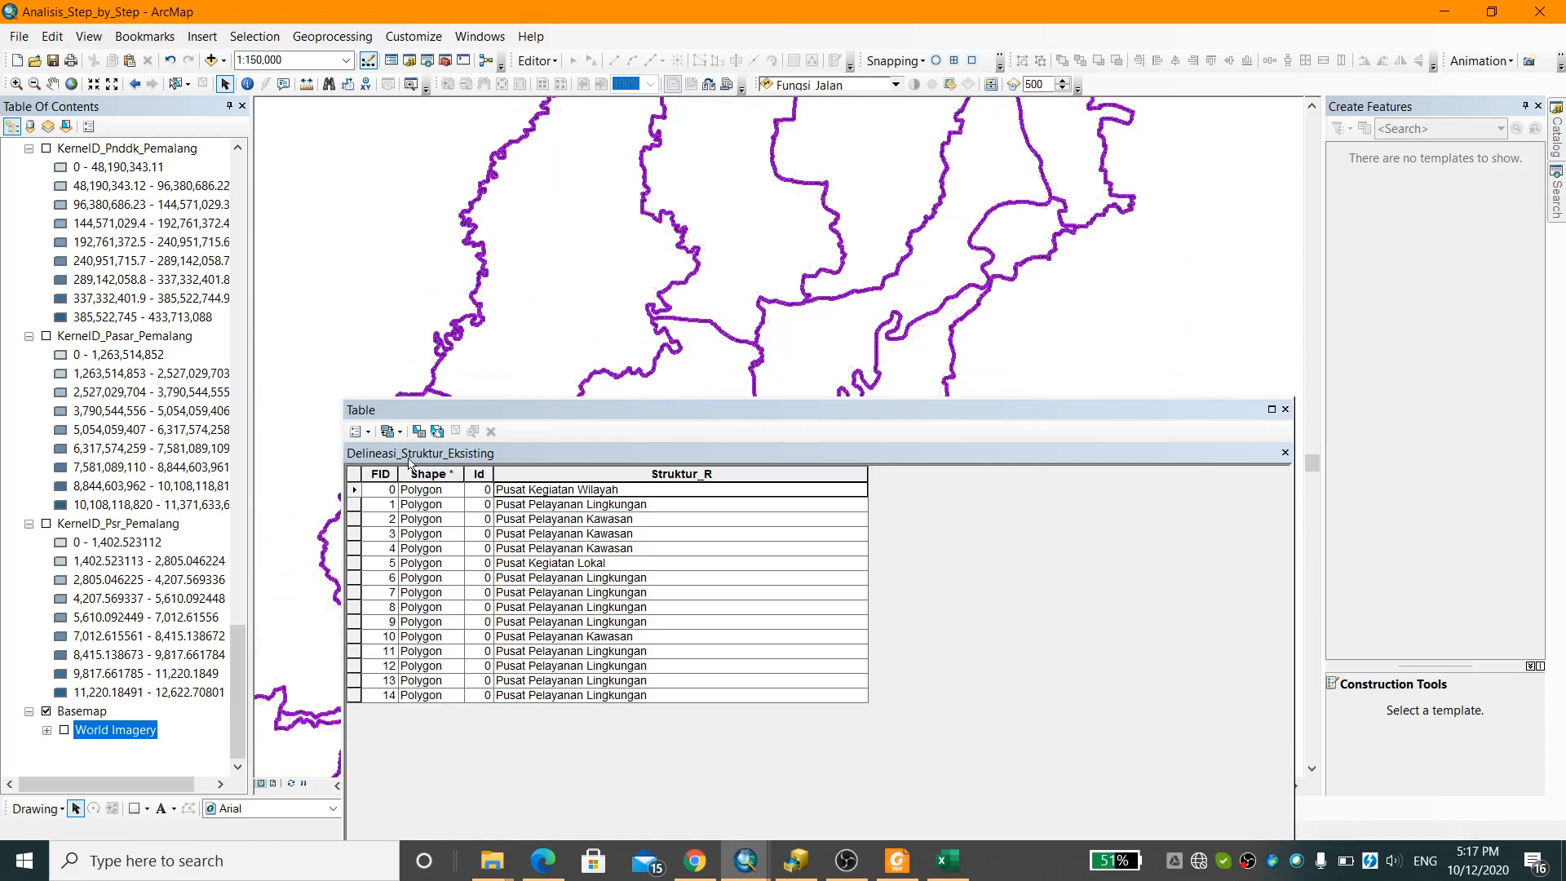
Add a Long Integer field for the delineation area to the Delineasi_Struktur_Eksisting table, accepting the shortened name Luas_Delin
click(357, 430)
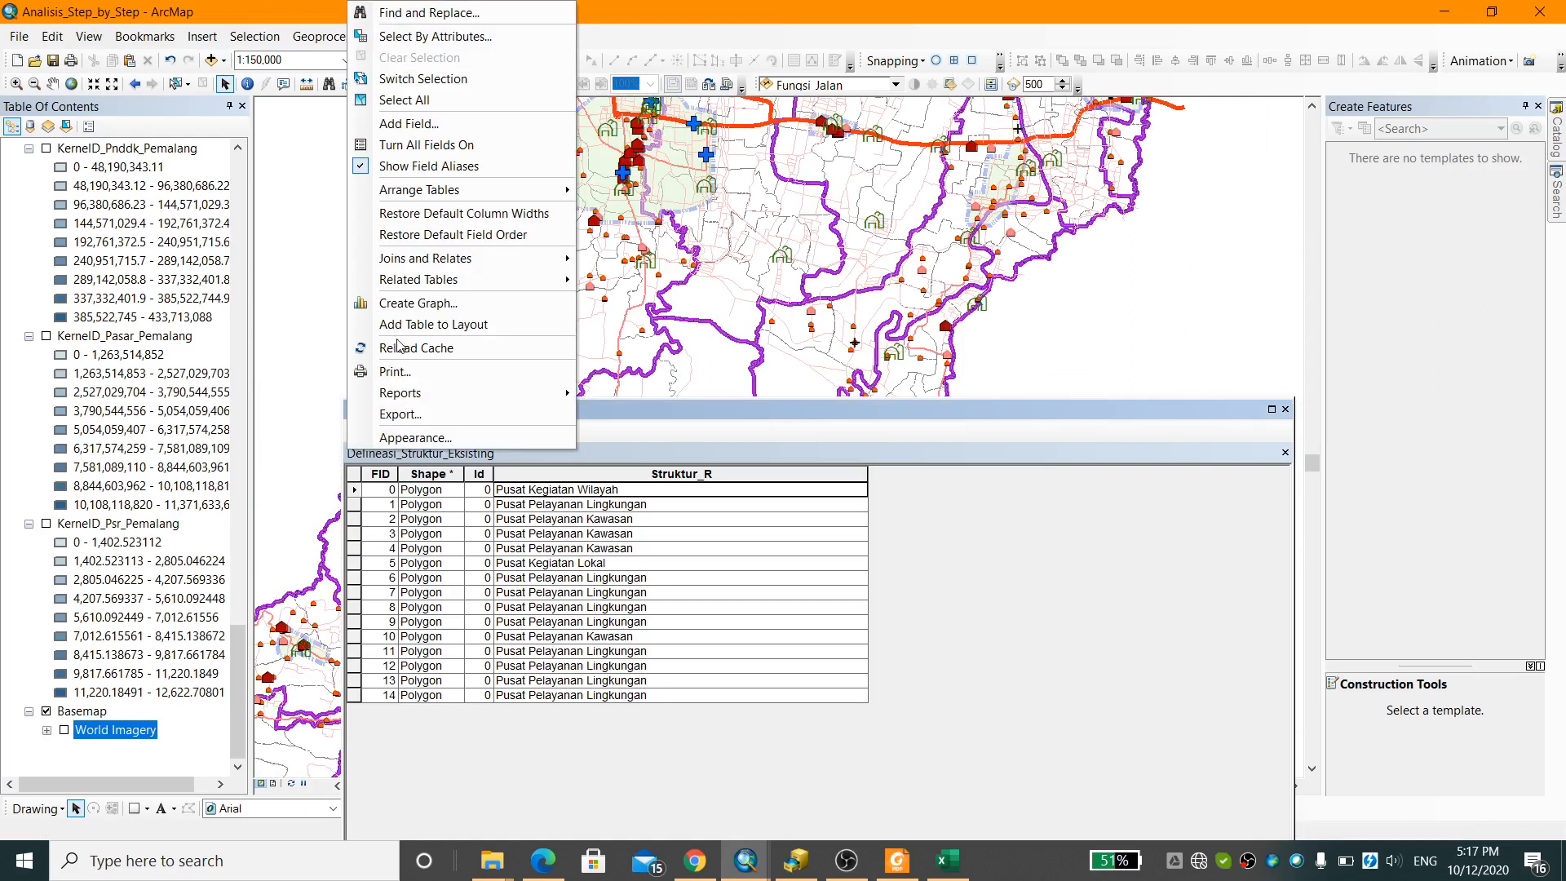
click(409, 124)
text(Luas_Delineasi)
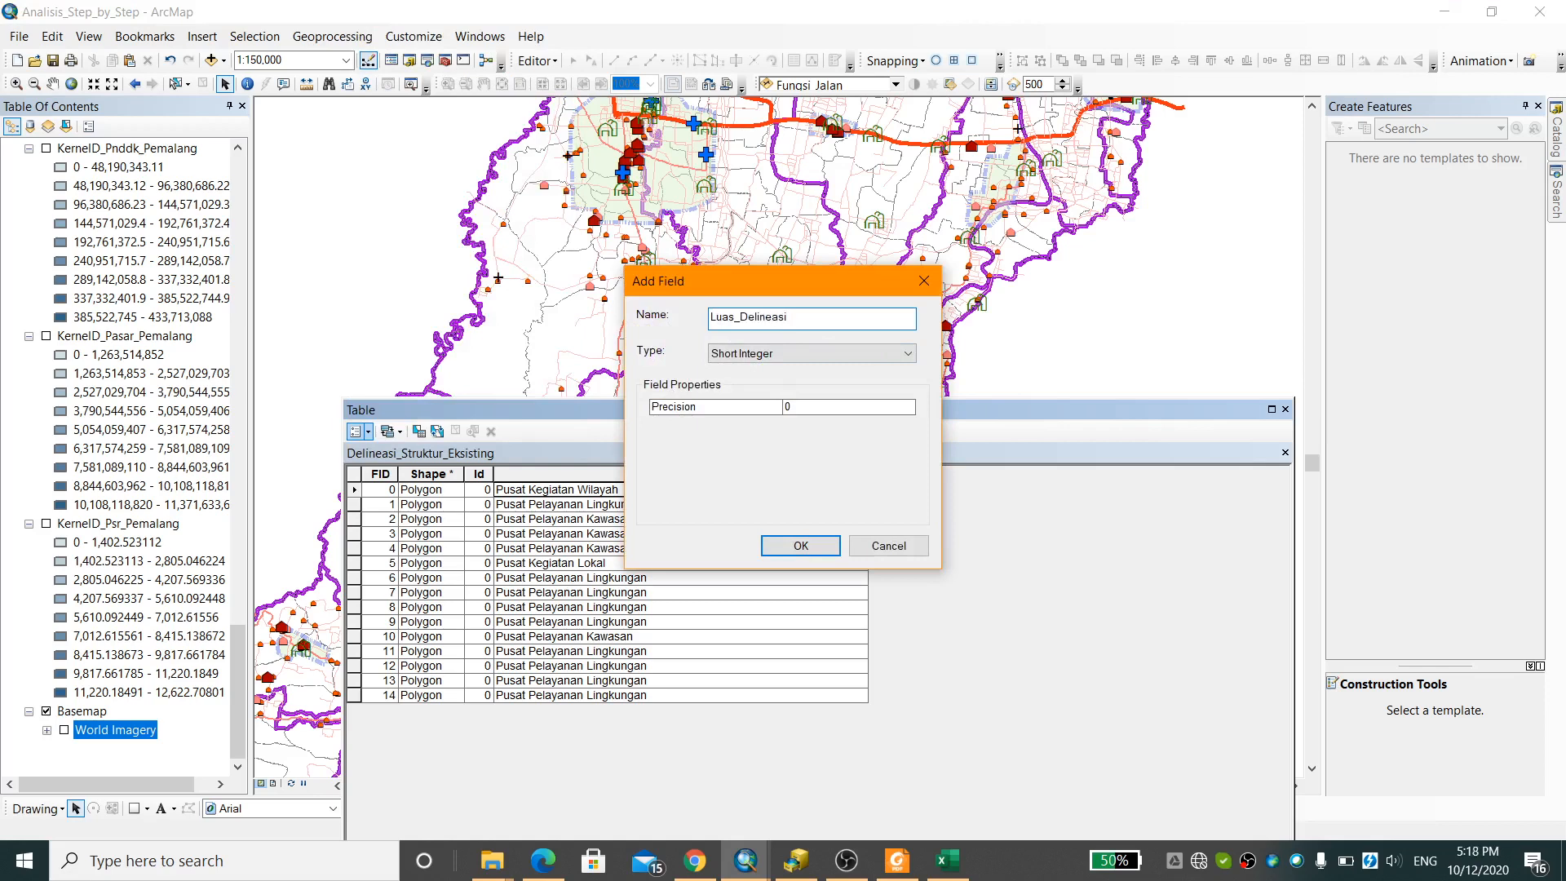
click(807, 353)
click(807, 376)
click(829, 549)
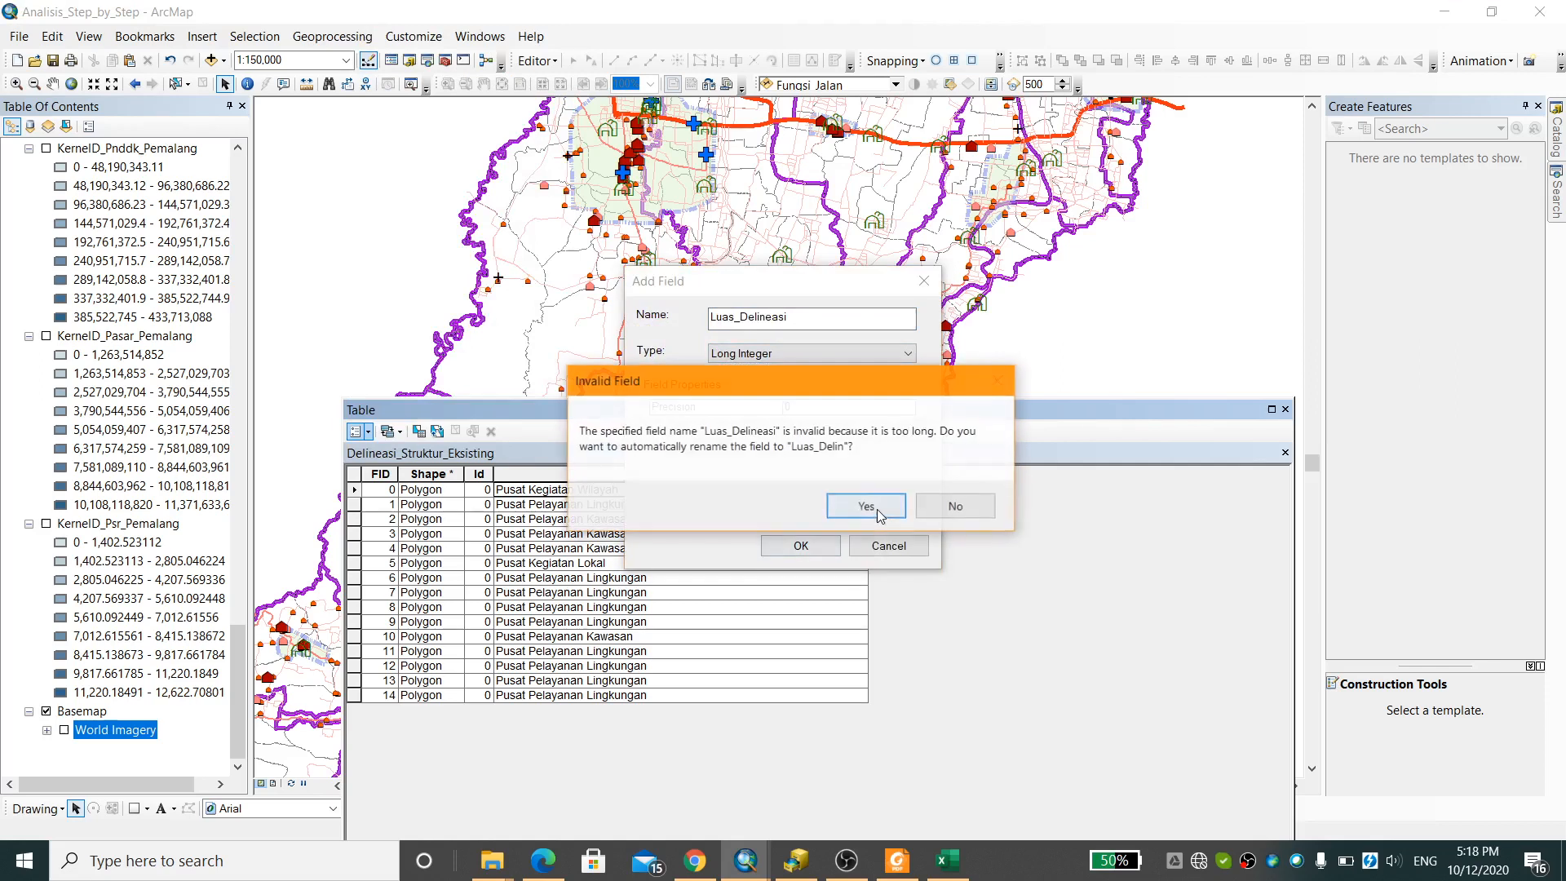
click(953, 507)
Calculate the area of every polygon in hectares into the Luas_Delin field, using the data source's coordinate system
right_click(911, 482)
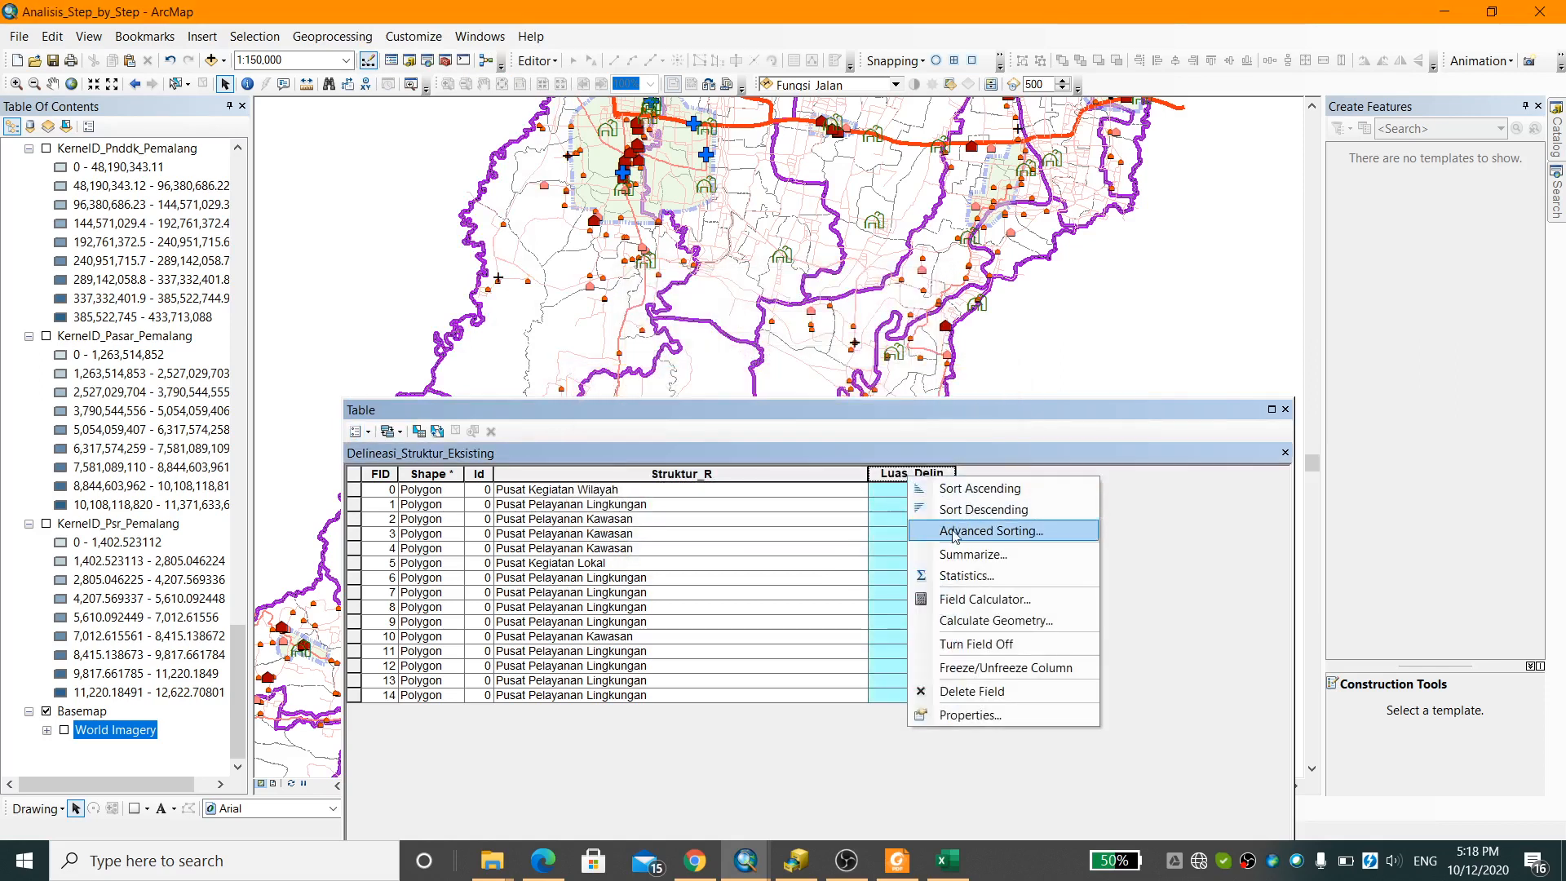
click(1031, 620)
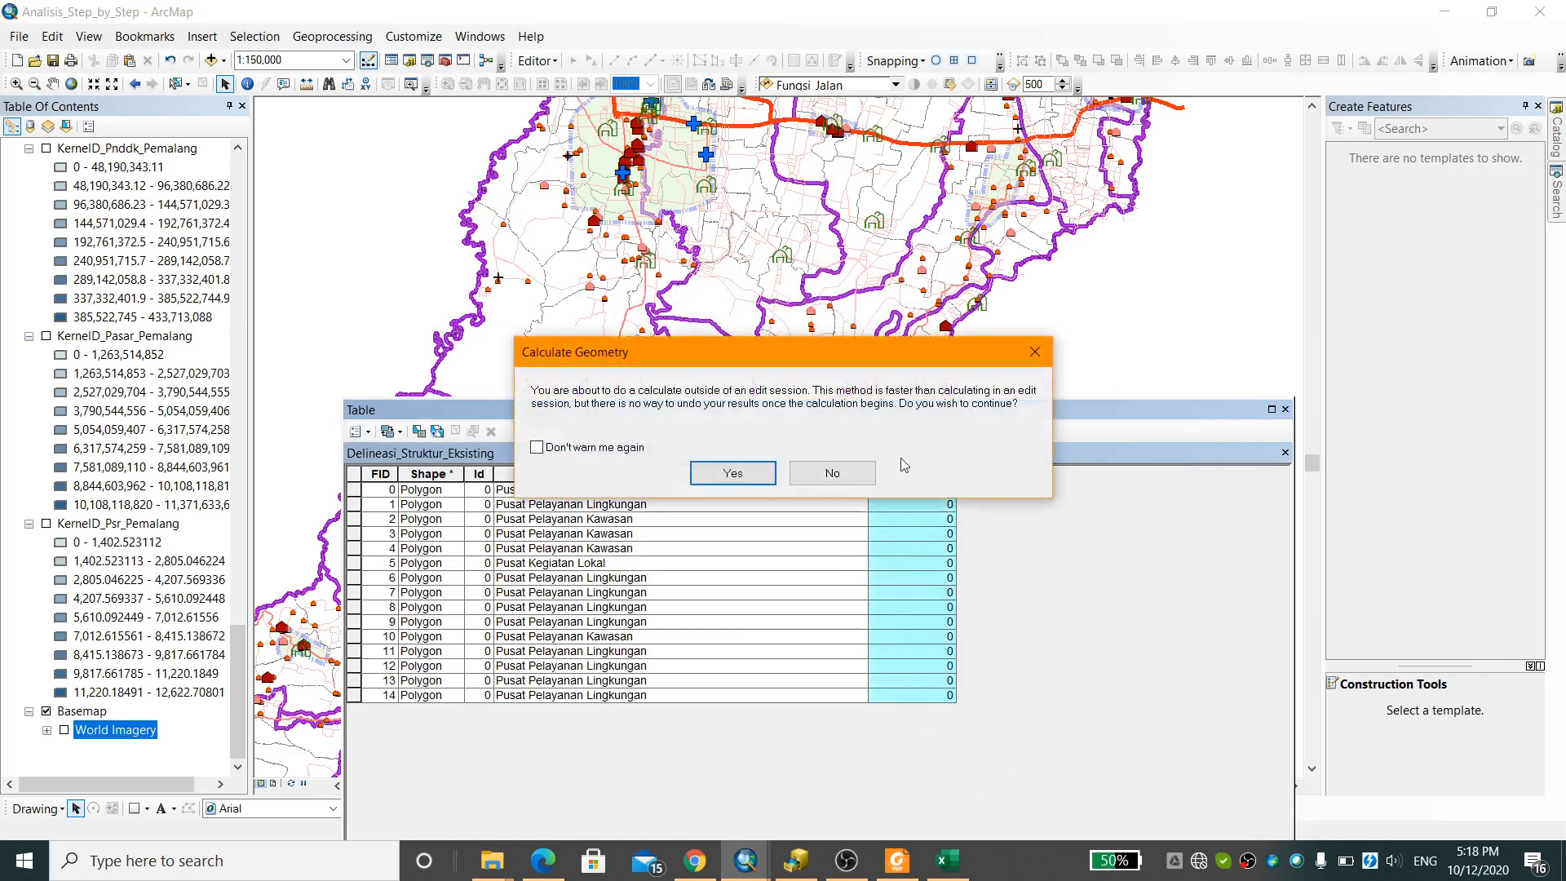
click(730, 469)
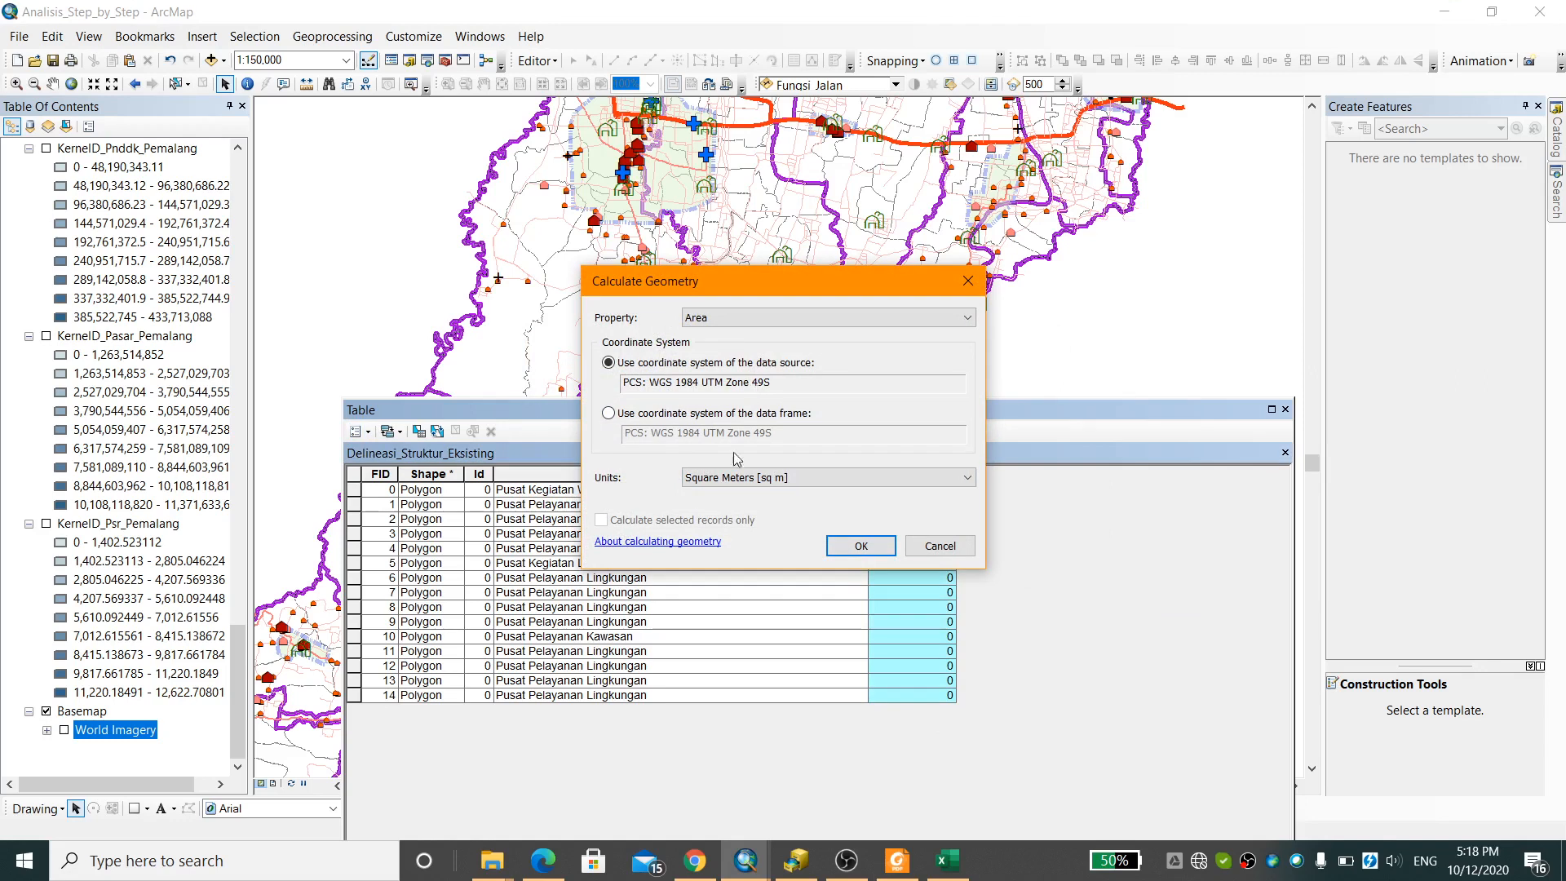
click(722, 479)
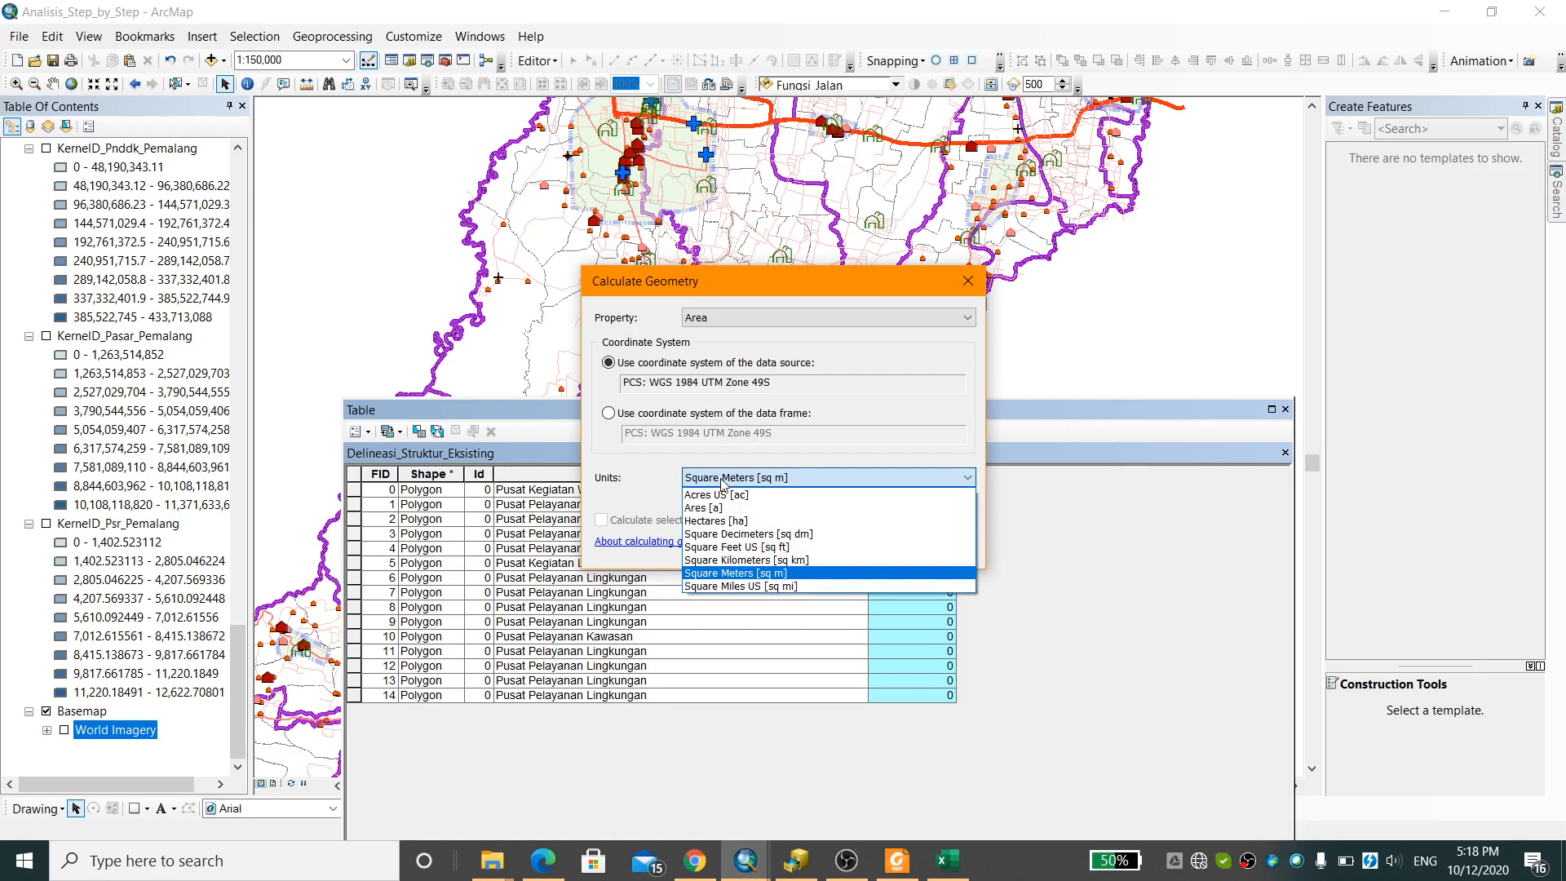
click(715, 521)
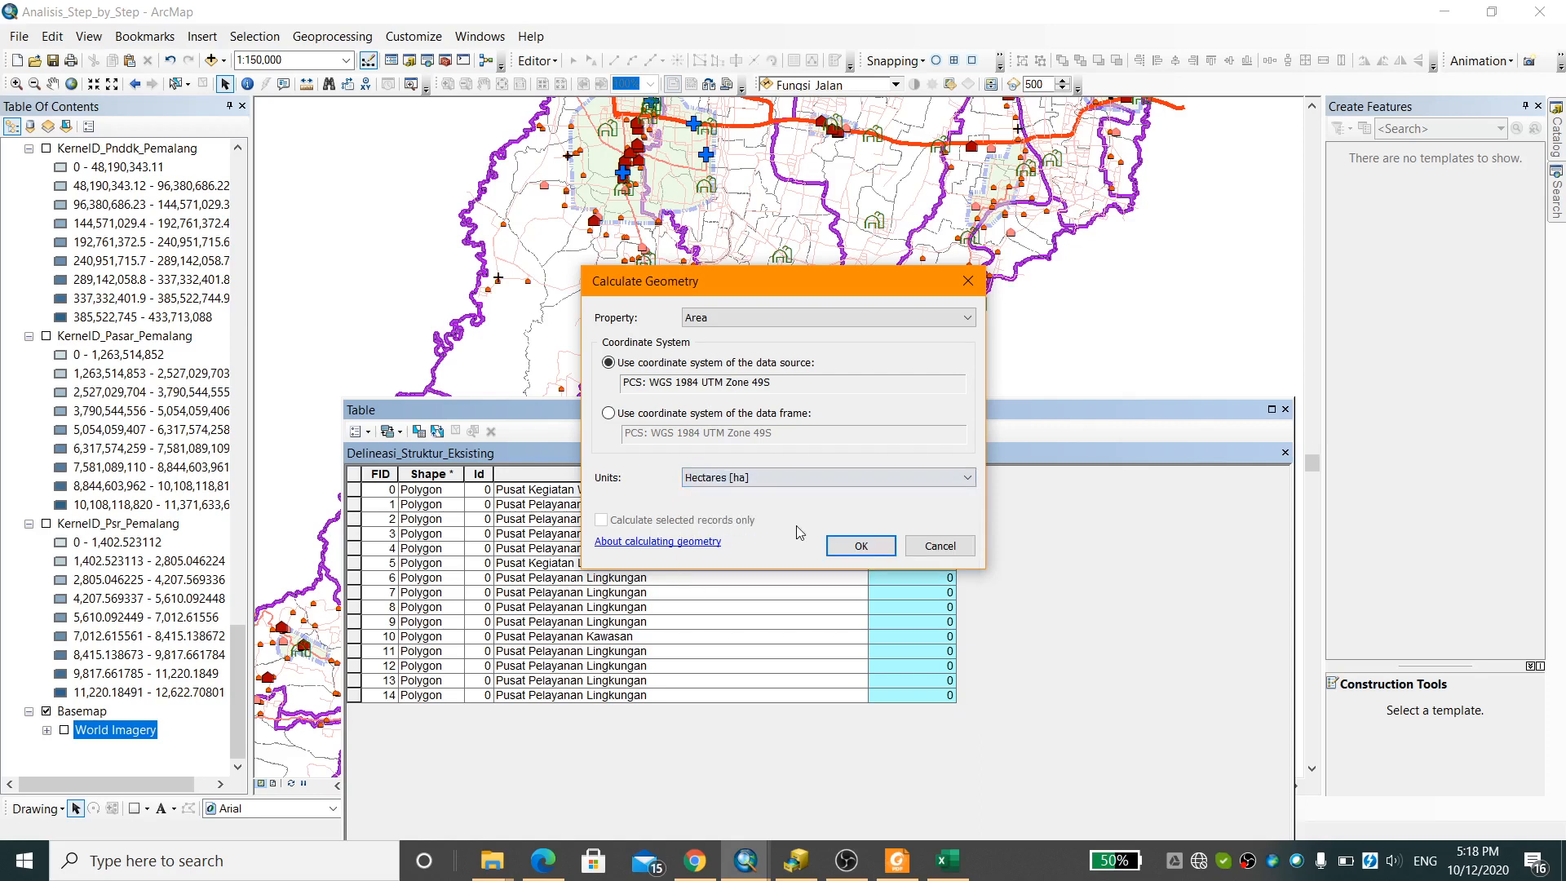
click(862, 546)
click(919, 468)
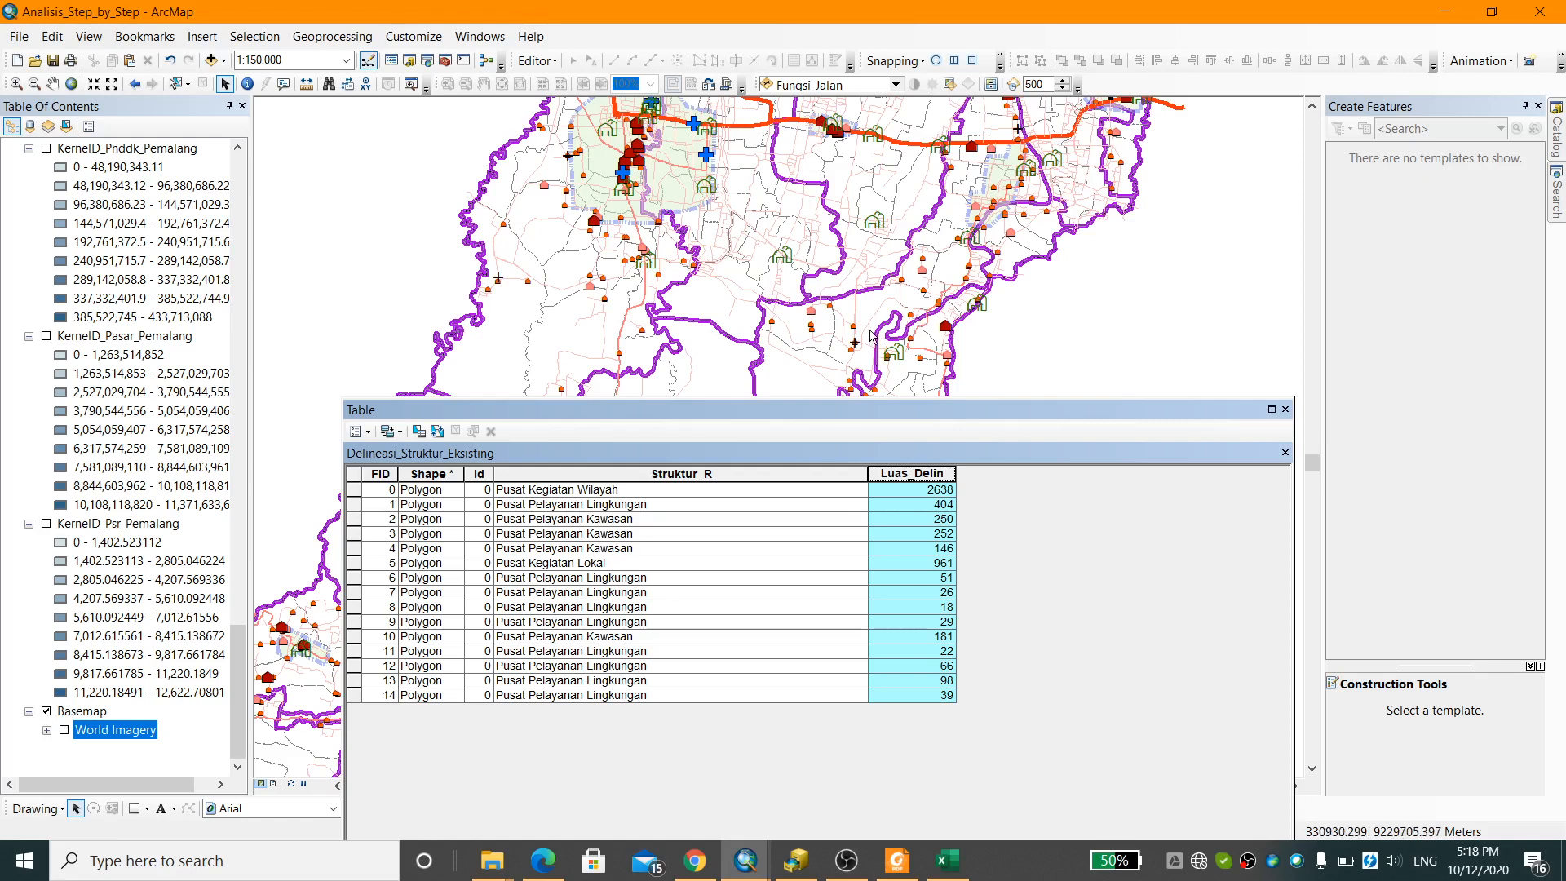
Examine the centres in the southern districts and identify the administrative area just northeast of the southwestern hospital
drag(872, 289, 849, 29)
drag(840, 188, 903, 73)
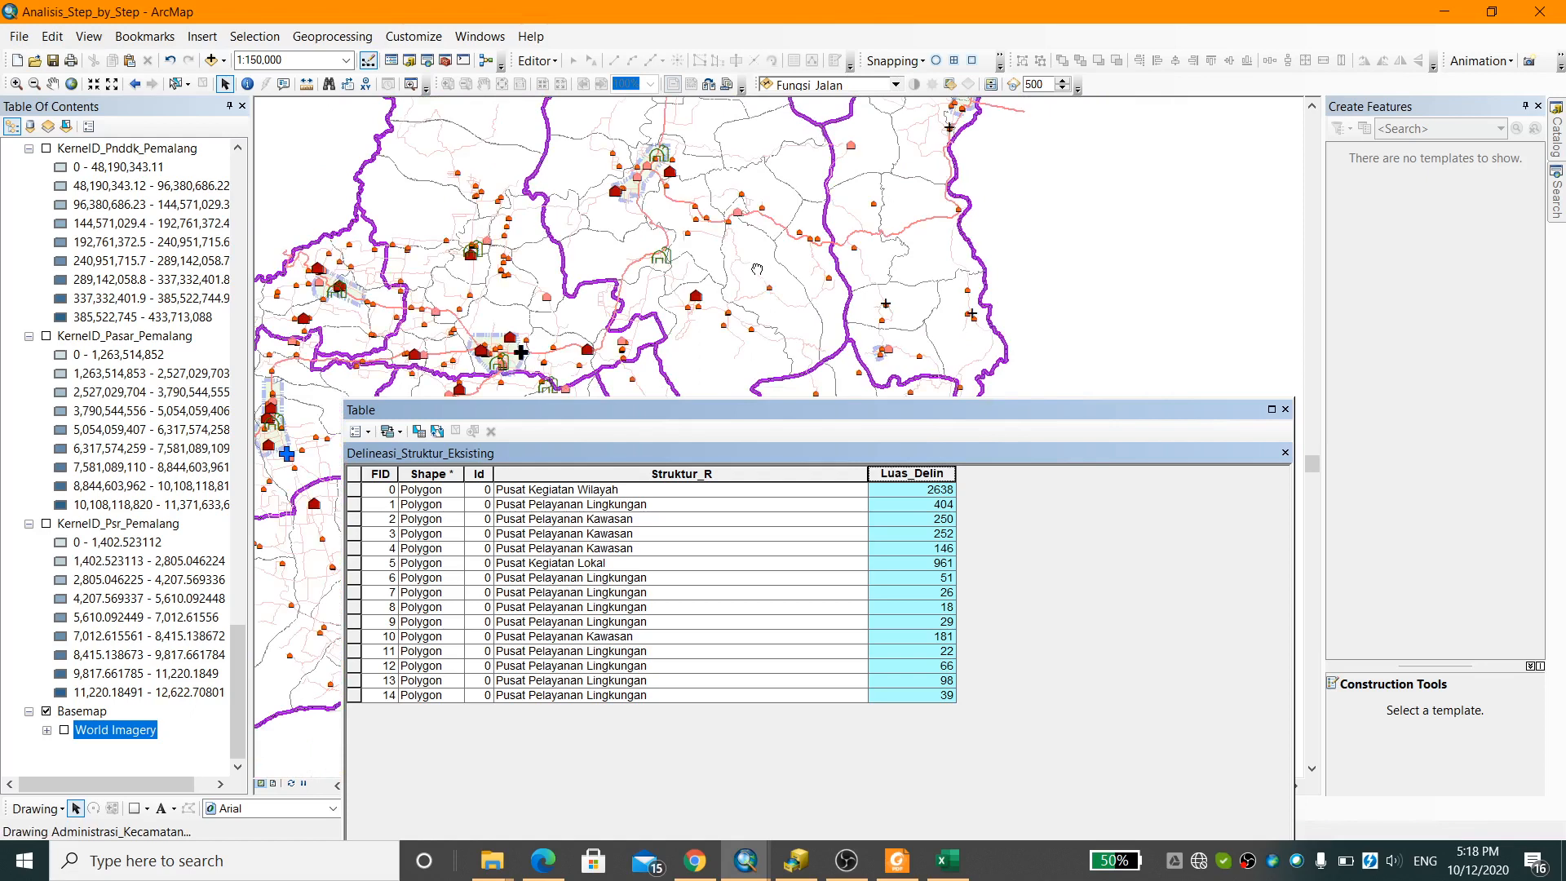
drag(821, 237, 964, 144)
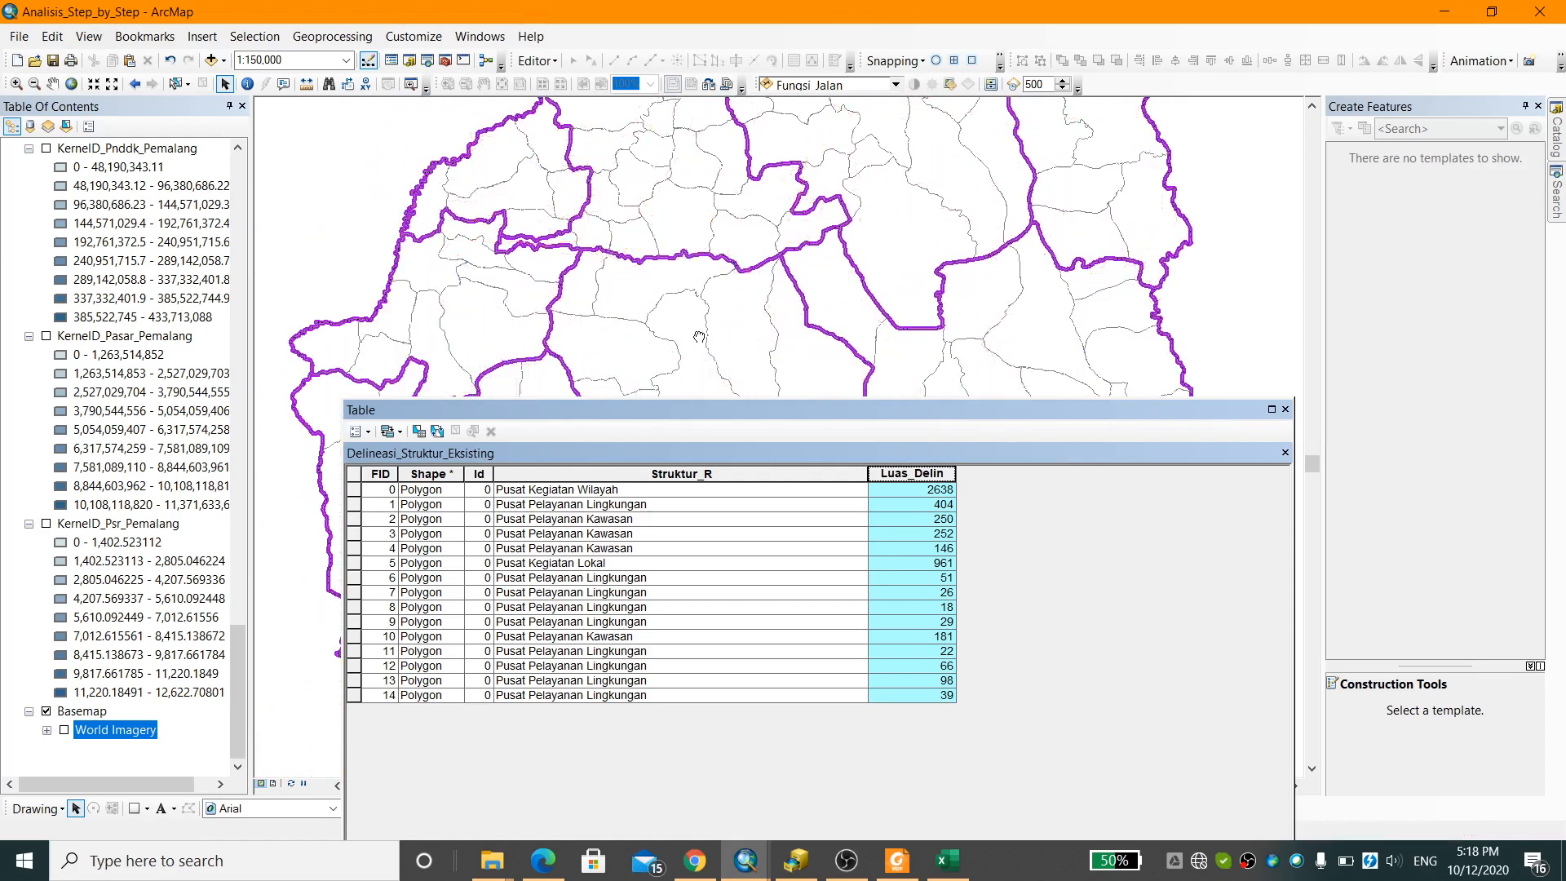
drag(591, 379, 638, 140)
drag(671, 261, 650, 441)
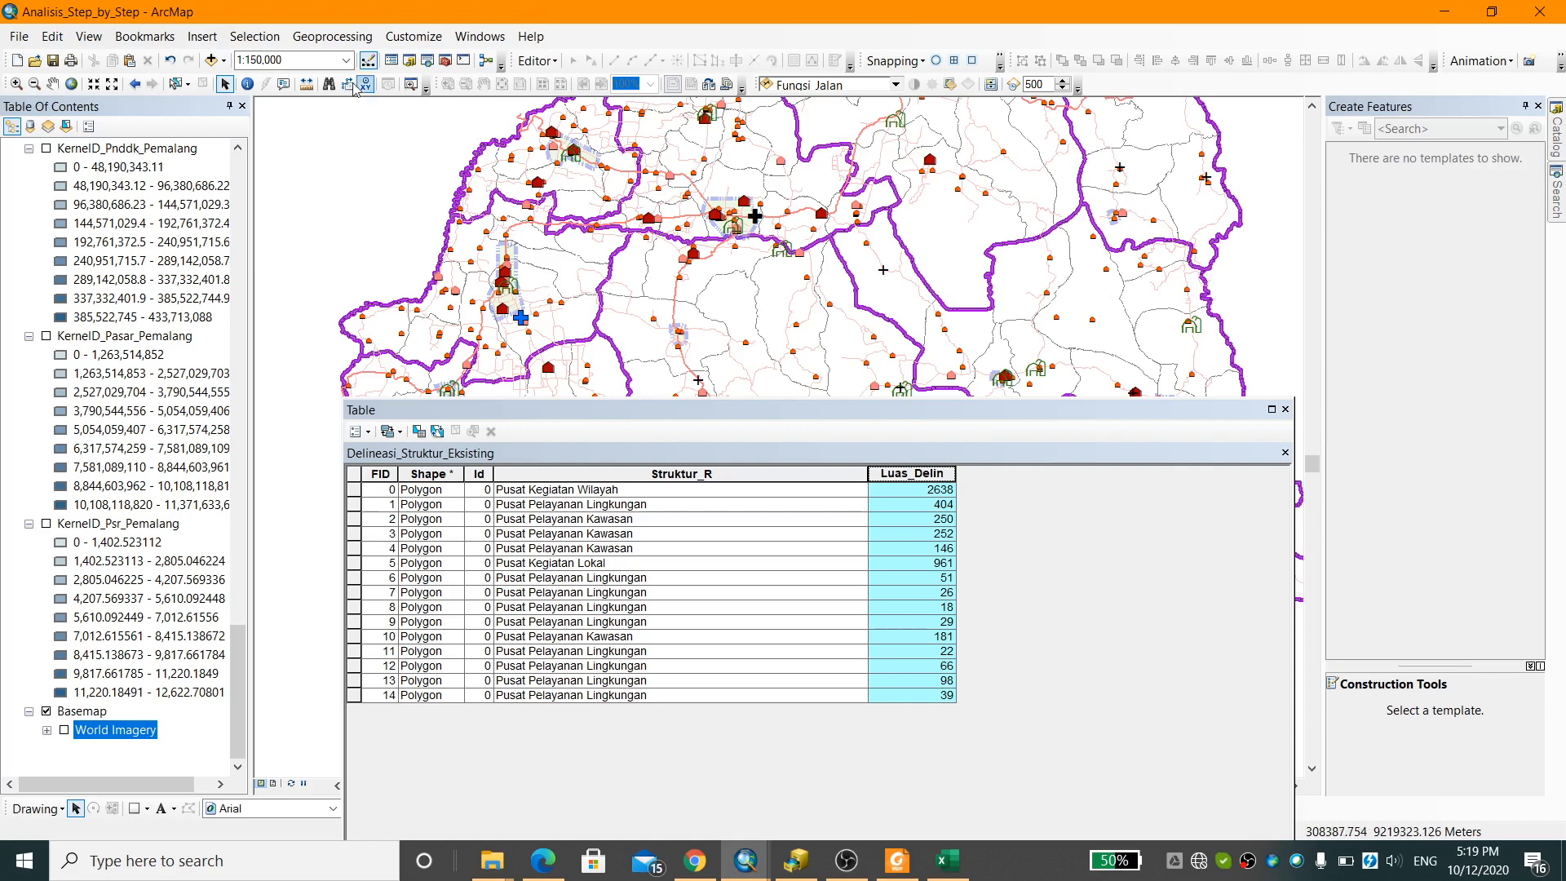
click(247, 84)
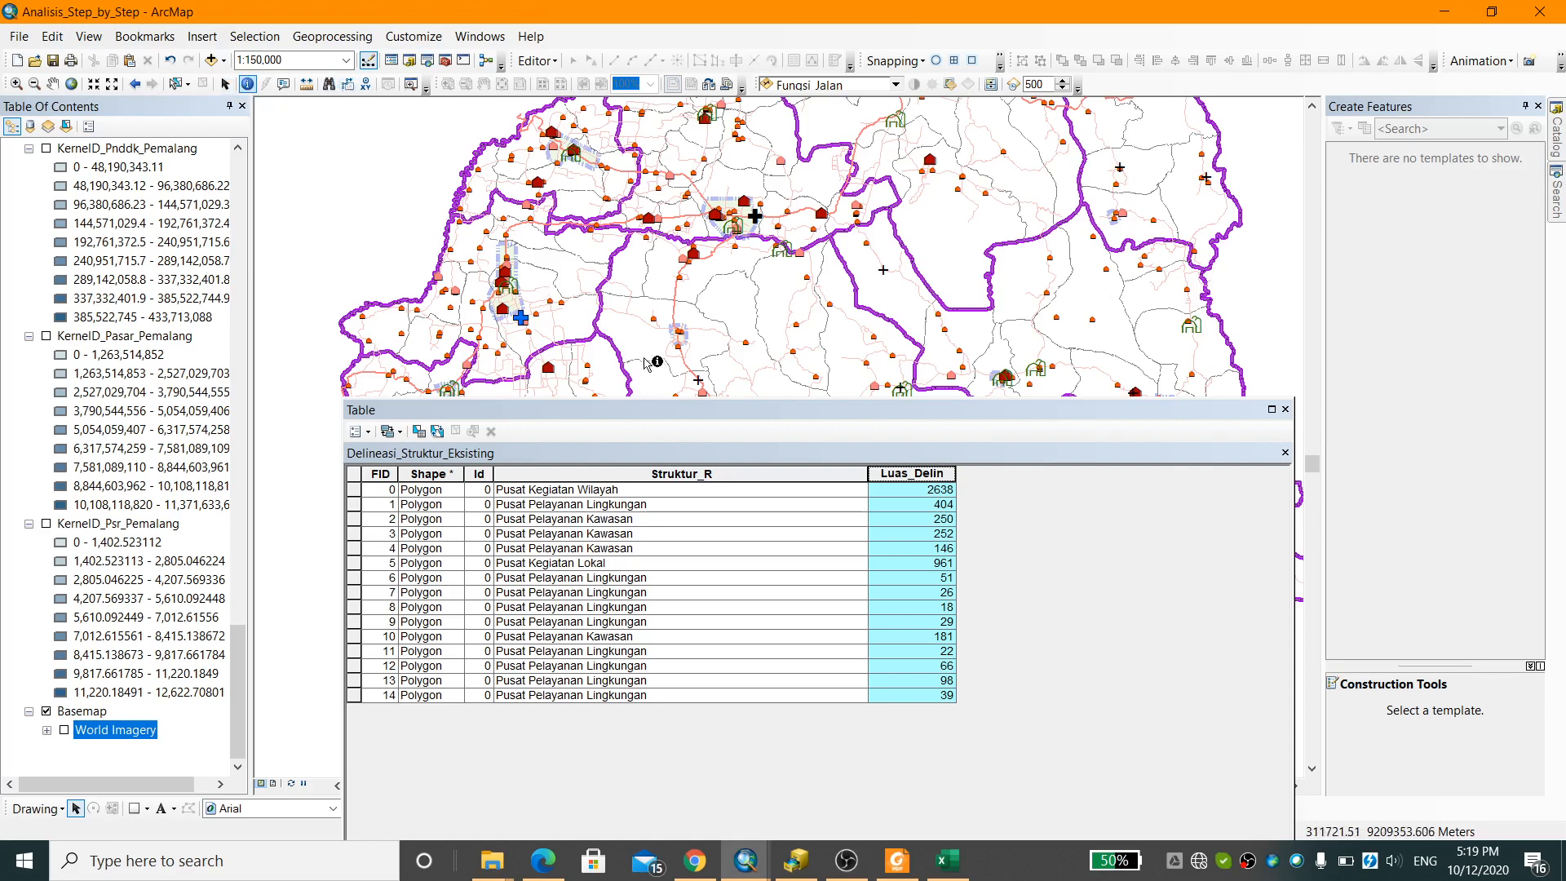
click(559, 272)
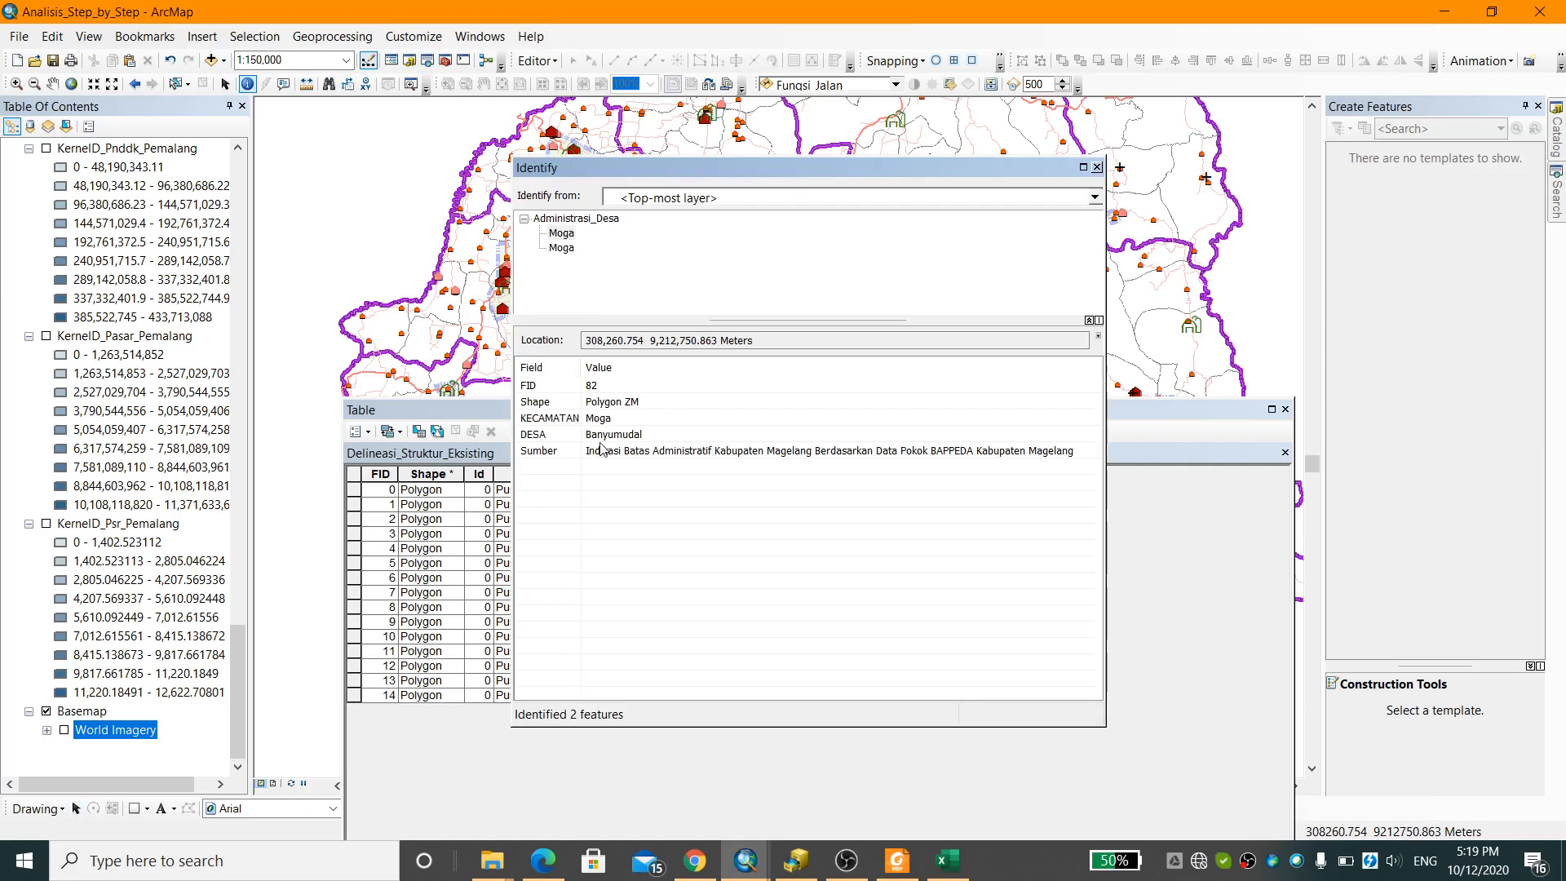
click(1097, 167)
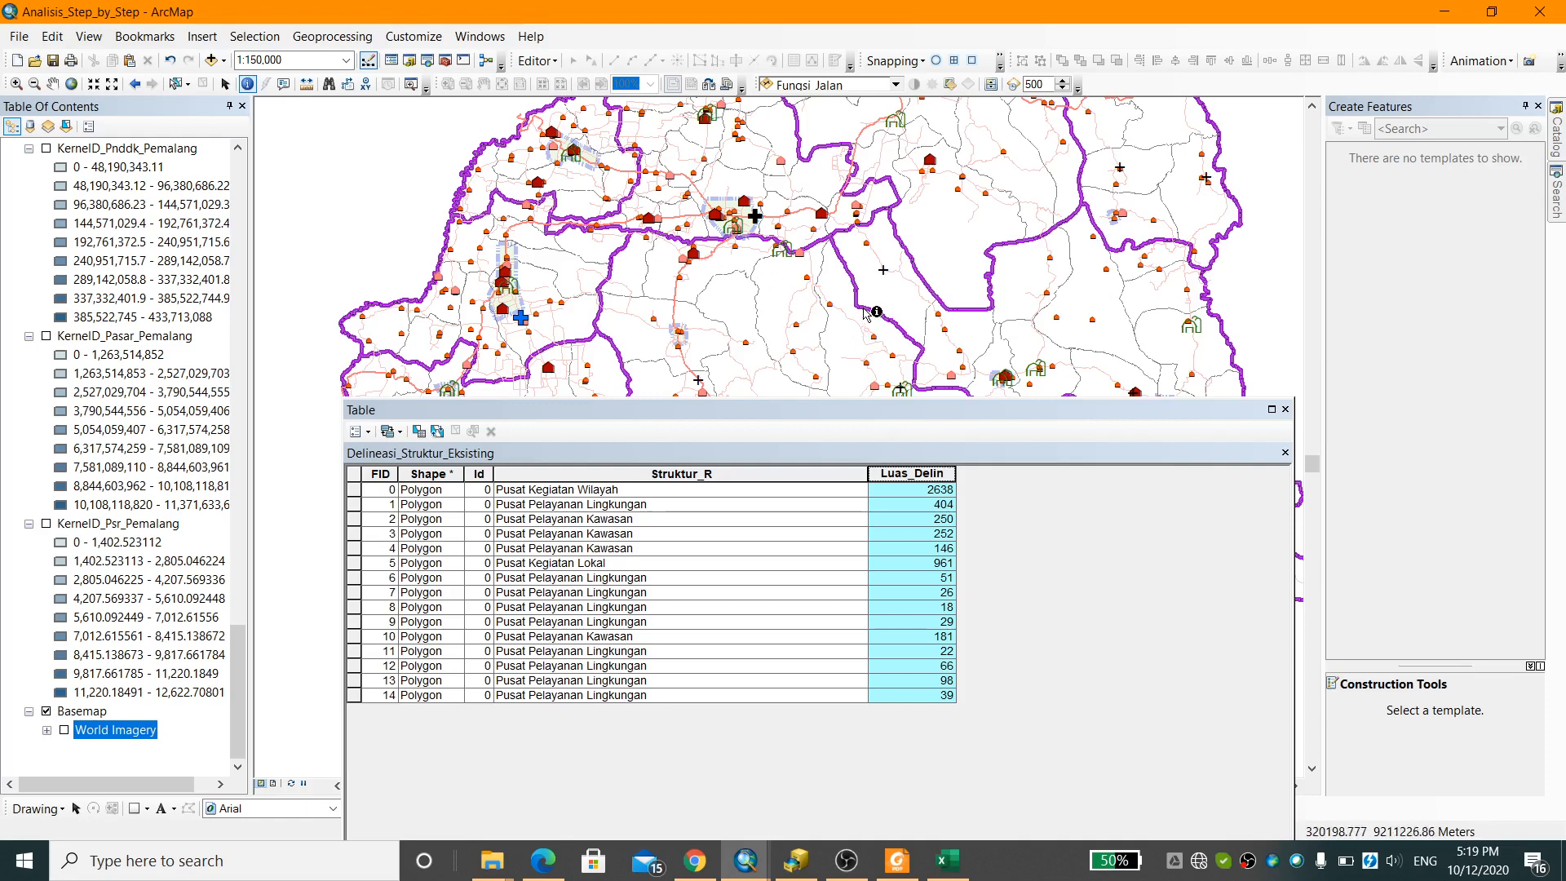
Examine how the centres and facilities are spread over the southern, central and eastern districts, and review the first layers in the layer list
drag(883, 299, 827, 251)
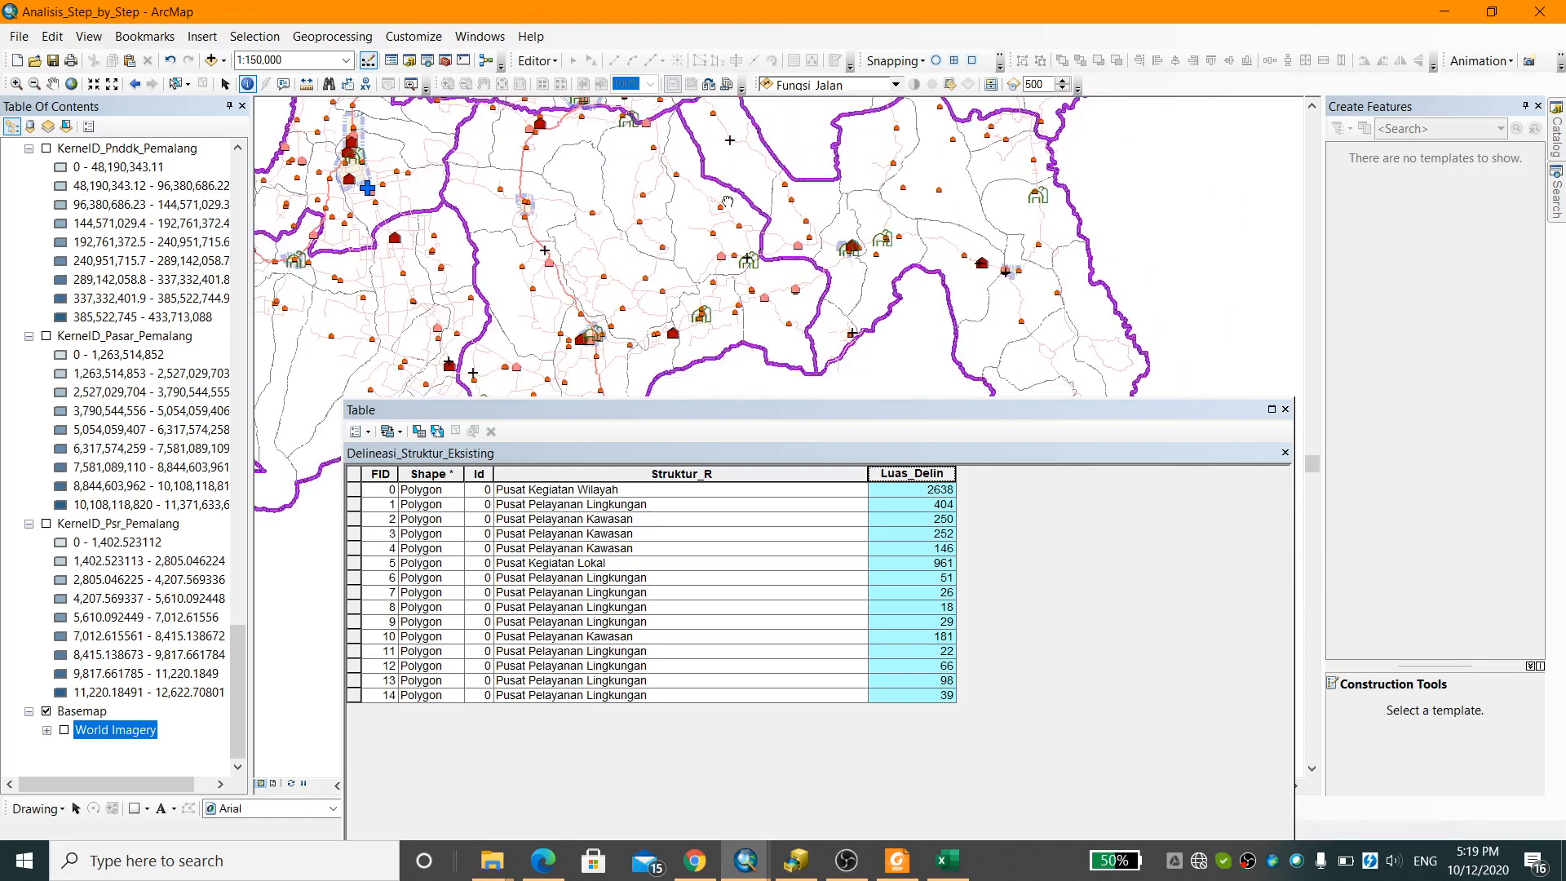
drag(951, 315, 969, 325)
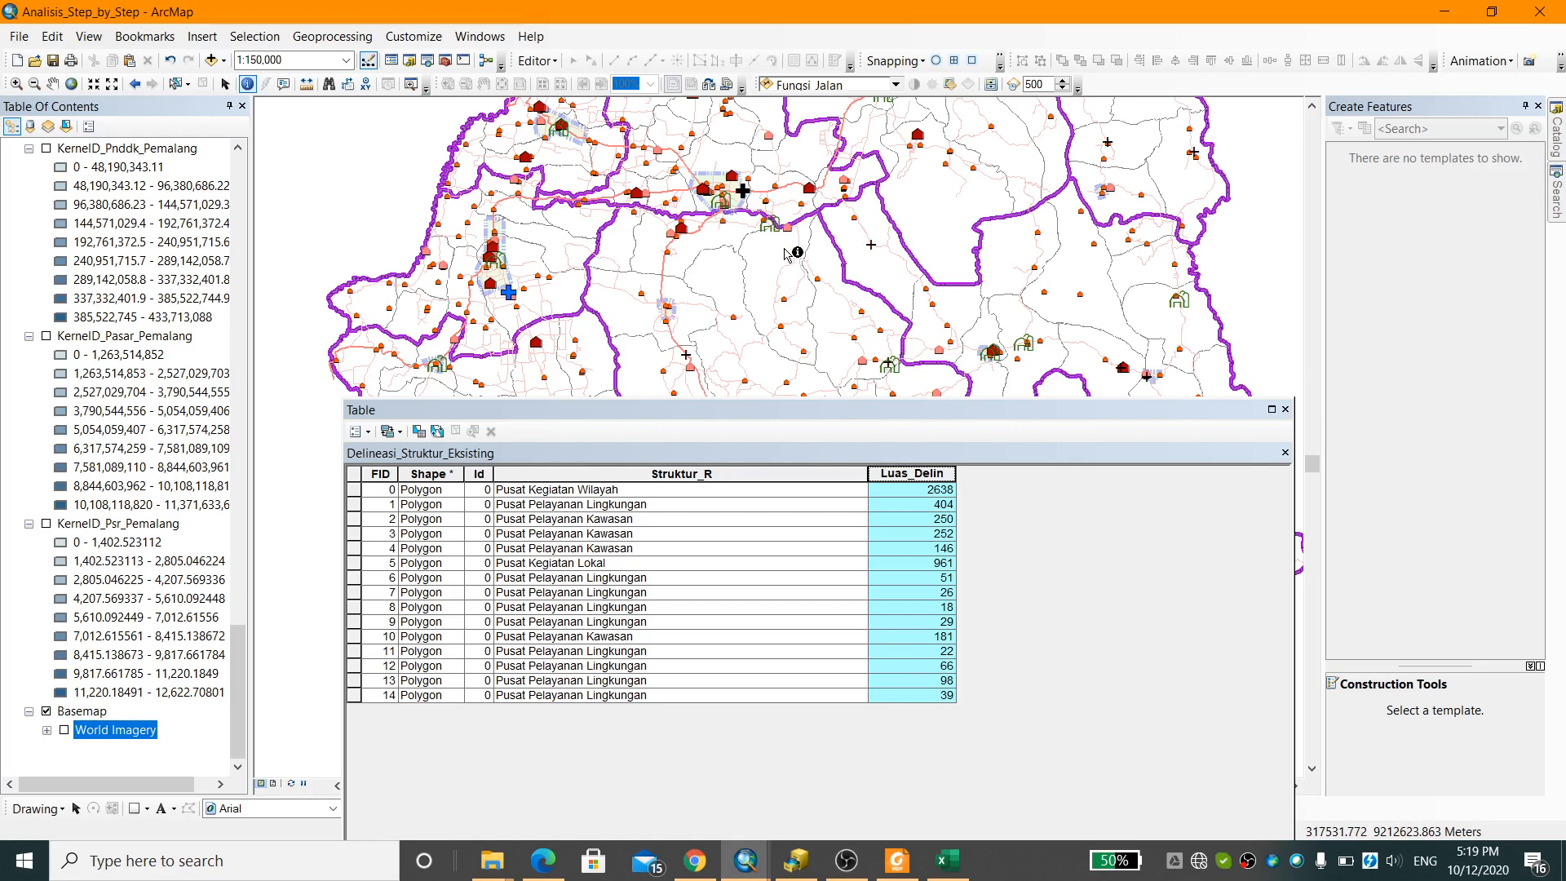
drag(907, 194, 816, 351)
scroll(914, 265, up, 2)
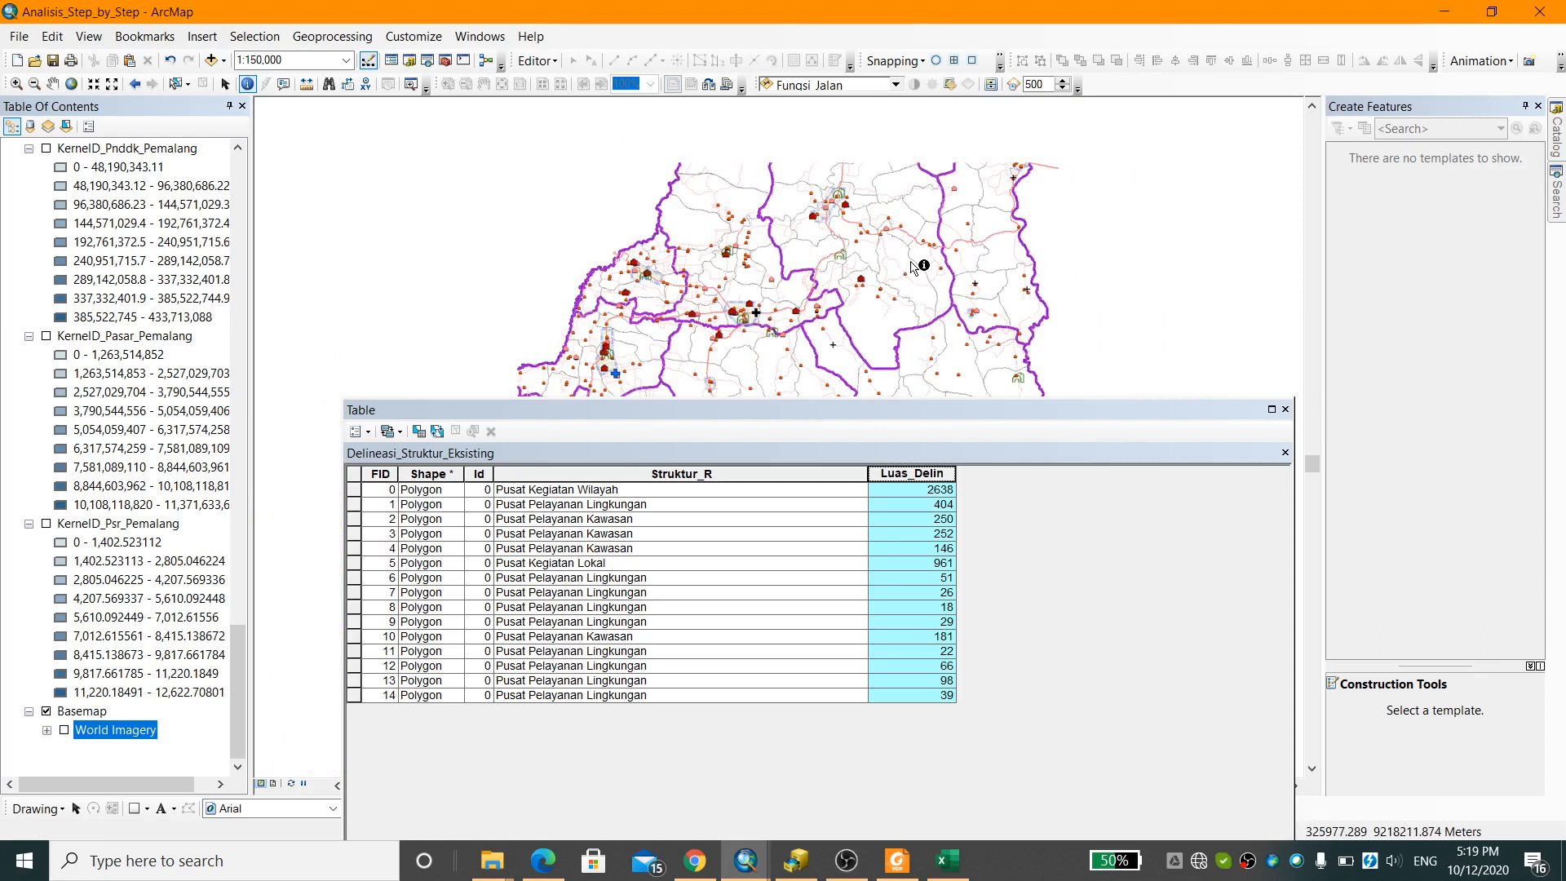
scroll(913, 265, down, 2)
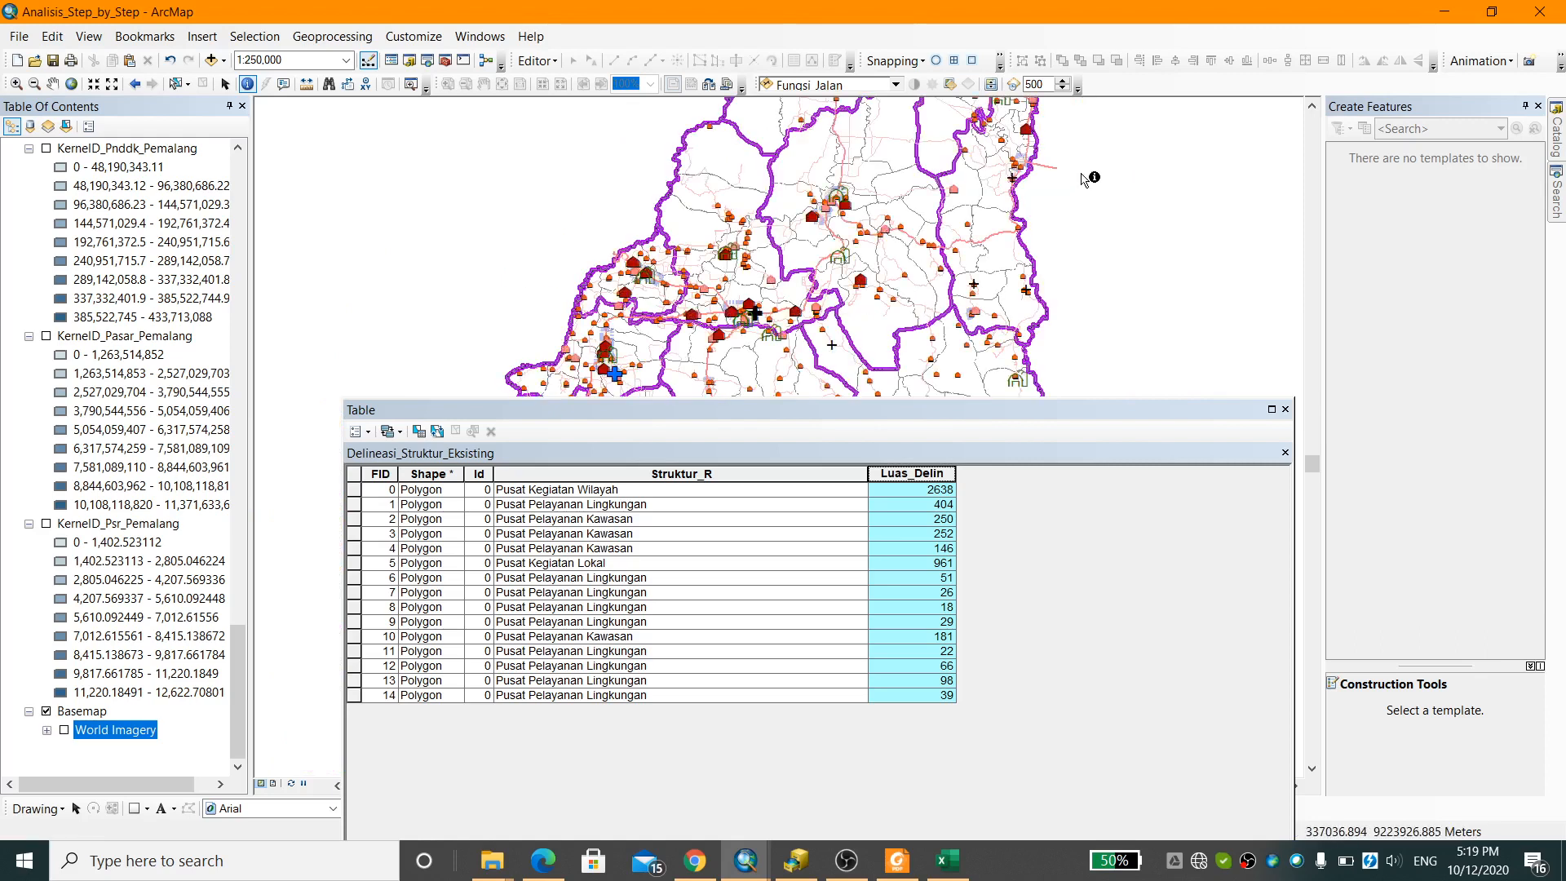
drag(957, 226, 864, 237)
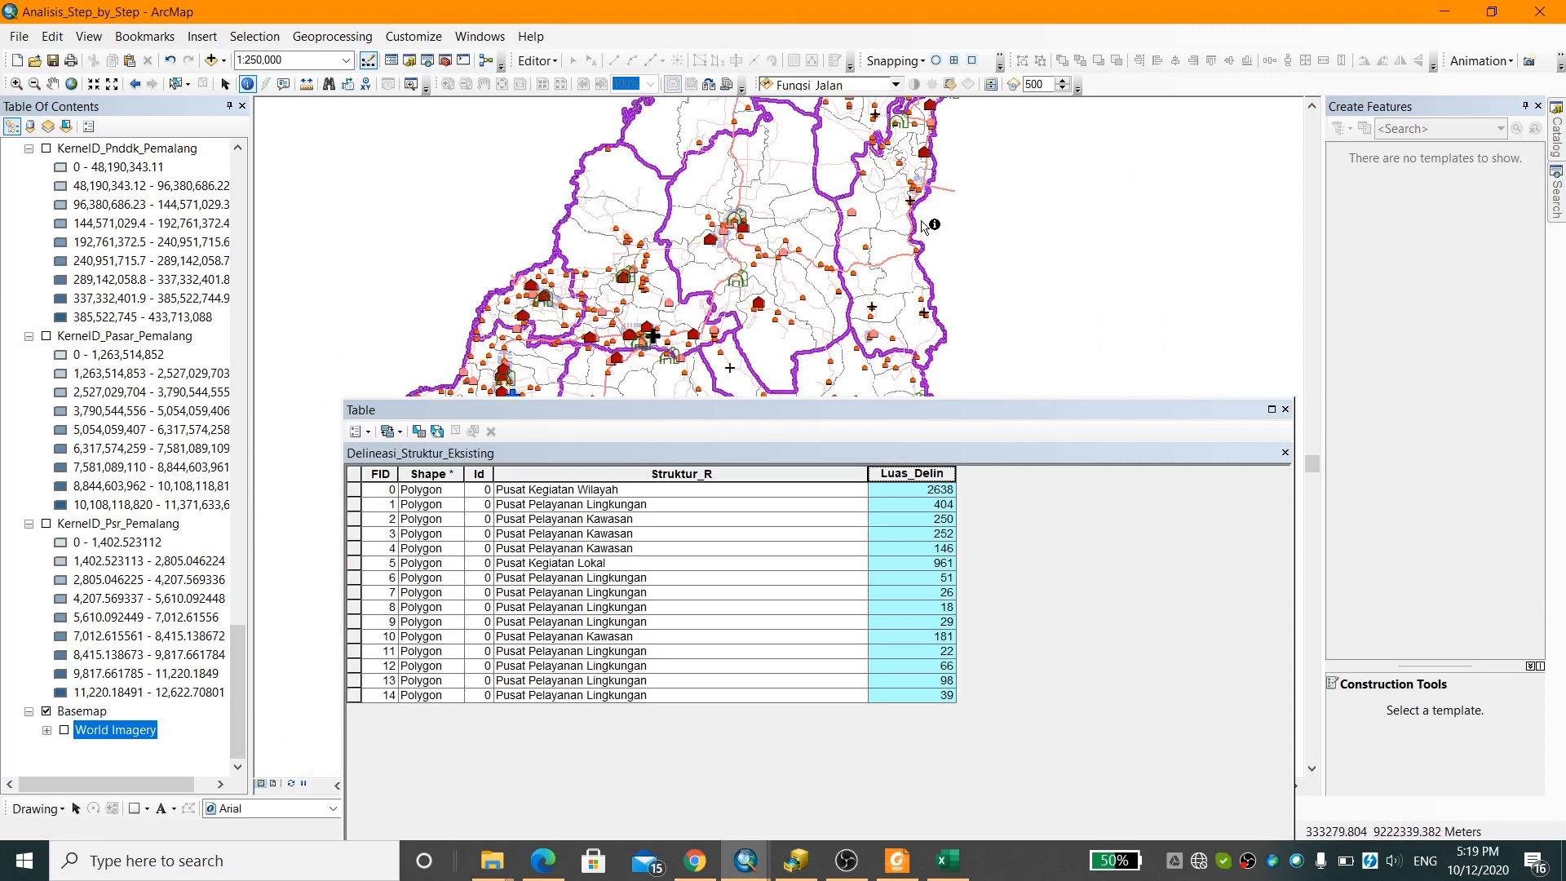
drag(947, 225, 989, 234)
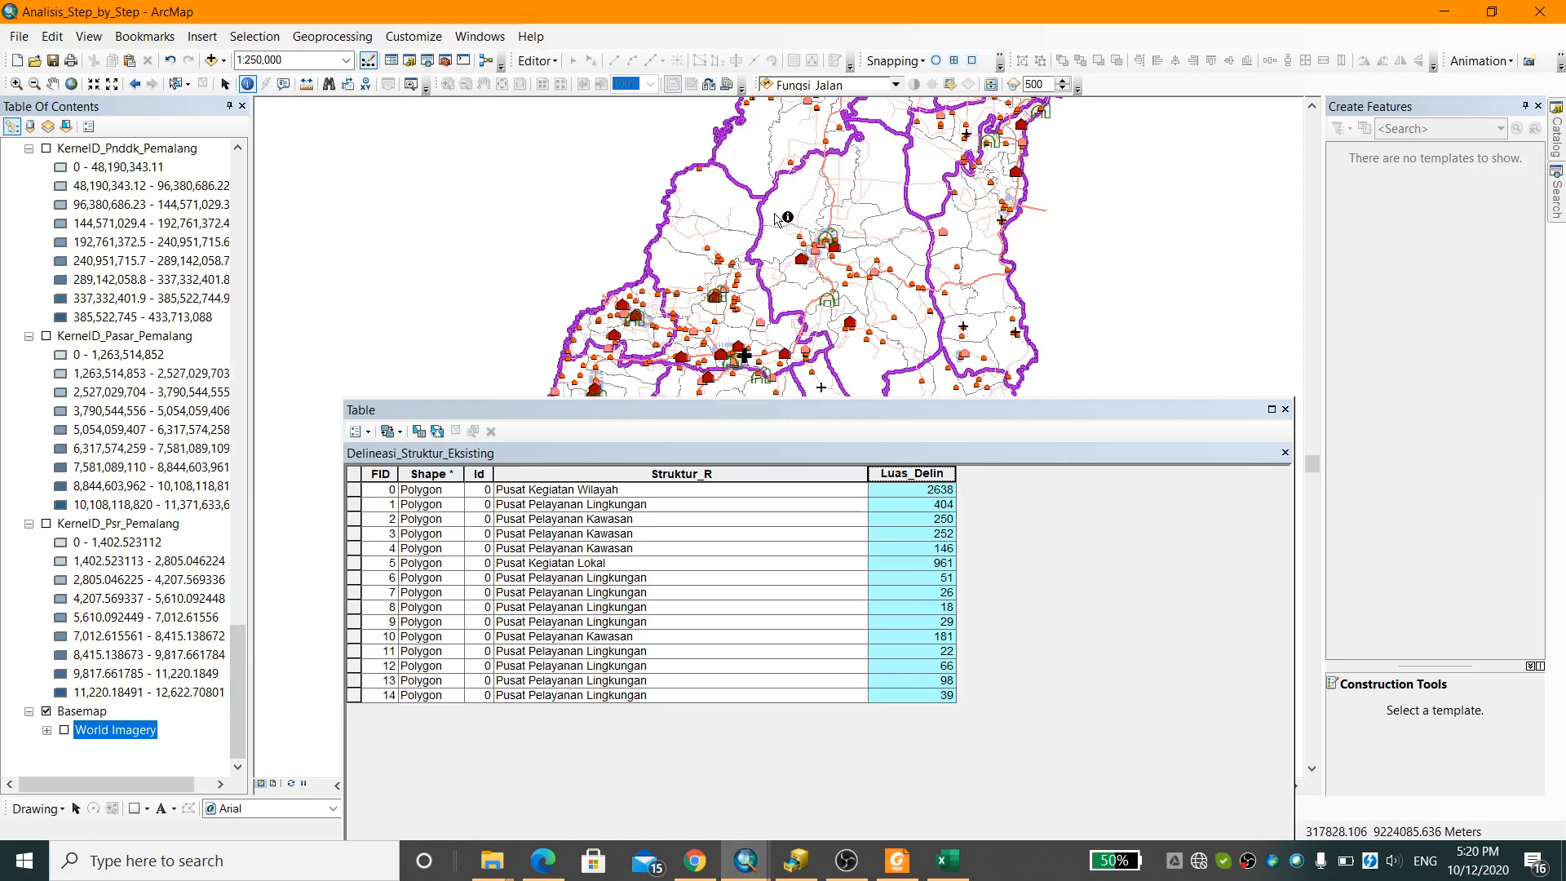
drag(242, 635, 261, 169)
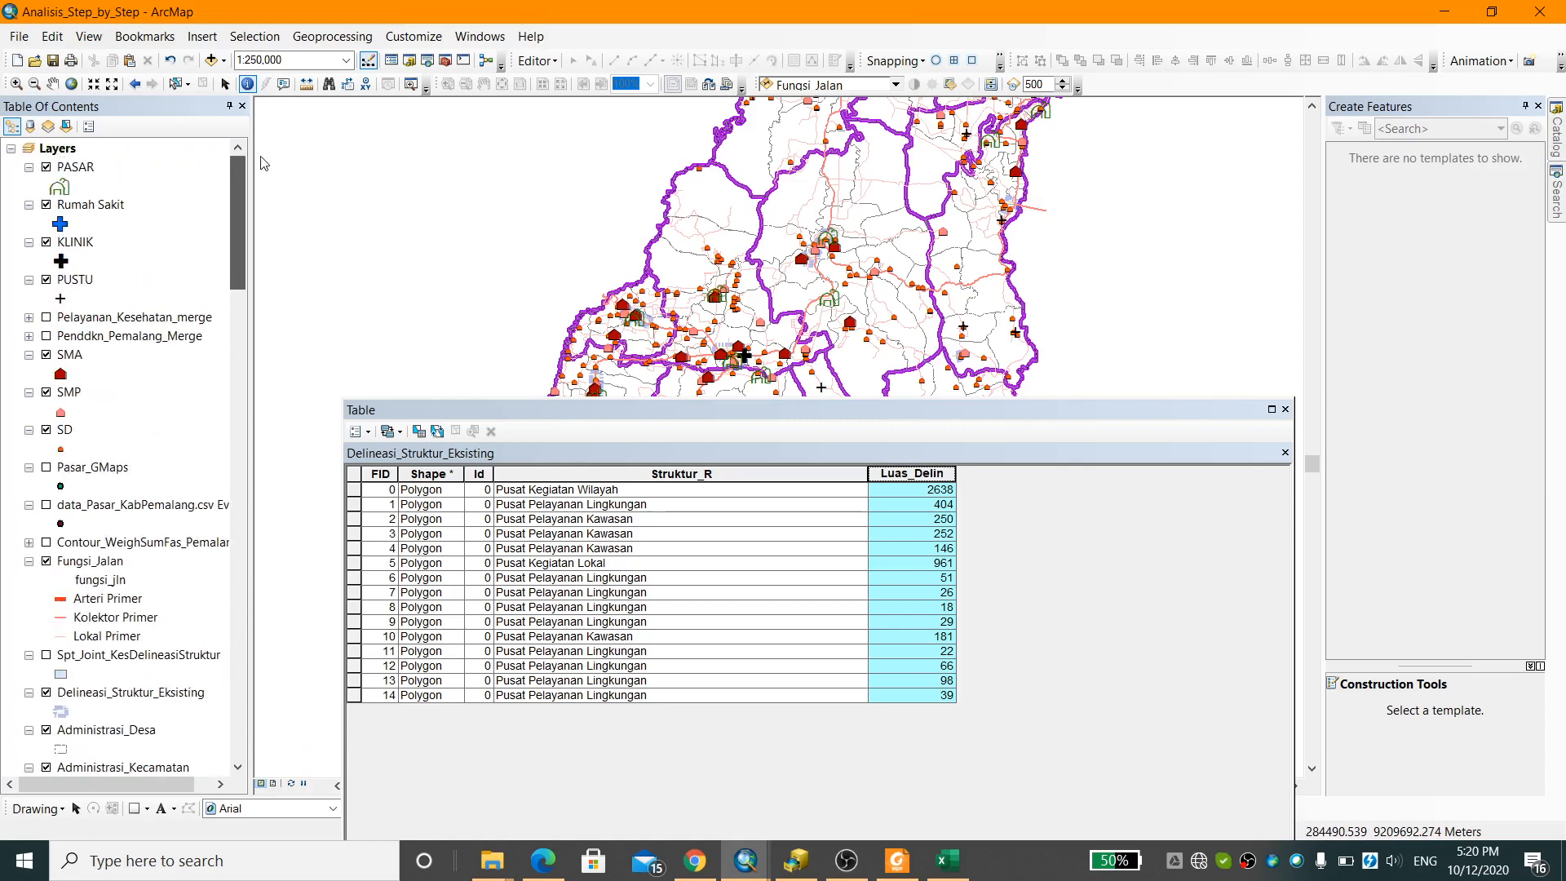